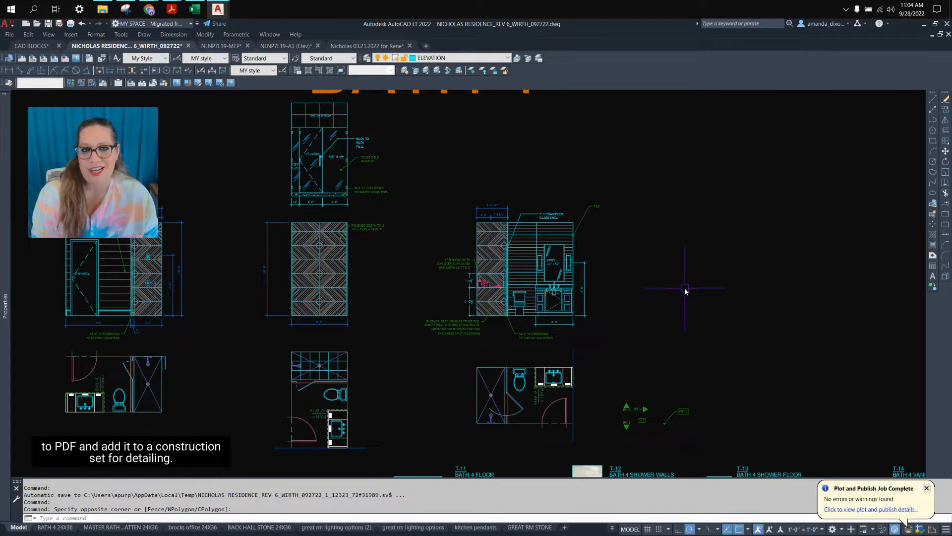
{"action": "left_click", "coordinate": [658, 285]}
{"action": "left_click", "coordinate": [644, 315]}
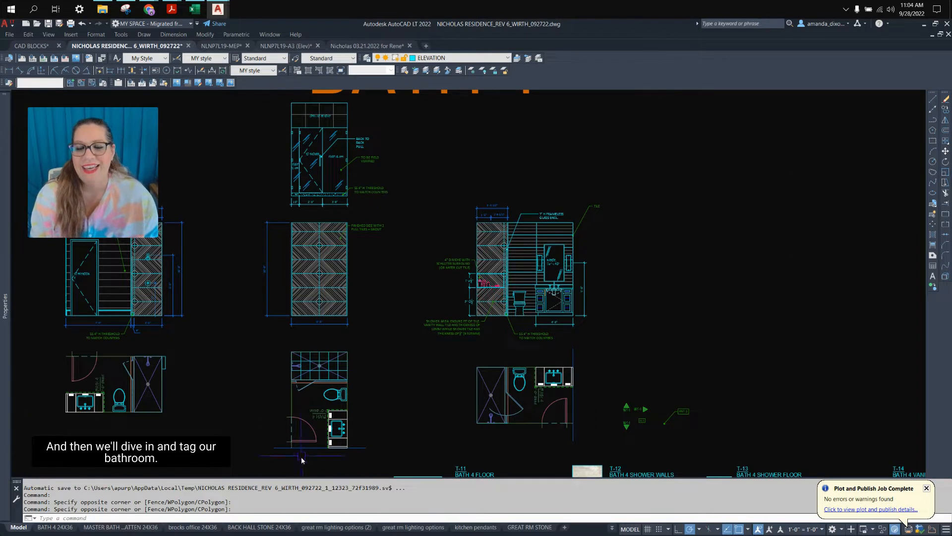
{"action": "left_click", "coordinate": [675, 293]}
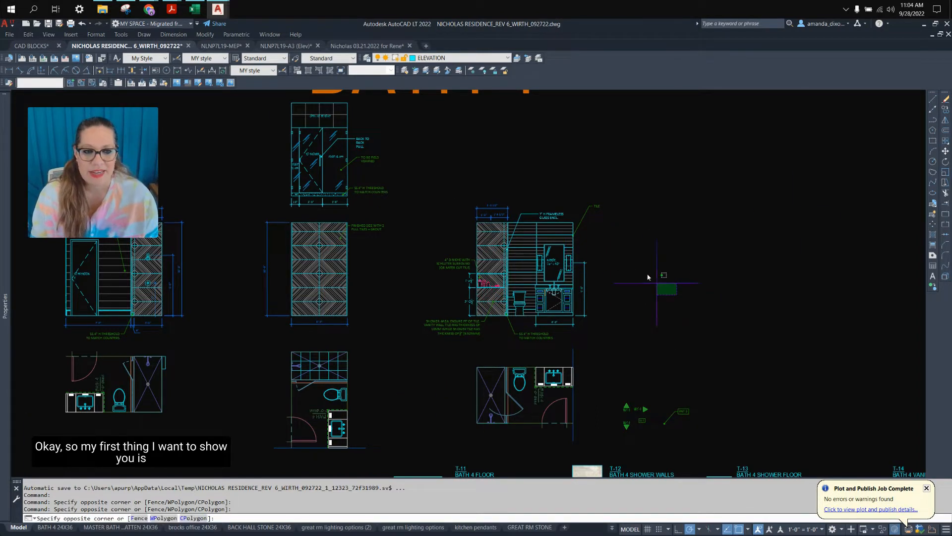
{"action": "left_click", "coordinate": [648, 274]}
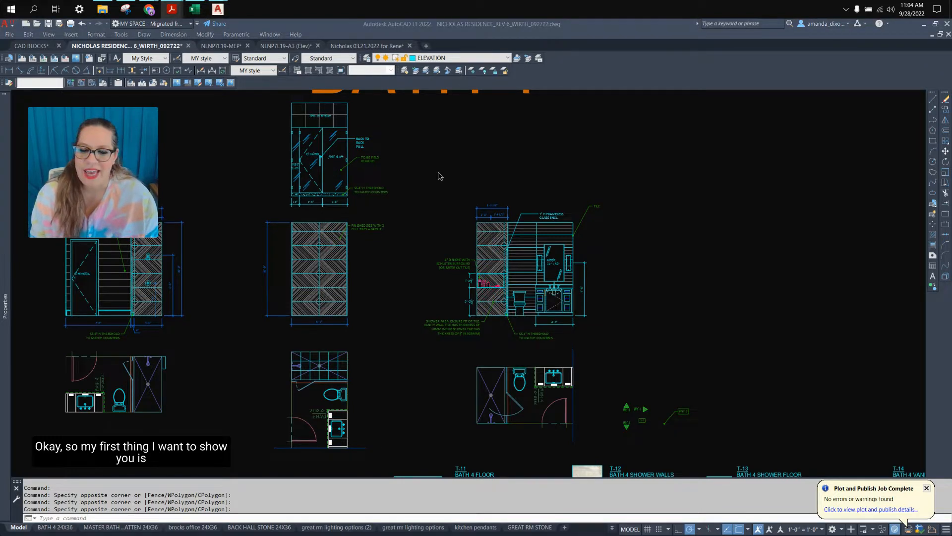
- Switch to the Windsor Hills permit set PDF in Acrobat and examine the finish and product tags on the Clubroom bar elevation, sheet ID-6.6
{"action": "left_click_drag", "start_coordinate": [498, 116], "coordinate": [491, 4]}
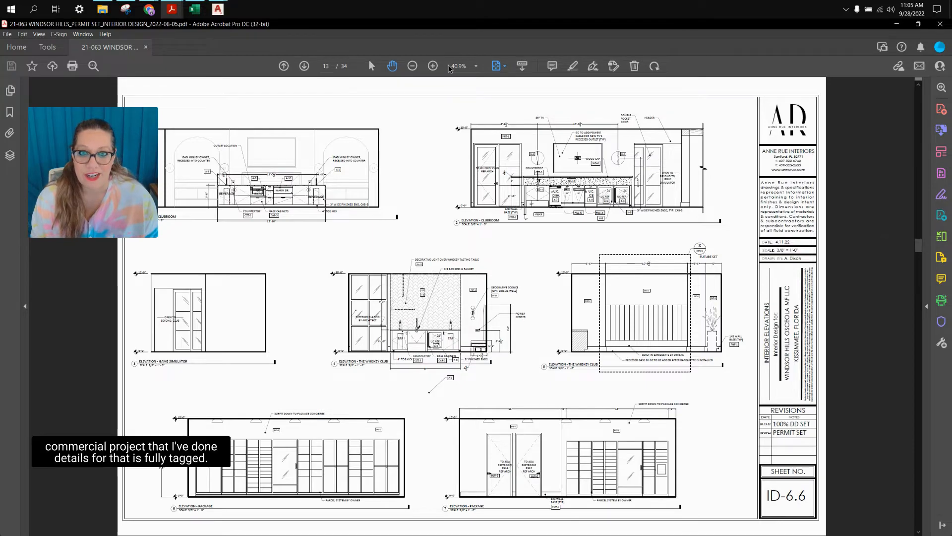
{"action": "left_click", "coordinate": [433, 66]}
{"action": "left_click_drag", "start_coordinate": [517, 275], "coordinate": [215, 246]}
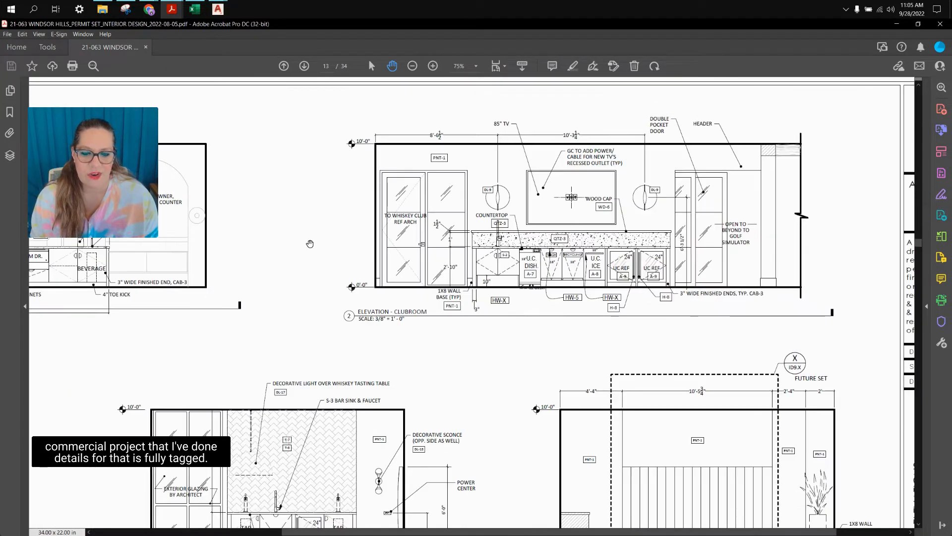
{"action": "left_click", "coordinate": [433, 66]}
{"action": "left_click", "coordinate": [433, 66]}
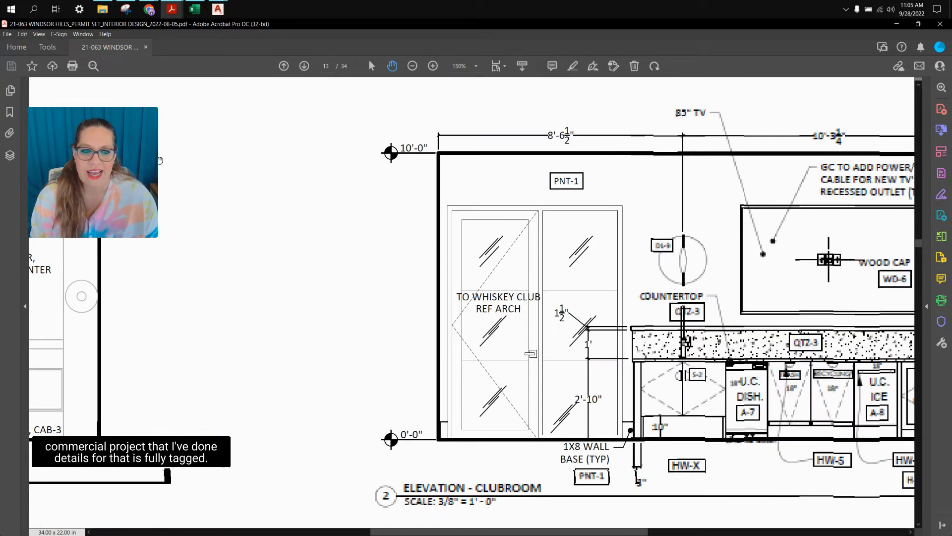
{"action": "left_click", "coordinate": [433, 65]}
{"action": "left_click", "coordinate": [412, 66]}
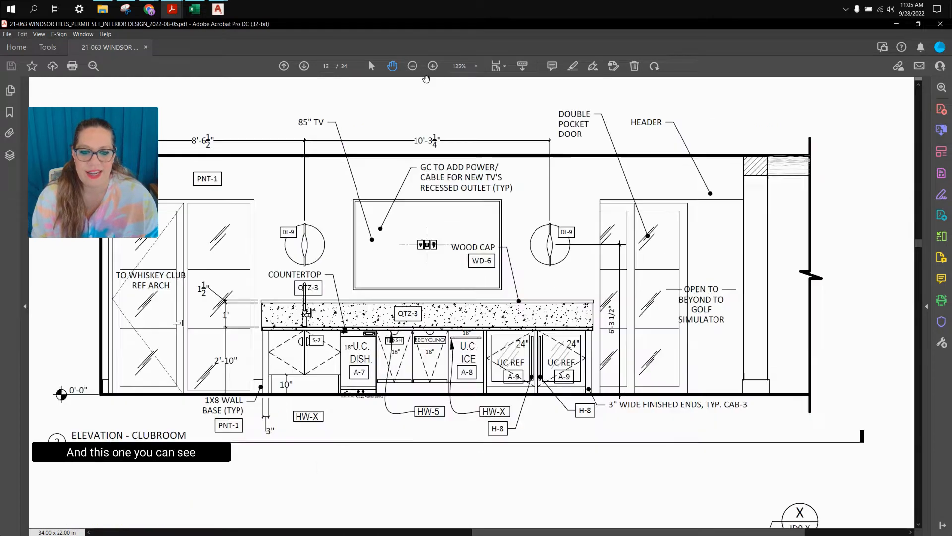
{"action": "left_click_drag", "start_coordinate": [566, 240], "coordinate": [580, 240]}
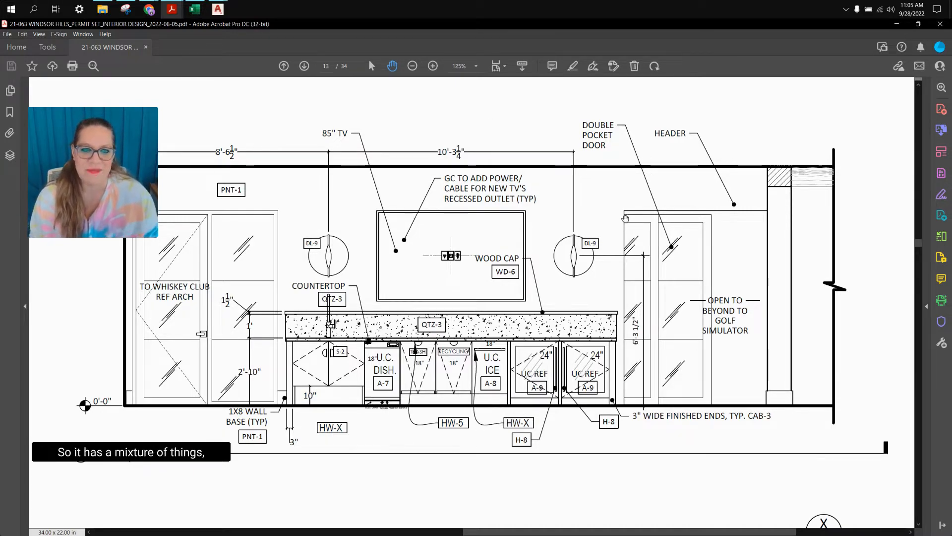
- Examine the tile, lighting and cabinet tags on the Whiskey Club bar elevation
{"action": "left_click_drag", "start_coordinate": [429, 322], "coordinate": [660, 141]}
{"action": "left_click_drag", "start_coordinate": [498, 379], "coordinate": [640, 98]}
{"action": "mouse_move", "coordinate": [471, 291]}
{"action": "left_mouse_down"}
{"action": "mouse_move", "coordinate": [614, 334]}
{"action": "mouse_move", "coordinate": [532, 341]}
{"action": "left_mouse_up"}
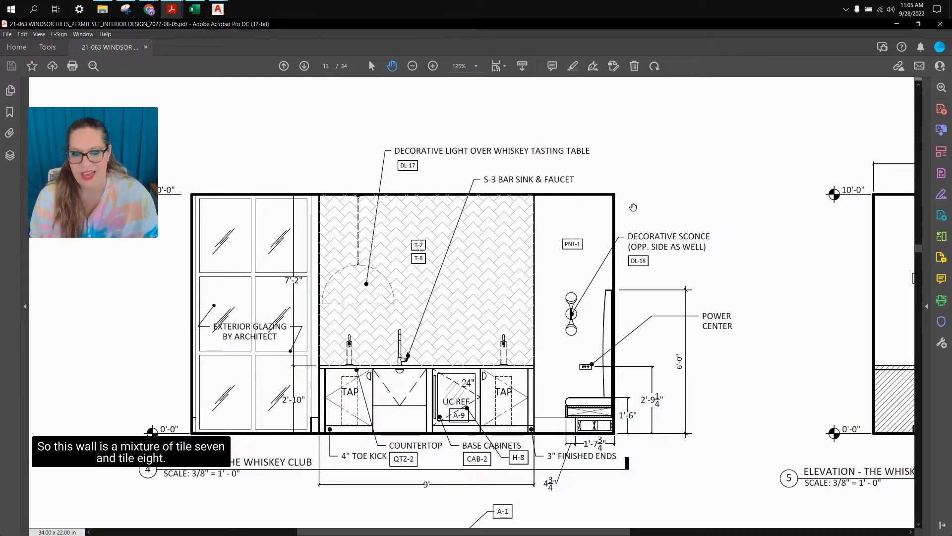
- Go from the interior elevations to the amenity finish schedule on sheet ID-10.1
{"action": "double_click", "coordinate": [413, 66]}
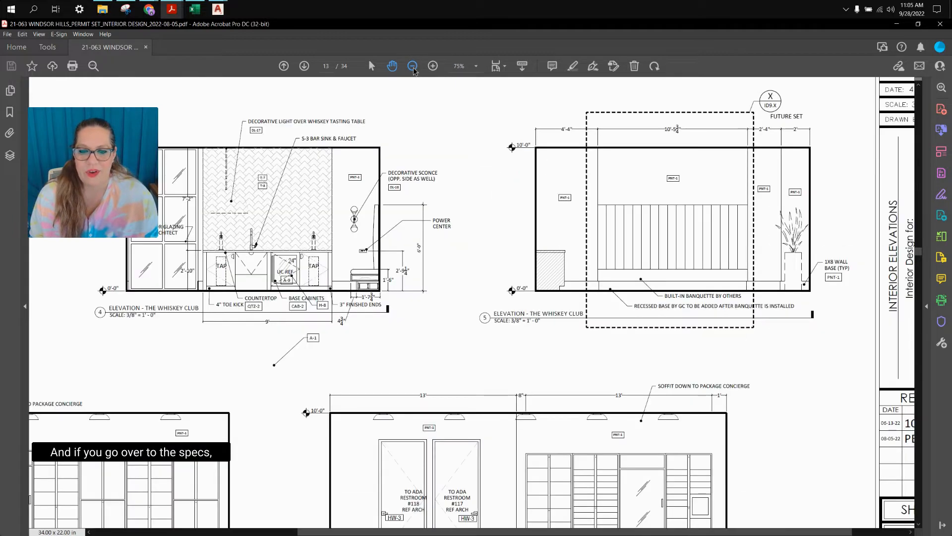
{"action": "left_click", "coordinate": [413, 68]}
{"action": "left_click", "coordinate": [414, 68]}
{"action": "left_click_drag", "start_coordinate": [416, 137], "coordinate": [425, 203]}
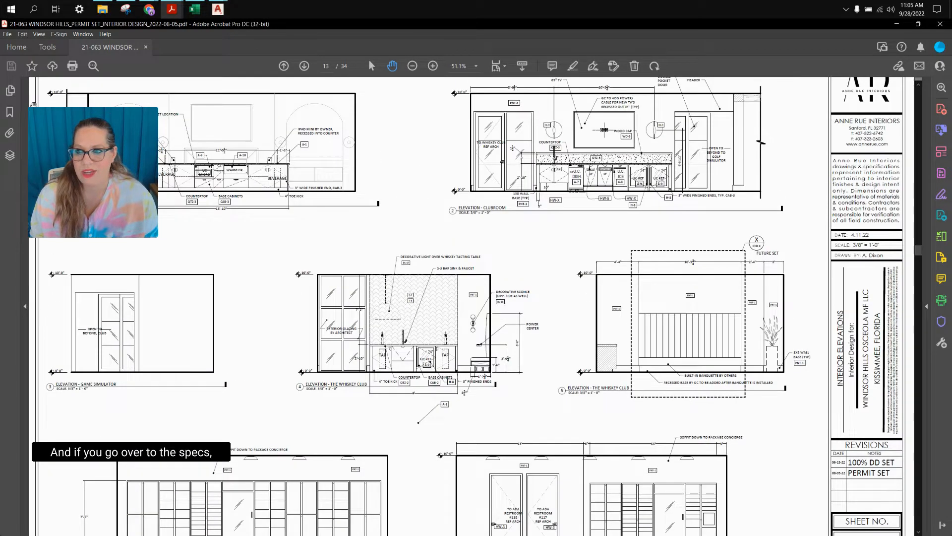
{"action": "scroll", "coordinate": [610, 363], "scroll_direction": "up", "scroll_amount": 2}
{"action": "left_click", "coordinate": [414, 66]}
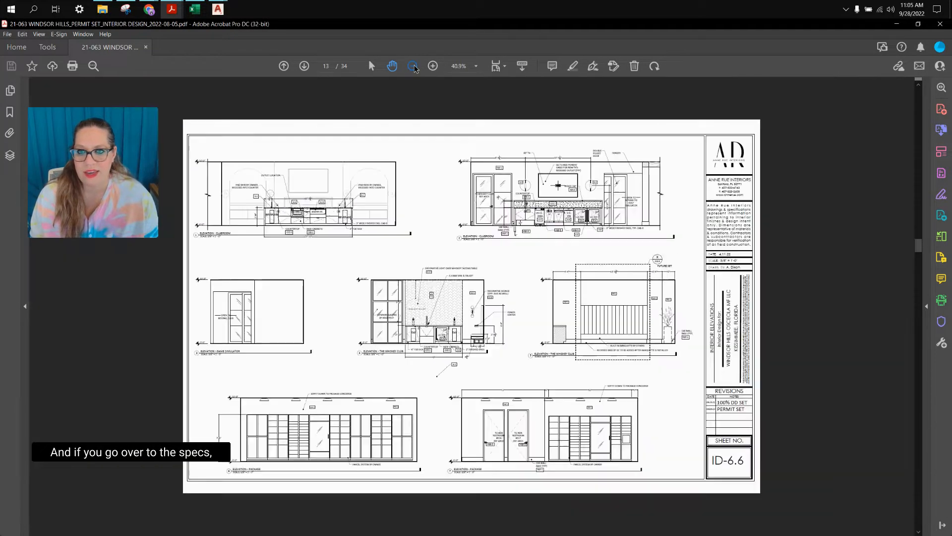
{"action": "left_click", "coordinate": [414, 67]}
{"action": "left_click", "coordinate": [284, 67]}
{"action": "left_click", "coordinate": [284, 67]}
{"action": "left_click", "coordinate": [284, 67]}
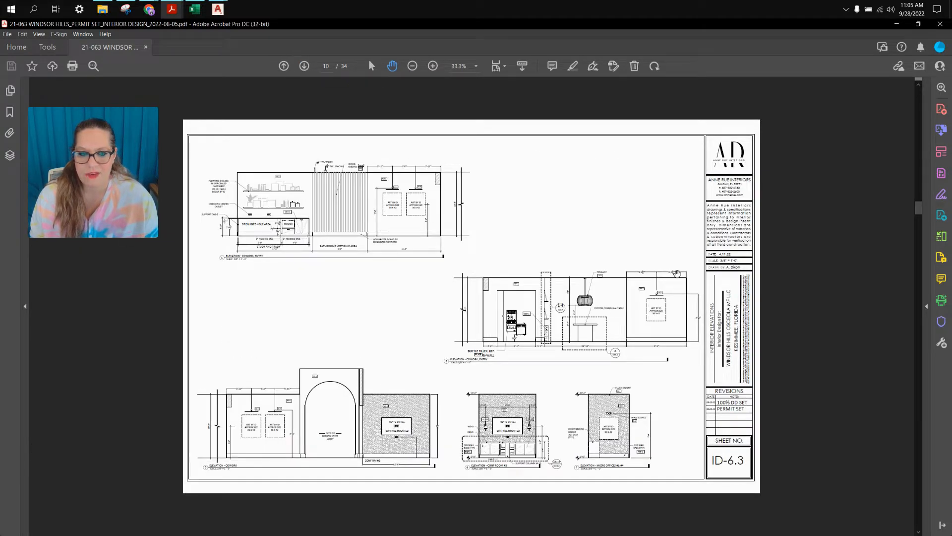
{"action": "left_click_drag", "start_coordinate": [917, 212], "coordinate": [926, 366]}
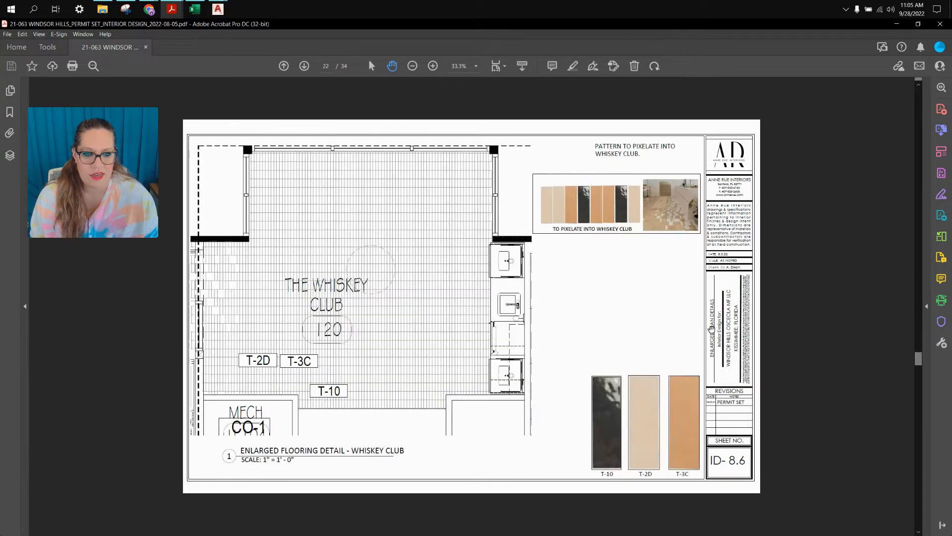
{"action": "scroll", "coordinate": [640, 310], "scroll_direction": "down", "scroll_amount": 6}
{"action": "scroll", "coordinate": [640, 310], "scroll_direction": "down", "scroll_amount": 2}
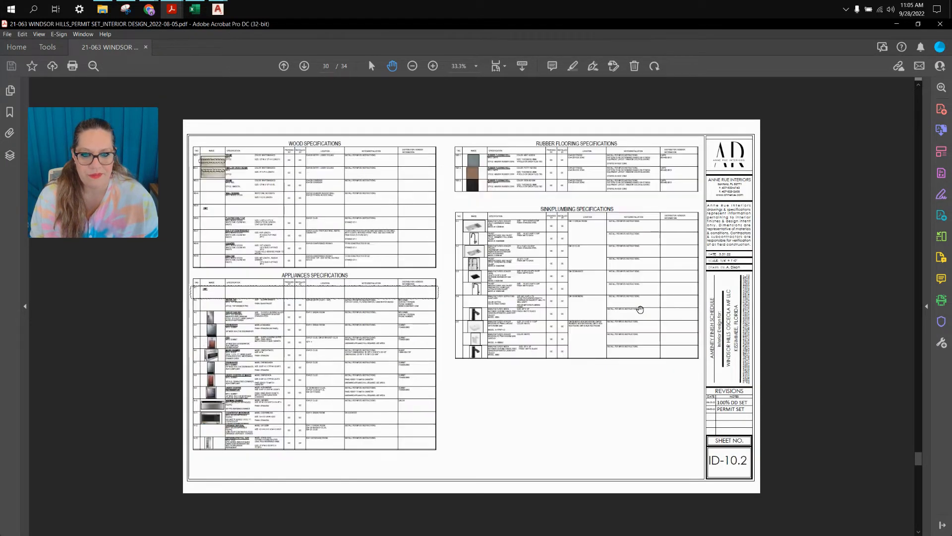
{"action": "scroll", "coordinate": [377, 315], "scroll_direction": "up", "scroll_amount": 2}
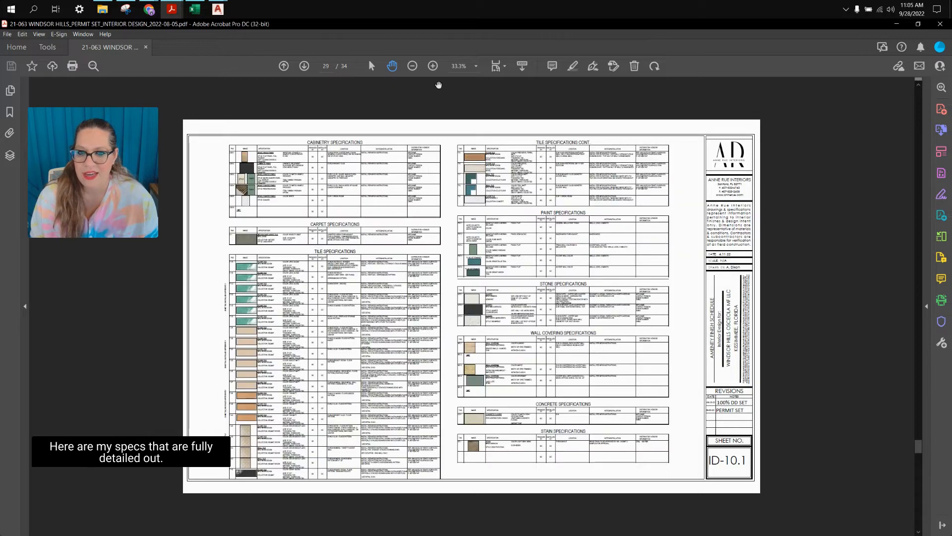
- Examine the tags, images and installation notes in the Tile Specifications table
{"action": "left_click", "coordinate": [433, 66]}
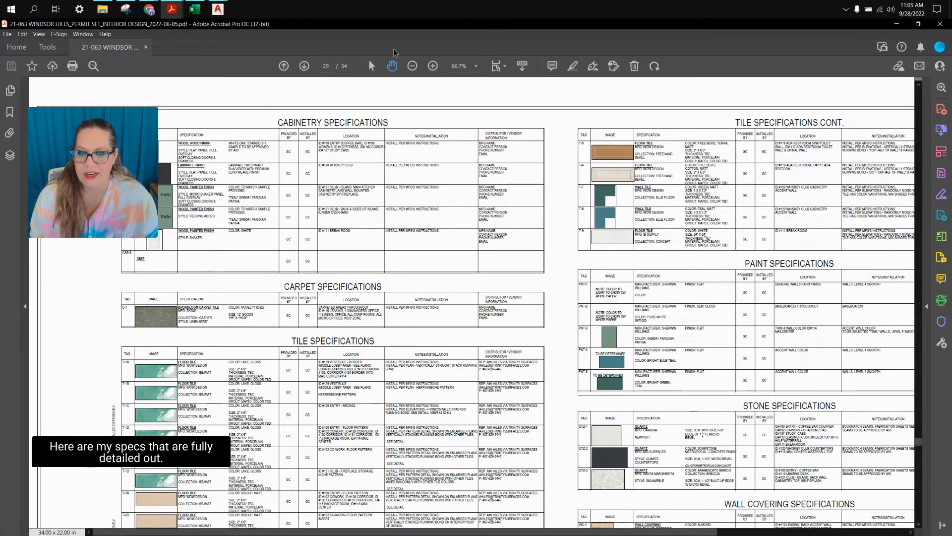
{"action": "left_click", "coordinate": [433, 66]}
{"action": "left_click", "coordinate": [433, 68]}
{"action": "left_click", "coordinate": [433, 68]}
{"action": "left_click_drag", "start_coordinate": [531, 306], "coordinate": [419, 77]}
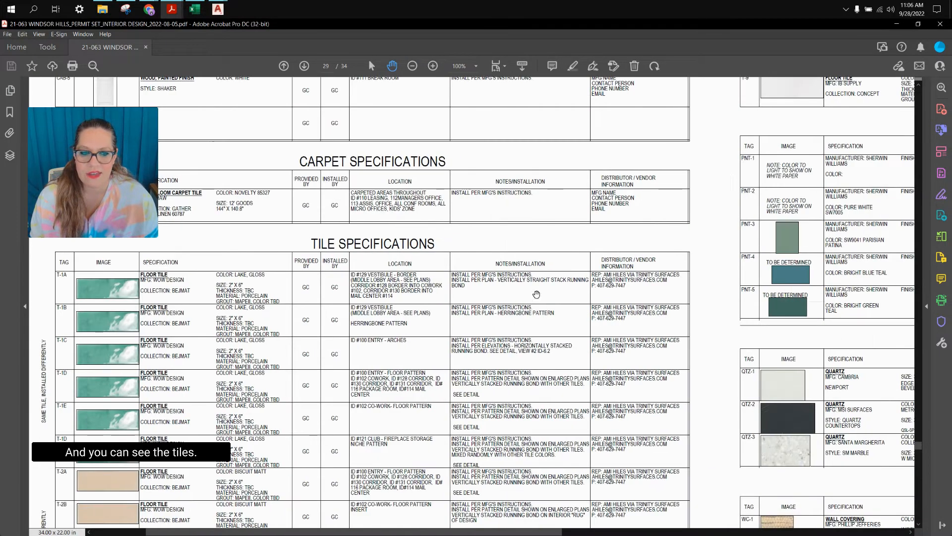
{"action": "left_click_drag", "start_coordinate": [527, 374], "coordinate": [644, 170]}
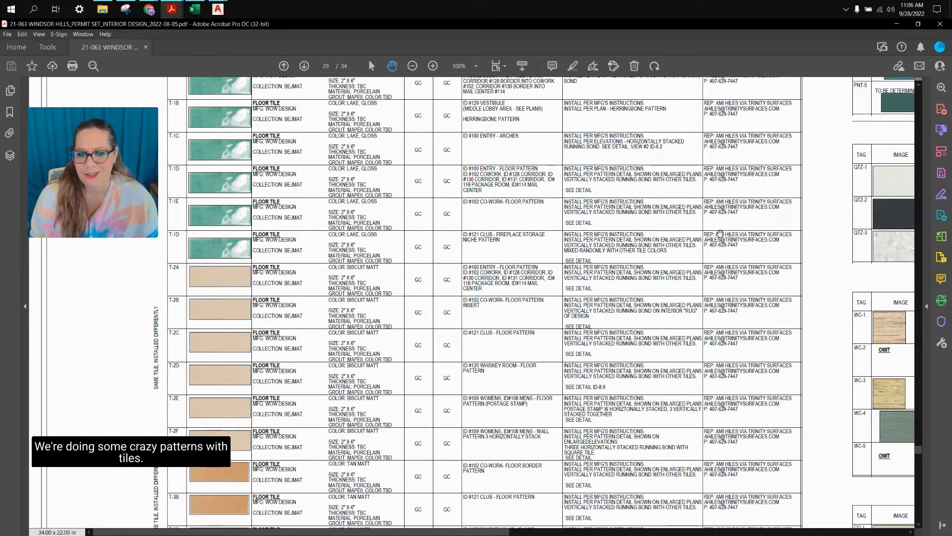
{"action": "left_click_drag", "start_coordinate": [373, 334], "coordinate": [493, 194]}
{"action": "left_click_drag", "start_coordinate": [301, 440], "coordinate": [231, 344]}
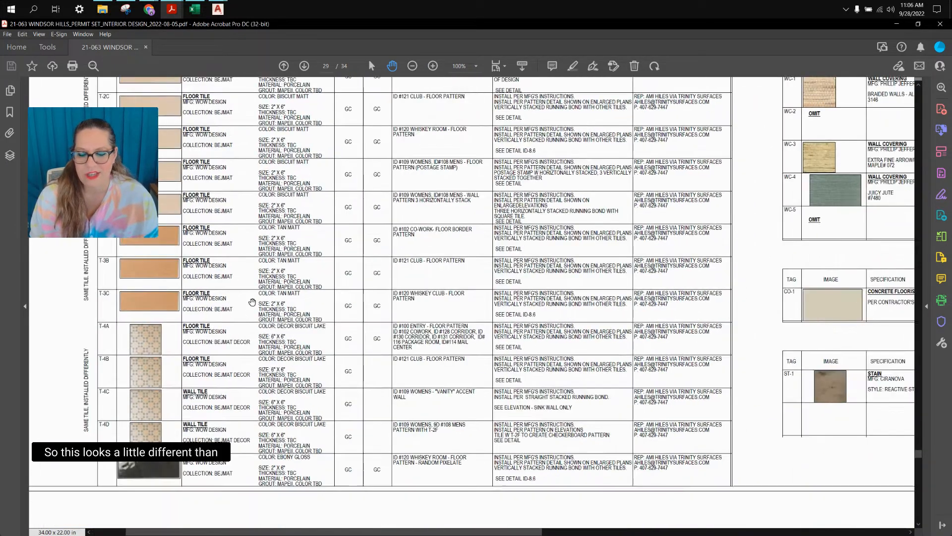
{"action": "left_click_drag", "start_coordinate": [91, 334], "coordinate": [161, 479]}
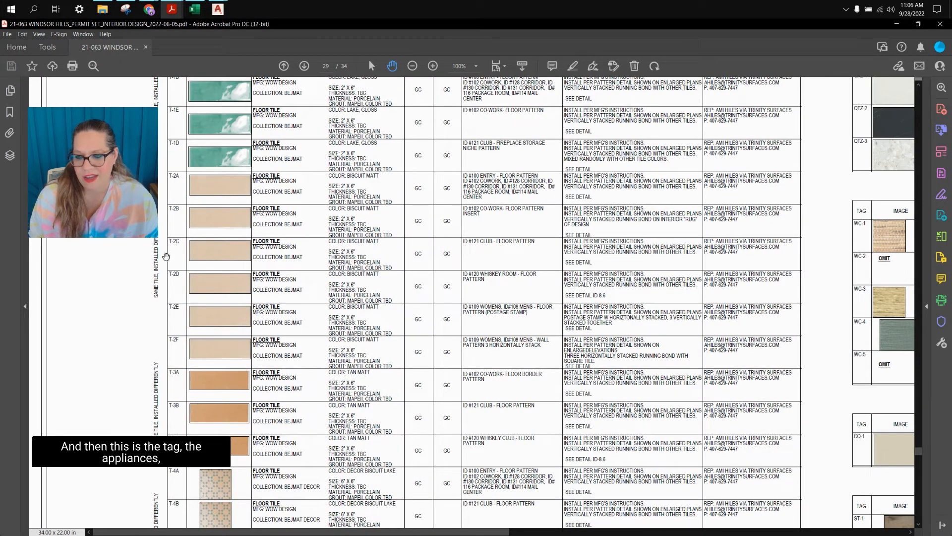
{"action": "left_click_drag", "start_coordinate": [389, 268], "coordinate": [340, 280]}
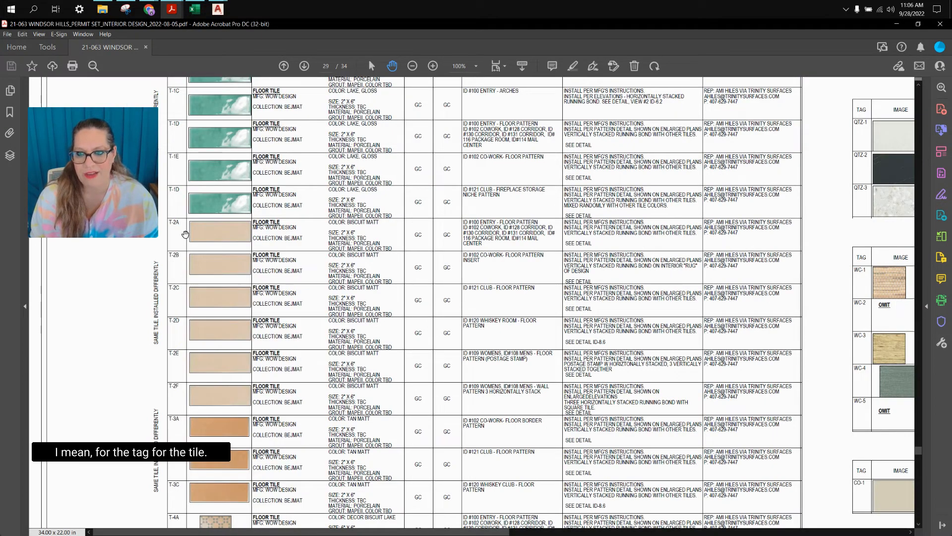
- Examine the continued tile specifications and the paint and stone specifications on the finish schedule sheet
{"action": "scroll", "coordinate": [177, 257], "scroll_direction": "up", "scroll_amount": 2}
{"action": "mouse_move", "coordinate": [681, 196]}
{"action": "left_mouse_down"}
{"action": "mouse_move", "coordinate": [319, 206]}
{"action": "mouse_move", "coordinate": [369, 318]}
{"action": "left_mouse_up"}
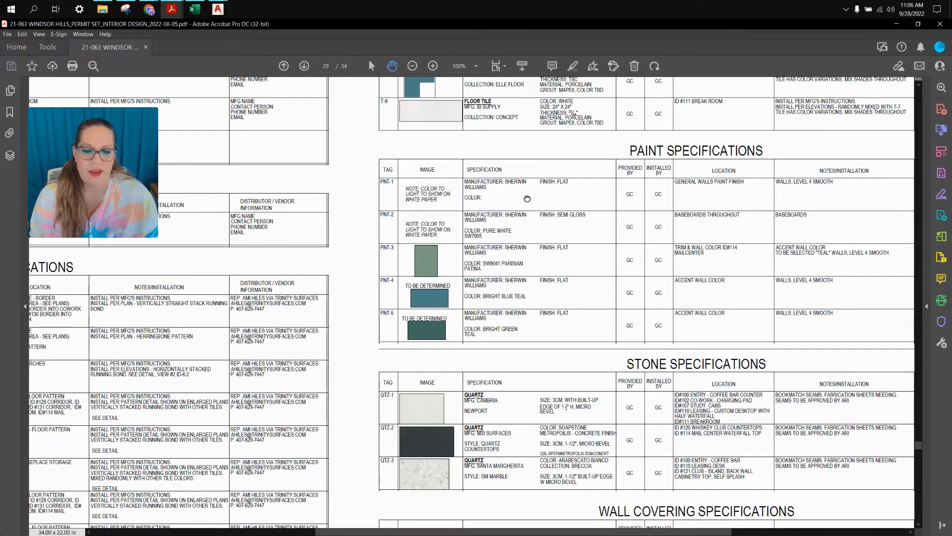
{"action": "left_click_drag", "start_coordinate": [528, 204], "coordinate": [533, 348]}
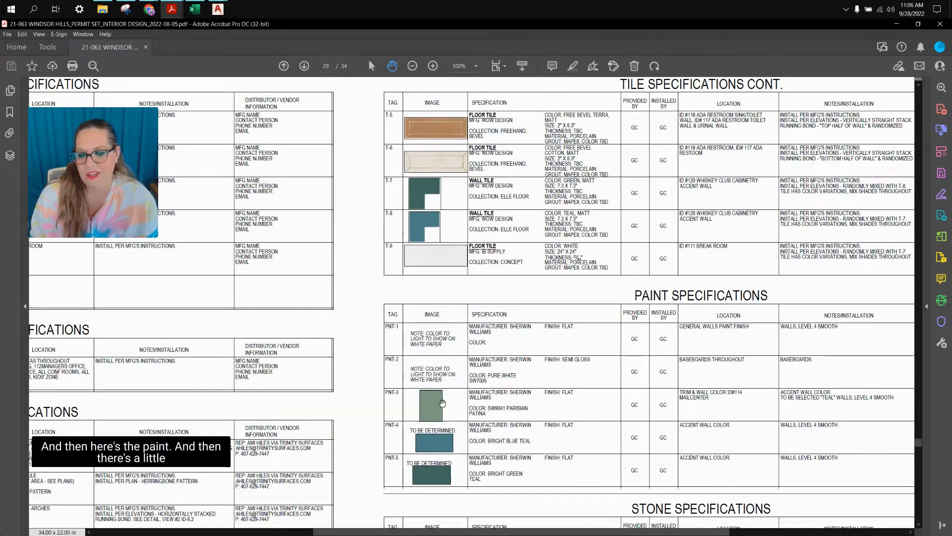
{"action": "left_click_drag", "start_coordinate": [703, 275], "coordinate": [480, 228]}
{"action": "left_click_drag", "start_coordinate": [397, 303], "coordinate": [705, 413]}
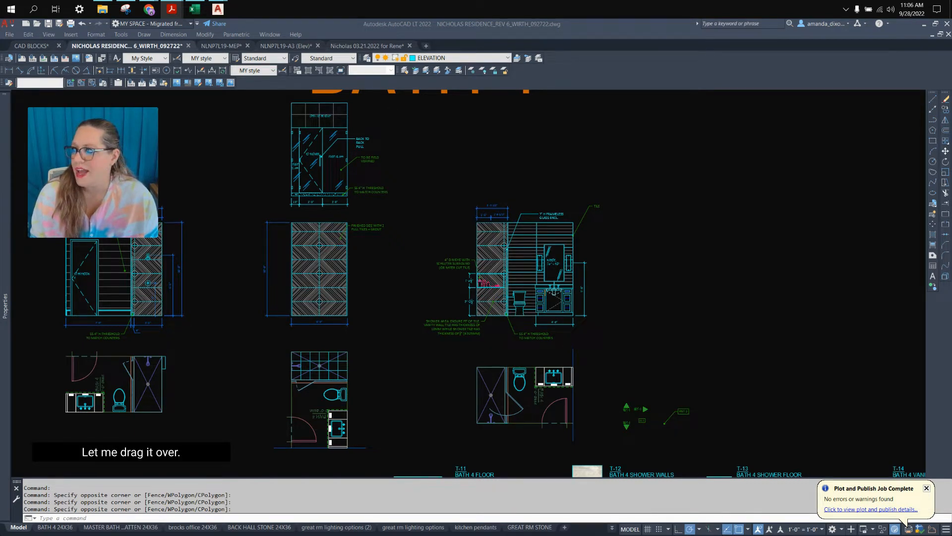
- Switch to the residential plan set PDF and examine the product tags on the guest bath plan and shower elevations, sheet ID-5.2
{"action": "left_click_drag", "start_coordinate": [102, 101], "coordinate": [149, 2]}
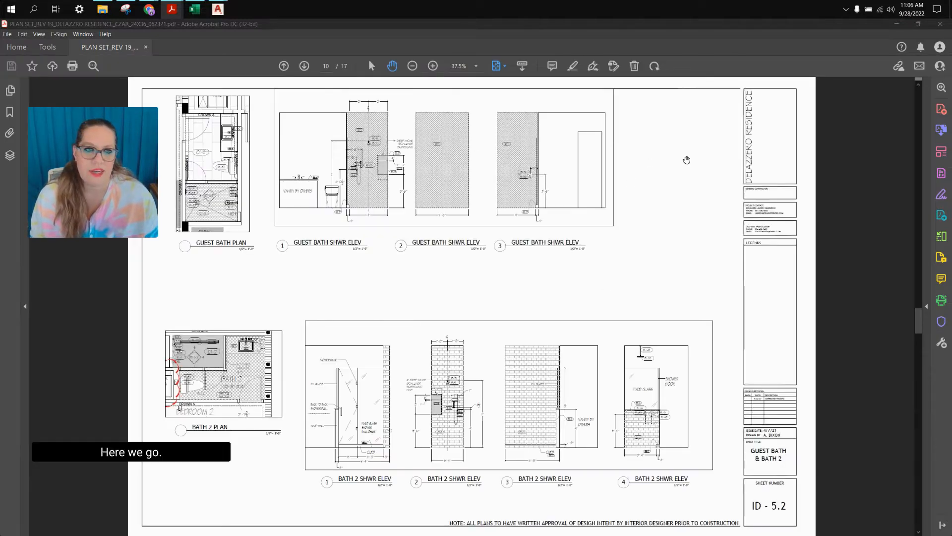
{"action": "left_click", "coordinate": [433, 66]}
{"action": "left_click", "coordinate": [433, 67]}
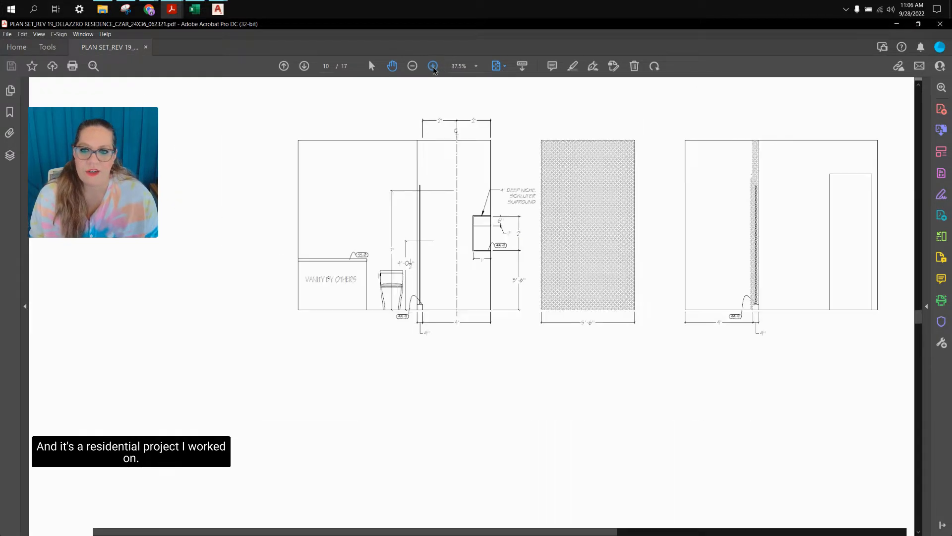
{"action": "left_click", "coordinate": [433, 66]}
{"action": "left_click", "coordinate": [433, 67]}
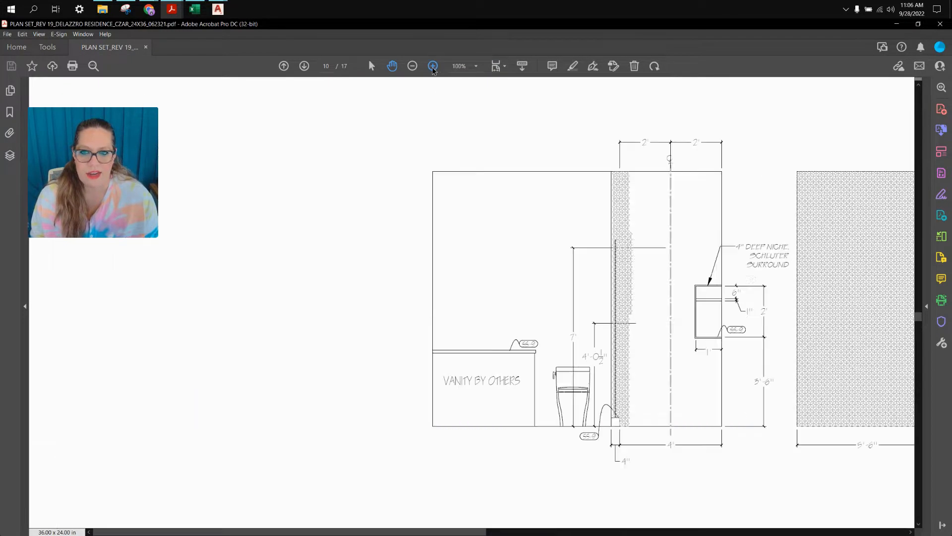
{"action": "left_click_drag", "start_coordinate": [517, 225], "coordinate": [323, 221]}
{"action": "left_click_drag", "start_coordinate": [394, 257], "coordinate": [551, 255]}
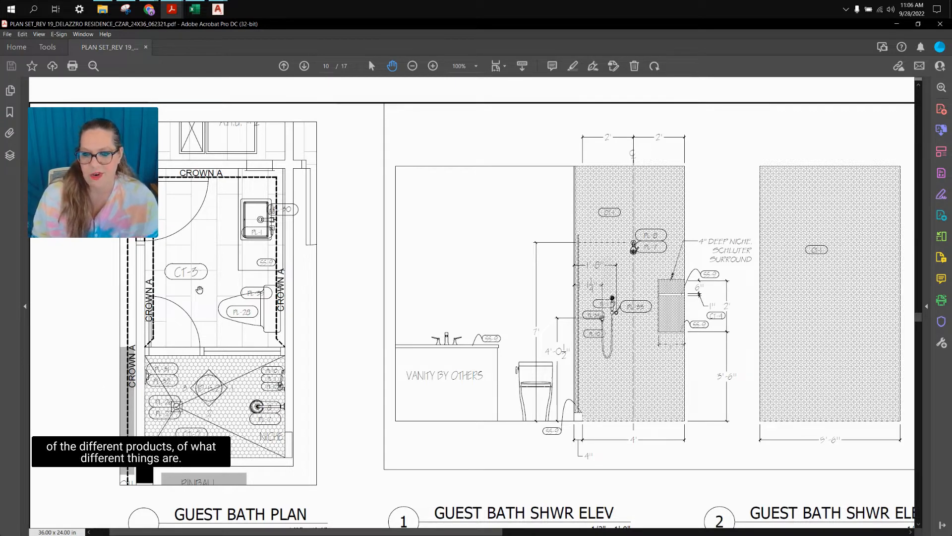
{"action": "left_click_drag", "start_coordinate": [483, 289], "coordinate": [398, 301]}
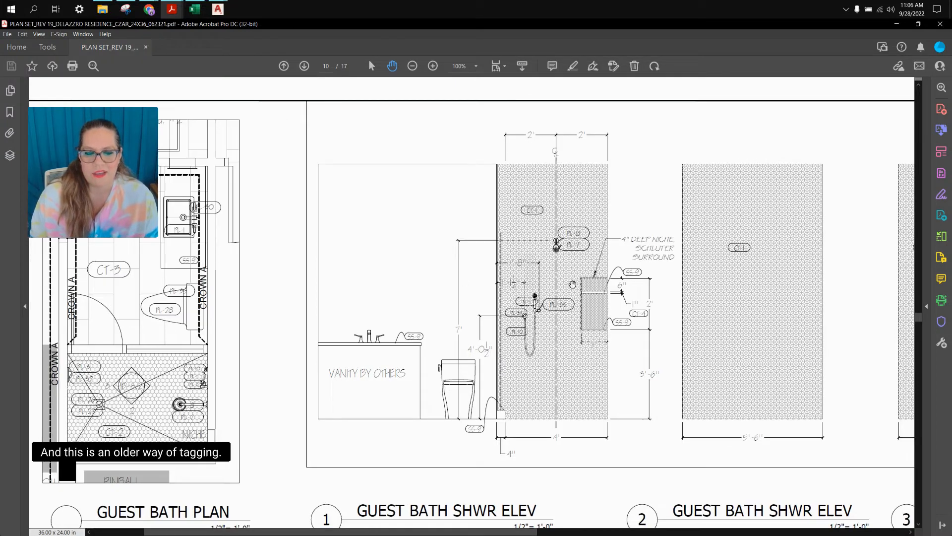
{"action": "left_click_drag", "start_coordinate": [647, 272], "coordinate": [578, 269]}
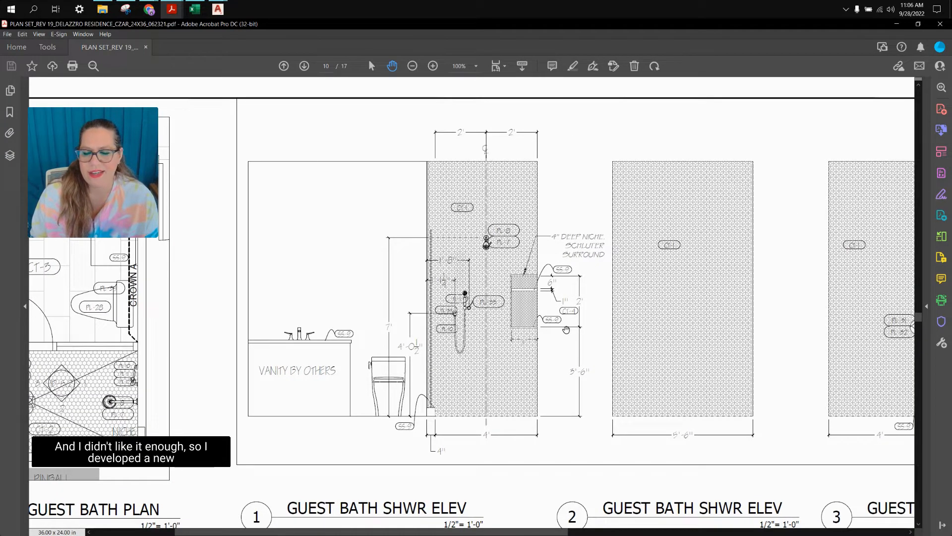
{"action": "left_click_drag", "start_coordinate": [579, 346], "coordinate": [324, 287]}
{"action": "left_click_drag", "start_coordinate": [700, 243], "coordinate": [766, 306]}
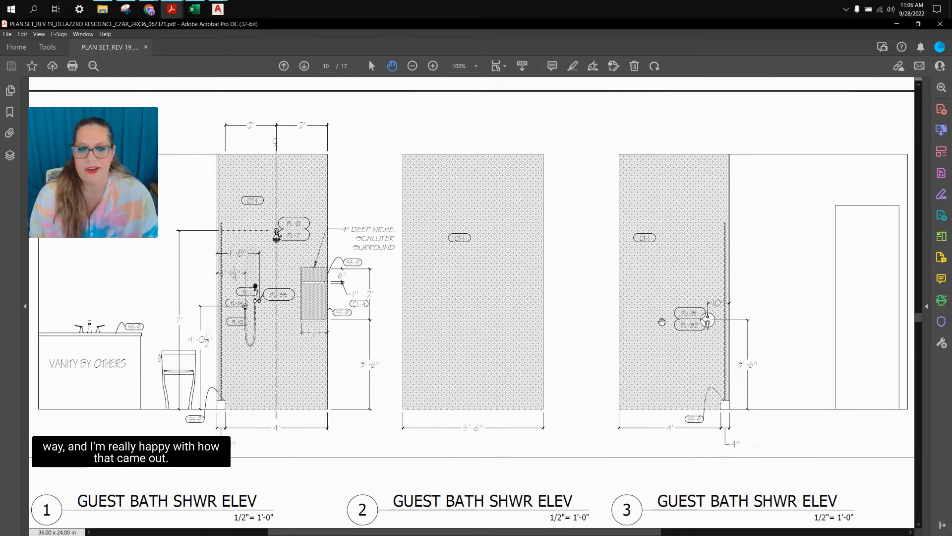
- Examine the tags and layout of the Bath 2 shower elevations lower on the same sheet
{"action": "left_click_drag", "start_coordinate": [596, 325], "coordinate": [592, 128]}
{"action": "left_click_drag", "start_coordinate": [546, 410], "coordinate": [794, 450]}
{"action": "left_click_drag", "start_coordinate": [261, 356], "coordinate": [413, 338]}
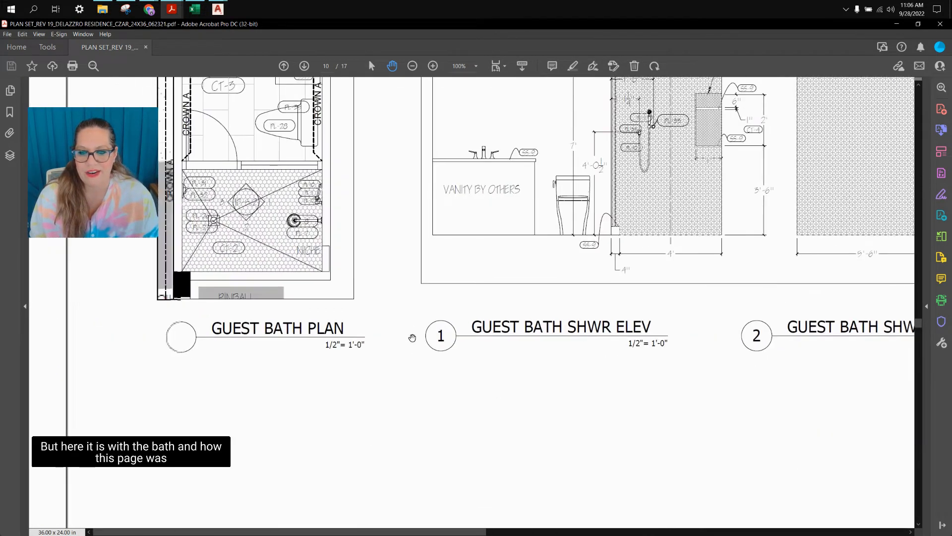
{"action": "left_click_drag", "start_coordinate": [585, 394], "coordinate": [391, 323]}
{"action": "left_click_drag", "start_coordinate": [760, 432], "coordinate": [430, 172]}
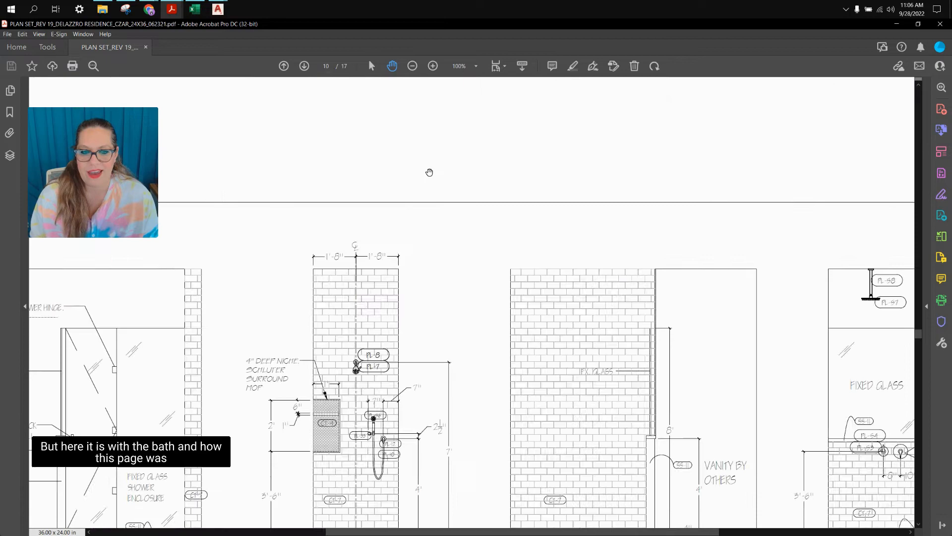
{"action": "left_click", "coordinate": [412, 66]}
{"action": "left_click_drag", "start_coordinate": [413, 113], "coordinate": [623, 100]}
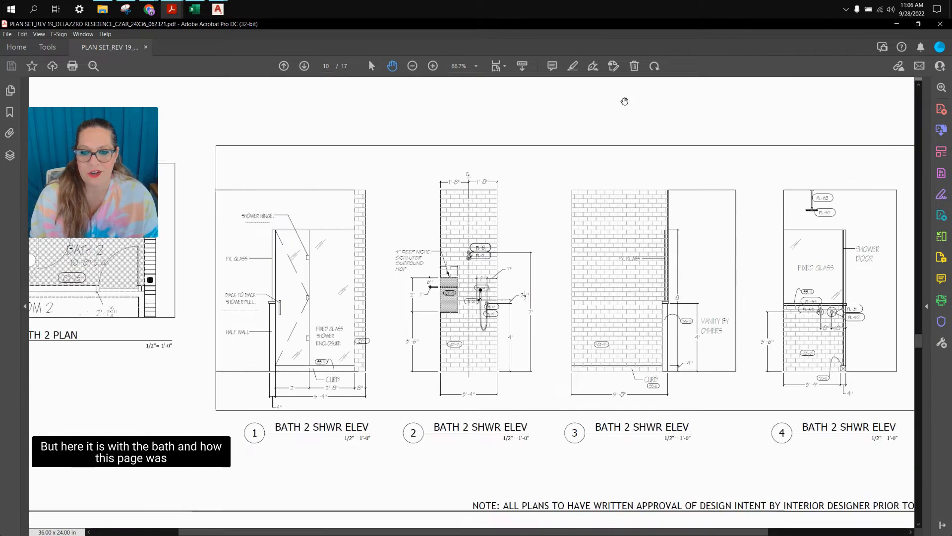
- Examine the Bath 2 plan and compare its layout with the four shower elevations beside it
{"action": "left_click_drag", "start_coordinate": [526, 257], "coordinate": [572, 332]}
{"action": "left_click_drag", "start_coordinate": [298, 322], "coordinate": [401, 303]}
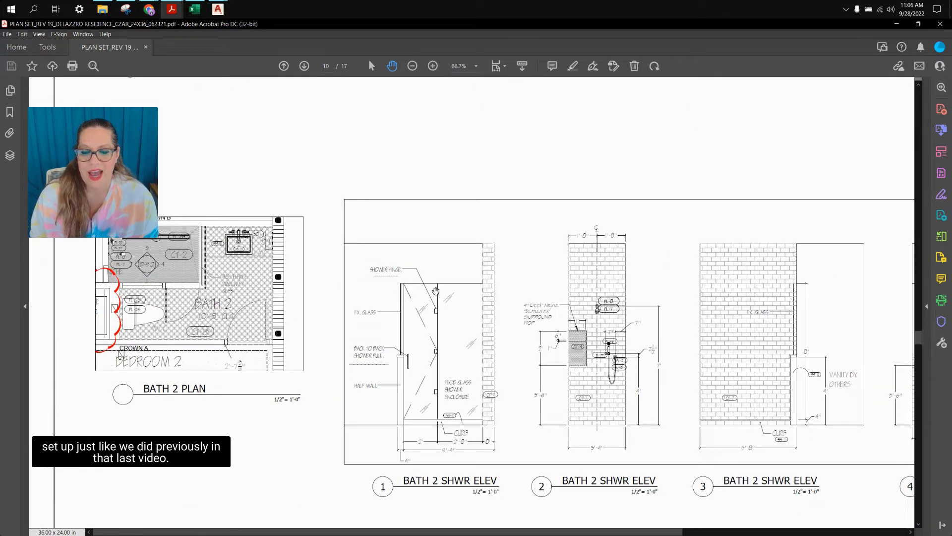
{"action": "left_click_drag", "start_coordinate": [520, 285], "coordinate": [349, 276]}
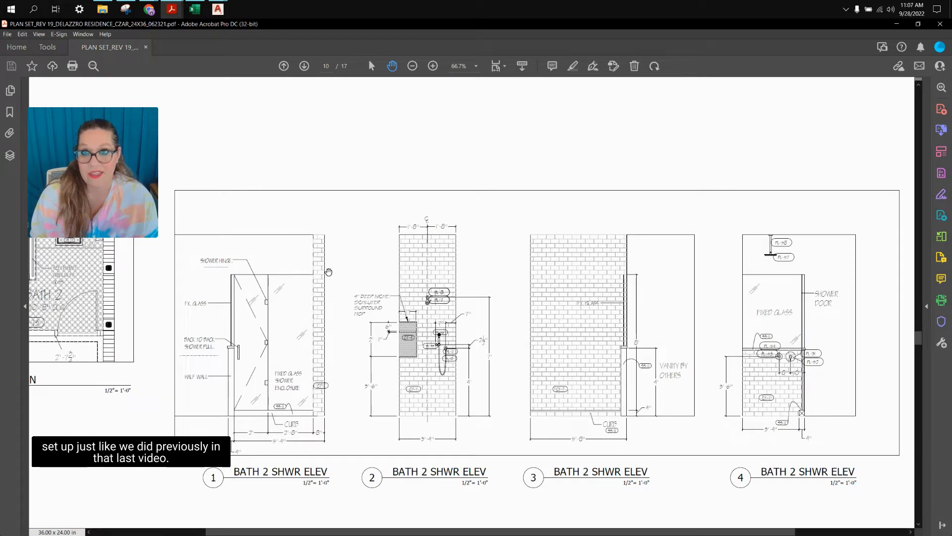
- Switch to AutoCAD and examine the Bath 4 elevations, floor plans and sample tags
{"action": "left_click", "coordinate": [897, 23]}
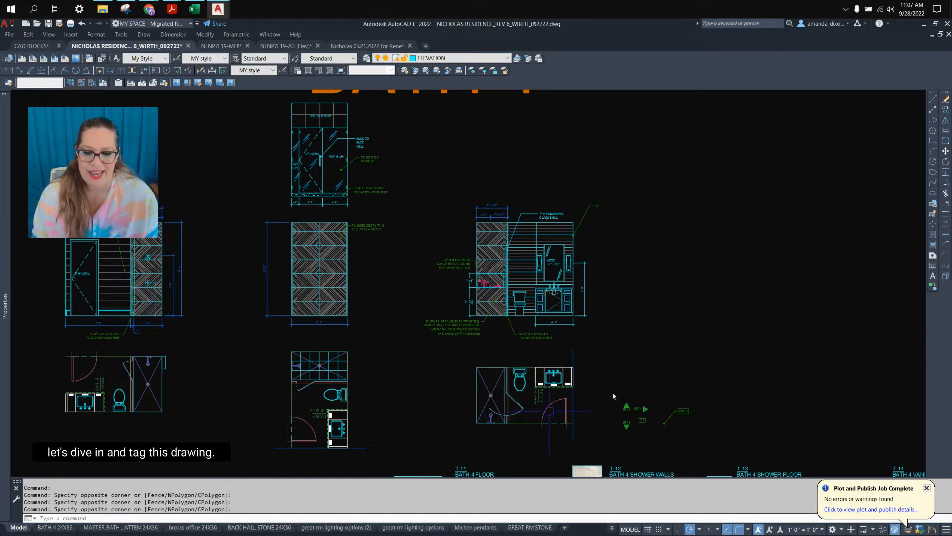
{"action": "scroll", "coordinate": [550, 301], "scroll_direction": "down", "scroll_amount": 3}
{"action": "scroll", "coordinate": [555, 328], "scroll_direction": "up", "scroll_amount": 3}
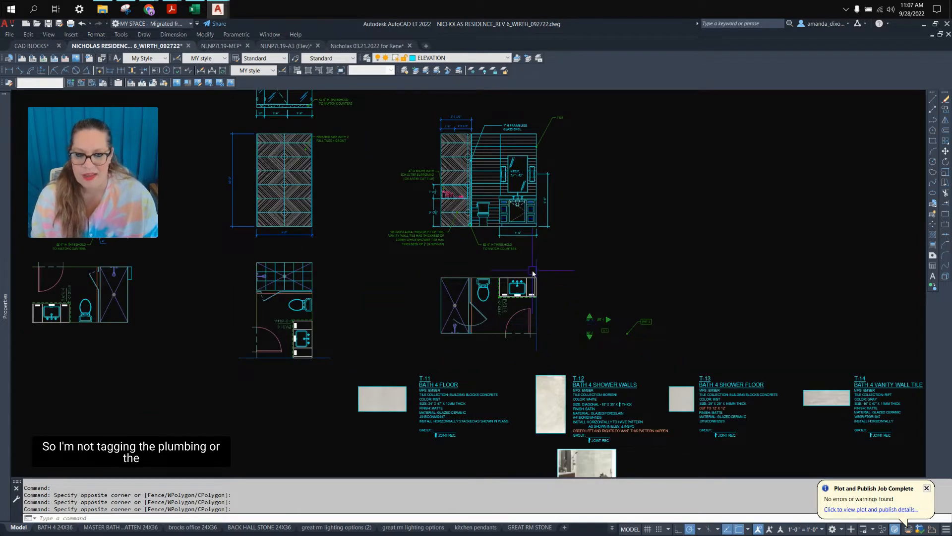
{"action": "scroll", "coordinate": [565, 174], "scroll_direction": "up", "scroll_amount": 2}
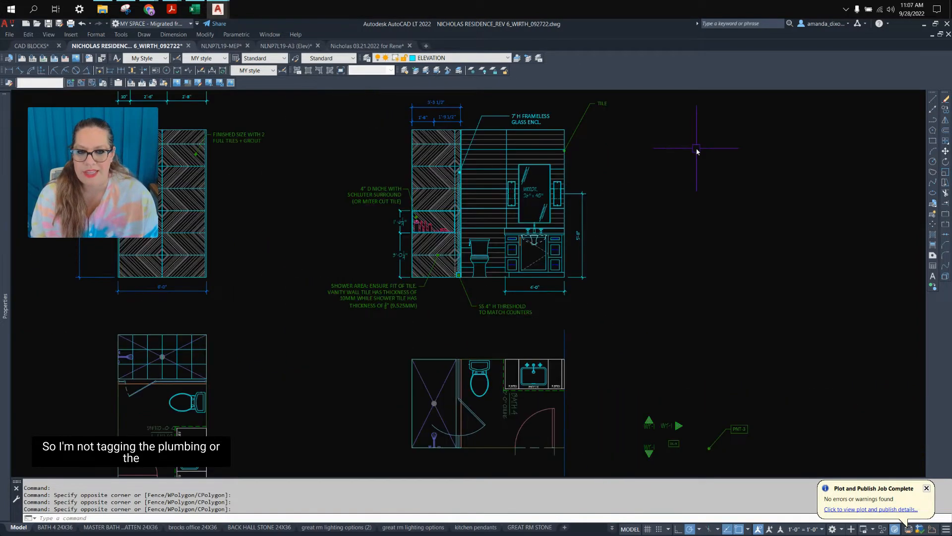
{"action": "scroll", "coordinate": [669, 248], "scroll_direction": "down", "scroll_amount": 3}
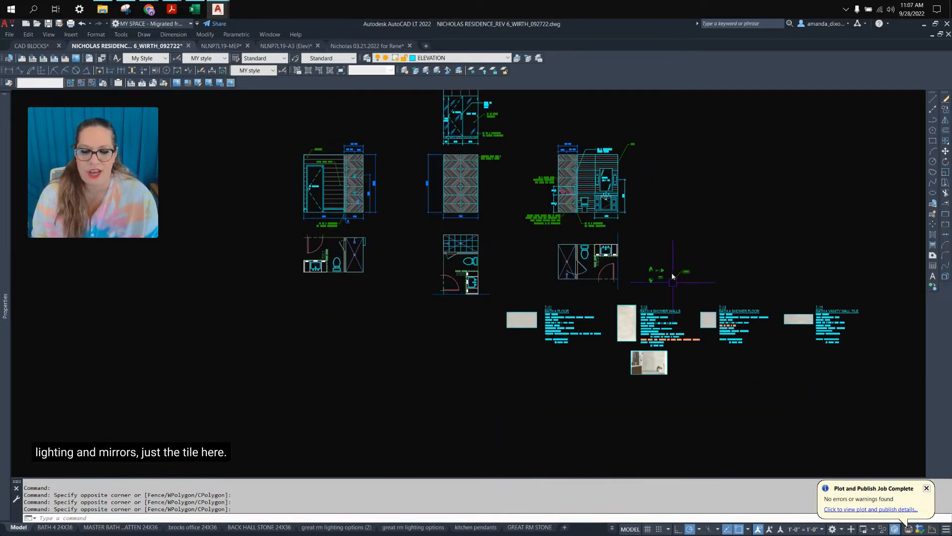
{"action": "scroll", "coordinate": [653, 245], "scroll_direction": "up", "scroll_amount": 3}
{"action": "scroll", "coordinate": [559, 311], "scroll_direction": "down", "scroll_amount": 2}
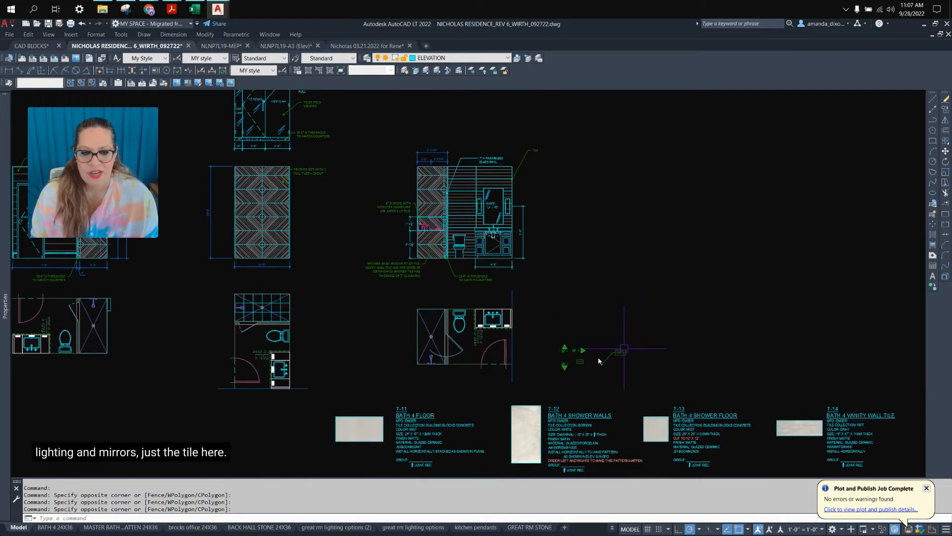
{"action": "scroll", "coordinate": [588, 366], "scroll_direction": "up", "scroll_amount": 5}
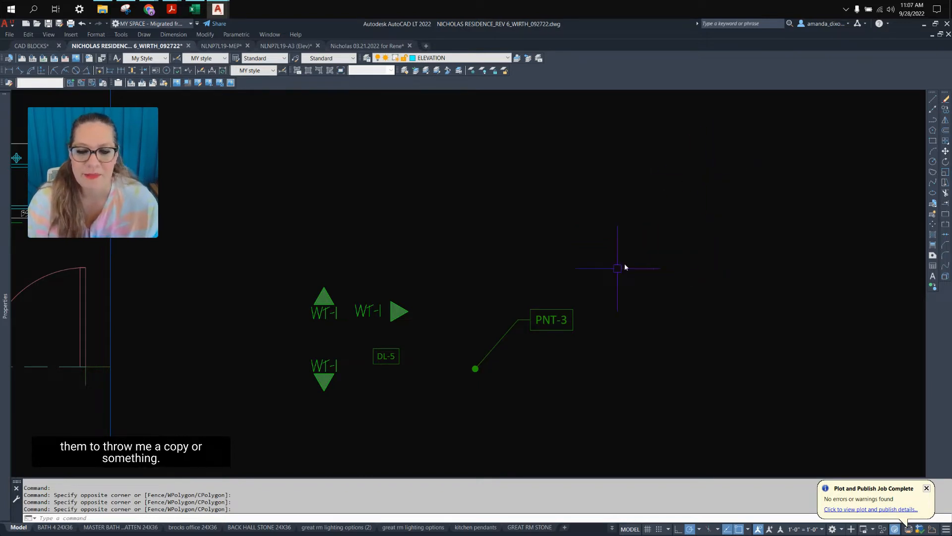
{"action": "scroll", "coordinate": [624, 248], "scroll_direction": "down", "scroll_amount": 2}
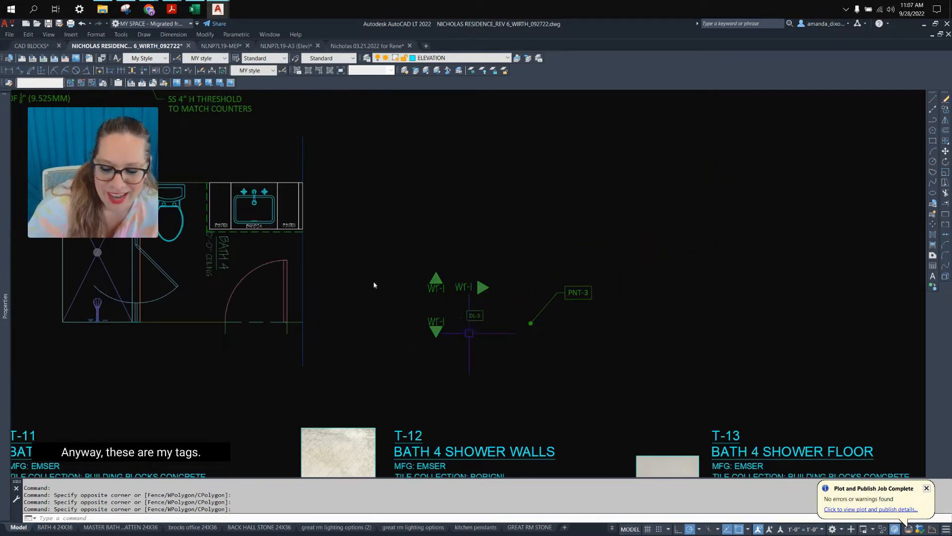
- Inspect the WT-1 caret tags beside the Bath 4 floor plan
{"action": "left_click", "coordinate": [437, 292]}
{"action": "key", "text": "Escape"}
{"action": "scroll", "coordinate": [443, 299], "scroll_direction": "up", "scroll_amount": 5}
{"action": "left_click", "coordinate": [423, 254]}
{"action": "left_click", "coordinate": [403, 217]}
{"action": "key", "text": "Escape"}
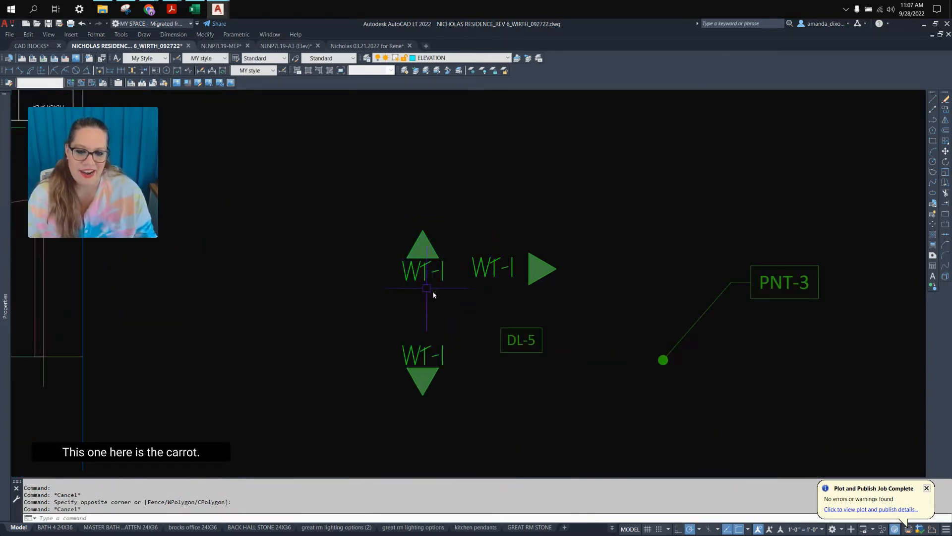
{"action": "scroll", "coordinate": [438, 265], "scroll_direction": "down", "scroll_amount": 3}
{"action": "middle_click_drag", "start_coordinate": [425, 273], "coordinate": [607, 308]}
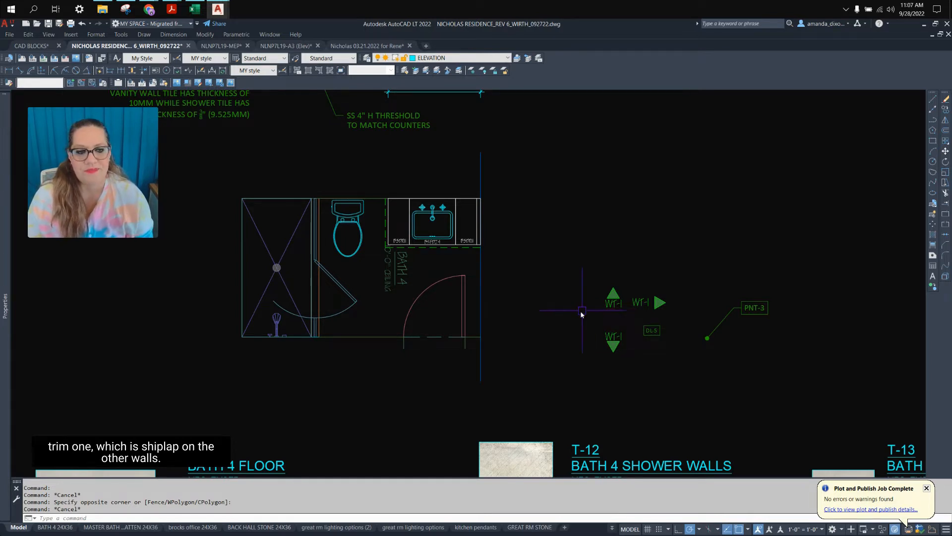
- Inspect the boxed PNT-3 callout tag and its leader line
{"action": "scroll", "coordinate": [712, 308], "scroll_direction": "up", "scroll_amount": 2}
{"action": "left_click", "coordinate": [672, 330]}
{"action": "left_click", "coordinate": [629, 266]}
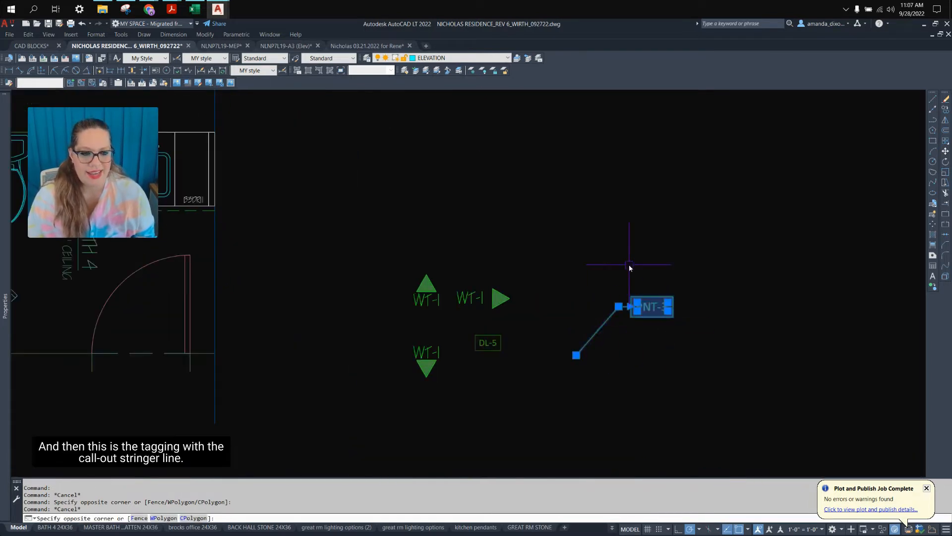
{"action": "key", "text": "Escape"}
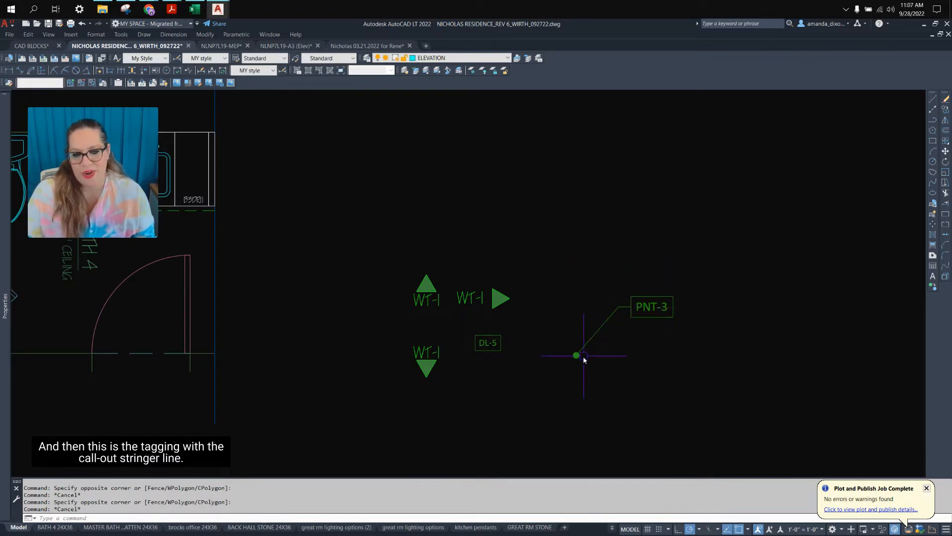
{"action": "scroll", "coordinate": [661, 320], "scroll_direction": "up", "scroll_amount": 4}
{"action": "left_click", "coordinate": [653, 299]}
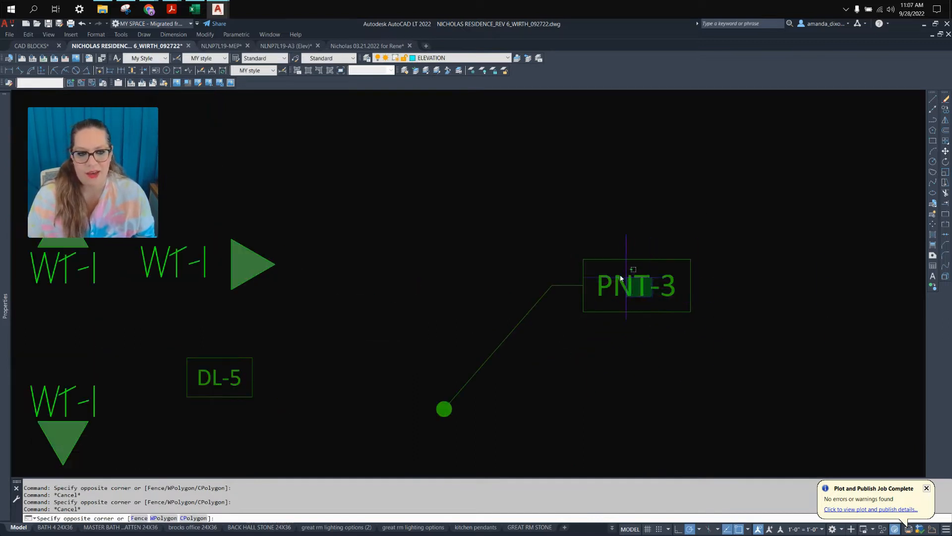
{"action": "left_click", "coordinate": [625, 272]}
{"action": "key", "text": "Escape"}
{"action": "scroll", "coordinate": [617, 279], "scroll_direction": "down", "scroll_amount": 2}
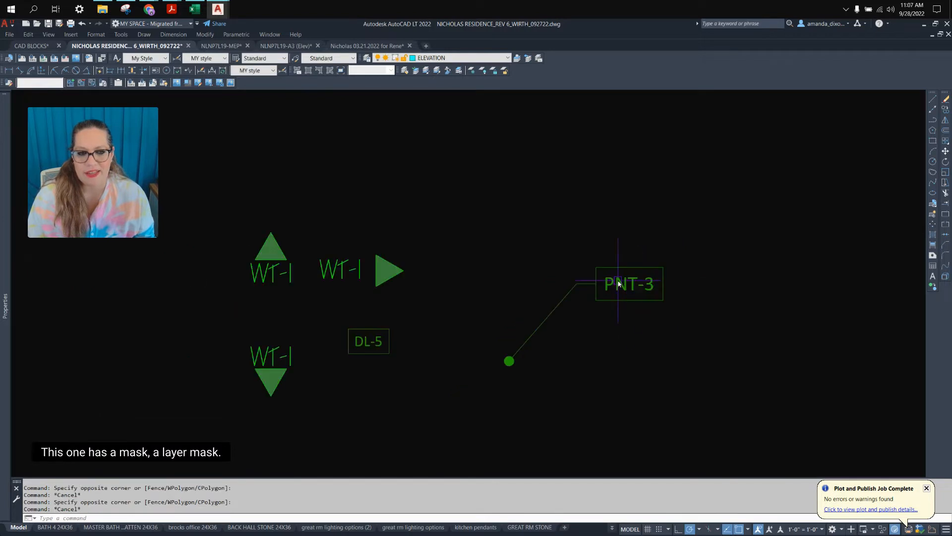
- Draw a vertical line about 3' long crossing the PNT-3 tag box
{"action": "type", "text": "L"}
{"action": "key", "text": "Return"}
{"action": "left_click", "coordinate": [614, 202]}
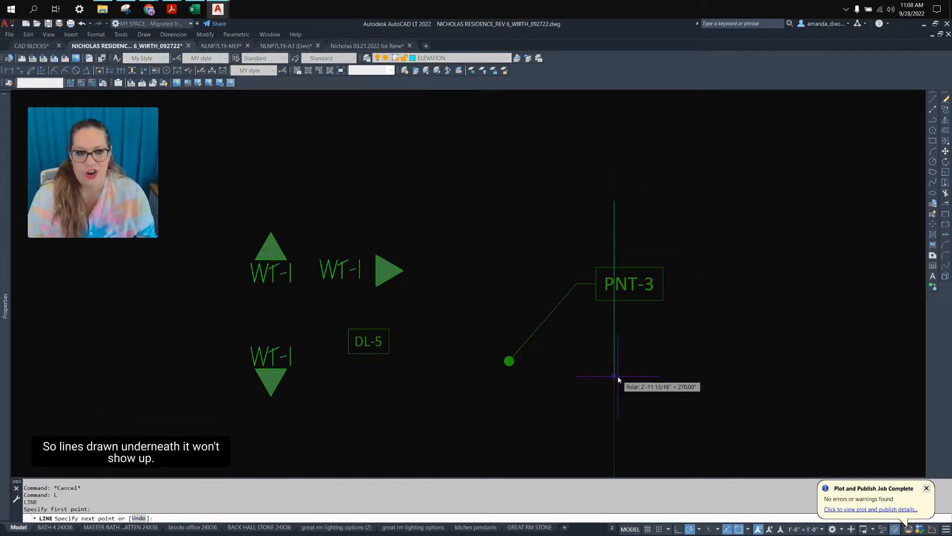
{"action": "left_click", "coordinate": [615, 376]}
{"action": "key", "text": "Return"}
- Bring the PNT-3 callout to the front of the draw order so its mask covers the vertical line
{"action": "left_click", "coordinate": [646, 295]}
{"action": "left_click", "coordinate": [635, 283]}
{"action": "right_click", "coordinate": [636, 286]}
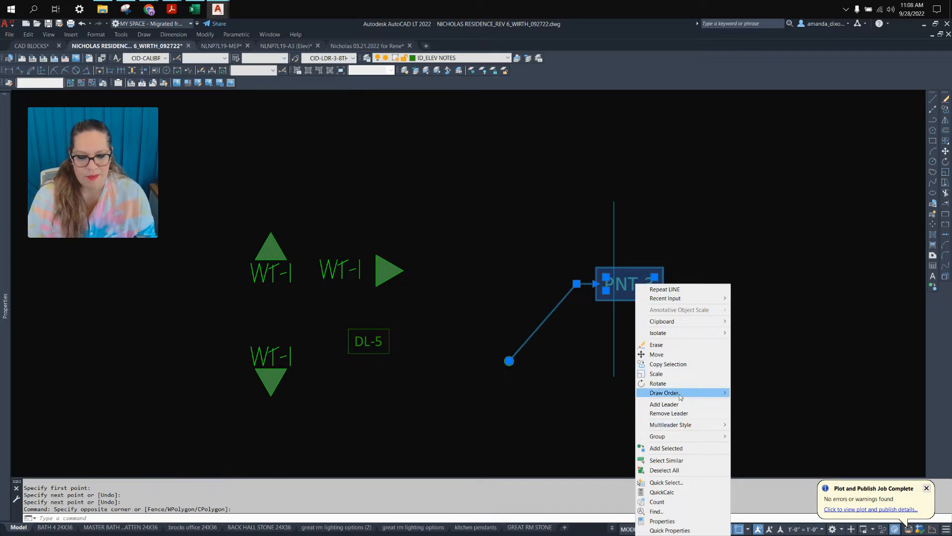
{"action": "mouse_move", "coordinate": [680, 392]}
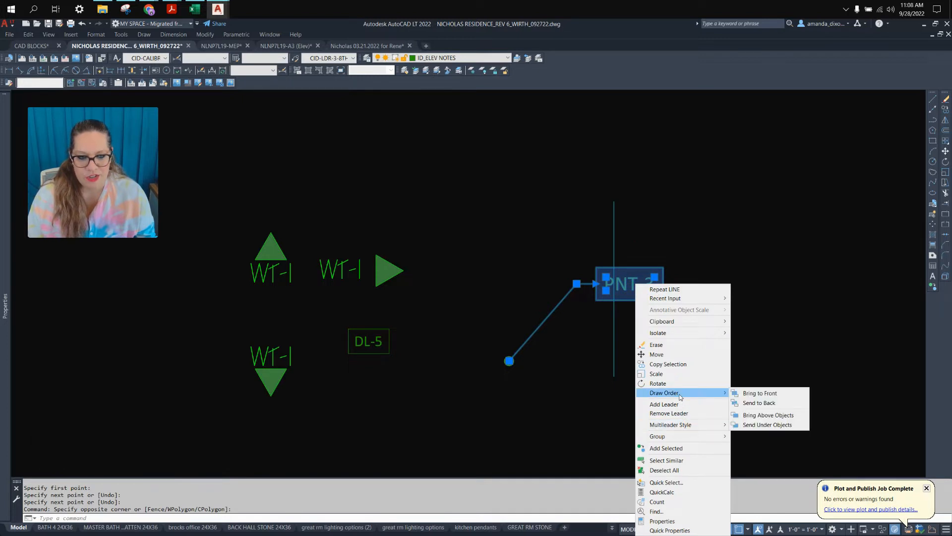
{"action": "left_click", "coordinate": [760, 392]}
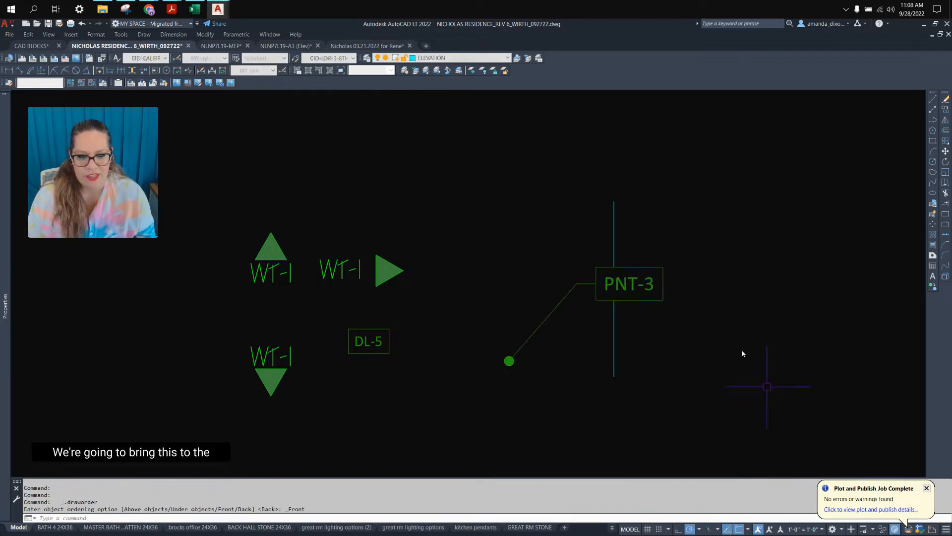
{"action": "key", "text": "Escape"}
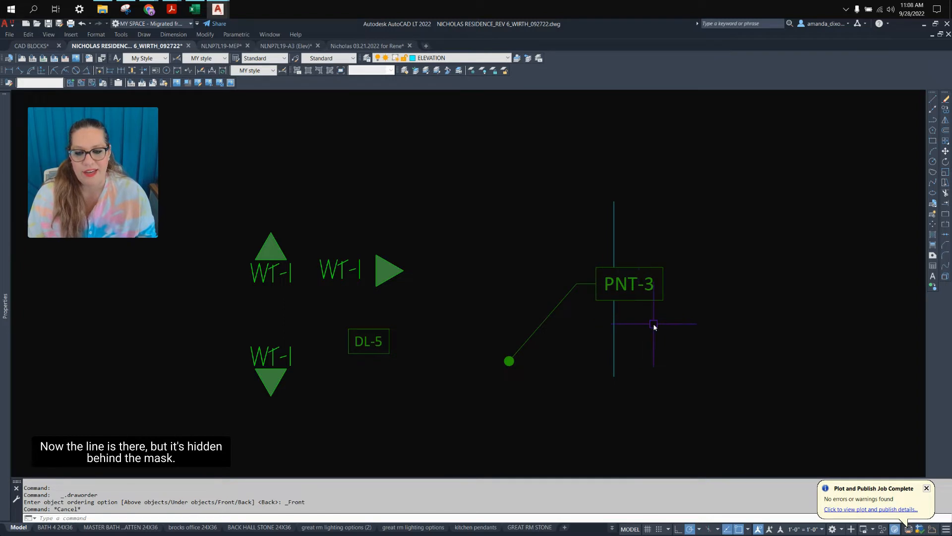
- Inspect the boxed DL-5 tag and its background mask
{"action": "left_click", "coordinate": [352, 351]}
{"action": "key", "text": "Escape"}
{"action": "middle_click_drag", "start_coordinate": [377, 372], "coordinate": [484, 357]}
{"action": "left_click", "coordinate": [484, 354]}
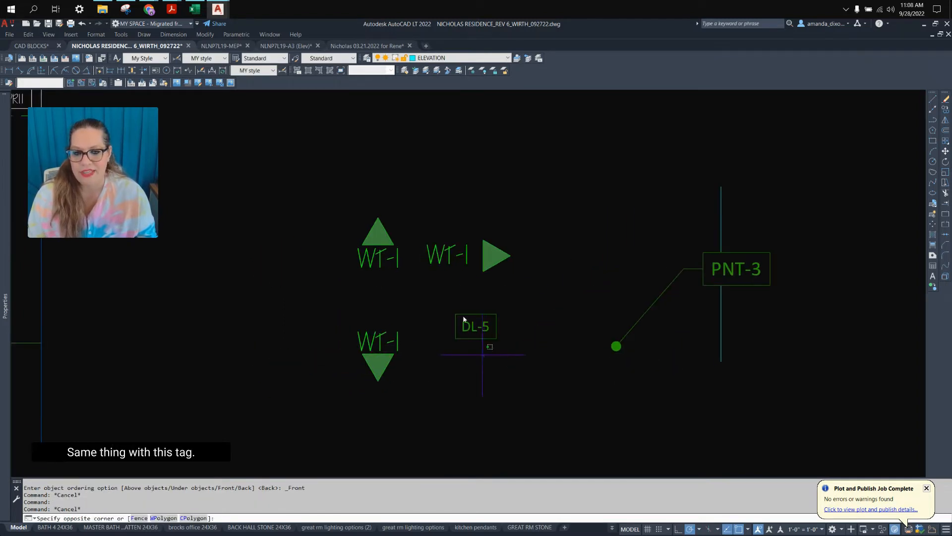
{"action": "left_click", "coordinate": [457, 297]}
{"action": "left_click", "coordinate": [456, 294]}
{"action": "key", "text": "Escape"}
{"action": "key", "text": "Escape"}
{"action": "key", "text": "Escape"}
{"action": "left_click", "coordinate": [519, 362]}
{"action": "left_click", "coordinate": [452, 300]}
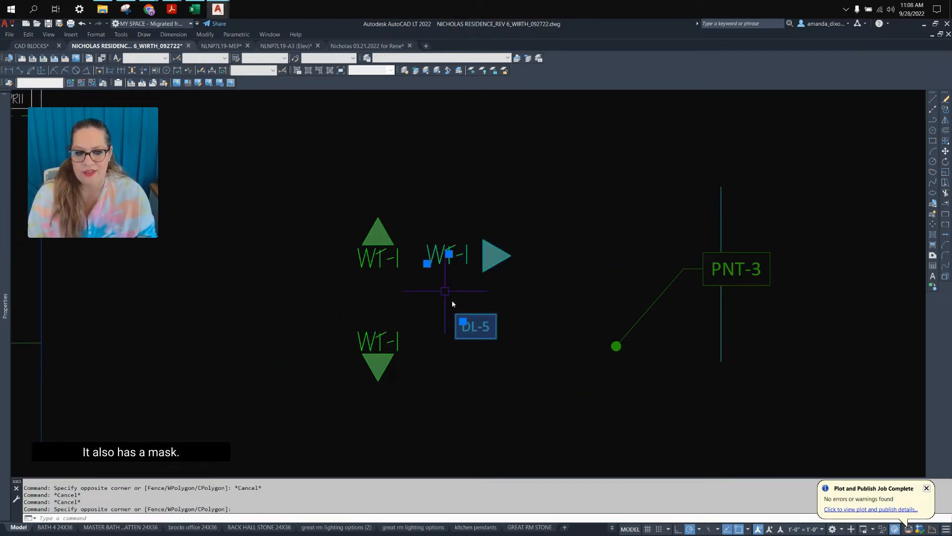
{"action": "scroll", "coordinate": [449, 298], "scroll_direction": "up", "scroll_amount": 5}
{"action": "key", "text": "Escape"}
- Examine the T-11, T-12, T-13 and T-14 tile specifications below the Bath 4 drawings
{"action": "scroll", "coordinate": [429, 388], "scroll_direction": "down", "scroll_amount": 10}
{"action": "middle_click_drag", "start_coordinate": [429, 387], "coordinate": [552, 412]}
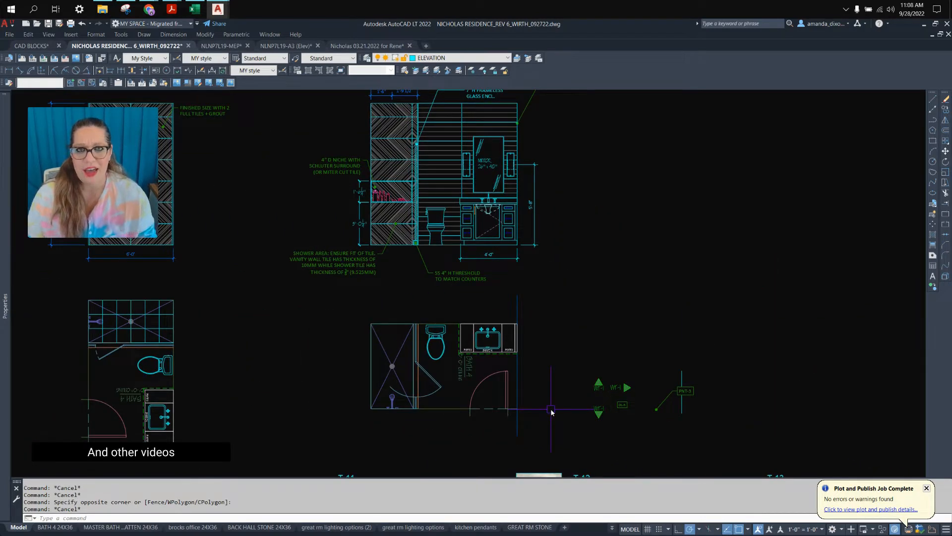
{"action": "scroll", "coordinate": [545, 397], "scroll_direction": "down", "scroll_amount": 3}
{"action": "middle_click_drag", "start_coordinate": [542, 387], "coordinate": [478, 223]}
{"action": "scroll", "coordinate": [373, 284], "scroll_direction": "up", "scroll_amount": 6}
{"action": "scroll", "coordinate": [512, 260], "scroll_direction": "down", "scroll_amount": 2}
{"action": "mouse_move", "coordinate": [304, 248]}
{"action": "middle_mouse_down"}
{"action": "mouse_move", "coordinate": [512, 259]}
{"action": "mouse_move", "coordinate": [486, 292]}
{"action": "middle_mouse_up"}
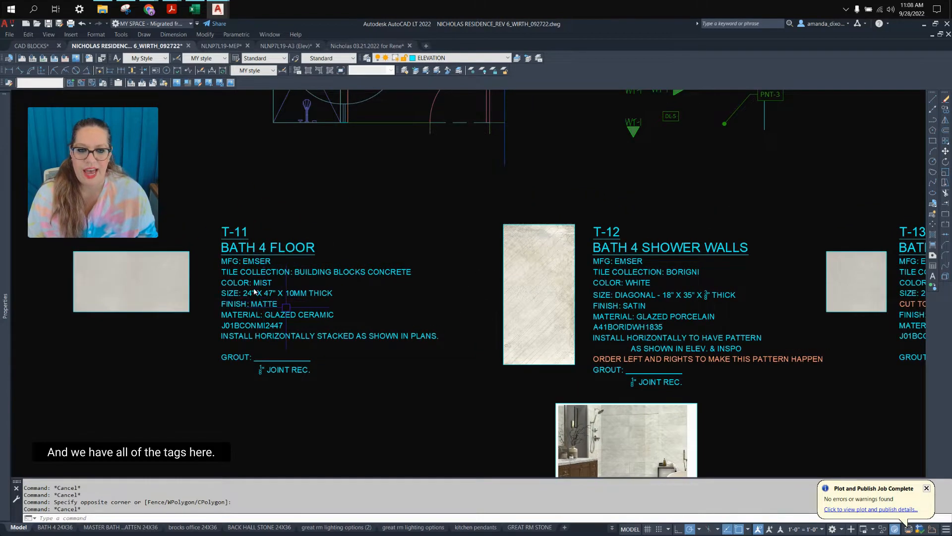
{"action": "scroll", "coordinate": [254, 292], "scroll_direction": "down", "scroll_amount": 3}
{"action": "scroll", "coordinate": [226, 261], "scroll_direction": "up", "scroll_amount": 1}
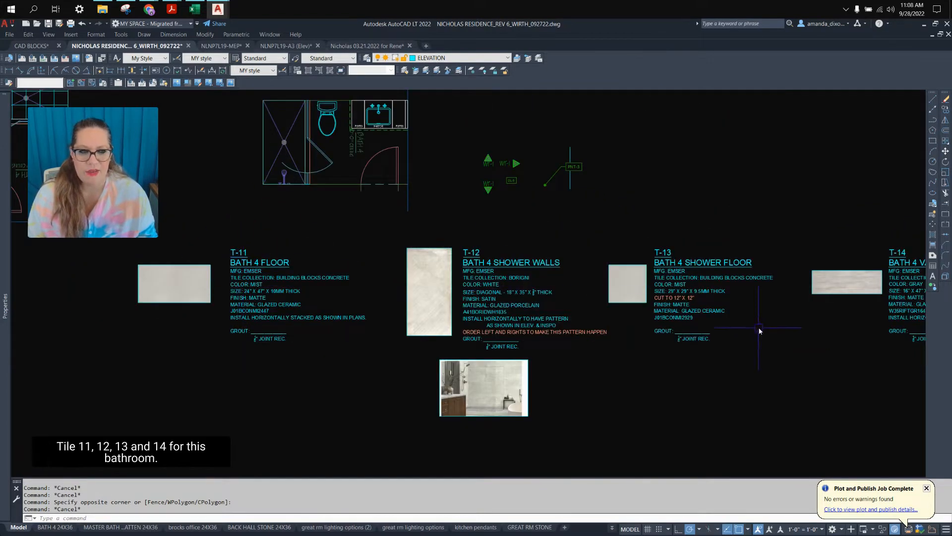
{"action": "middle_click_drag", "start_coordinate": [760, 331], "coordinate": [573, 338]}
{"action": "middle_click_drag", "start_coordinate": [375, 275], "coordinate": [441, 304]}
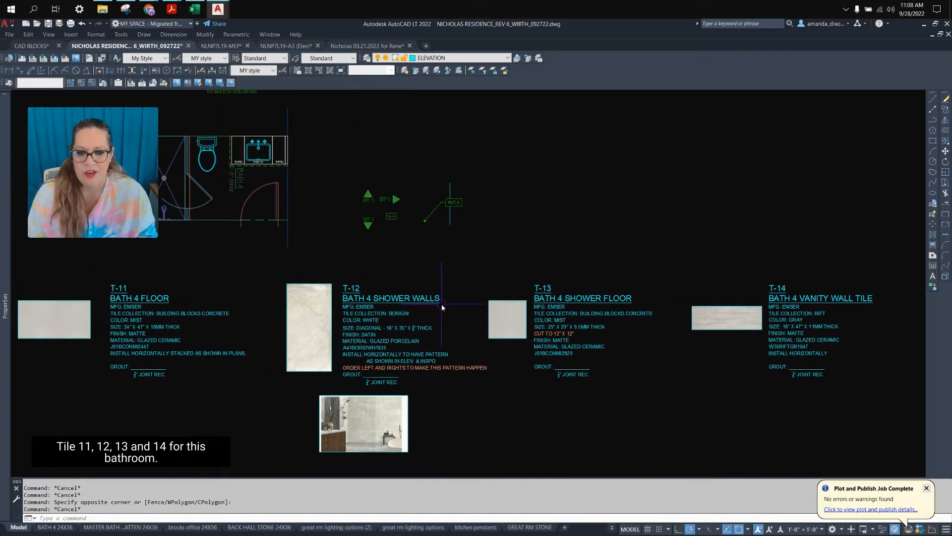
{"action": "middle_click_drag", "start_coordinate": [312, 324], "coordinate": [446, 349]}
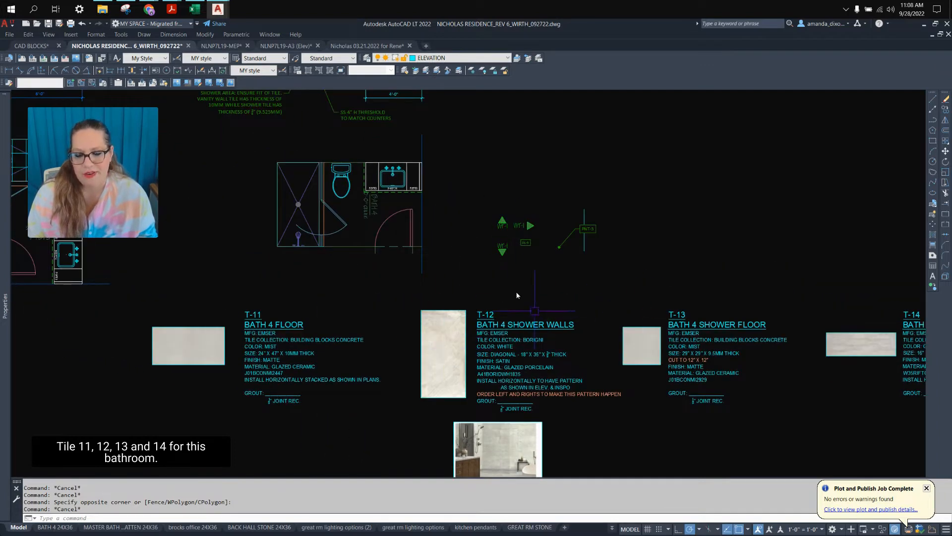
{"action": "middle_click_drag", "start_coordinate": [637, 244], "coordinate": [649, 273]}
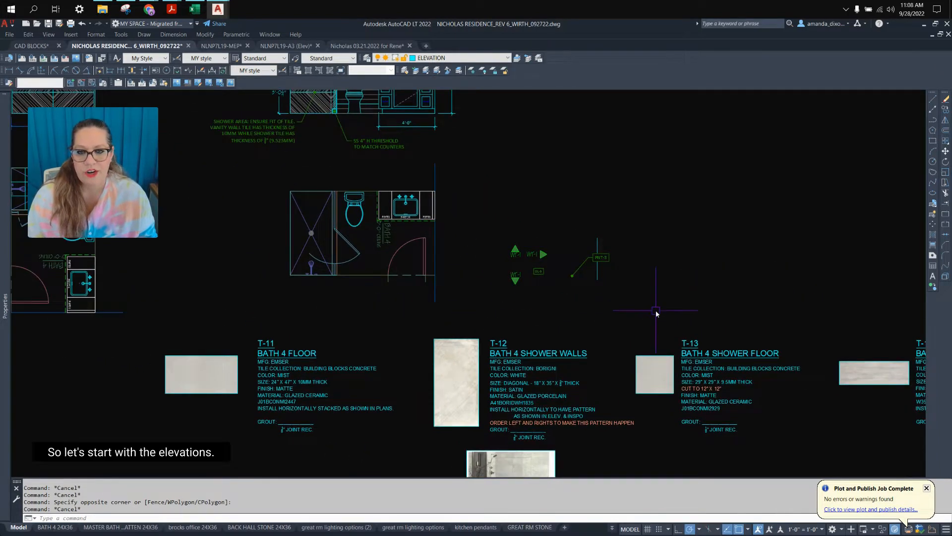
{"action": "left_click", "coordinate": [585, 261]}
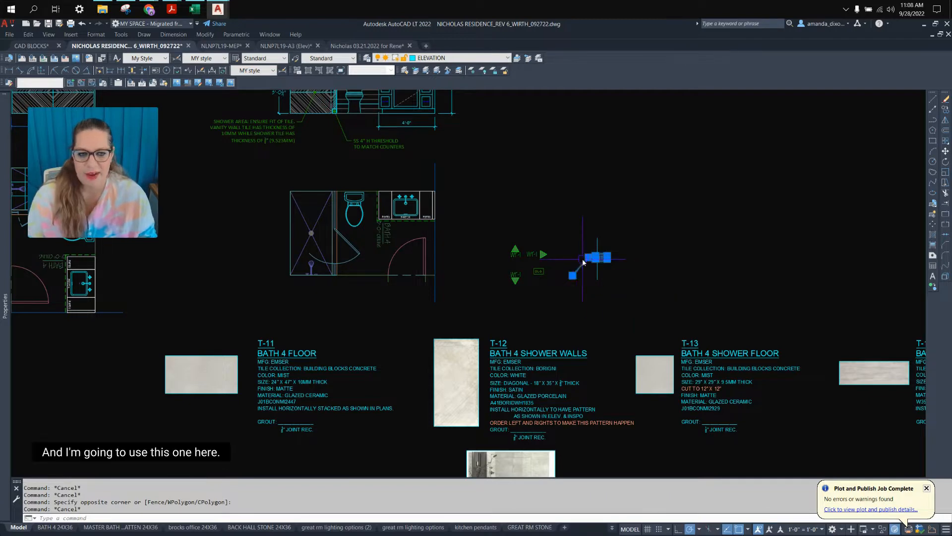
{"action": "key", "text": "Escape"}
{"action": "scroll", "coordinate": [590, 269], "scroll_direction": "up", "scroll_amount": 2}
{"action": "left_click", "coordinate": [578, 277]}
{"action": "left_click", "coordinate": [551, 246]}
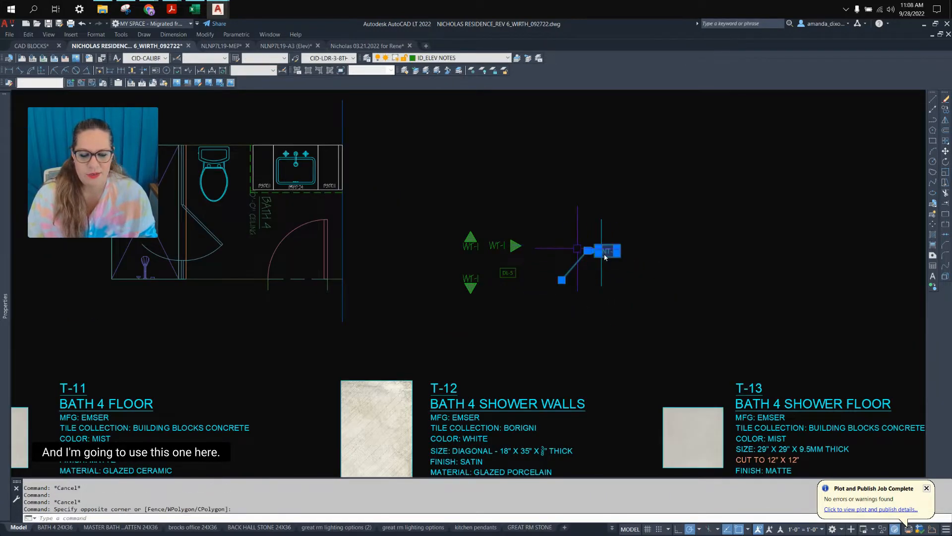
{"action": "scroll", "coordinate": [602, 255], "scroll_direction": "down", "scroll_amount": 2}
{"action": "key", "text": "Escape"}
- Copy the boxed DL-5 tag onto the shower wall tile just above the niche in the vanity-side elevation
{"action": "scroll", "coordinate": [549, 277], "scroll_direction": "up", "scroll_amount": 4}
{"action": "left_click", "coordinate": [548, 276]}
{"action": "left_click", "coordinate": [527, 238]}
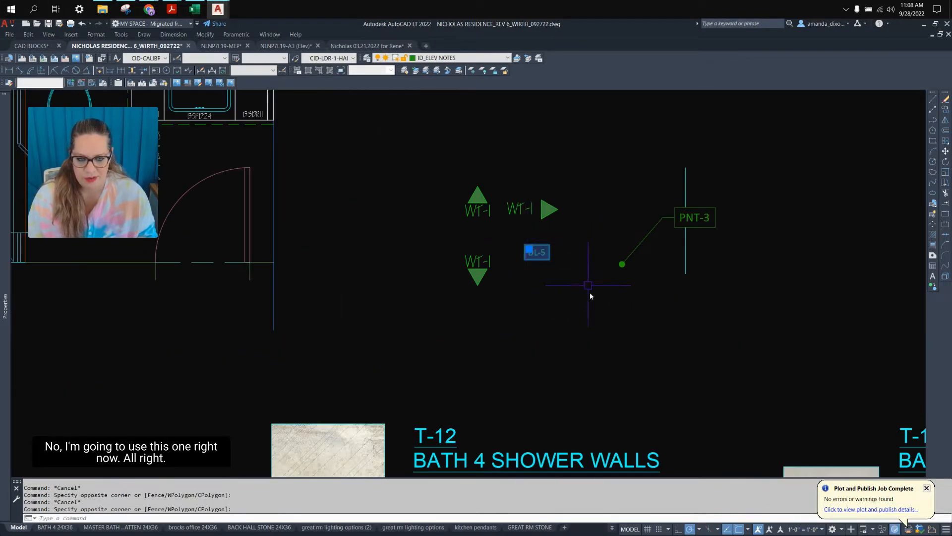
{"action": "type", "text": "c"}
{"action": "key", "text": "Return"}
{"action": "left_click", "coordinate": [548, 262]}
{"action": "scroll", "coordinate": [550, 270], "scroll_direction": "down", "scroll_amount": 3}
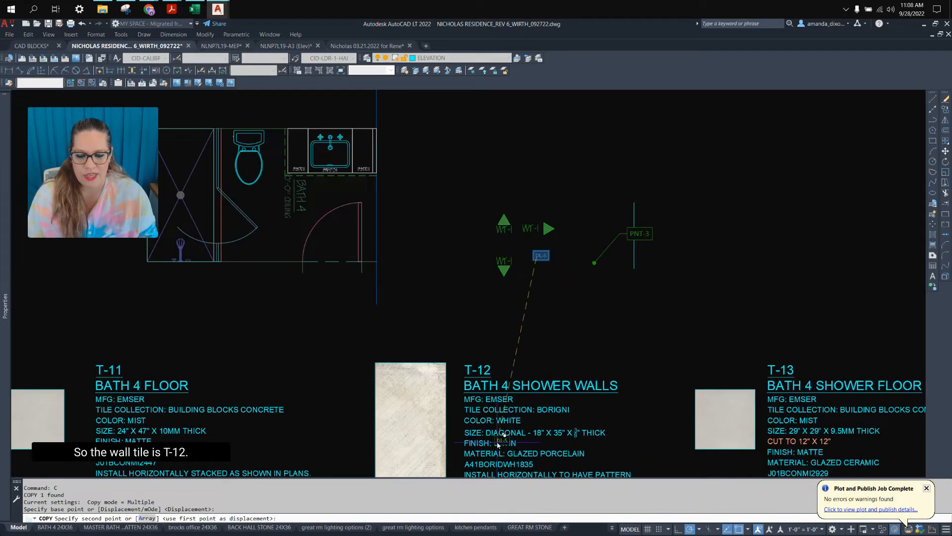
{"action": "scroll", "coordinate": [570, 275], "scroll_direction": "up", "scroll_amount": 2}
{"action": "scroll", "coordinate": [569, 275], "scroll_direction": "up", "scroll_amount": 2}
{"action": "scroll", "coordinate": [535, 290], "scroll_direction": "down", "scroll_amount": 6}
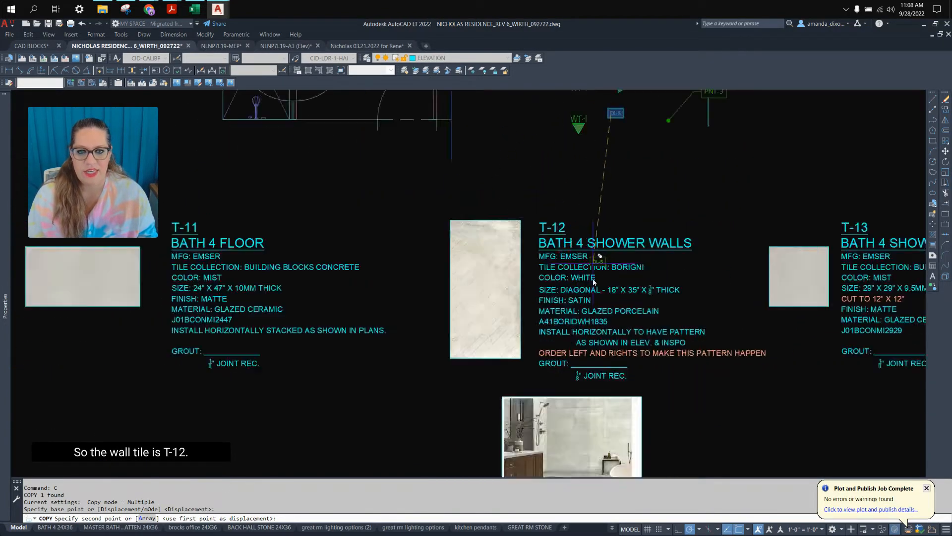
{"action": "scroll", "coordinate": [511, 223], "scroll_direction": "up", "scroll_amount": 6}
{"action": "left_click", "coordinate": [493, 208]}
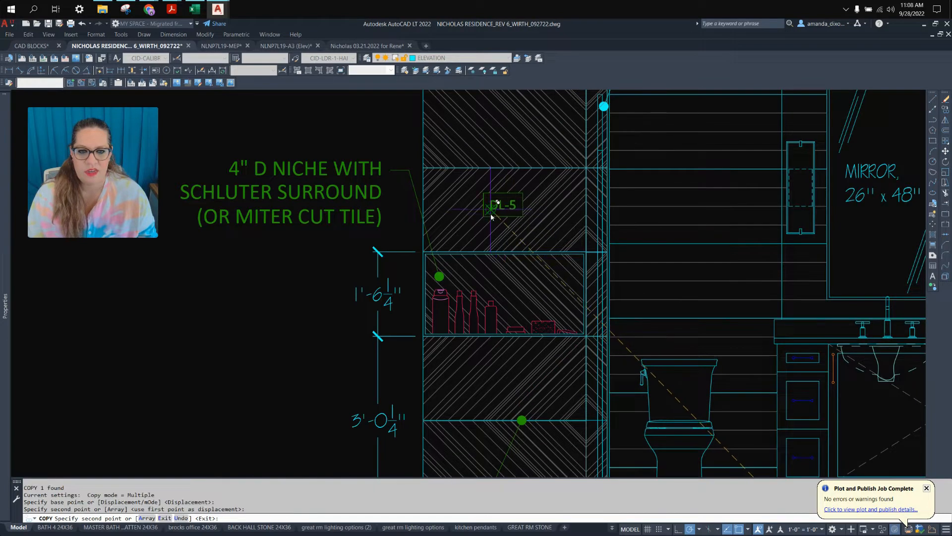
{"action": "key", "text": "Return"}
- Change the text of the copied DL-5 tag above the shower niche to T-12
{"action": "scroll", "coordinate": [495, 212], "scroll_direction": "up", "scroll_amount": 3}
{"action": "double_click", "coordinate": [494, 211]}
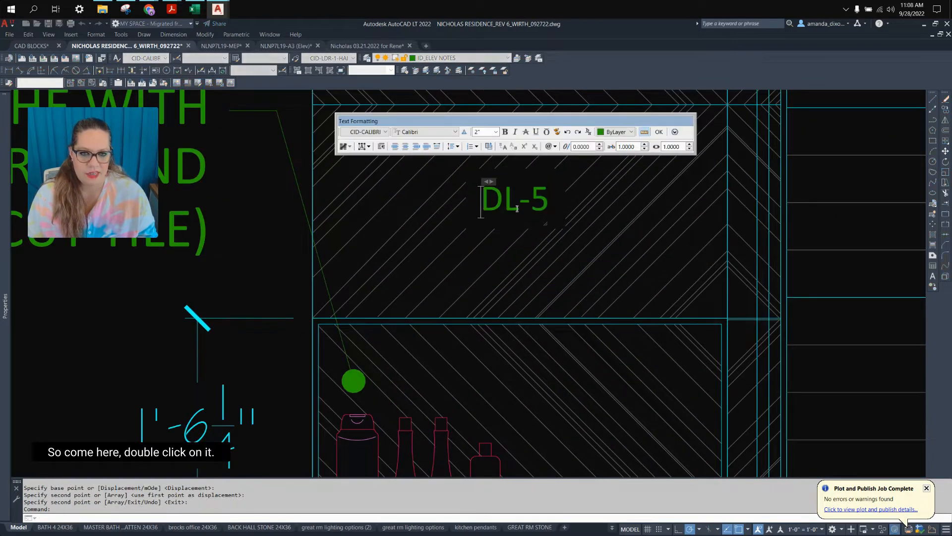
{"action": "key", "text": "BackSpace"}
{"action": "key", "text": "BackSpace"}
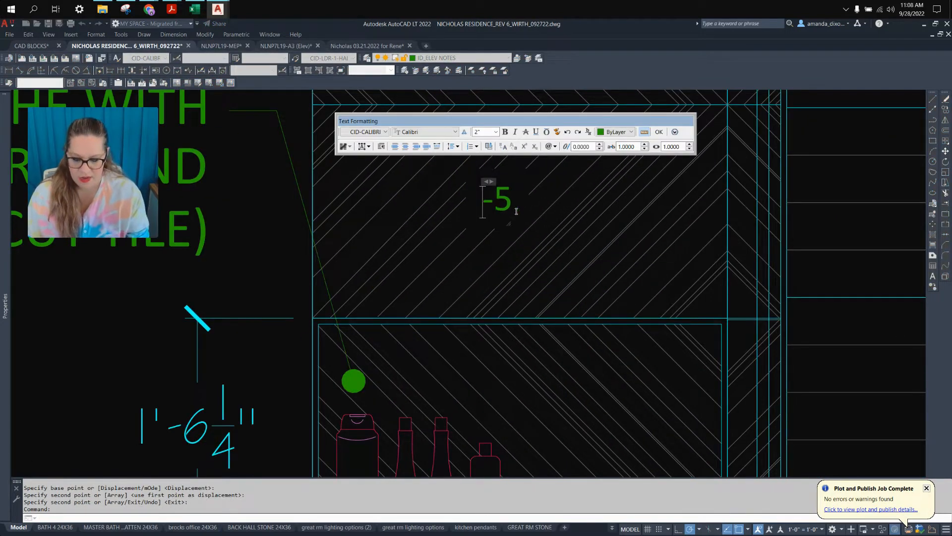
{"action": "type", "text": "T"}
{"action": "key", "text": "BackSpace"}
{"action": "type", "text": "12"}
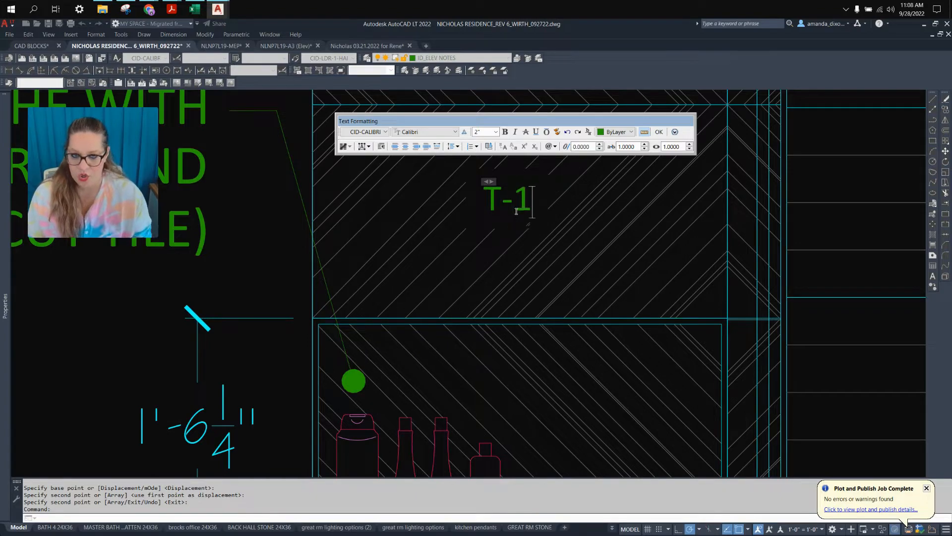
{"action": "left_click", "coordinate": [520, 239]}
{"action": "scroll", "coordinate": [524, 245], "scroll_direction": "down", "scroll_amount": 4}
- Copy the T-12 tag onto both tile columns of the 6'-0" shower wall and onto the fixture wall in the bedroom-door elevation
{"action": "left_click", "coordinate": [525, 247]}
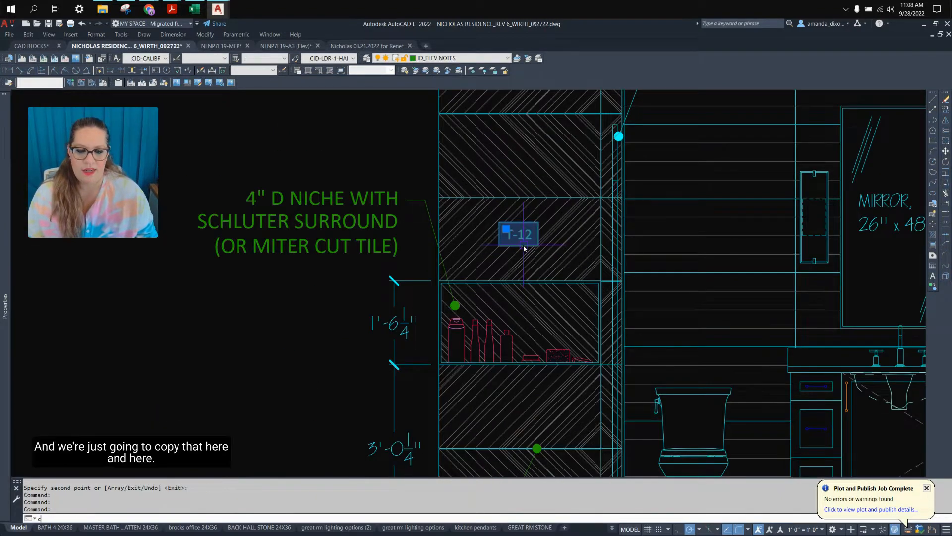
{"action": "type", "text": "c"}
{"action": "key", "text": "Return"}
{"action": "left_click", "coordinate": [531, 198]}
{"action": "scroll", "coordinate": [545, 255], "scroll_direction": "down", "scroll_amount": 6}
{"action": "scroll", "coordinate": [285, 242], "scroll_direction": "up", "scroll_amount": 2}
{"action": "scroll", "coordinate": [288, 251], "scroll_direction": "up", "scroll_amount": 2}
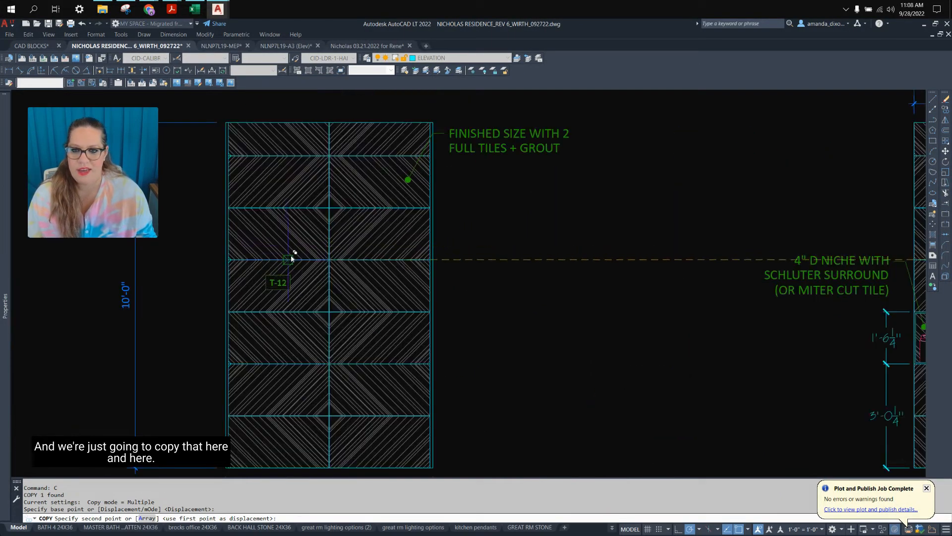
{"action": "left_click", "coordinate": [293, 257]}
{"action": "scroll", "coordinate": [293, 256], "scroll_direction": "down", "scroll_amount": 2}
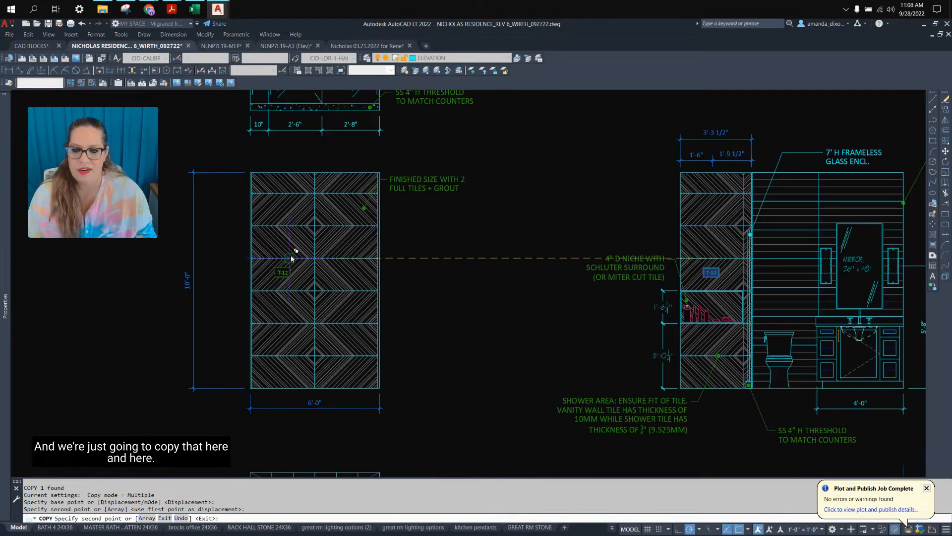
{"action": "left_click", "coordinate": [356, 261]}
{"action": "middle_click_drag", "start_coordinate": [442, 269], "coordinate": [879, 263]}
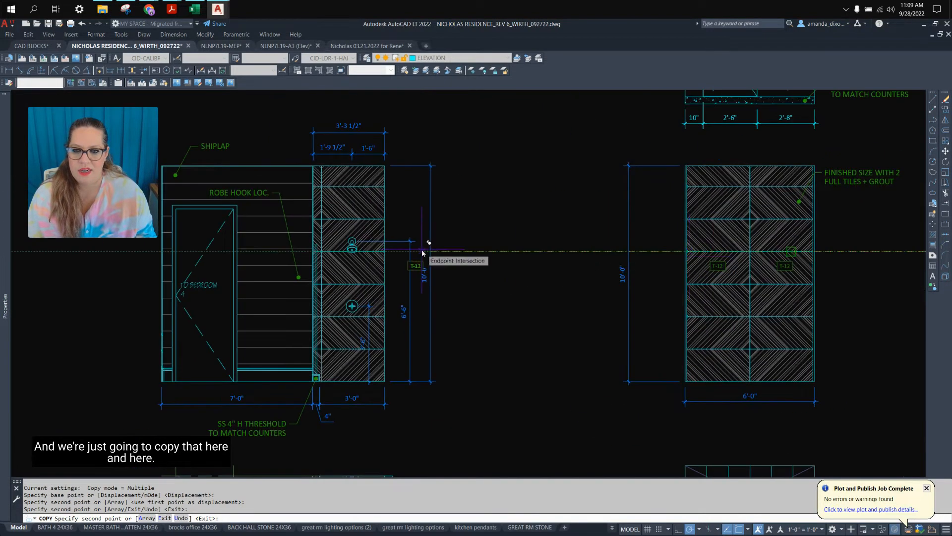
{"action": "scroll", "coordinate": [423, 252], "scroll_direction": "up", "scroll_amount": 2}
{"action": "left_click", "coordinate": [337, 258]}
{"action": "key", "text": "Return"}
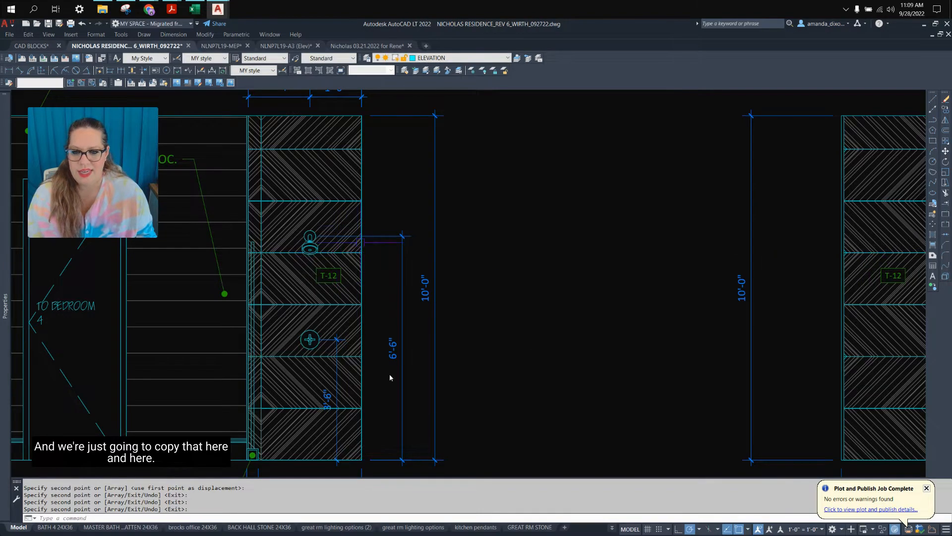
- Change the tag on the left tile column of the 6'-0" shower wall to T-12[L]
{"action": "scroll", "coordinate": [362, 298], "scroll_direction": "down", "scroll_amount": 2}
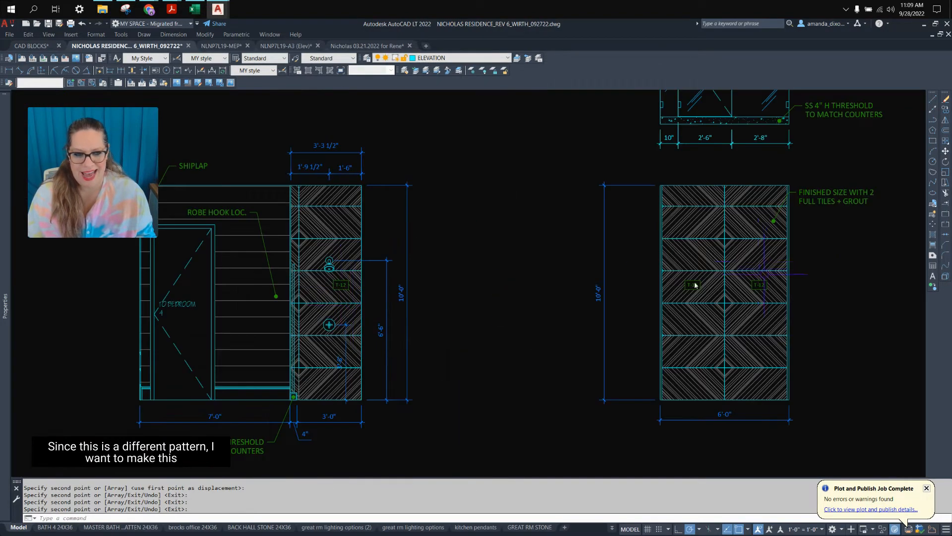
{"action": "middle_click_drag", "start_coordinate": [695, 285], "coordinate": [281, 323]}
{"action": "scroll", "coordinate": [281, 323], "scroll_direction": "up", "scroll_amount": 4}
{"action": "double_click", "coordinate": [311, 305]}
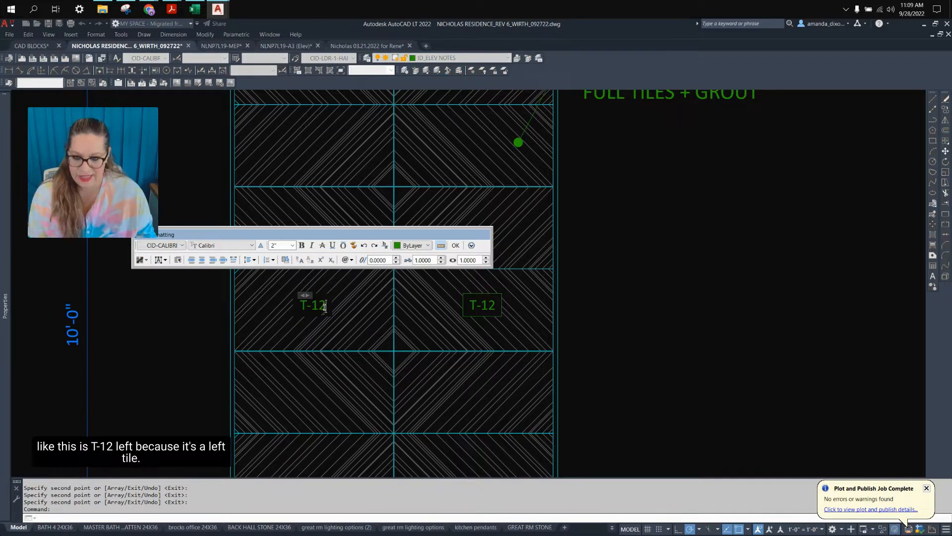
{"action": "type", "text": "L"}
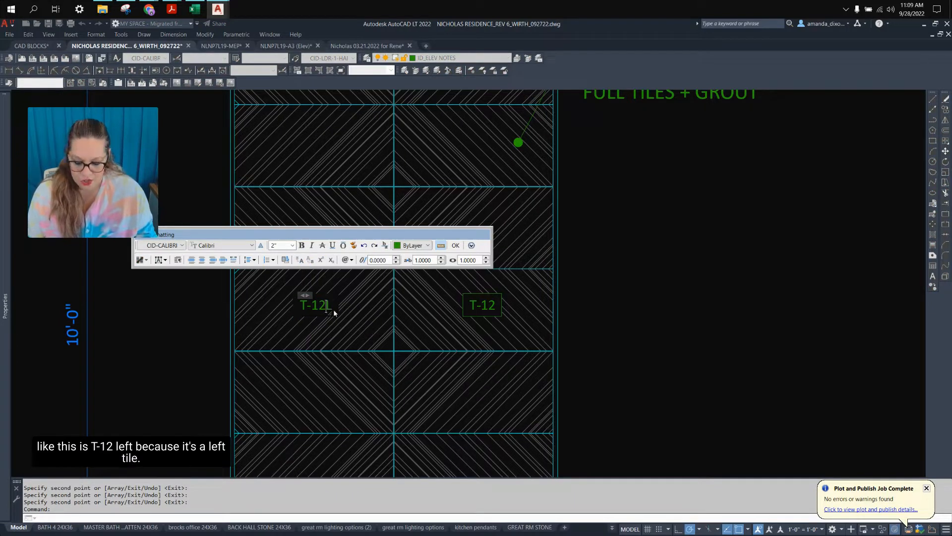
{"action": "left_click", "coordinate": [335, 308]}
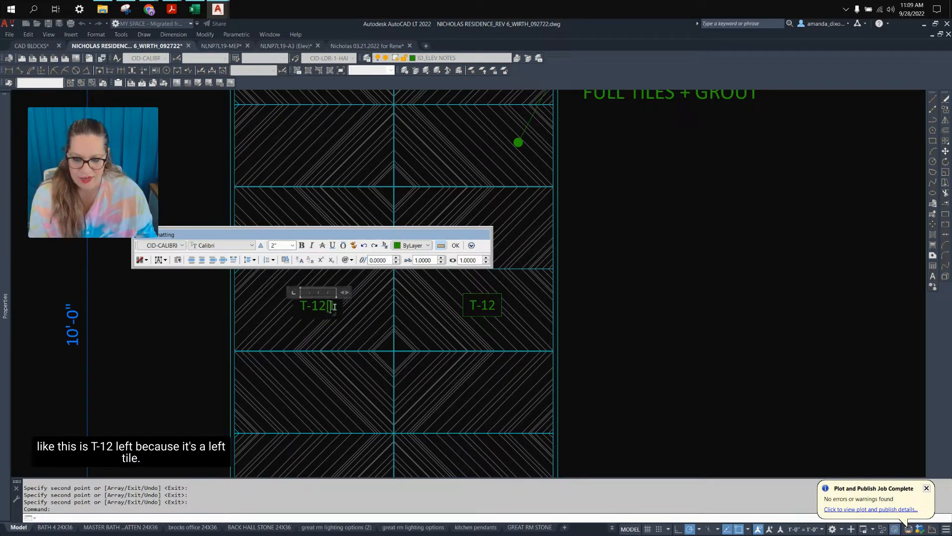
{"action": "left_click", "coordinate": [383, 329]}
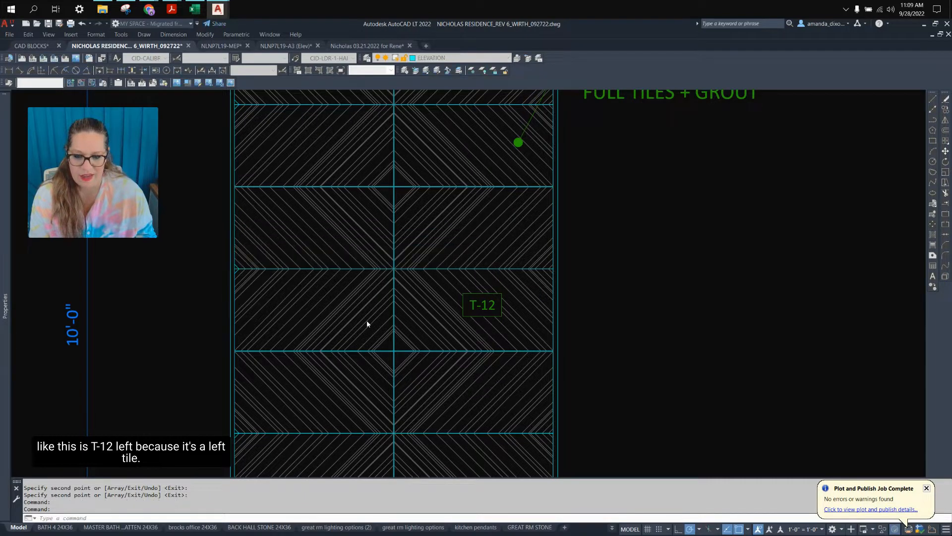
- Change the tag on the right tile column of the 6'-0" shower wall to T-12[R]
{"action": "left_click", "coordinate": [491, 304]}
{"action": "double_click", "coordinate": [488, 305]}
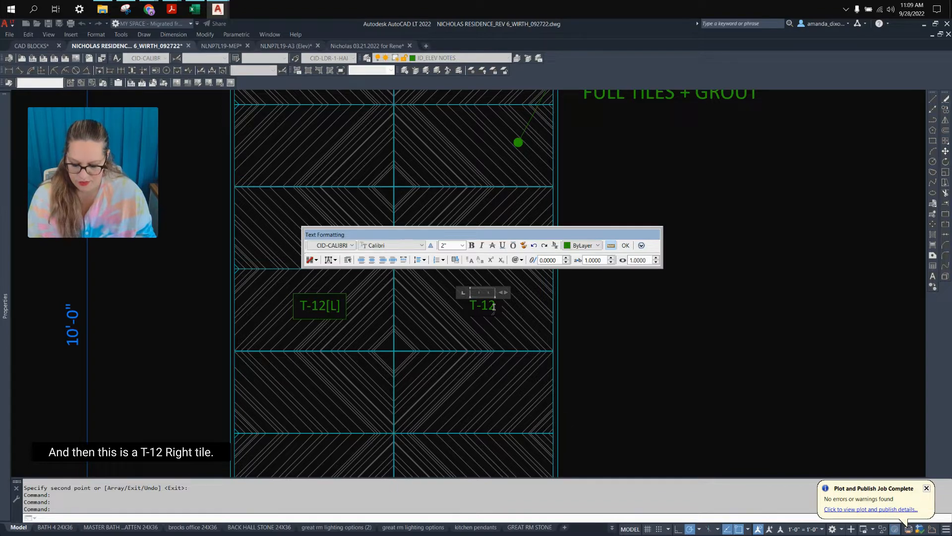
{"action": "type", "text": "["}
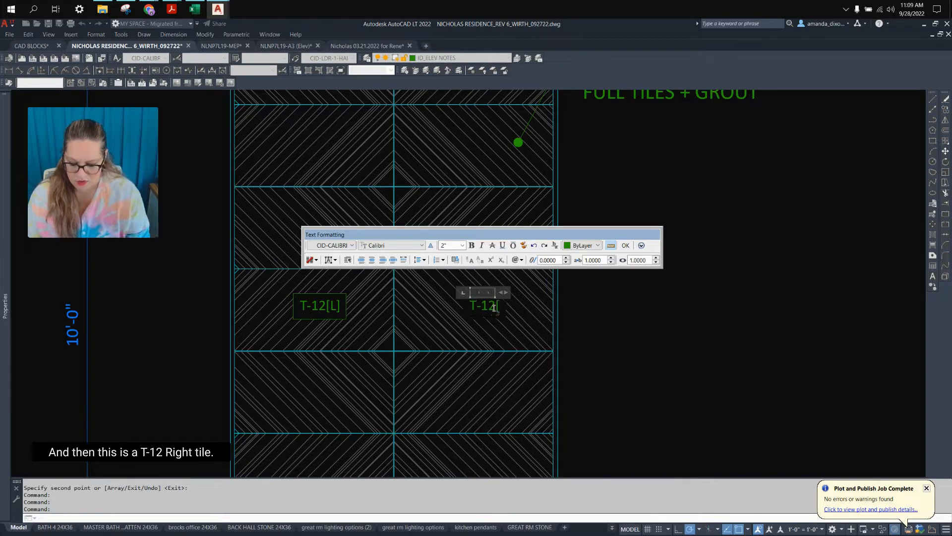
{"action": "type", "text": "R]"}
{"action": "left_click", "coordinate": [555, 326]}
- Replace the T-12 tag on the fixture wall in the bedroom-door elevation with a copy of the T-12[R] tag
{"action": "scroll", "coordinate": [555, 325], "scroll_direction": "down", "scroll_amount": 5}
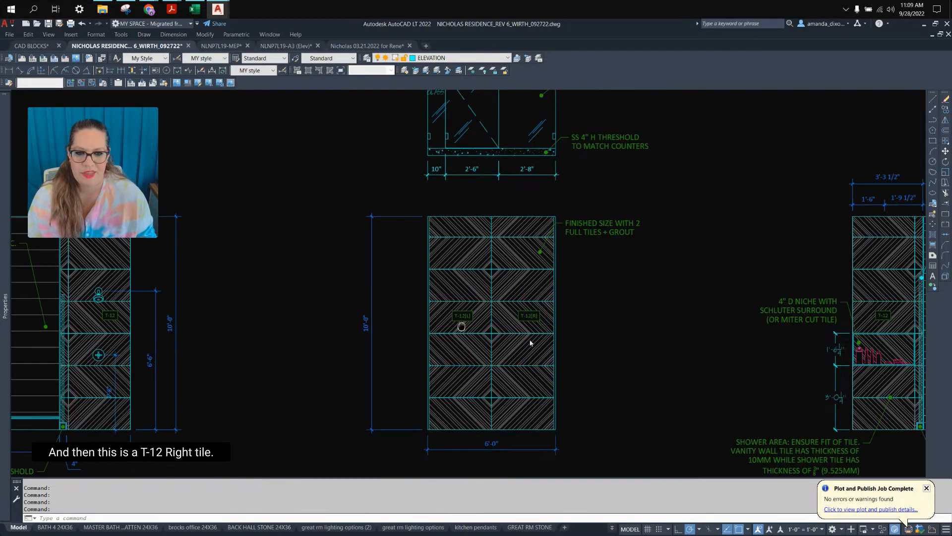
{"action": "left_click", "coordinate": [299, 326]}
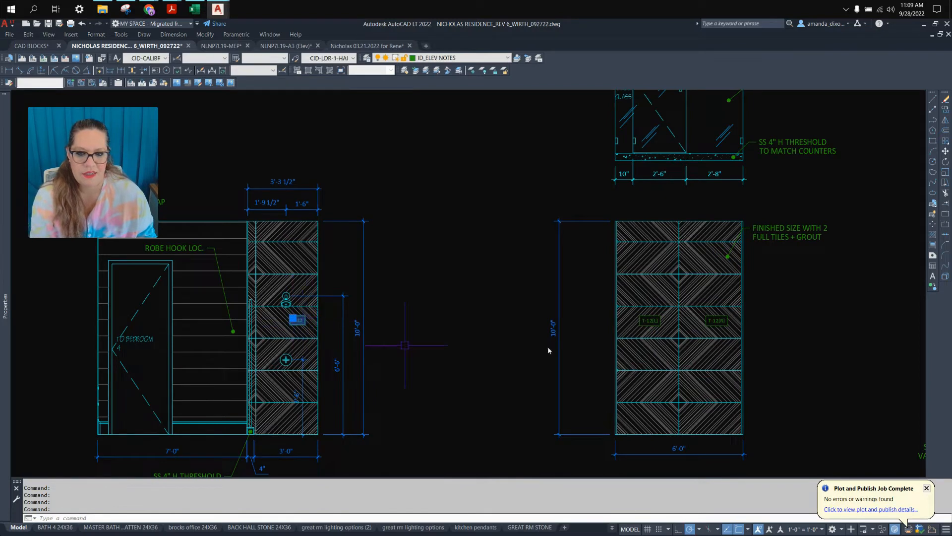
{"action": "key", "text": "Delete"}
{"action": "left_click", "coordinate": [718, 321]}
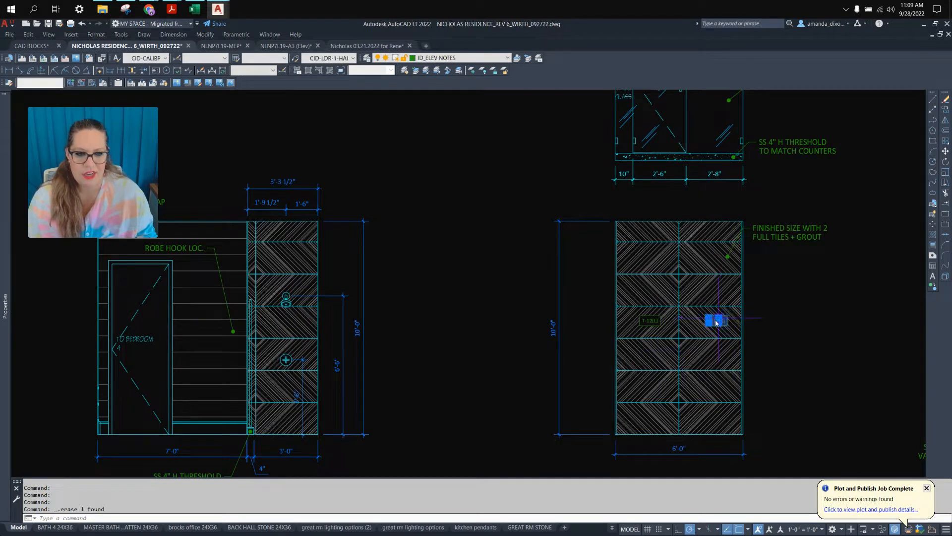
{"action": "type", "text": "c"}
{"action": "key", "text": "Return"}
{"action": "left_click", "coordinate": [719, 321]}
{"action": "left_click", "coordinate": [273, 327]}
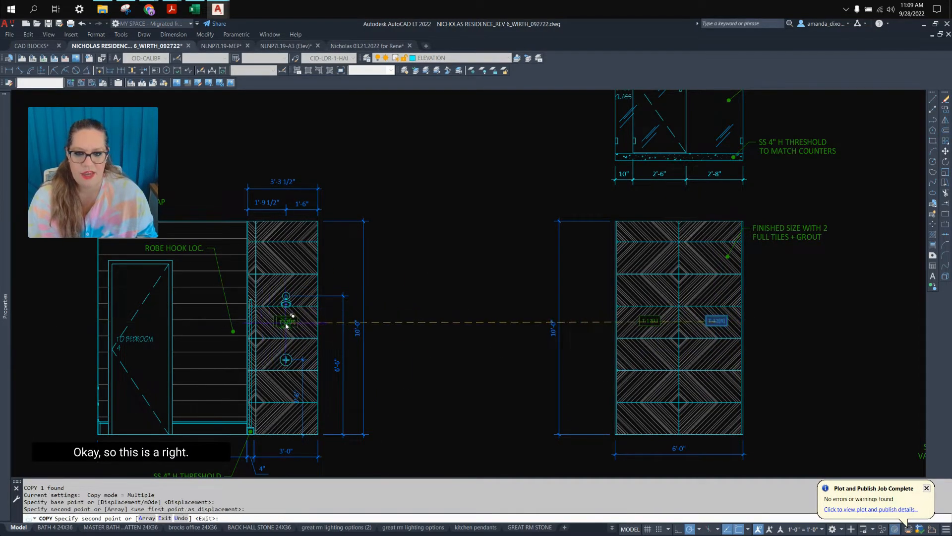
{"action": "key", "text": "Return"}
- Copy the T-12[L] tag onto the shower tile one course above the T-12 tag in the vanity-side elevation, and delete that T-12 tag
{"action": "left_click", "coordinate": [649, 321]}
{"action": "middle_click_drag", "start_coordinate": [661, 325], "coordinate": [423, 327]}
{"action": "type", "text": "c"}
{"action": "key", "text": "Return"}
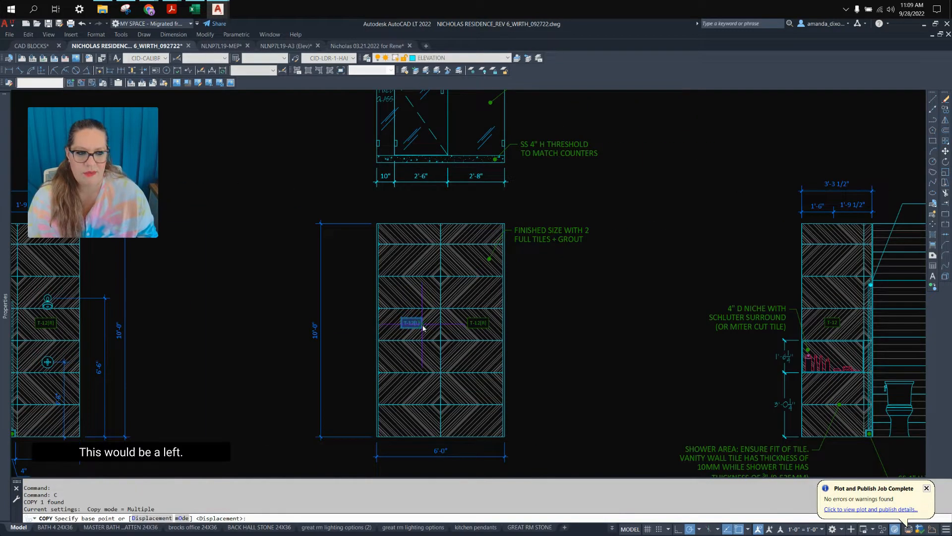
{"action": "left_click", "coordinate": [417, 326]}
{"action": "scroll", "coordinate": [840, 303], "scroll_direction": "up", "scroll_amount": 2}
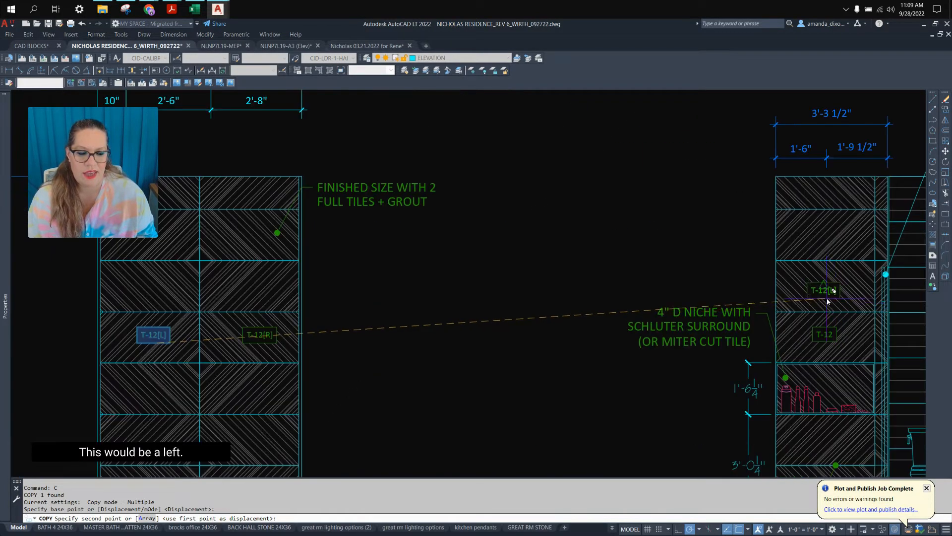
{"action": "left_click", "coordinate": [823, 286]}
{"action": "key", "text": "Return"}
{"action": "left_click", "coordinate": [825, 340]}
{"action": "key", "text": "Delete"}
{"action": "scroll", "coordinate": [423, 320], "scroll_direction": "down", "scroll_amount": 3}
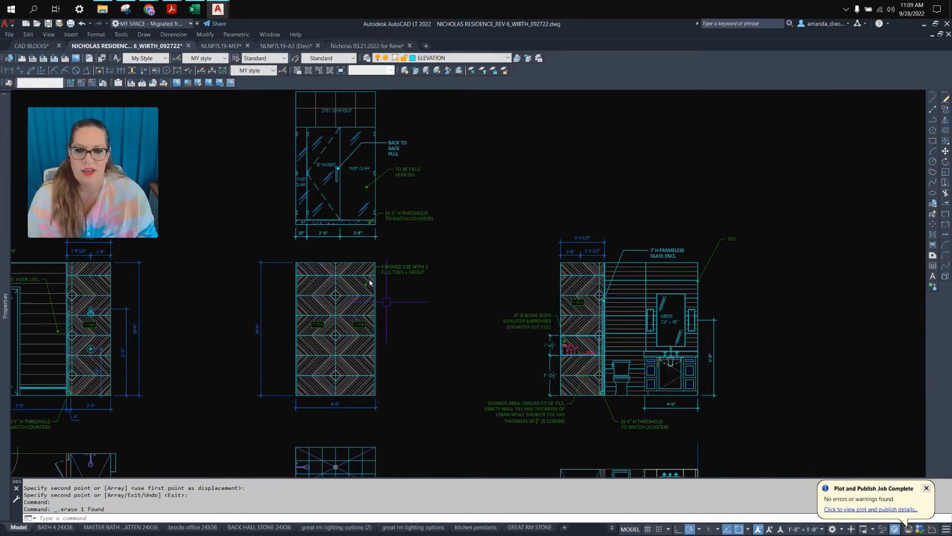
- Copy the PNT-3 leader callout to just above the shower wall and glass enclosure in the vanity-side elevation
{"action": "scroll", "coordinate": [574, 340], "scroll_direction": "up", "scroll_amount": 3}
{"action": "middle_click_drag", "start_coordinate": [638, 197], "coordinate": [514, 257]}
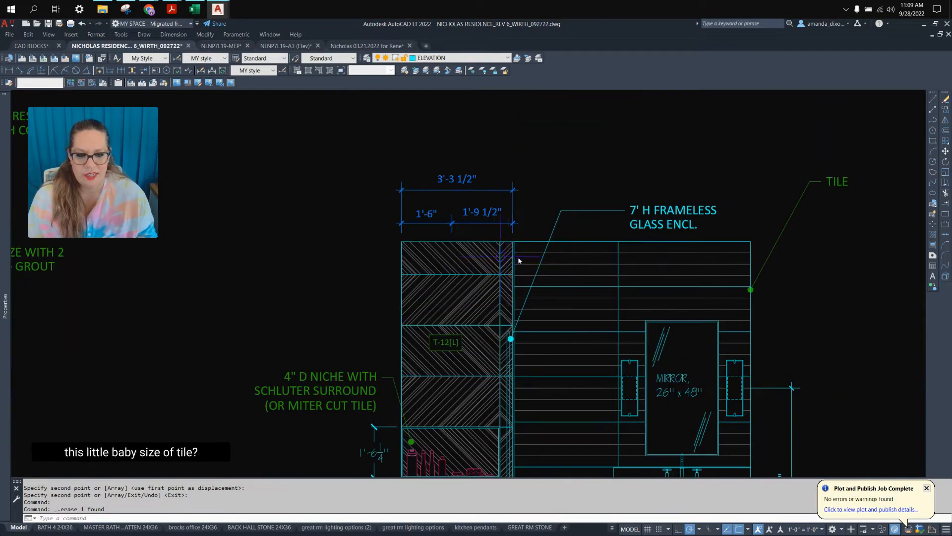
{"action": "scroll", "coordinate": [560, 264], "scroll_direction": "down", "scroll_amount": 4}
{"action": "middle_click_drag", "start_coordinate": [636, 338], "coordinate": [471, 208]}
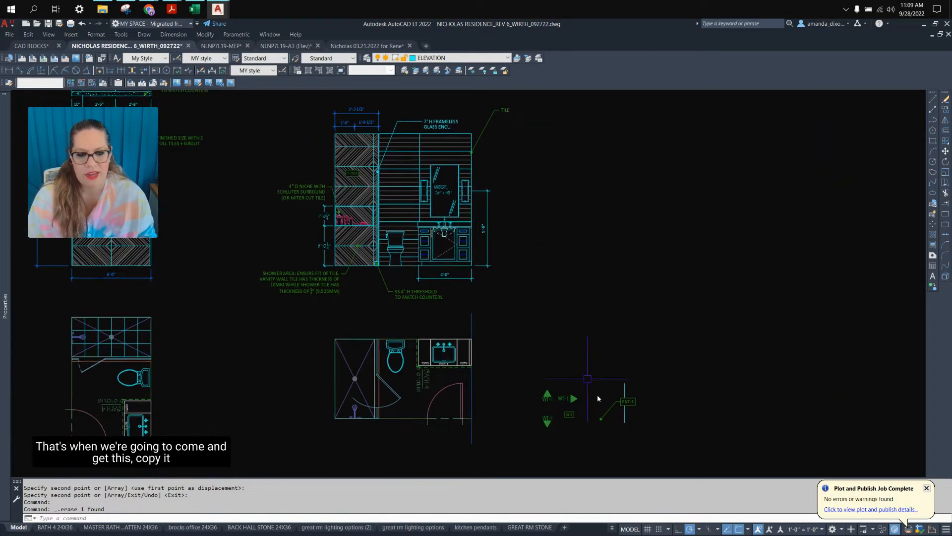
{"action": "scroll", "coordinate": [609, 418], "scroll_direction": "up", "scroll_amount": 4}
{"action": "left_click", "coordinate": [623, 425]}
{"action": "left_click", "coordinate": [585, 360]}
{"action": "type", "text": "c"}
{"action": "key", "text": "Return"}
{"action": "scroll", "coordinate": [585, 363], "scroll_direction": "down", "scroll_amount": 4}
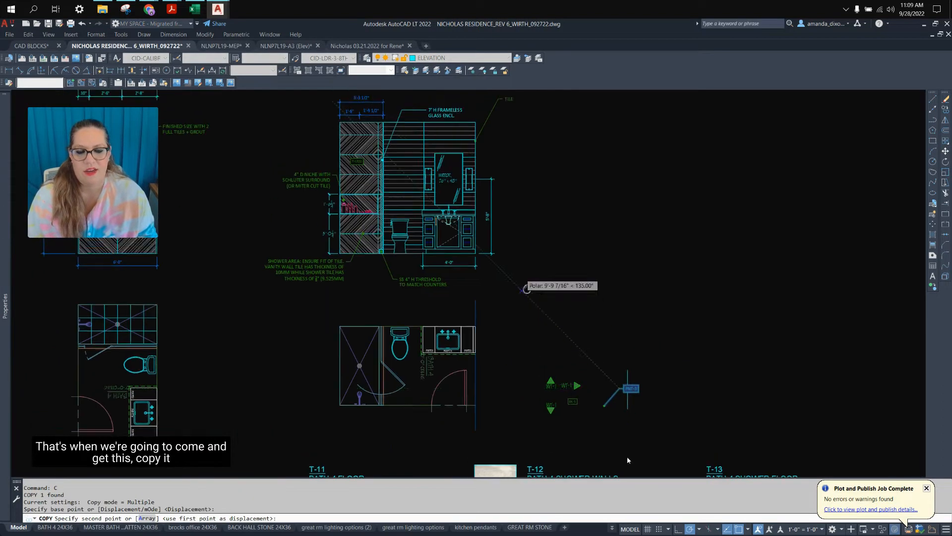
{"action": "scroll", "coordinate": [481, 195], "scroll_direction": "up", "scroll_amount": 5}
{"action": "scroll", "coordinate": [467, 199], "scroll_direction": "up", "scroll_amount": 4}
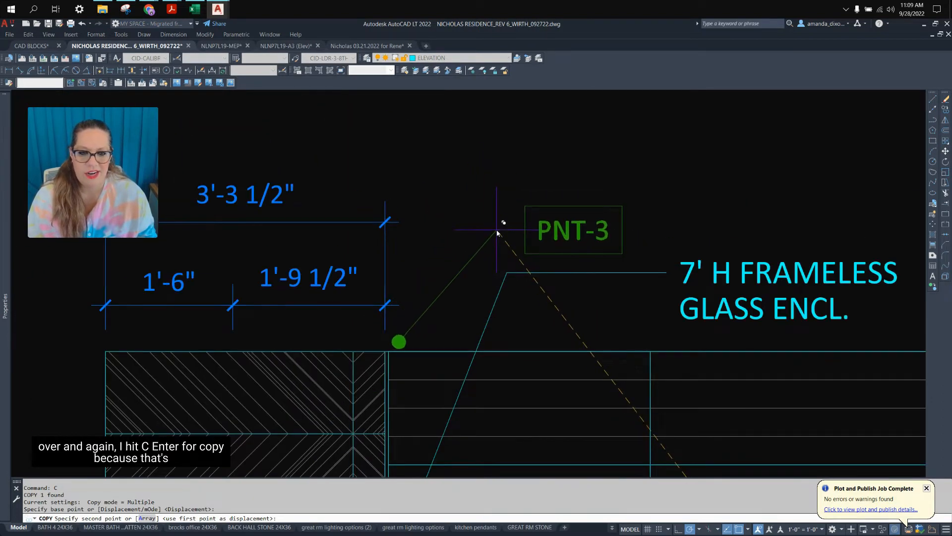
{"action": "left_click", "coordinate": [486, 230]}
{"action": "key", "text": "Return"}
- Stretch the copied callout's leader dot onto the narrow tile strip at the glass-side edge of the shower wall
{"action": "left_click_drag", "start_coordinate": [469, 212], "coordinate": [429, 317]}
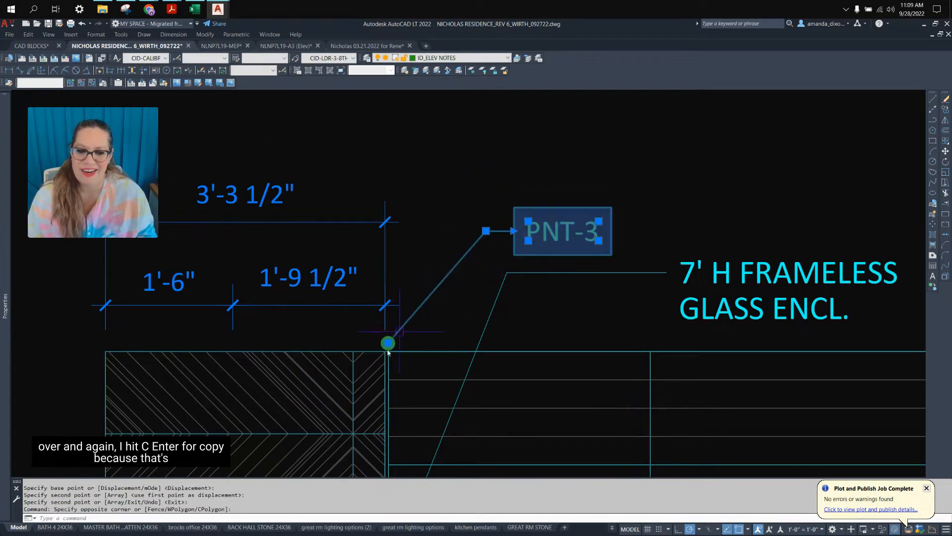
{"action": "scroll", "coordinate": [388, 352], "scroll_direction": "up", "scroll_amount": 2}
{"action": "left_click", "coordinate": [388, 340]}
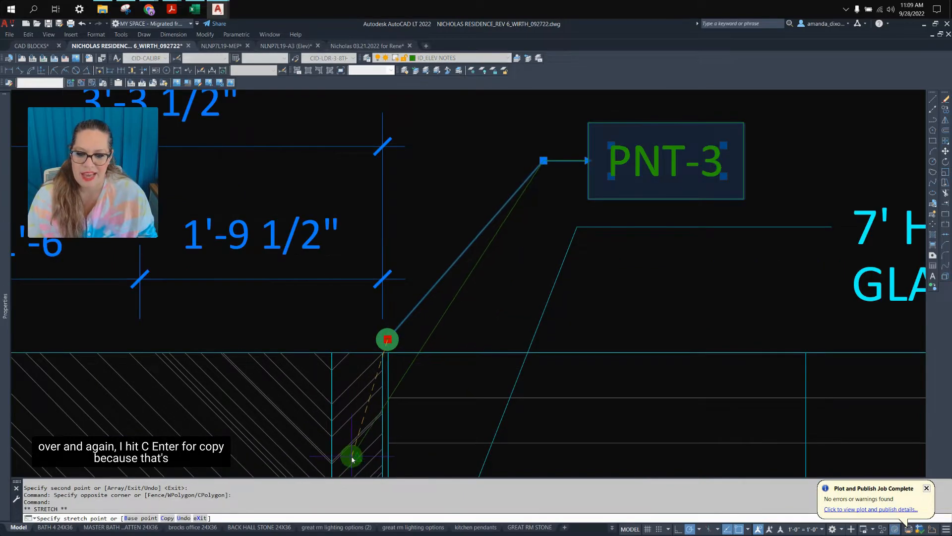
{"action": "left_click", "coordinate": [357, 458]}
{"action": "scroll", "coordinate": [353, 422], "scroll_direction": "down", "scroll_amount": 2}
{"action": "key", "text": "Escape"}
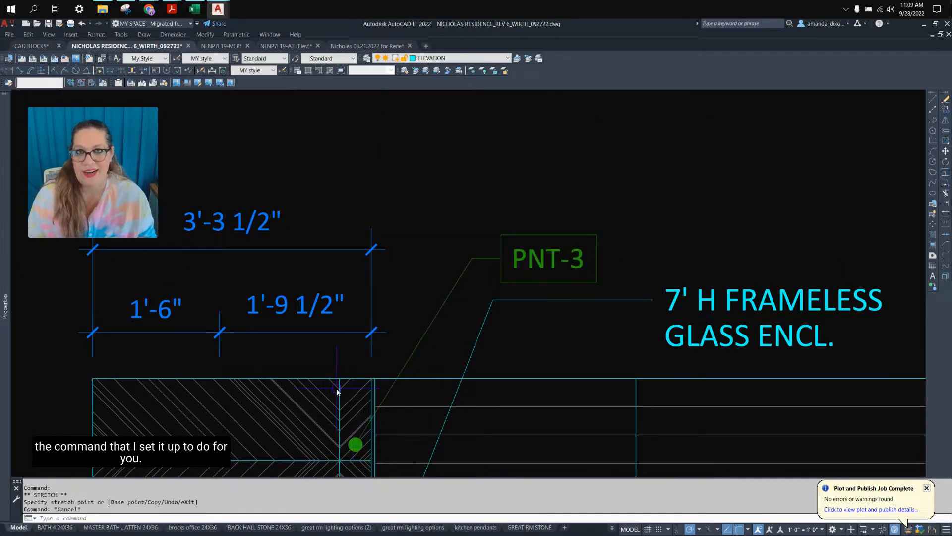
{"action": "scroll", "coordinate": [441, 298], "scroll_direction": "down", "scroll_amount": 3}
{"action": "scroll", "coordinate": [476, 330], "scroll_direction": "up", "scroll_amount": 2}
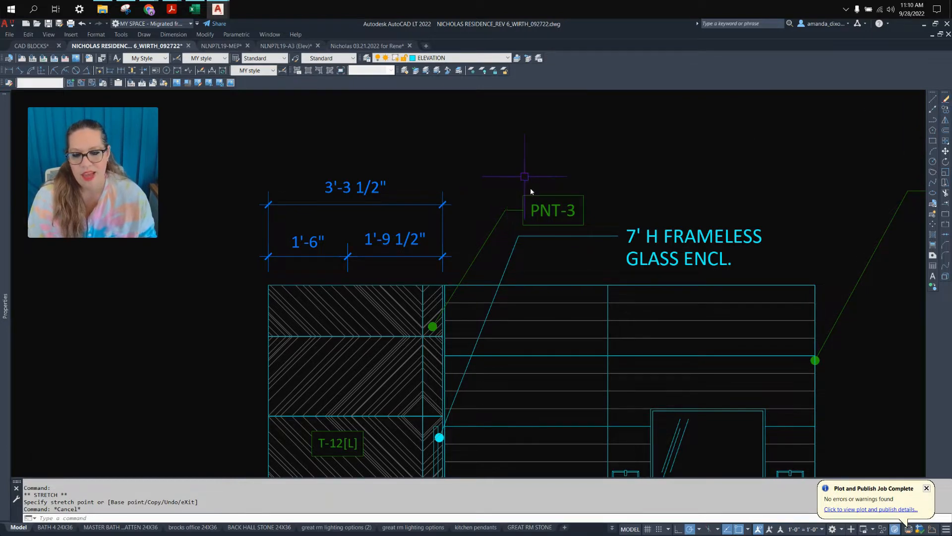
- Change the text of the narrow tile strip's callout to T-12[R]
{"action": "double_click", "coordinate": [543, 212]}
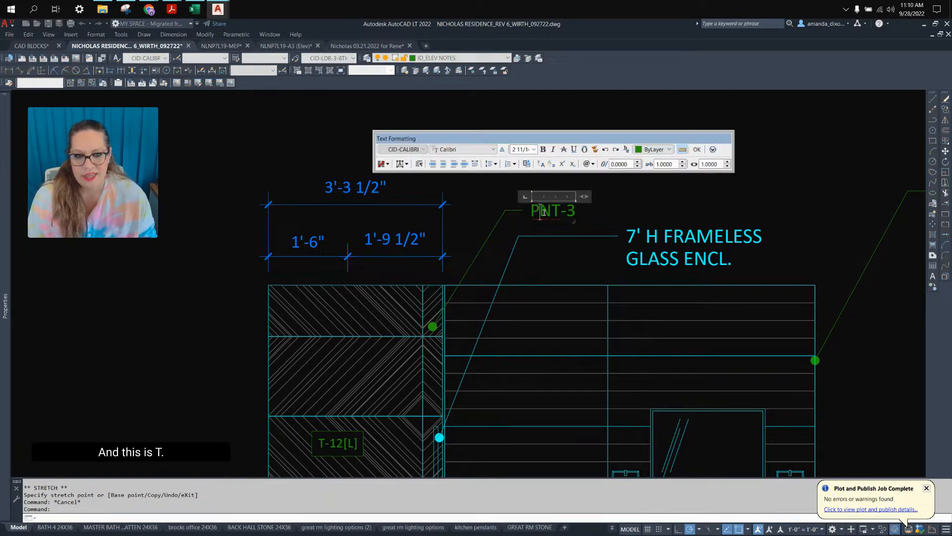
{"action": "type", "text": "T"}
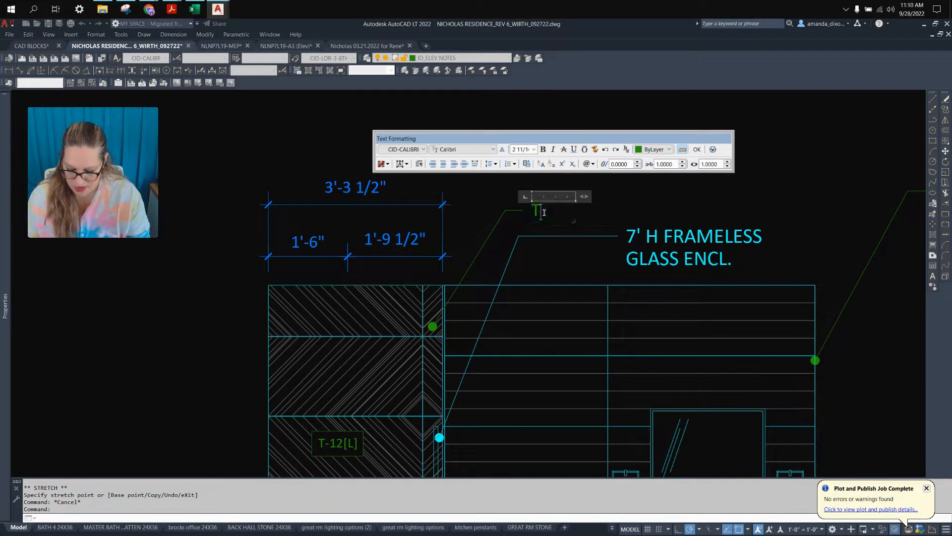
{"action": "type", "text": "-12"}
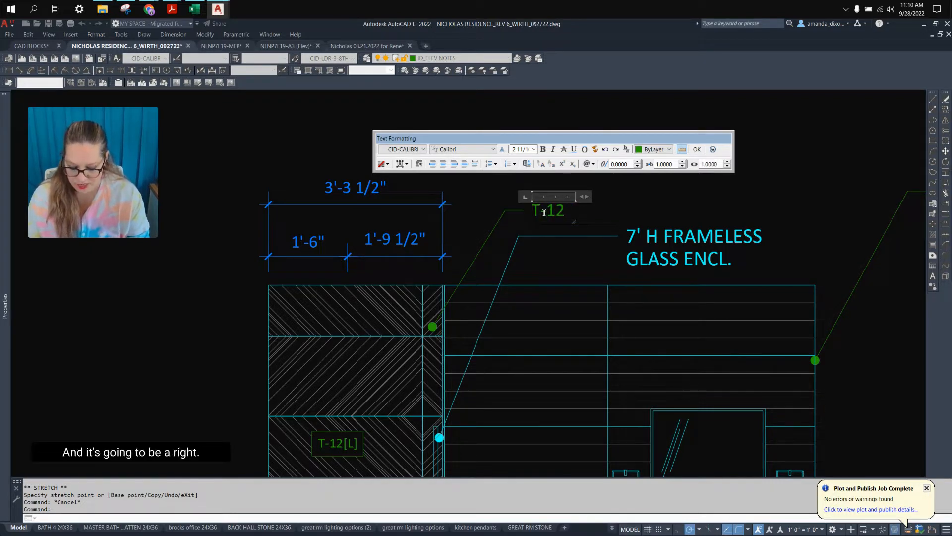
{"action": "type", "text": "[R]"}
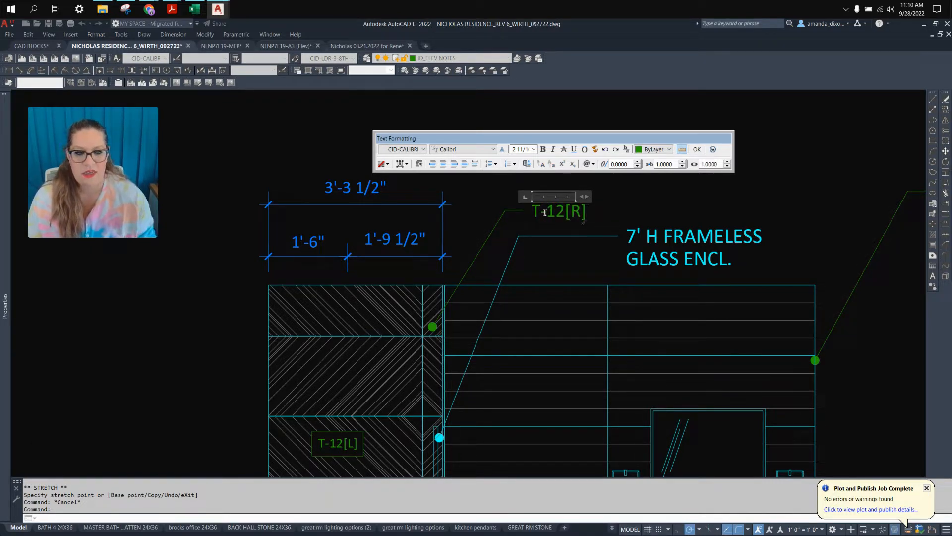
{"action": "left_click", "coordinate": [646, 214]}
{"action": "scroll", "coordinate": [609, 209], "scroll_direction": "down", "scroll_amount": 5}
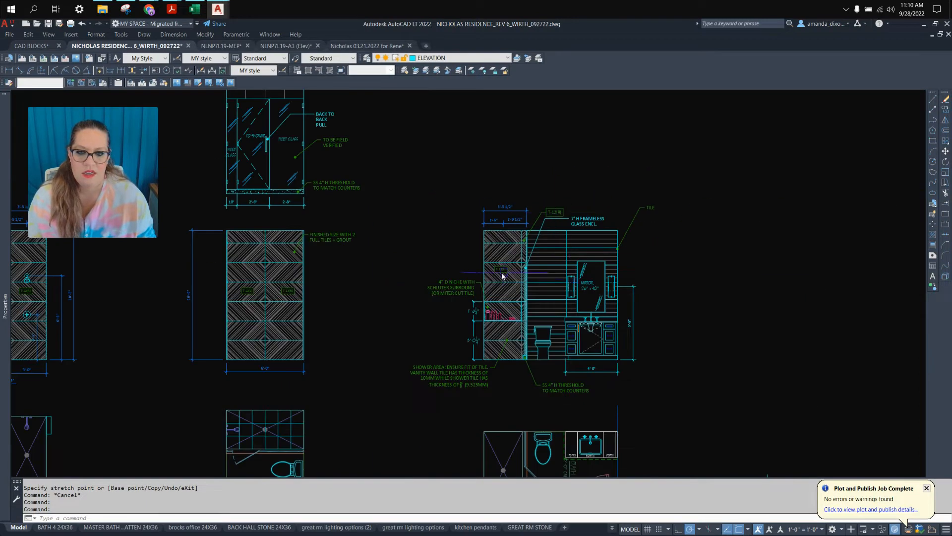
- Copy the T-12[R] leader callout to just above the shiplap wall in the door-side elevation, beside the SHIPLAP note
{"action": "middle_click_drag", "start_coordinate": [502, 275], "coordinate": [610, 277]}
{"action": "middle_click_drag", "start_coordinate": [568, 243], "coordinate": [736, 271]}
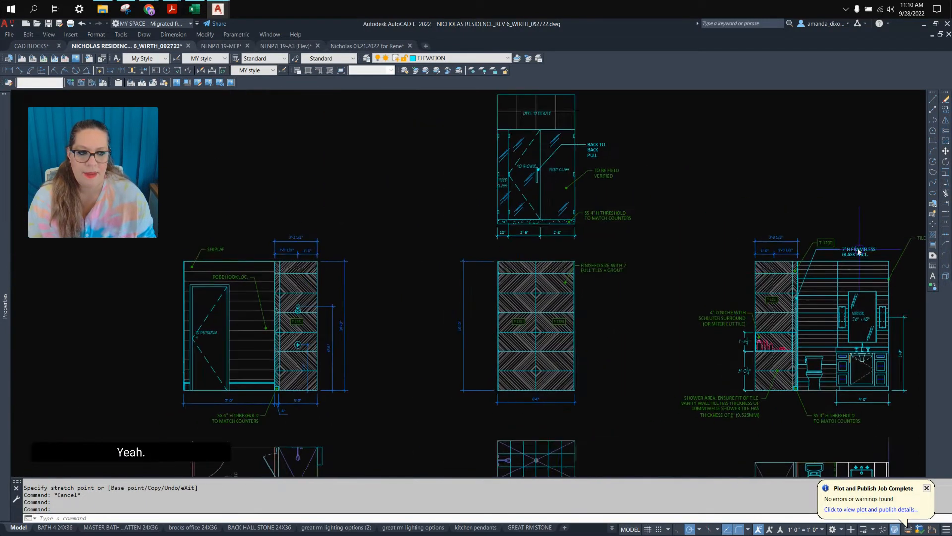
{"action": "left_click", "coordinate": [826, 244]}
{"action": "type", "text": "c"}
{"action": "key", "text": "Return"}
{"action": "left_click", "coordinate": [829, 247]}
{"action": "scroll", "coordinate": [225, 256], "scroll_direction": "up", "scroll_amount": 4}
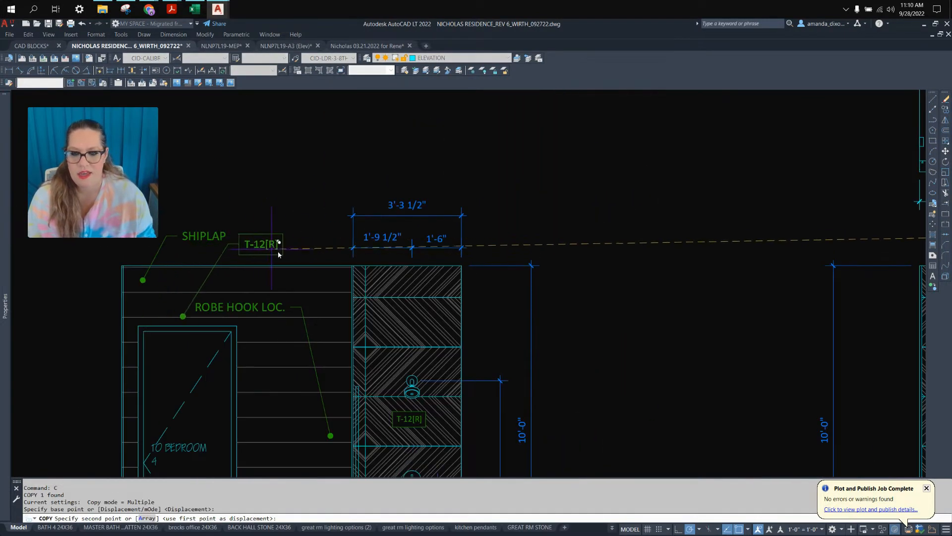
{"action": "left_click", "coordinate": [283, 256]}
{"action": "left_click", "coordinate": [283, 254]}
- Stretch the copied callout's leader dot onto the narrow tile strip at the shiplap-side edge of the shower wall
{"action": "left_click", "coordinate": [257, 237]}
{"action": "left_click", "coordinate": [257, 237]}
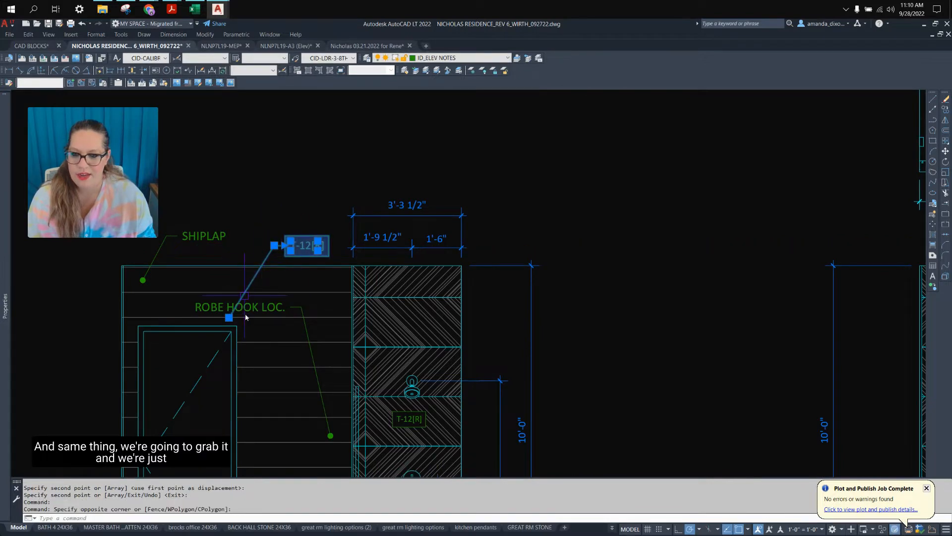
{"action": "left_click", "coordinate": [228, 318]}
{"action": "scroll", "coordinate": [354, 297], "scroll_direction": "up", "scroll_amount": 4}
{"action": "left_click", "coordinate": [372, 343]}
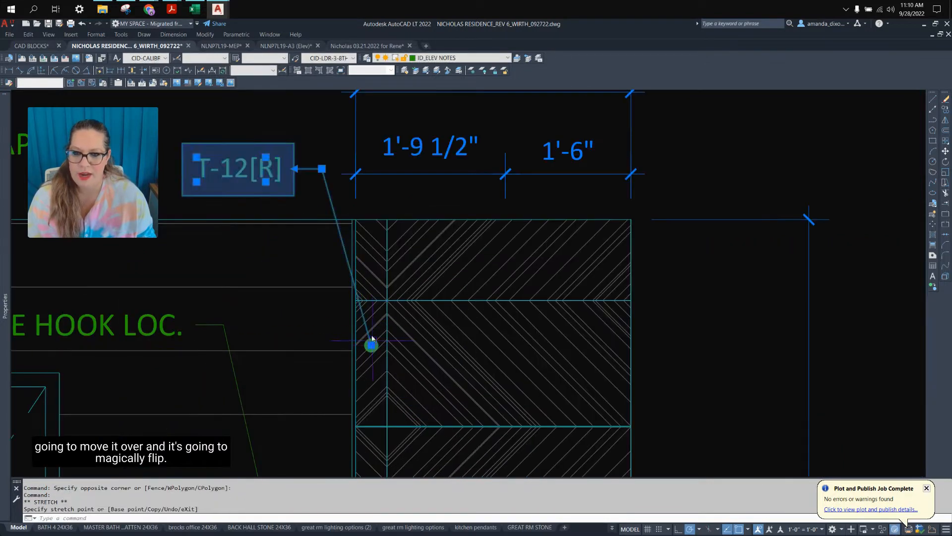
{"action": "key", "text": "Escape"}
{"action": "key", "text": "Escape"}
- Change the text of the door-side elevation's narrow tile strip callout to T-12[L]
{"action": "middle_click_drag", "start_coordinate": [264, 169], "coordinate": [411, 268]}
{"action": "double_click", "coordinate": [412, 270]}
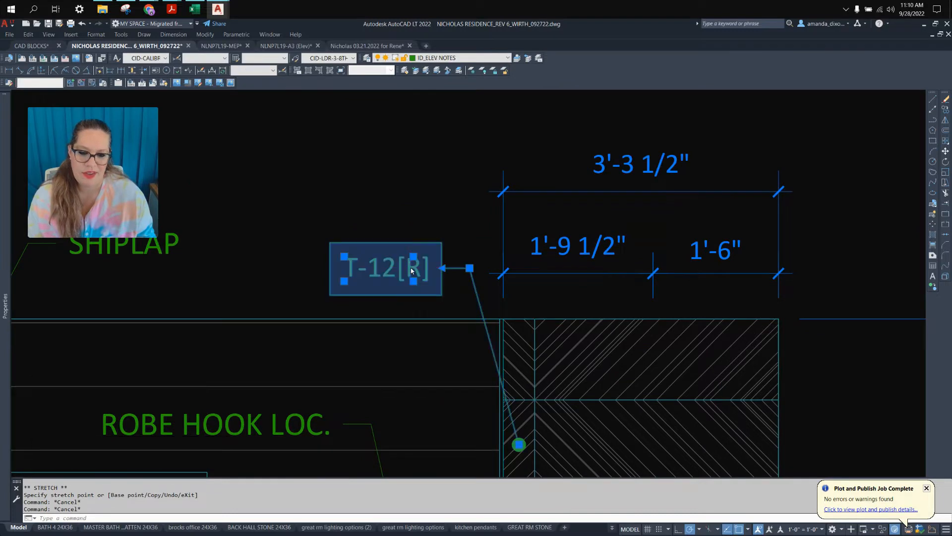
{"action": "left_click", "coordinate": [421, 275]}
{"action": "key", "text": "BackSpace"}
{"action": "type", "text": "L"}
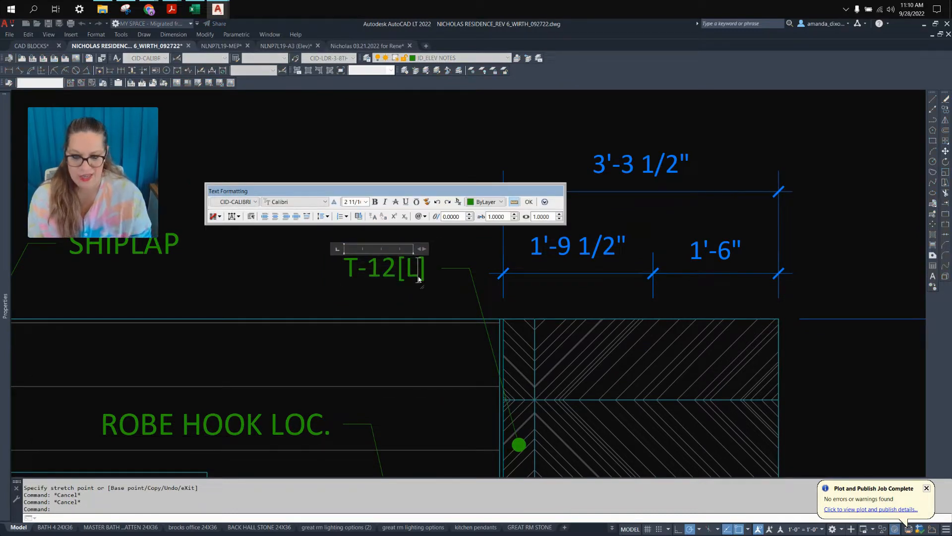
{"action": "left_click", "coordinate": [430, 304]}
{"action": "scroll", "coordinate": [425, 310], "scroll_direction": "down", "scroll_amount": 6}
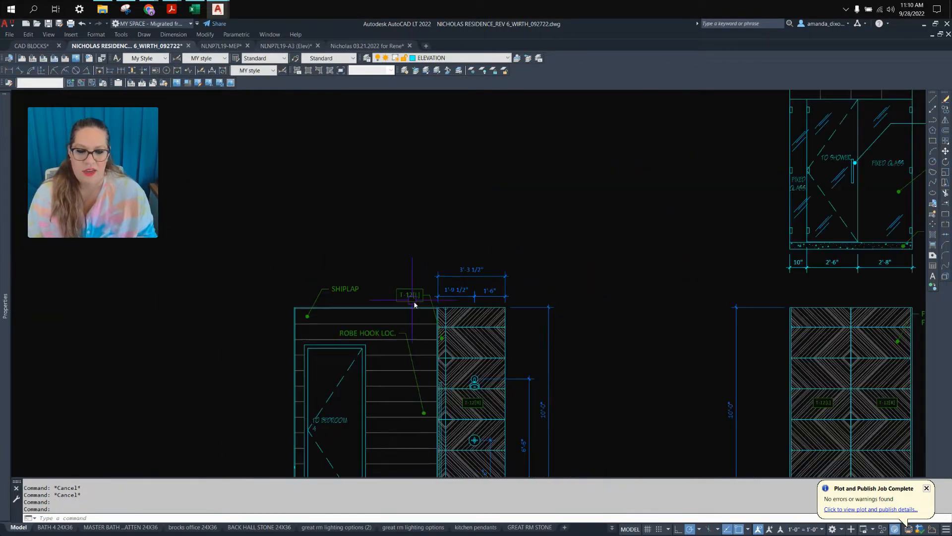
- Copy the T-12[L] leader callout down onto the lower shiplap wall, just above the shower threshold in the door-side elevation
{"action": "mouse_move", "coordinate": [443, 368]}
{"action": "middle_mouse_down"}
{"action": "mouse_move", "coordinate": [430, 270]}
{"action": "mouse_move", "coordinate": [451, 295]}
{"action": "middle_mouse_up"}
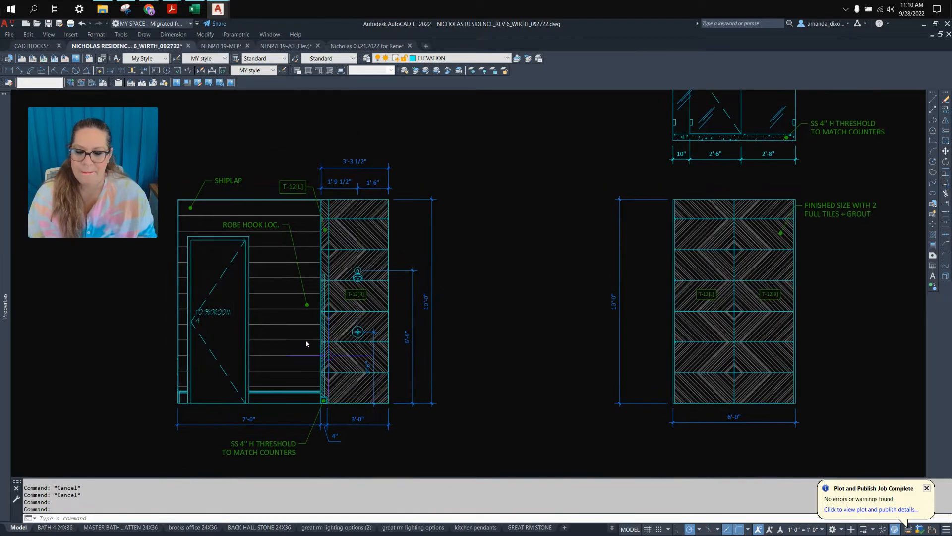
{"action": "middle_click_drag", "start_coordinate": [305, 314], "coordinate": [433, 310]}
{"action": "scroll", "coordinate": [425, 412], "scroll_direction": "up", "scroll_amount": 4}
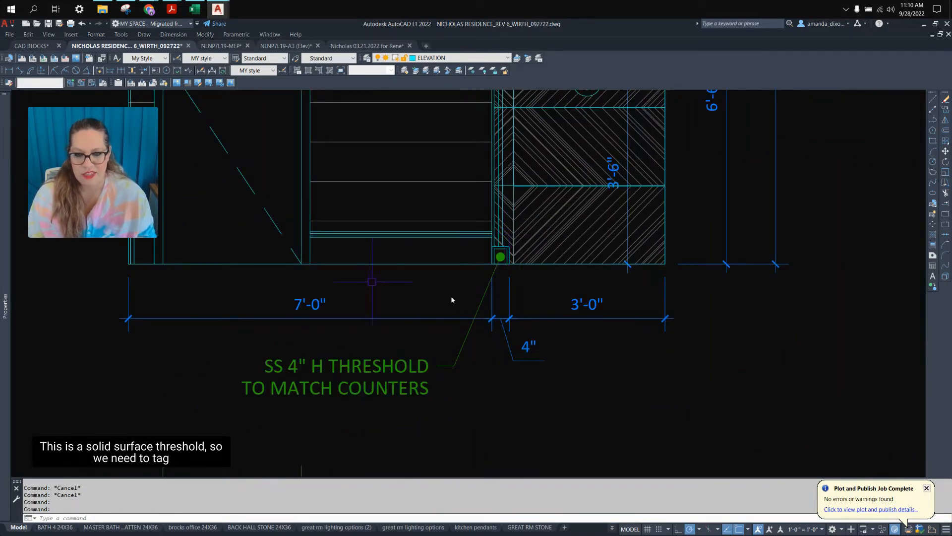
{"action": "scroll", "coordinate": [489, 253], "scroll_direction": "down", "scroll_amount": 4}
{"action": "middle_click_drag", "start_coordinate": [478, 262], "coordinate": [460, 381]}
{"action": "scroll", "coordinate": [425, 172], "scroll_direction": "up", "scroll_amount": 2}
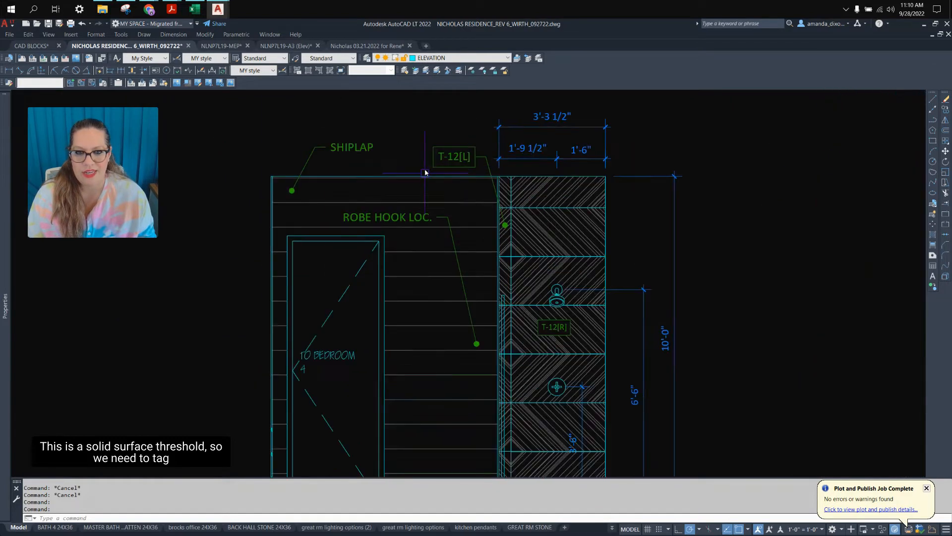
{"action": "left_click", "coordinate": [471, 157]}
{"action": "type", "text": "c"}
{"action": "key", "text": "Return"}
{"action": "left_click", "coordinate": [472, 157]}
{"action": "middle_click_drag", "start_coordinate": [456, 471], "coordinate": [467, 166]}
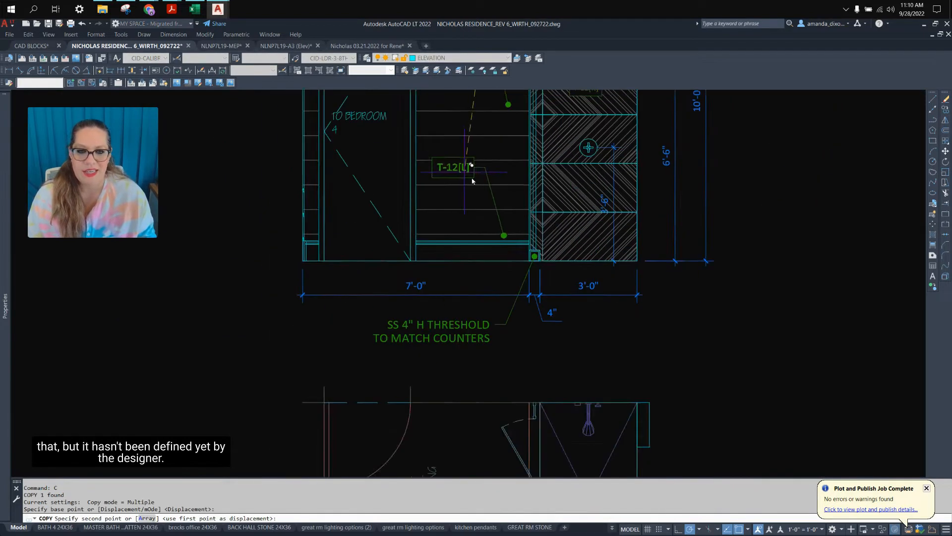
{"action": "scroll", "coordinate": [496, 186], "scroll_direction": "up", "scroll_amount": 4}
{"action": "key", "text": "Return"}
- Stretch the lower callout's leader dot onto the shower threshold, next to the existing threshold note's dot
{"action": "left_click", "coordinate": [613, 279]}
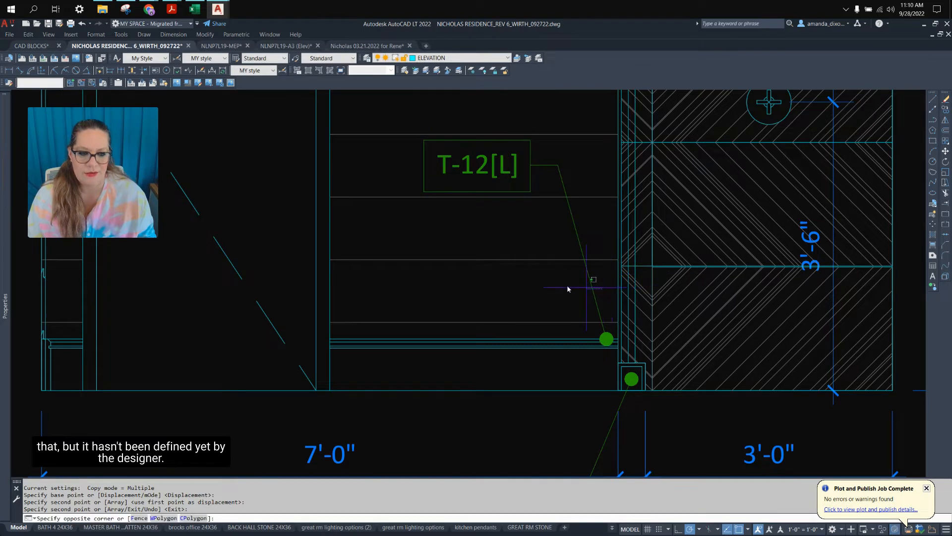
{"action": "left_click", "coordinate": [568, 286]}
{"action": "left_click", "coordinate": [607, 339]}
{"action": "scroll", "coordinate": [608, 342], "scroll_direction": "up", "scroll_amount": 3}
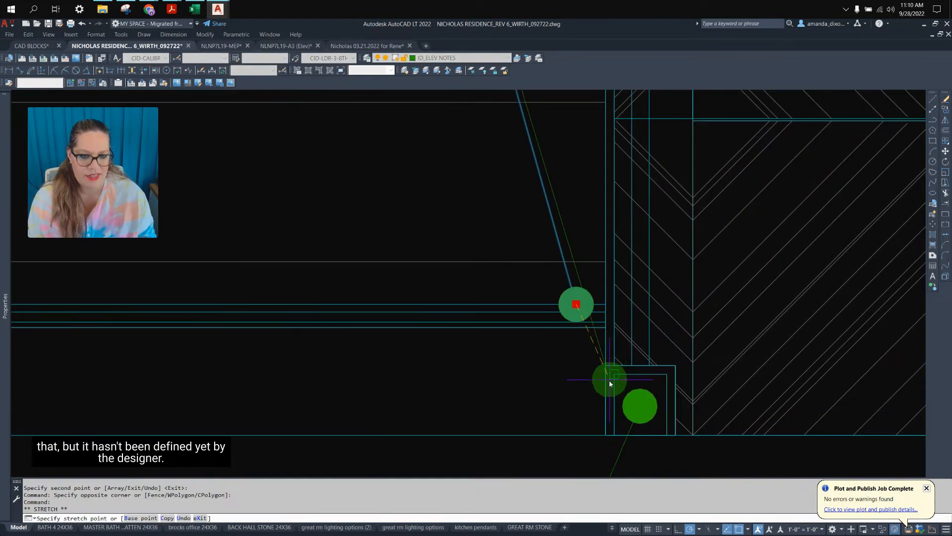
{"action": "key", "text": "Escape"}
{"action": "scroll", "coordinate": [577, 359], "scroll_direction": "down", "scroll_amount": 4}
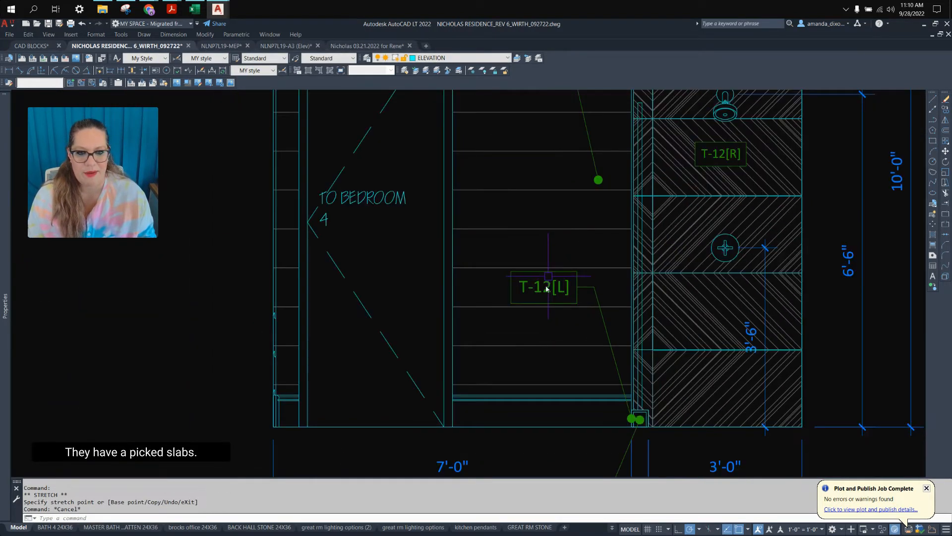
- Change the text of the threshold callout to SS-X
{"action": "scroll", "coordinate": [561, 285], "scroll_direction": "up", "scroll_amount": 2}
{"action": "double_click", "coordinate": [562, 288]}
{"action": "key", "text": "ctrl+a"}
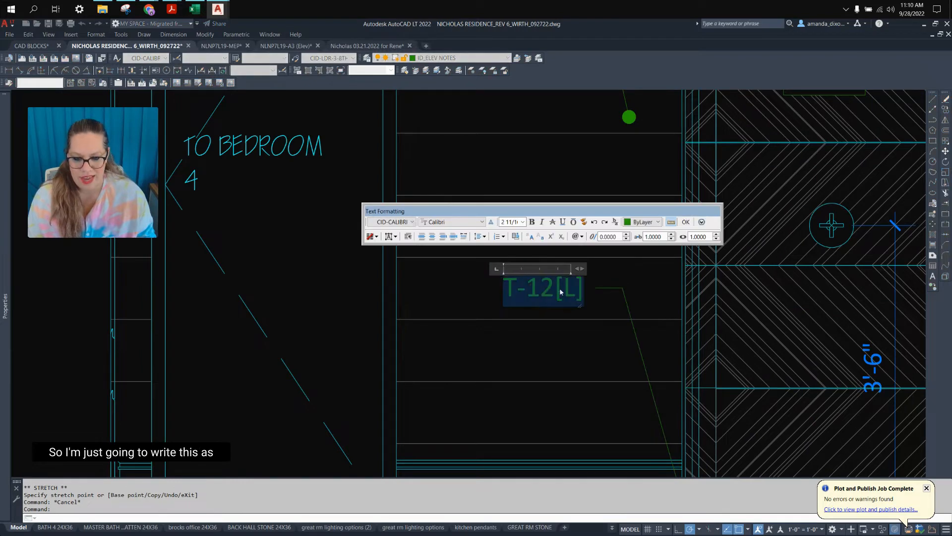
{"action": "type", "text": "SS-X"}
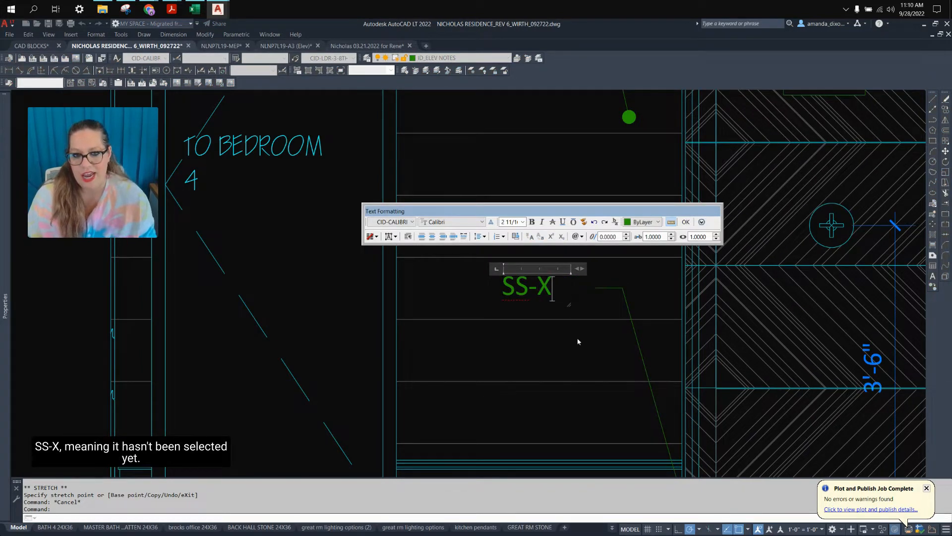
{"action": "left_click", "coordinate": [581, 349]}
{"action": "scroll", "coordinate": [579, 318], "scroll_direction": "down", "scroll_amount": 3}
{"action": "mouse_move", "coordinate": [615, 292]}
{"action": "middle_mouse_down"}
{"action": "mouse_move", "coordinate": [487, 302]}
{"action": "mouse_move", "coordinate": [442, 325]}
{"action": "middle_mouse_up"}
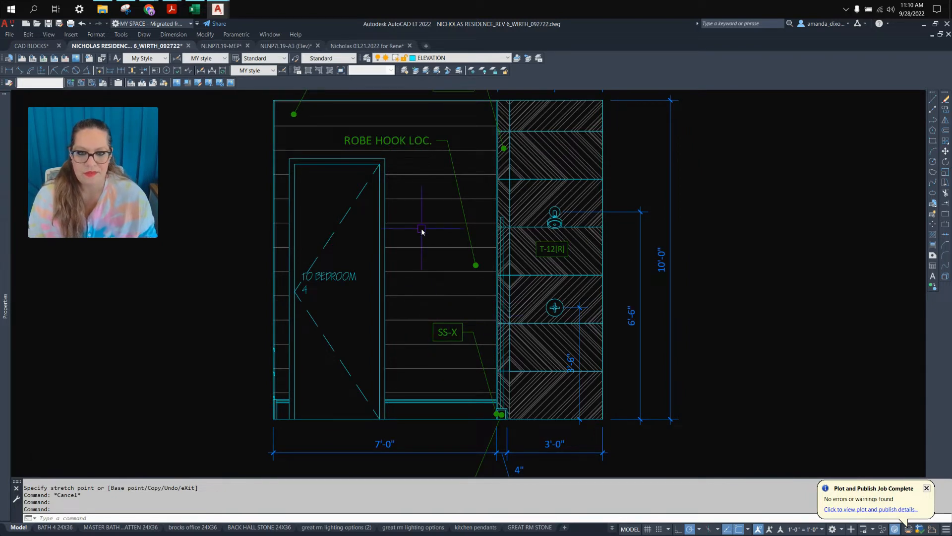
{"action": "middle_click_drag", "start_coordinate": [403, 186], "coordinate": [416, 254]}
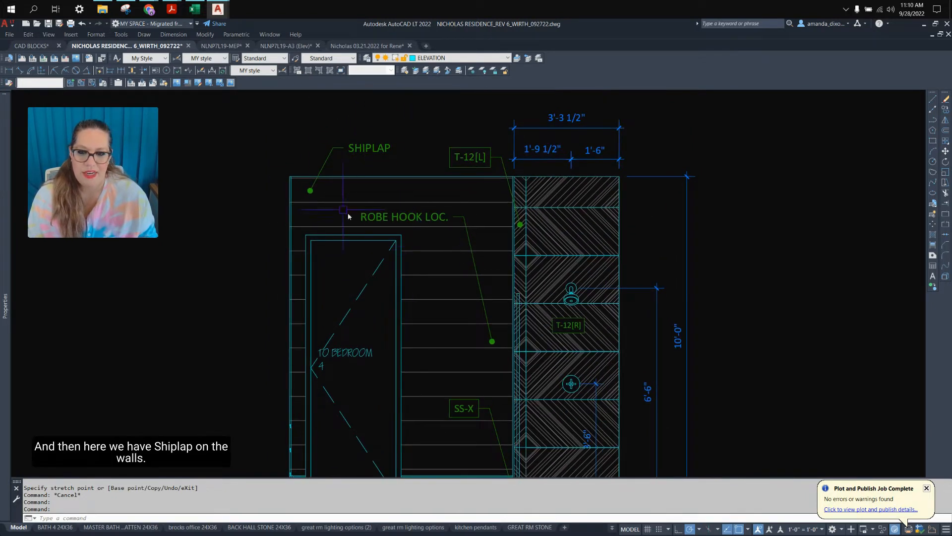
{"action": "left_click", "coordinate": [343, 201]}
{"action": "key", "text": "Escape"}
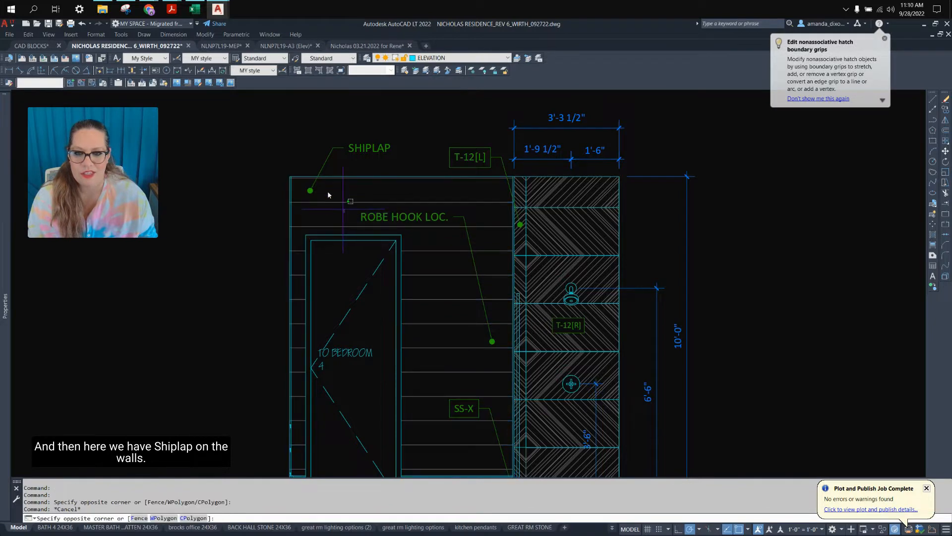
{"action": "left_click", "coordinate": [342, 195]}
{"action": "key", "text": "Escape"}
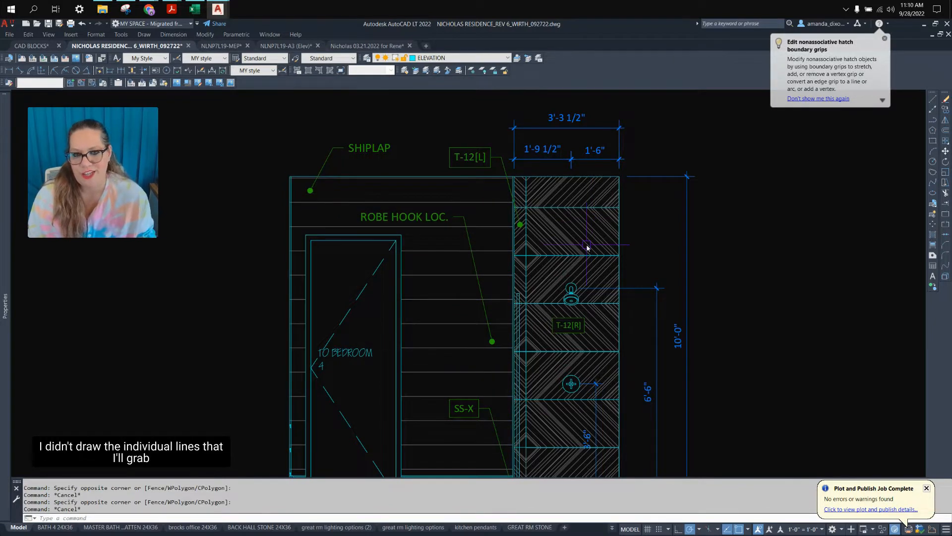
- Copy the boxed DL-5 tag beside the WT-1 markers onto the shiplap wall between the door and the shower in the door-side elevation
{"action": "scroll", "coordinate": [481, 273], "scroll_direction": "down", "scroll_amount": 4}
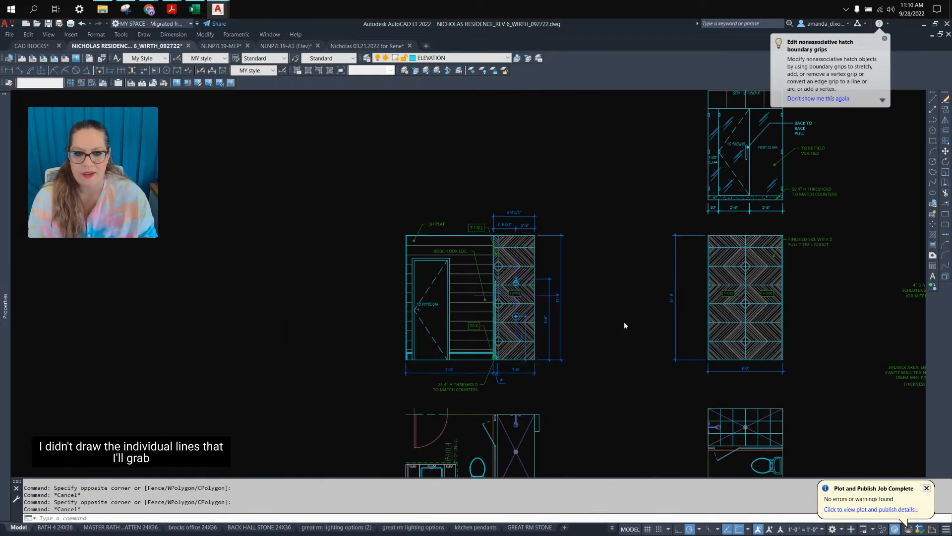
{"action": "middle_click_drag", "start_coordinate": [721, 317], "coordinate": [422, 304]}
{"action": "middle_click_drag", "start_coordinate": [780, 308], "coordinate": [471, 323]}
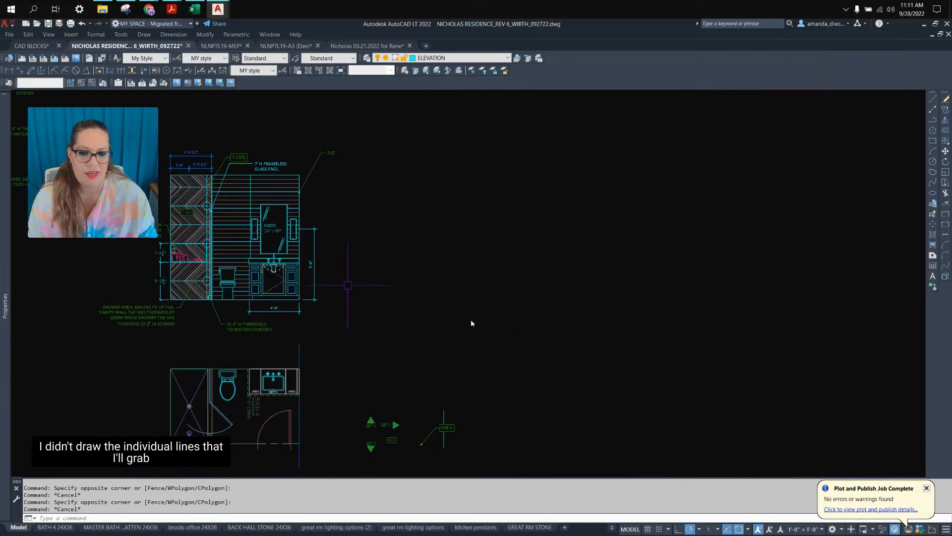
{"action": "scroll", "coordinate": [403, 443], "scroll_direction": "up", "scroll_amount": 3}
{"action": "left_click", "coordinate": [403, 427]}
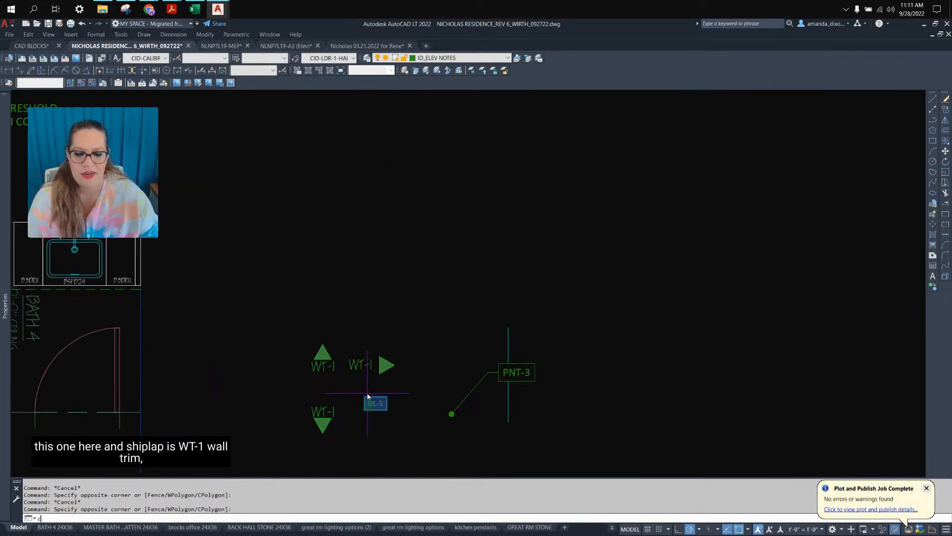
{"action": "type", "text": "c"}
{"action": "key", "text": "Return"}
{"action": "left_click", "coordinate": [379, 409]}
{"action": "scroll", "coordinate": [378, 409], "scroll_direction": "down", "scroll_amount": 5}
{"action": "scroll", "coordinate": [804, 340], "scroll_direction": "up", "scroll_amount": 2}
{"action": "middle_click_drag", "start_coordinate": [804, 340], "coordinate": [612, 325]}
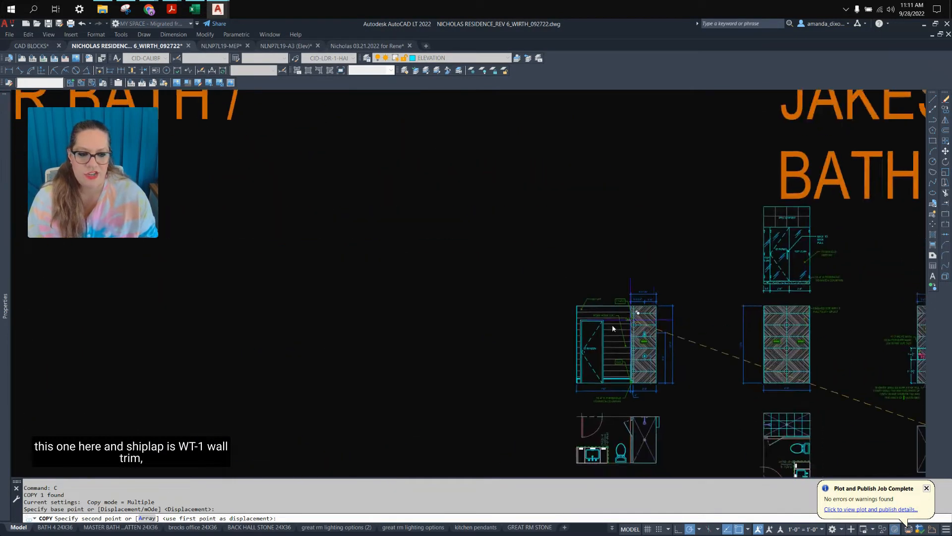
{"action": "scroll", "coordinate": [655, 340], "scroll_direction": "up", "scroll_amount": 3}
{"action": "scroll", "coordinate": [657, 342], "scroll_direction": "up", "scroll_amount": 5}
{"action": "left_click", "coordinate": [496, 294]}
{"action": "key", "text": "Return"}
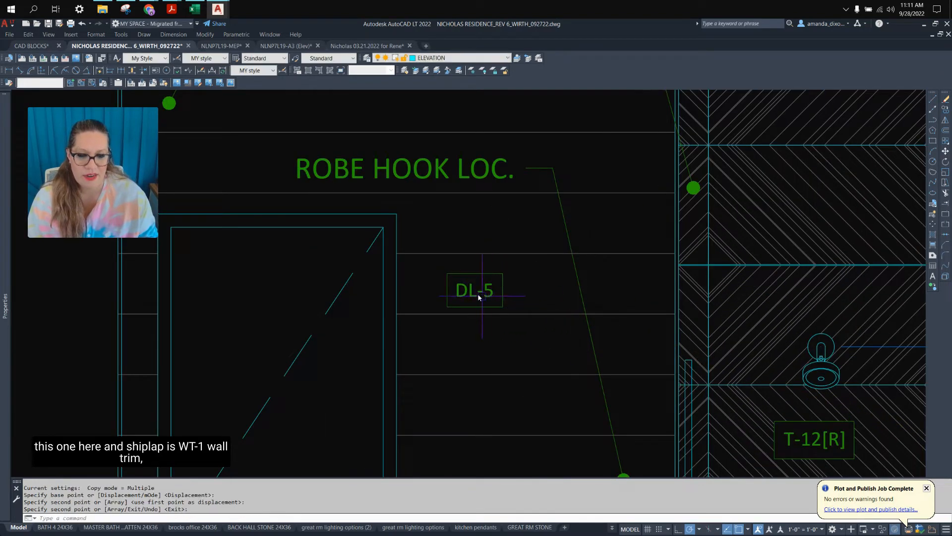
- Change the text of the shiplap wall's tag to WT-1
{"action": "left_click", "coordinate": [470, 292]}
{"action": "double_click", "coordinate": [470, 294]}
{"action": "left_click_drag", "start_coordinate": [477, 292], "coordinate": [452, 294]}
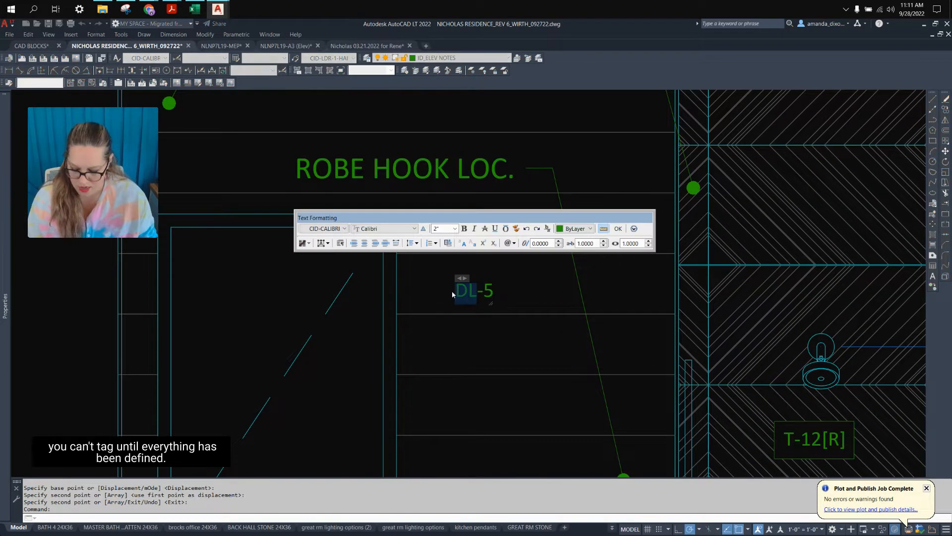
{"action": "type", "text": "WT-1"}
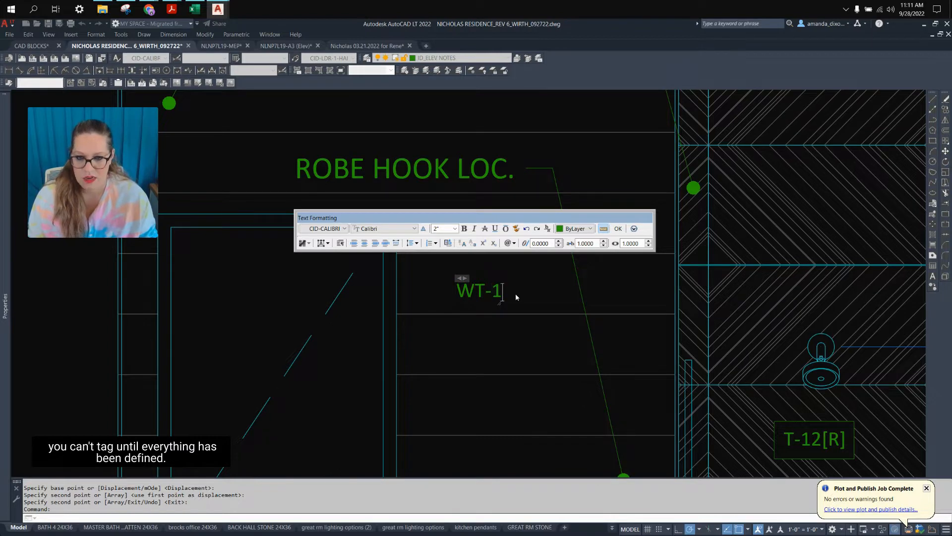
{"action": "left_click", "coordinate": [515, 293]}
- Copy the boxed WT-1 tag onto the wall above the toilet in the vanity-side elevation
{"action": "scroll", "coordinate": [500, 287], "scroll_direction": "down", "scroll_amount": 2}
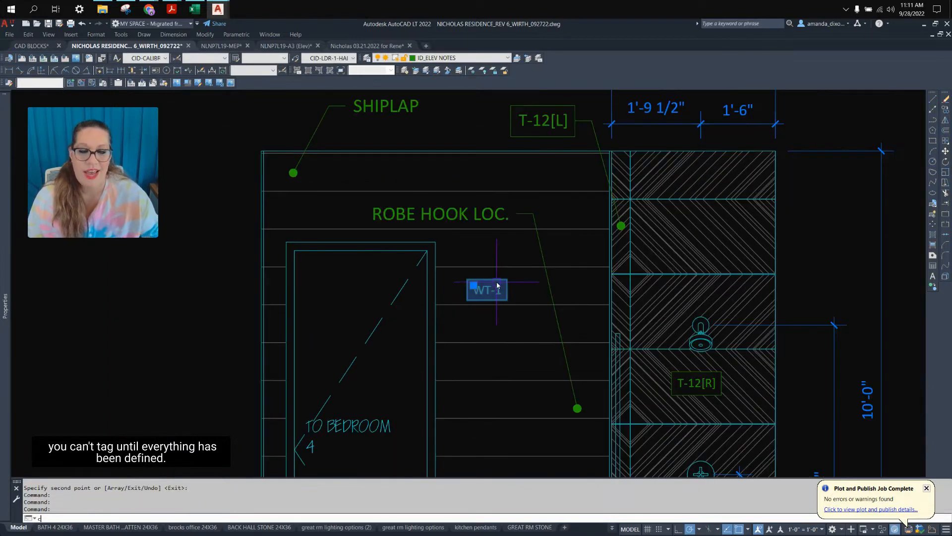
{"action": "key", "text": "Return"}
{"action": "left_click", "coordinate": [498, 285]}
{"action": "scroll", "coordinate": [497, 285], "scroll_direction": "down", "scroll_amount": 2}
{"action": "scroll", "coordinate": [494, 273], "scroll_direction": "down", "scroll_amount": 3}
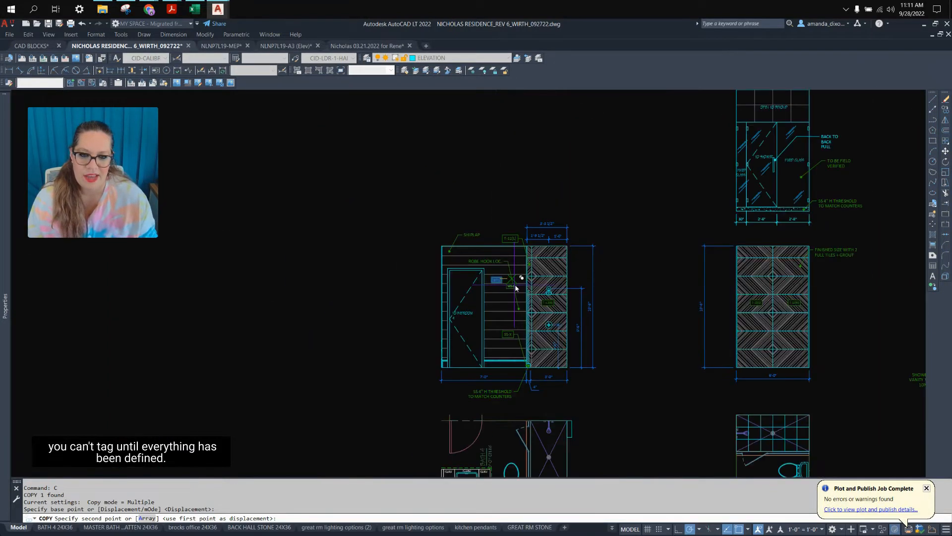
{"action": "scroll", "coordinate": [688, 303], "scroll_direction": "down", "scroll_amount": 2}
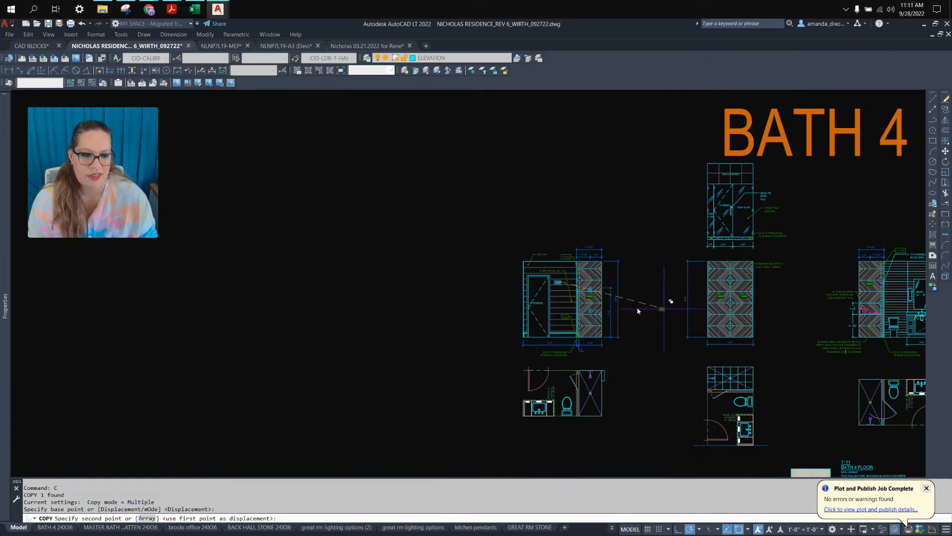
{"action": "middle_click_drag", "start_coordinate": [638, 311], "coordinate": [460, 299]}
{"action": "scroll", "coordinate": [420, 284], "scroll_direction": "up", "scroll_amount": 3}
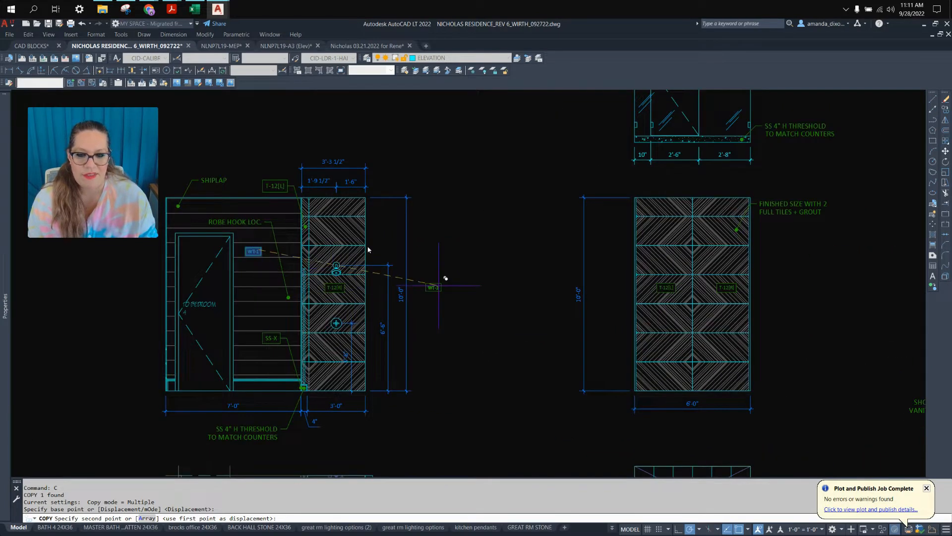
{"action": "scroll", "coordinate": [261, 263], "scroll_direction": "down", "scroll_amount": 2}
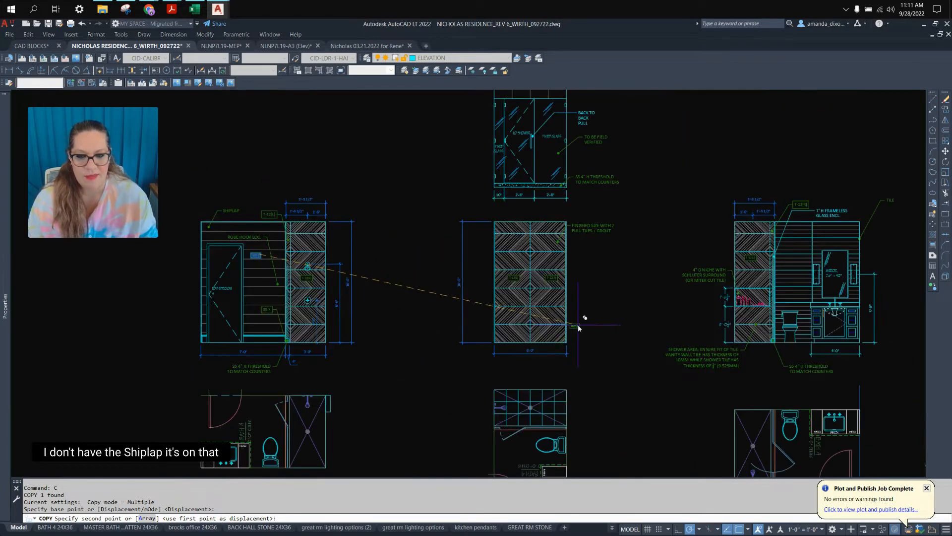
{"action": "middle_click_drag", "start_coordinate": [817, 263], "coordinate": [561, 272]}
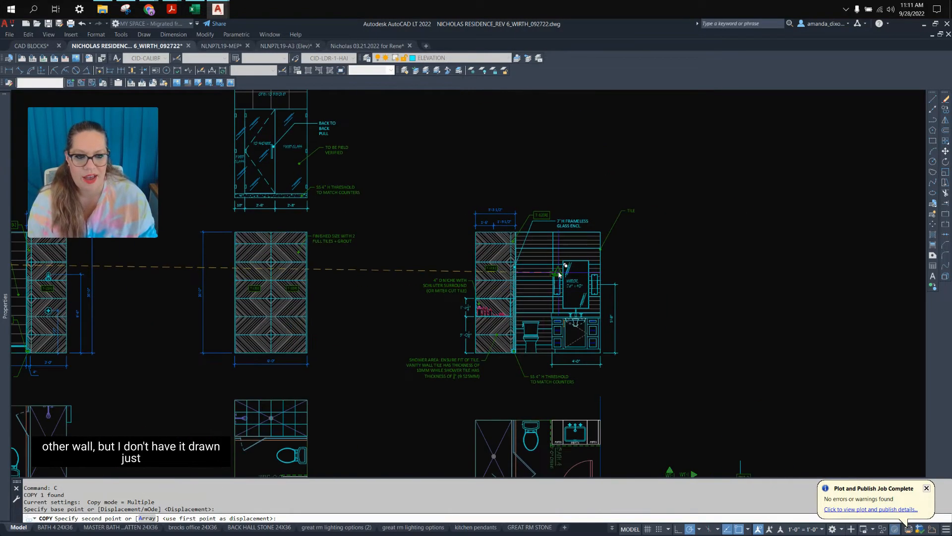
{"action": "scroll", "coordinate": [561, 273], "scroll_direction": "up", "scroll_amount": 6}
{"action": "scroll", "coordinate": [494, 339], "scroll_direction": "up", "scroll_amount": 2}
{"action": "left_click", "coordinate": [476, 331]}
{"action": "key", "text": "Return"}
{"action": "scroll", "coordinate": [481, 332], "scroll_direction": "down", "scroll_amount": 2}
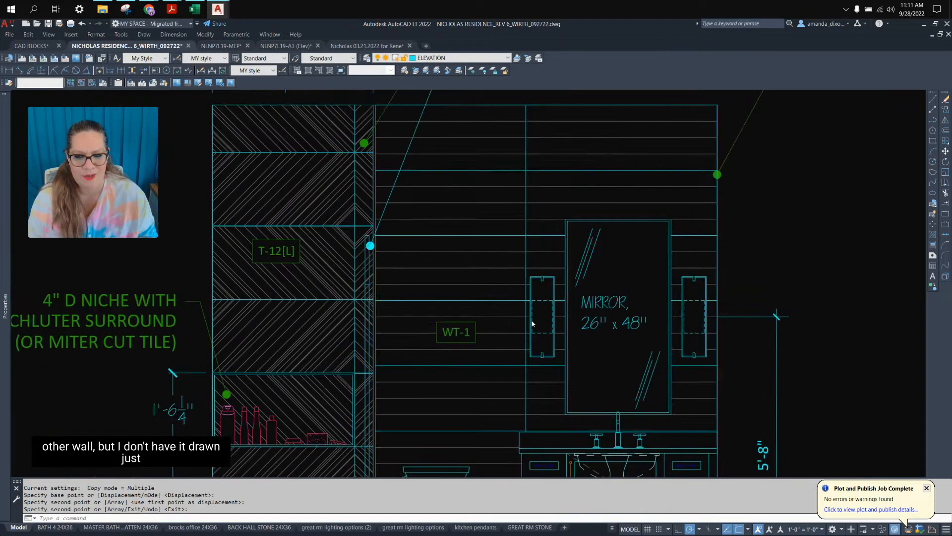
{"action": "middle_click_drag", "start_coordinate": [481, 332], "coordinate": [588, 313]}
{"action": "scroll", "coordinate": [582, 321], "scroll_direction": "down", "scroll_amount": 4}
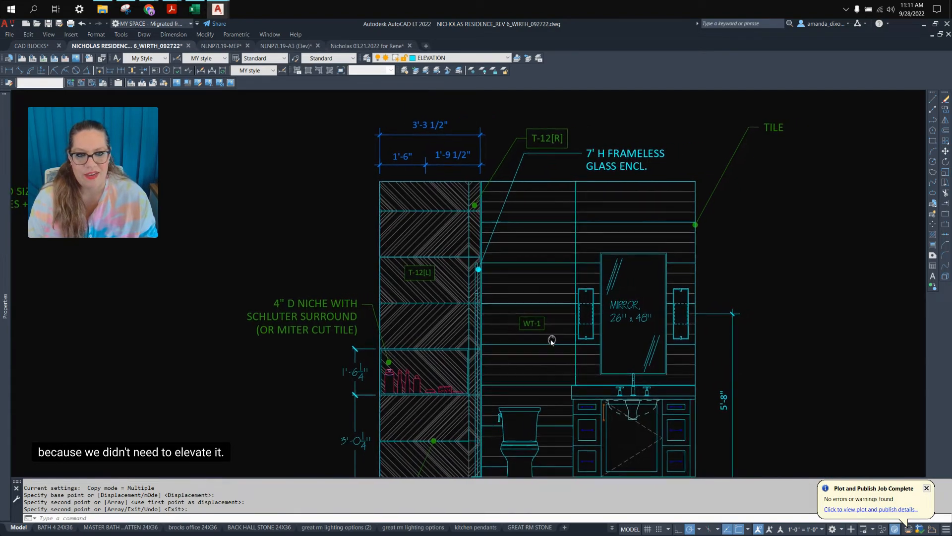
- Look up the Bath 4 vanity wall tile code and change the text of the boxed tag above the toilet to T-14
{"action": "middle_click_drag", "start_coordinate": [601, 331], "coordinate": [463, 196]}
{"action": "scroll", "coordinate": [476, 263], "scroll_direction": "down", "scroll_amount": 4}
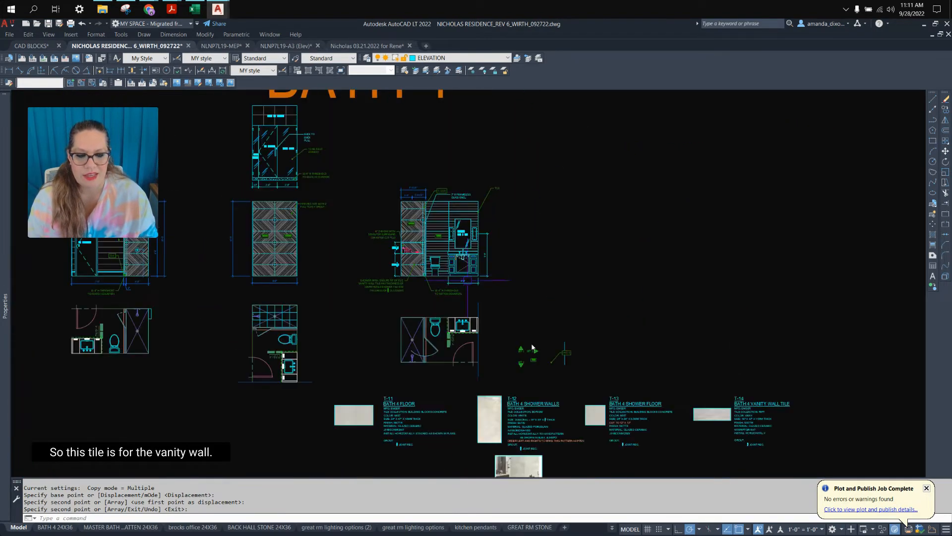
{"action": "scroll", "coordinate": [687, 449], "scroll_direction": "up", "scroll_amount": 4}
{"action": "middle_click_drag", "start_coordinate": [786, 368], "coordinate": [665, 321]}
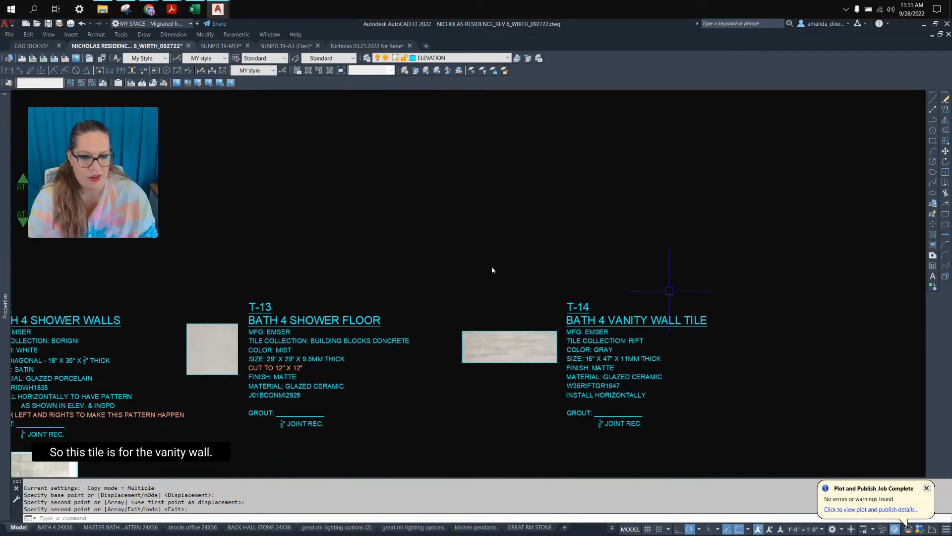
{"action": "scroll", "coordinate": [622, 316], "scroll_direction": "down", "scroll_amount": 2}
{"action": "middle_click_drag", "start_coordinate": [391, 198], "coordinate": [682, 404]}
{"action": "scroll", "coordinate": [409, 304], "scroll_direction": "up", "scroll_amount": 2}
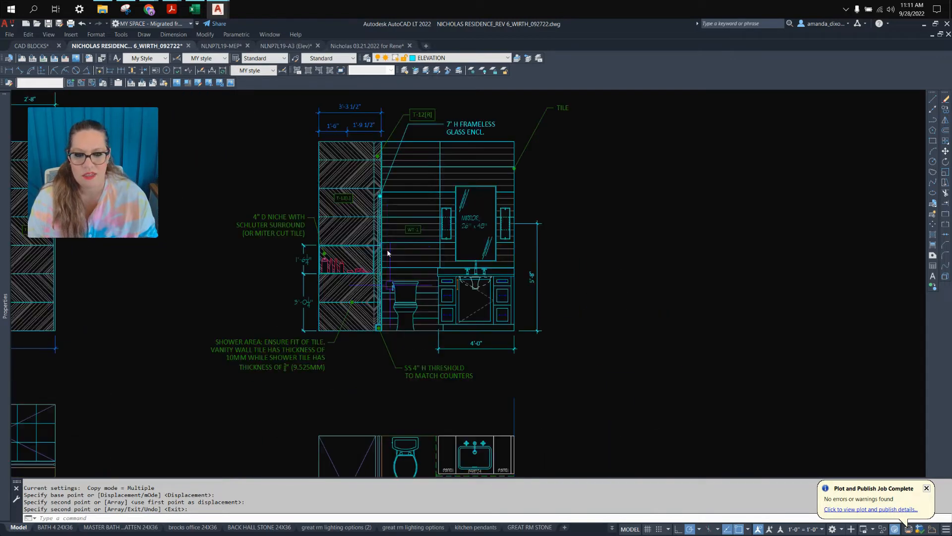
{"action": "scroll", "coordinate": [397, 233], "scroll_direction": "up", "scroll_amount": 3}
{"action": "key", "text": "Escape"}
{"action": "double_click", "coordinate": [448, 237]}
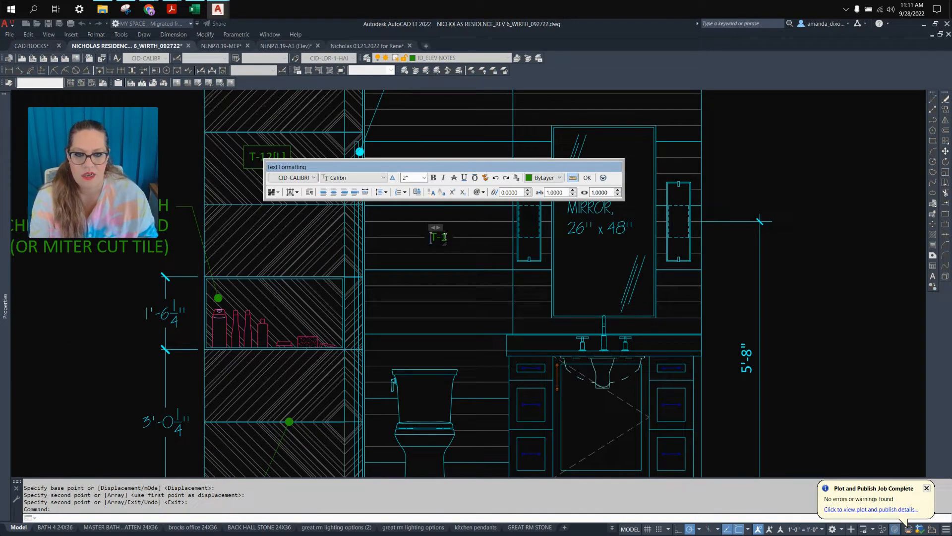
{"action": "left_click", "coordinate": [446, 253]}
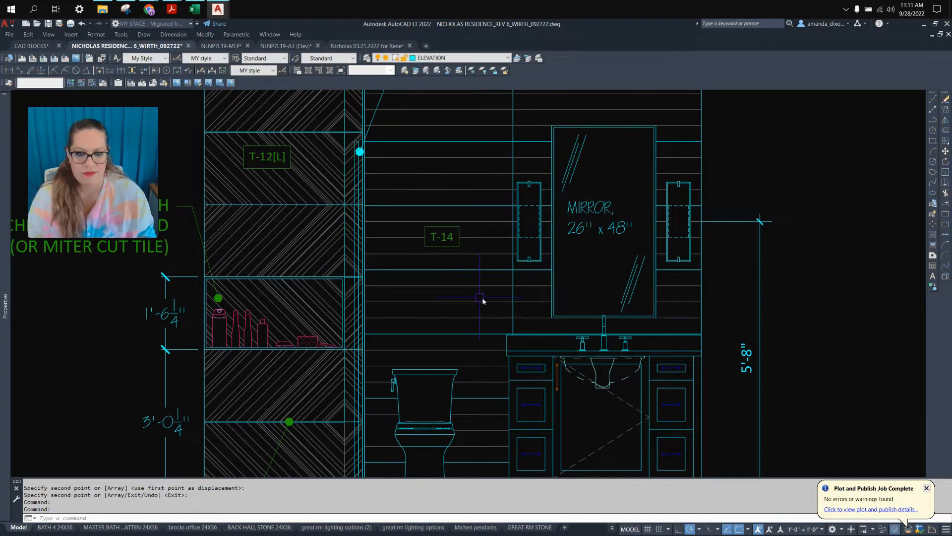
- Copy the boxed T-14 tag onto the base of the toilet in the vanity-side elevation
{"action": "scroll", "coordinate": [483, 272], "scroll_direction": "down", "scroll_amount": 2}
{"action": "scroll", "coordinate": [557, 307], "scroll_direction": "up", "scroll_amount": 1}
{"action": "left_click", "coordinate": [462, 221]}
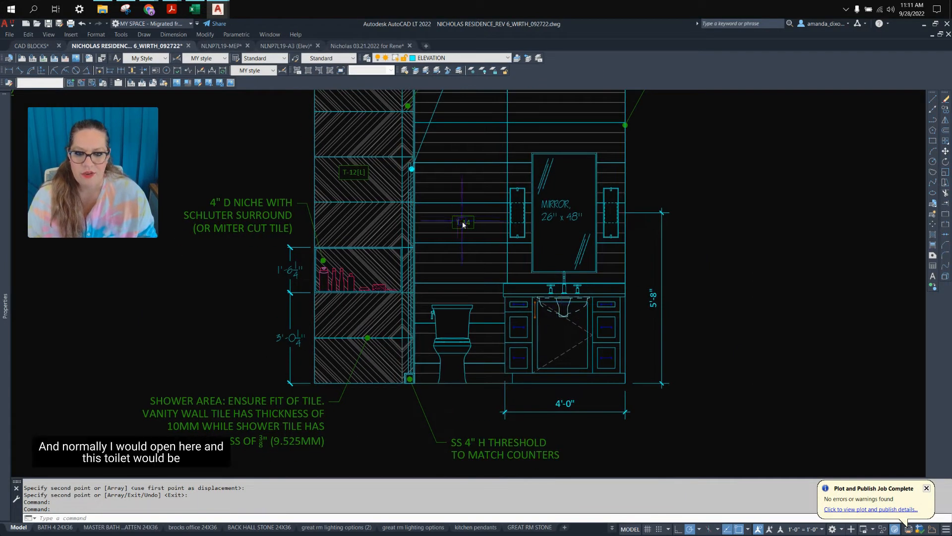
{"action": "type", "text": "c"}
{"action": "key", "text": "Return"}
{"action": "left_click", "coordinate": [462, 221]}
{"action": "scroll", "coordinate": [455, 396], "scroll_direction": "up", "scroll_amount": 3}
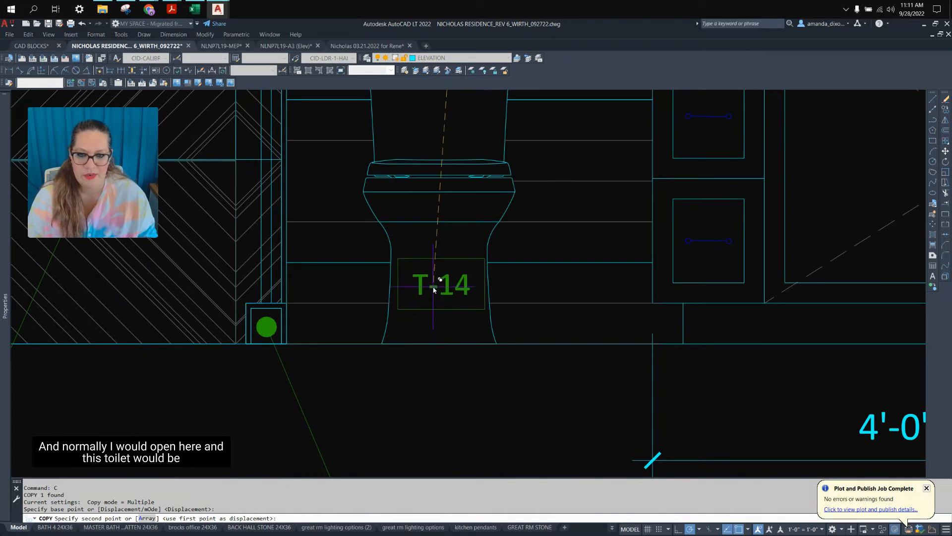
{"action": "left_click", "coordinate": [433, 287]}
{"action": "key", "text": "Return"}
- Change the text of the tag on the toilet base to PL-1
{"action": "double_click", "coordinate": [443, 288]}
{"action": "key", "text": "ctrl+a"}
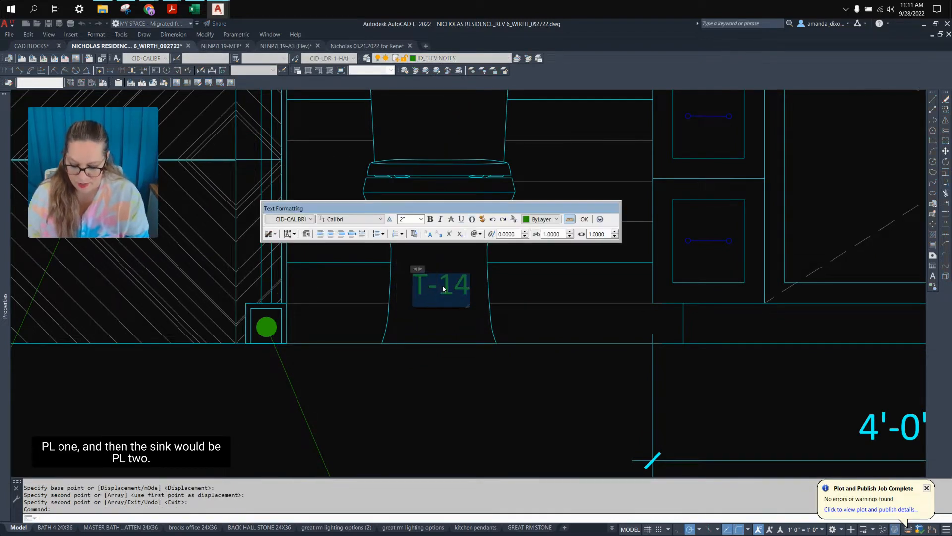
{"action": "left_click", "coordinate": [440, 353]}
{"action": "left_click", "coordinate": [437, 297]}
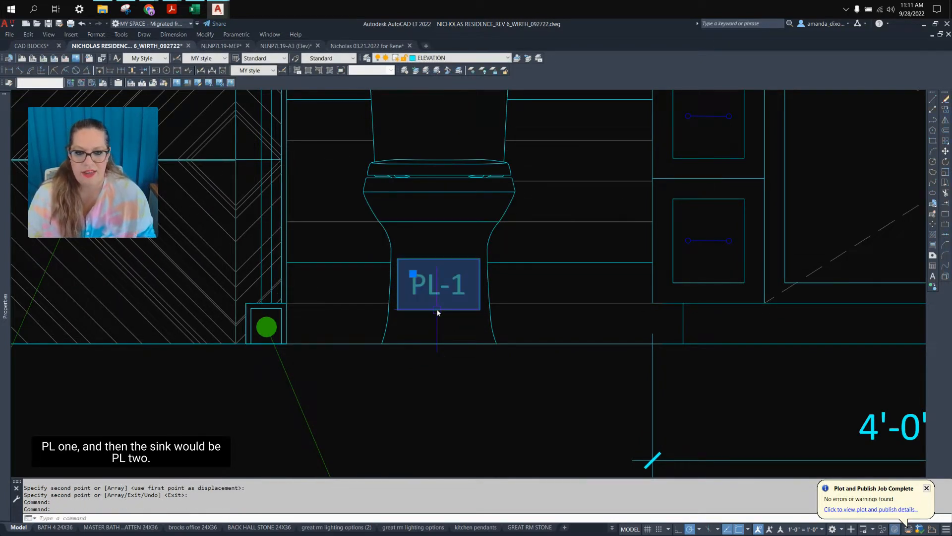
{"action": "type", "text": "c"}
{"action": "key", "text": "Return"}
{"action": "scroll", "coordinate": [430, 306], "scroll_direction": "down", "scroll_amount": 5}
{"action": "left_click", "coordinate": [430, 306]}
{"action": "scroll", "coordinate": [496, 278], "scroll_direction": "up", "scroll_amount": 5}
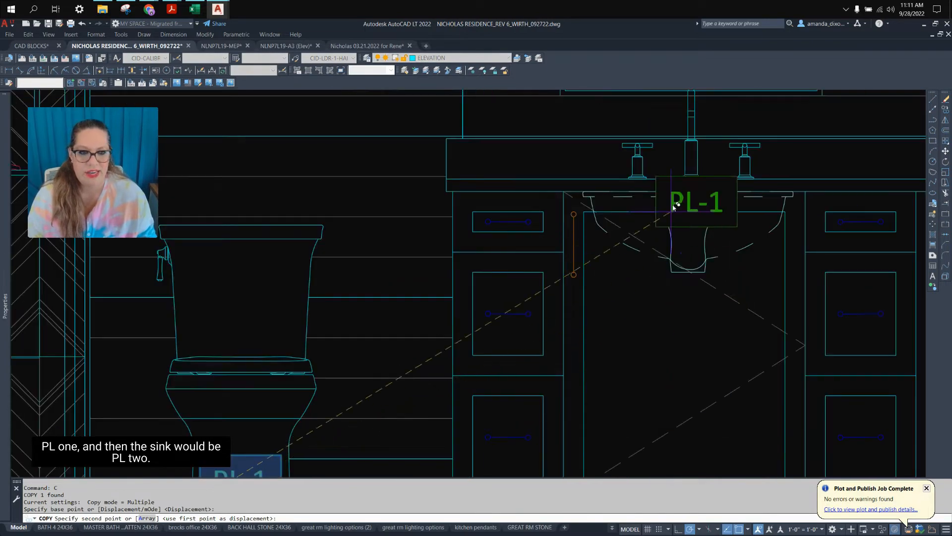
{"action": "scroll", "coordinate": [496, 278], "scroll_direction": "down", "scroll_amount": 3}
{"action": "scroll", "coordinate": [496, 278], "scroll_direction": "up", "scroll_amount": 3}
{"action": "key", "text": "Escape"}
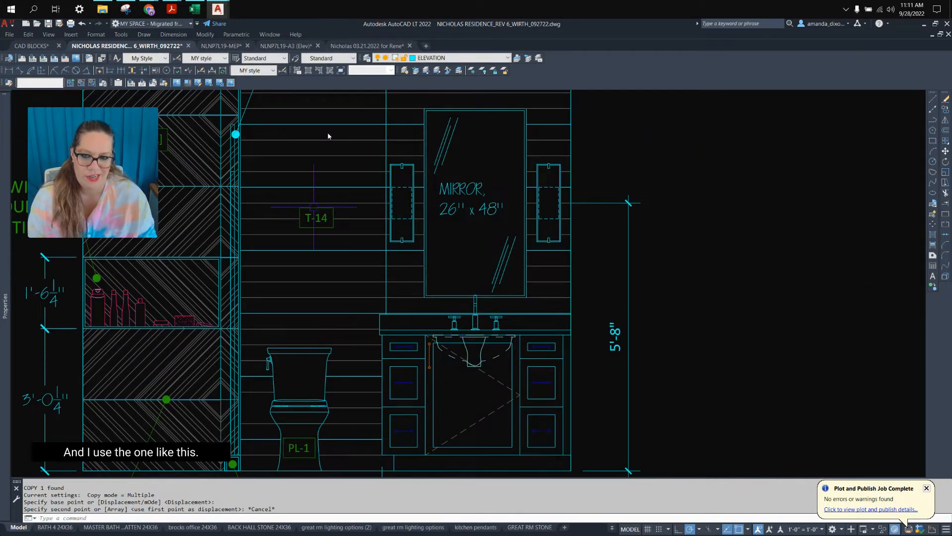
{"action": "scroll", "coordinate": [304, 212], "scroll_direction": "down", "scroll_amount": 4}
{"action": "scroll", "coordinate": [354, 188], "scroll_direction": "up", "scroll_amount": 3}
{"action": "left_click", "coordinate": [354, 187]}
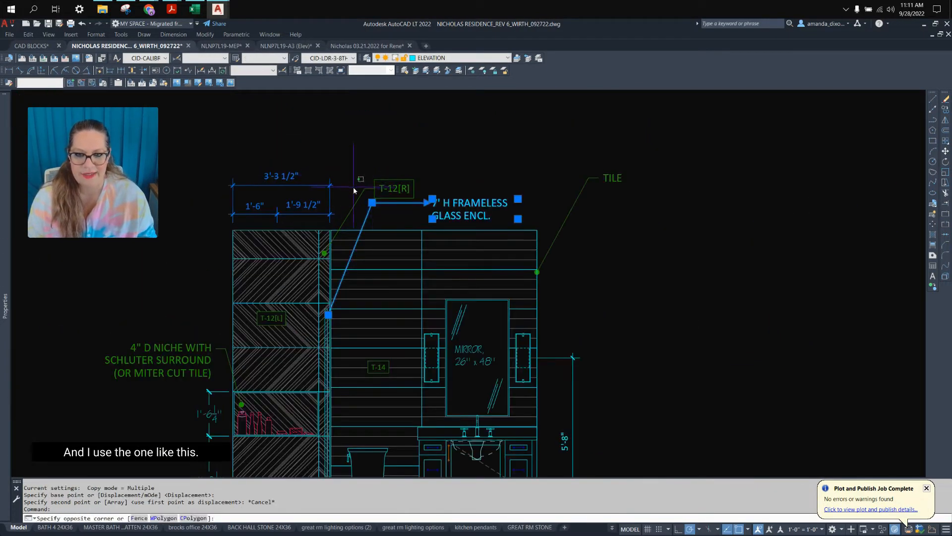
{"action": "key", "text": "Escape"}
{"action": "key", "text": "Escape"}
{"action": "key", "text": "Escape"}
{"action": "scroll", "coordinate": [390, 204], "scroll_direction": "down", "scroll_amount": 3}
{"action": "scroll", "coordinate": [386, 376], "scroll_direction": "up", "scroll_amount": 3}
- Delete the PL-1 tag from the toilet in the vanity-side elevation
{"action": "left_click", "coordinate": [386, 376]}
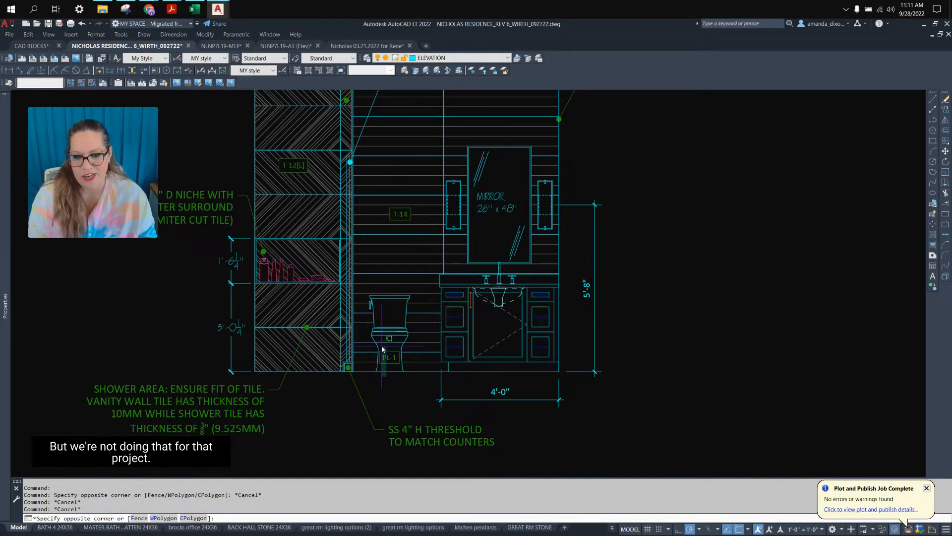
{"action": "key", "text": "Escape"}
{"action": "scroll", "coordinate": [401, 379], "scroll_direction": "up", "scroll_amount": 4}
{"action": "left_click", "coordinate": [390, 343]}
{"action": "left_click", "coordinate": [365, 293]}
{"action": "key", "text": "Delete"}
{"action": "scroll", "coordinate": [368, 294], "scroll_direction": "down", "scroll_amount": 7}
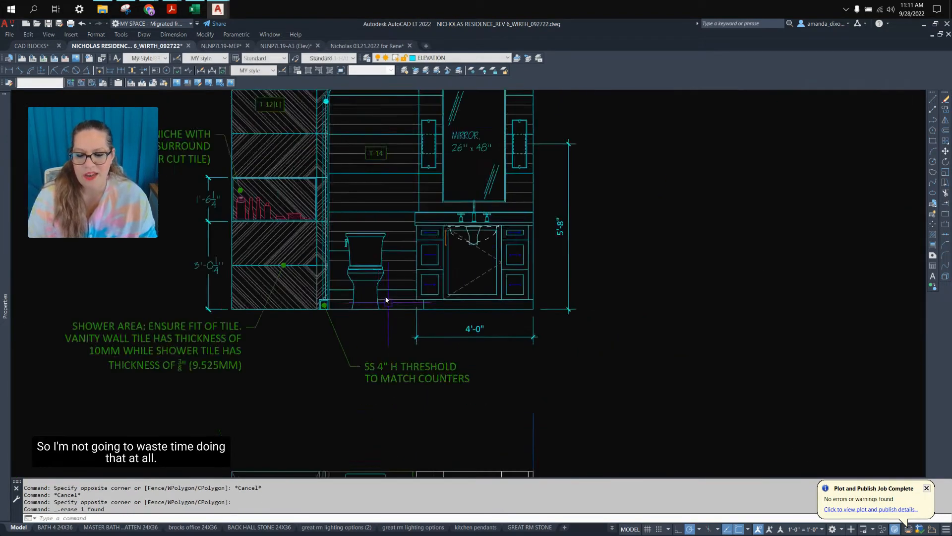
- Review the finish tags across the Bath 4 door-side, shower, vanity-side and shower glass elevations
{"action": "middle_click_drag", "start_coordinate": [366, 310], "coordinate": [417, 322]}
{"action": "scroll", "coordinate": [371, 287], "scroll_direction": "up", "scroll_amount": 4}
{"action": "middle_click_drag", "start_coordinate": [276, 255], "coordinate": [406, 288]}
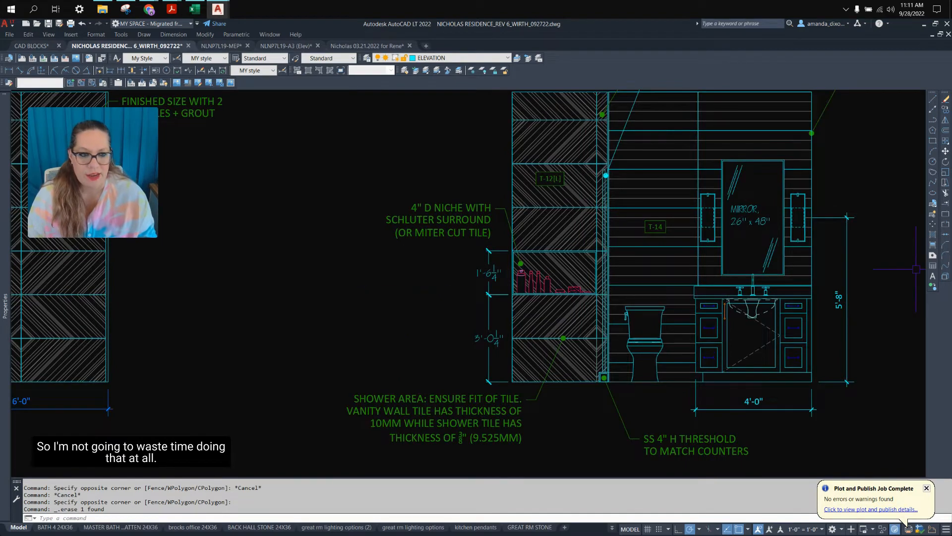
{"action": "scroll", "coordinate": [727, 263], "scroll_direction": "down", "scroll_amount": 2}
{"action": "middle_click_drag", "start_coordinate": [735, 275], "coordinate": [799, 286]}
{"action": "middle_click_drag", "start_coordinate": [459, 285], "coordinate": [616, 298]}
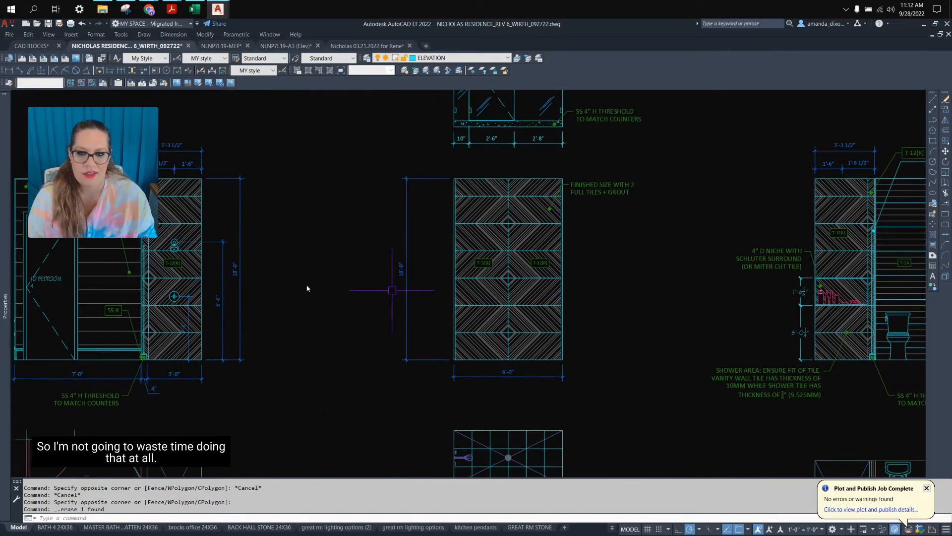
{"action": "middle_click_drag", "start_coordinate": [333, 285], "coordinate": [463, 297]}
{"action": "scroll", "coordinate": [615, 300], "scroll_direction": "down", "scroll_amount": 2}
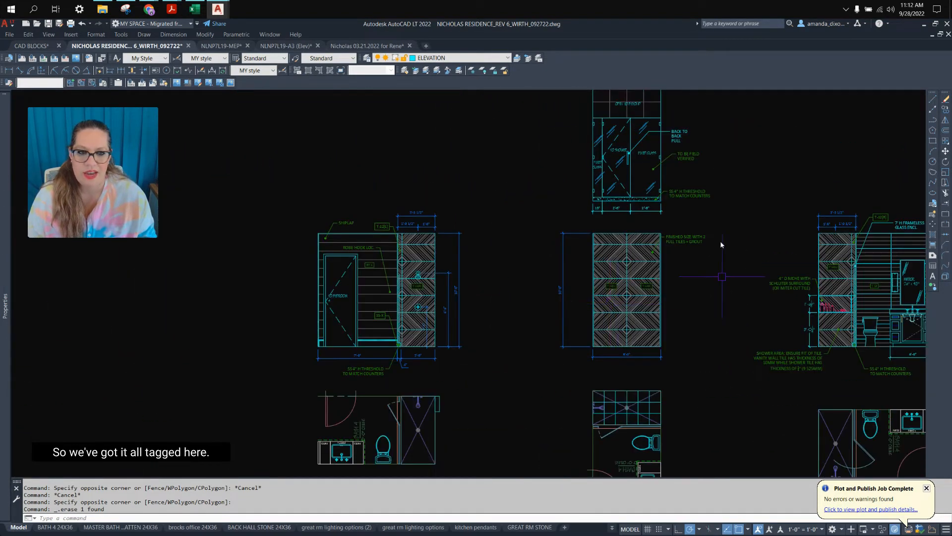
{"action": "mouse_move", "coordinate": [722, 243]}
{"action": "middle_mouse_down"}
{"action": "mouse_move", "coordinate": [595, 302]}
{"action": "mouse_move", "coordinate": [565, 294]}
{"action": "middle_mouse_up"}
{"action": "scroll", "coordinate": [468, 165], "scroll_direction": "up", "scroll_amount": 2}
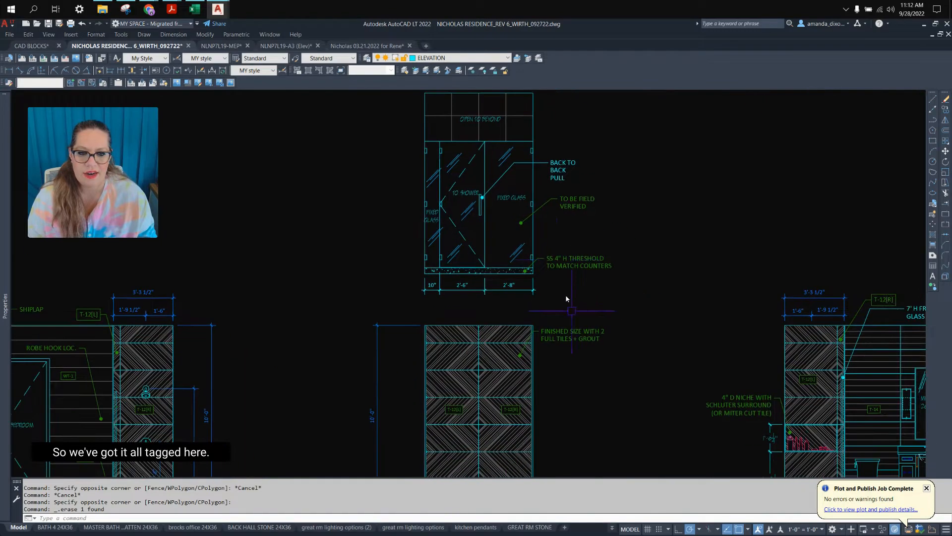
{"action": "scroll", "coordinate": [613, 270], "scroll_direction": "up", "scroll_amount": 4}
{"action": "scroll", "coordinate": [860, 271], "scroll_direction": "down", "scroll_amount": 4}
- Copy the SS-X threshold callout from the door-side elevation to the shower glass elevation, with its leader ending on the threshold
{"action": "mouse_move", "coordinate": [800, 336]}
{"action": "middle_mouse_down"}
{"action": "mouse_move", "coordinate": [601, 163]}
{"action": "mouse_move", "coordinate": [574, 154]}
{"action": "middle_mouse_up"}
{"action": "scroll", "coordinate": [574, 340], "scroll_direction": "down", "scroll_amount": 4}
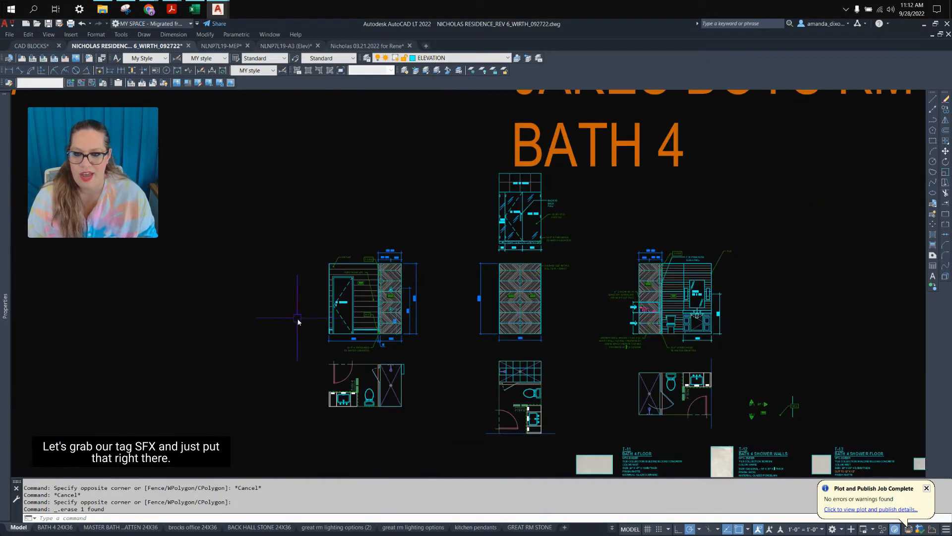
{"action": "scroll", "coordinate": [652, 276], "scroll_direction": "up", "scroll_amount": 7}
{"action": "left_click", "coordinate": [722, 290]}
{"action": "type", "text": "c"}
{"action": "key", "text": "Return"}
{"action": "left_click", "coordinate": [722, 290]}
{"action": "scroll", "coordinate": [722, 290], "scroll_direction": "down", "scroll_amount": 5}
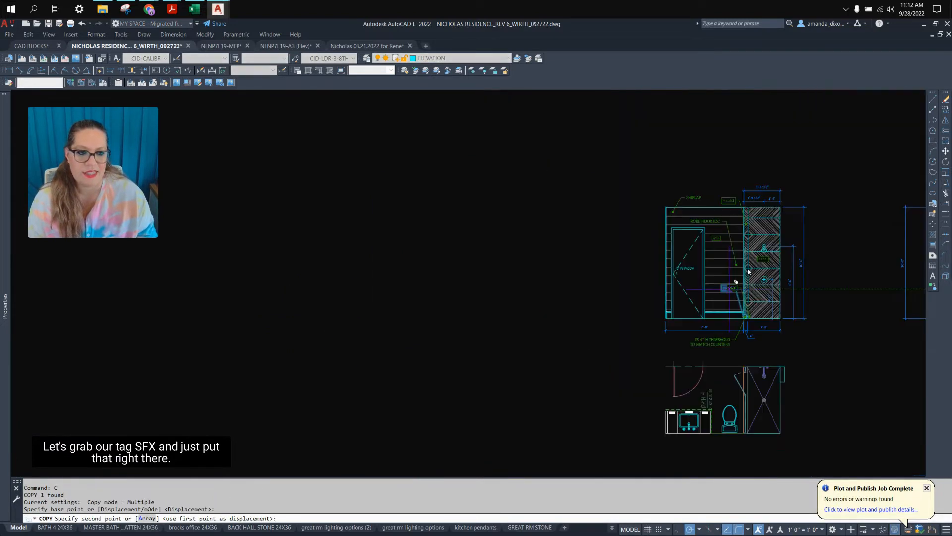
{"action": "scroll", "coordinate": [530, 318], "scroll_direction": "up", "scroll_amount": 6}
{"action": "scroll", "coordinate": [534, 328], "scroll_direction": "up", "scroll_amount": 4}
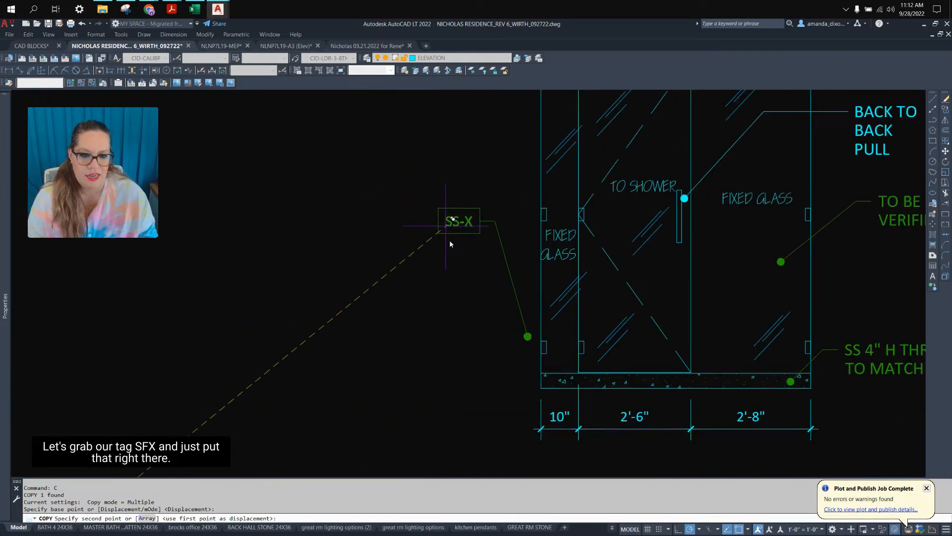
{"action": "left_click", "coordinate": [464, 272]}
{"action": "key", "text": "Return"}
- Narrow the text frame of the copied SS-X tag so it fits closely around the text
{"action": "scroll", "coordinate": [475, 256], "scroll_direction": "up", "scroll_amount": 4}
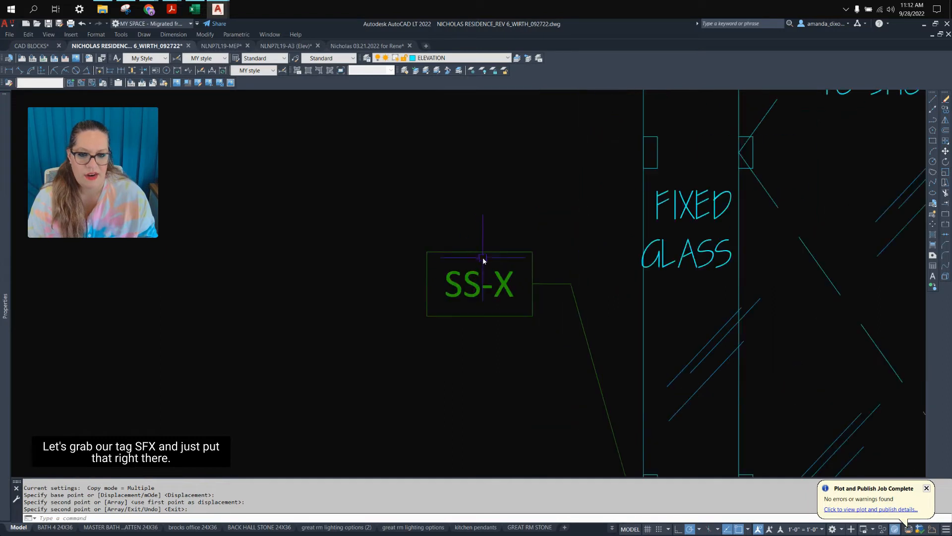
{"action": "left_click", "coordinate": [507, 254]}
{"action": "left_click", "coordinate": [453, 306]}
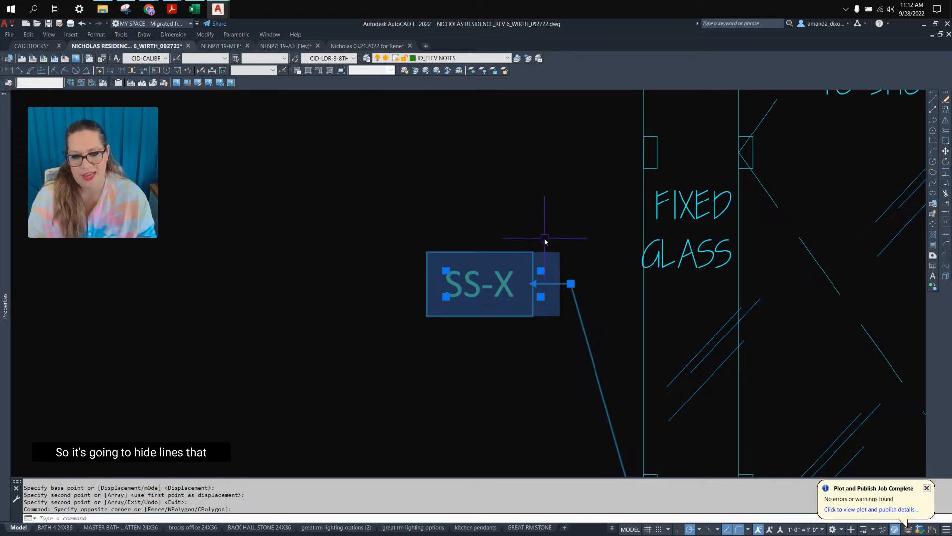
{"action": "left_click", "coordinate": [541, 271]}
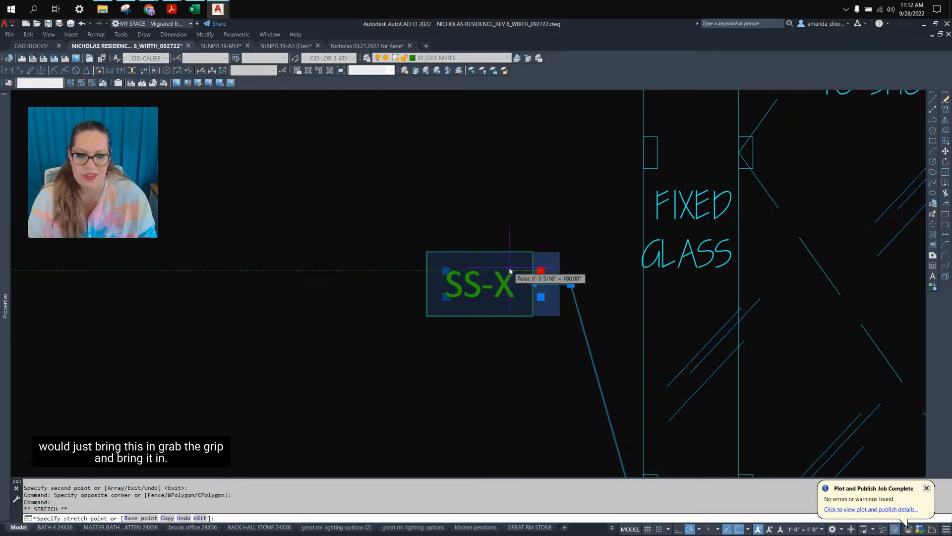
{"action": "left_click", "coordinate": [514, 272]}
{"action": "key", "text": "Escape"}
{"action": "scroll", "coordinate": [448, 300], "scroll_direction": "down", "scroll_amount": 5}
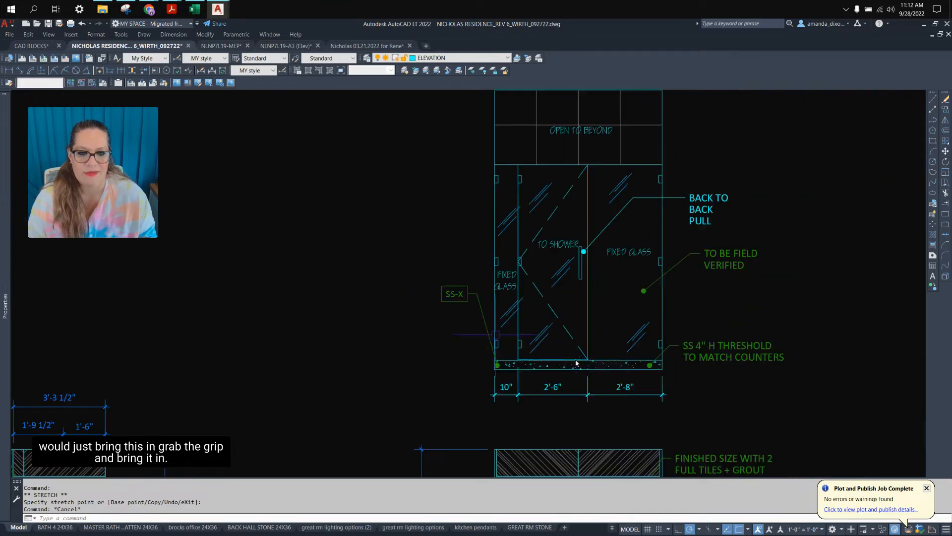
- Copy the TO BE FIELD VERIFIED callout to the open area left of the shower glass elevation
{"action": "mouse_move", "coordinate": [588, 358]}
{"action": "middle_mouse_down"}
{"action": "mouse_move", "coordinate": [563, 395]}
{"action": "mouse_move", "coordinate": [549, 395]}
{"action": "middle_mouse_up"}
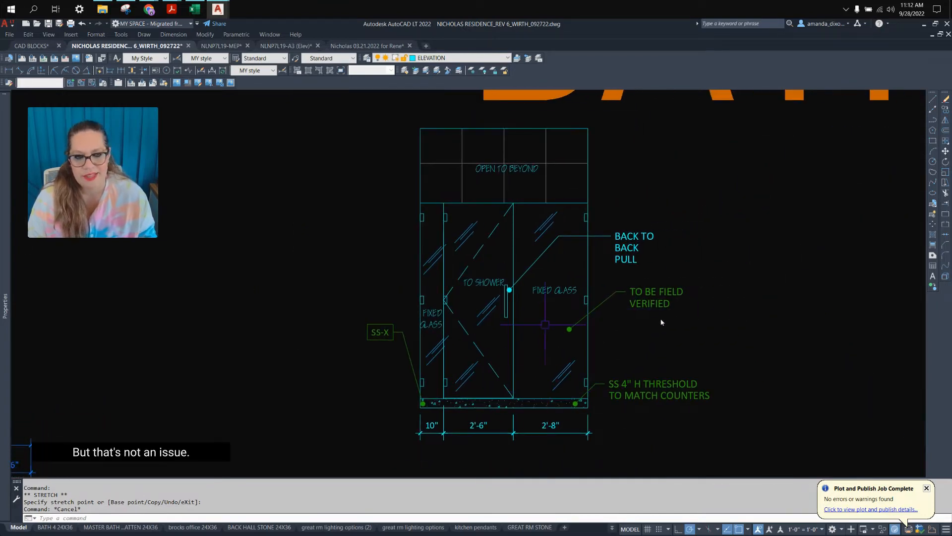
{"action": "scroll", "coordinate": [542, 291], "scroll_direction": "up", "scroll_amount": 2}
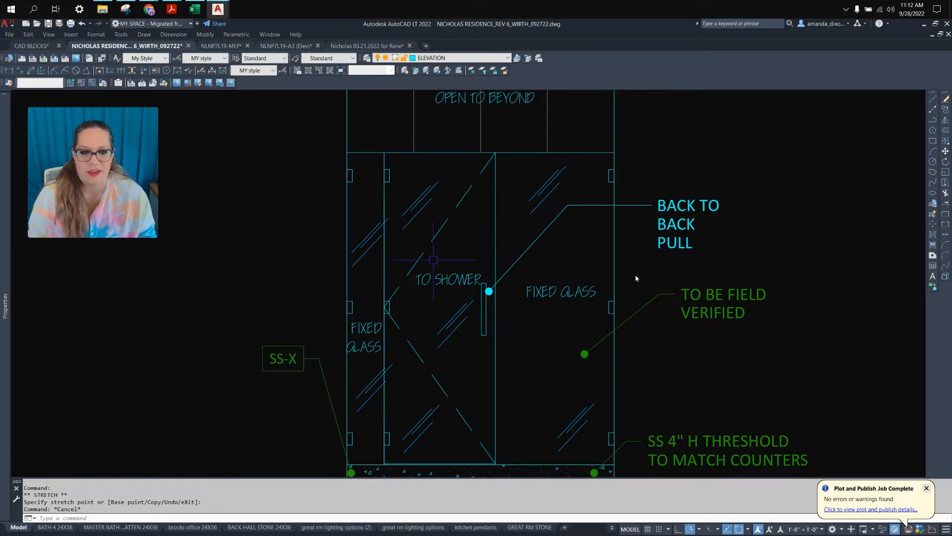
{"action": "left_click", "coordinate": [711, 315]}
{"action": "type", "text": "c"}
{"action": "key", "text": "space"}
{"action": "left_click", "coordinate": [683, 315]}
{"action": "middle_click_drag", "start_coordinate": [160, 185], "coordinate": [321, 253]}
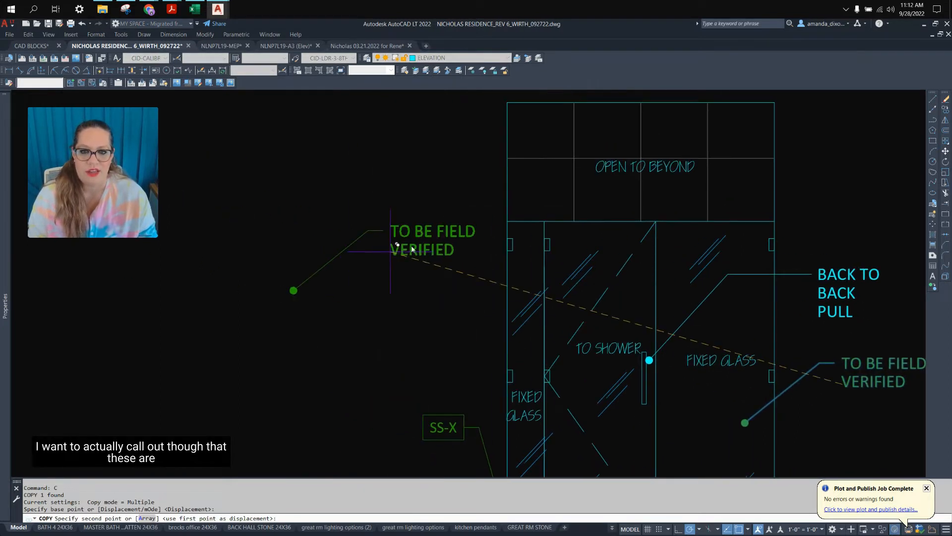
{"action": "left_click", "coordinate": [411, 243]}
{"action": "key", "text": "space"}
- Attach the copied callout's leader to the middle hinge between the narrow fixed glass and the door, and reposition its text farther outside the elevation
{"action": "left_click", "coordinate": [415, 272]}
{"action": "left_click", "coordinate": [370, 223]}
{"action": "left_click", "coordinate": [313, 282]}
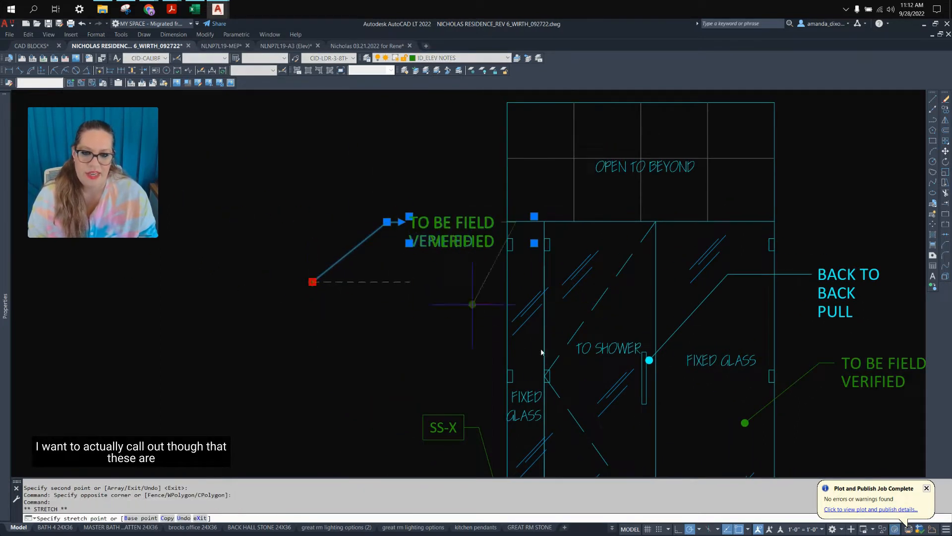
{"action": "scroll", "coordinate": [542, 349], "scroll_direction": "up", "scroll_amount": 2}
{"action": "left_click", "coordinate": [544, 370]}
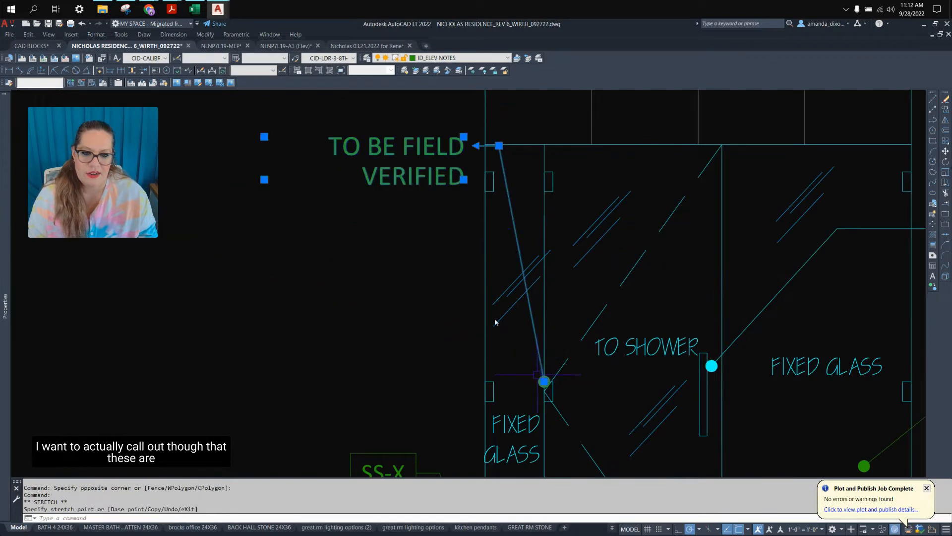
{"action": "left_click", "coordinate": [498, 146]}
{"action": "left_click", "coordinate": [434, 224]}
{"action": "key", "text": "Escape"}
- Replace the text of the hinge callout with GLASS TO GLASS HINGES
{"action": "double_click", "coordinate": [341, 227]}
{"action": "left_click", "coordinate": [341, 227]}
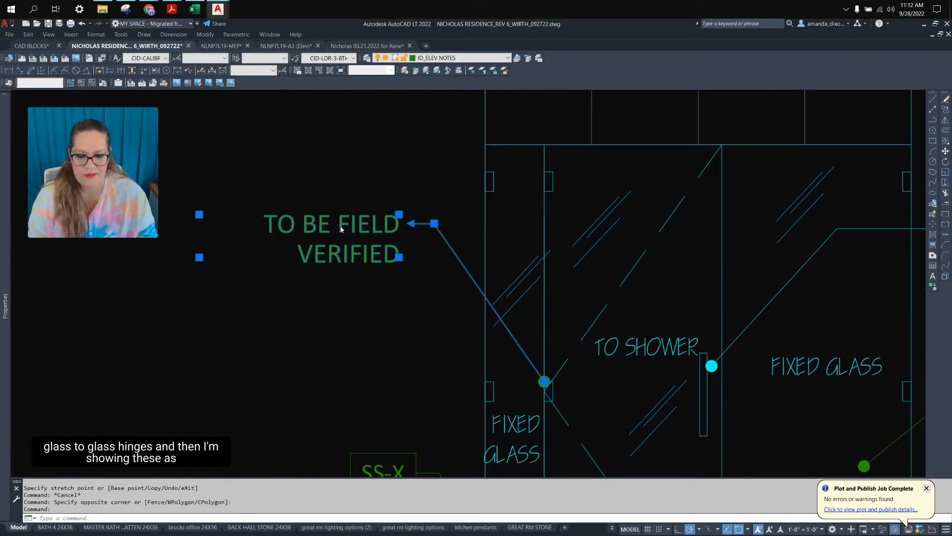
{"action": "double_click", "coordinate": [341, 229]}
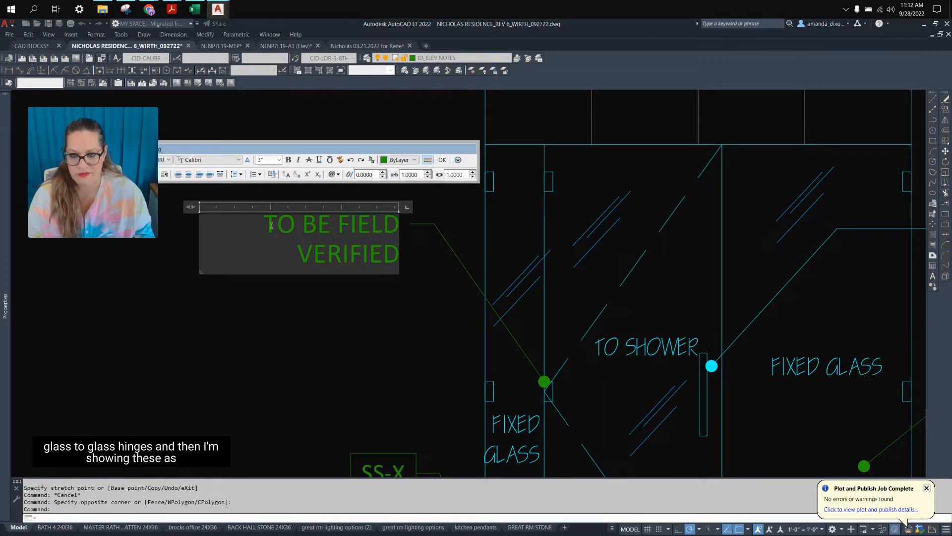
{"action": "left_click_drag", "start_coordinate": [272, 226], "coordinate": [411, 288]}
{"action": "type", "text": "GLASS"}
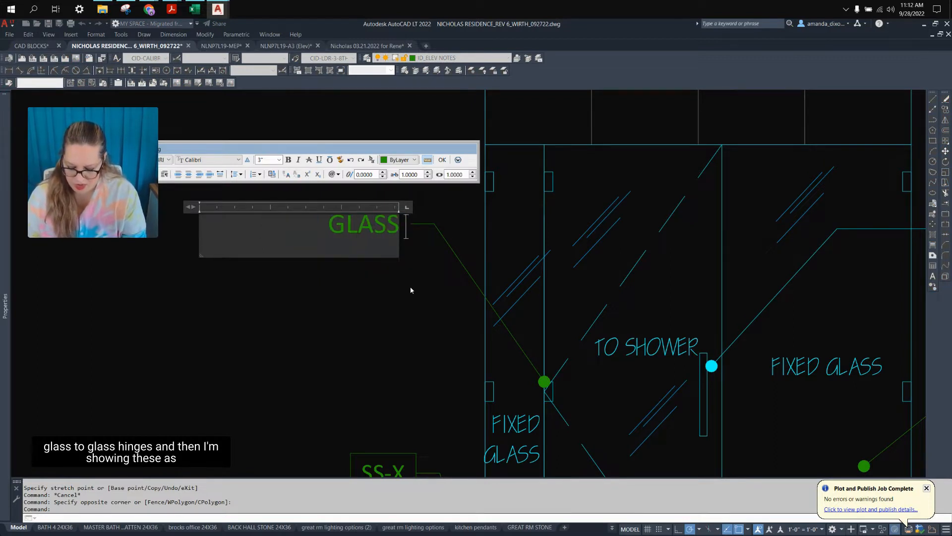
{"action": "type", "text": " TO GLASS HINGES"}
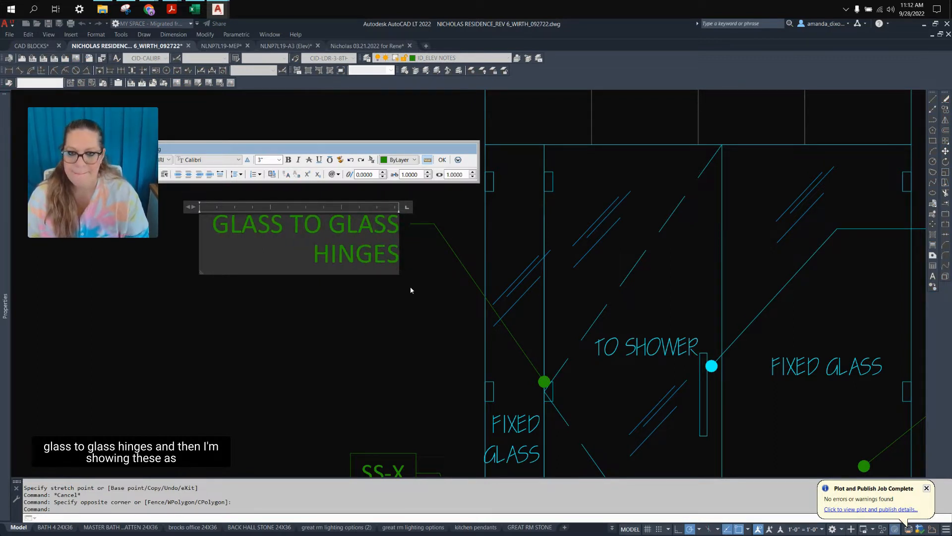
{"action": "left_click", "coordinate": [423, 317]}
{"action": "left_click", "coordinate": [403, 270]}
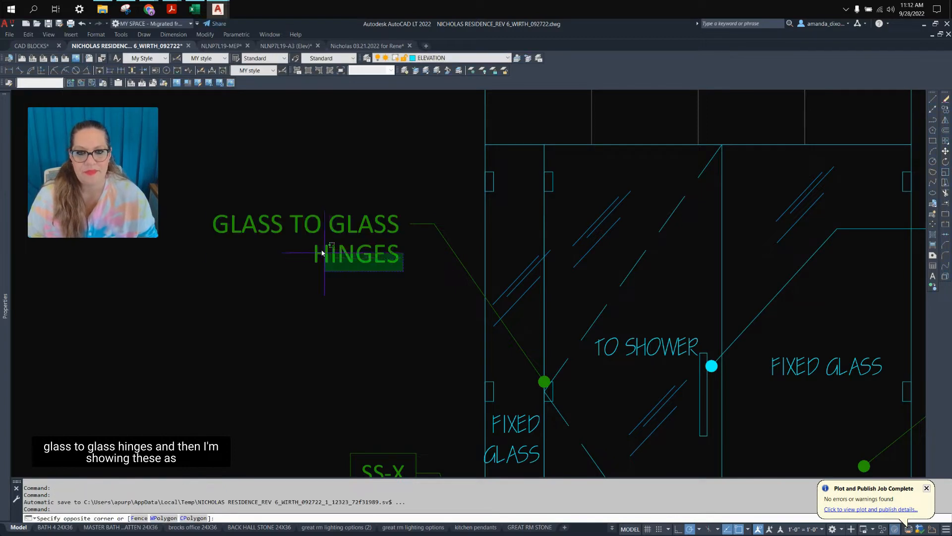
- Copy the GLASS TO GLASS HINGES callout straight down below the original, outside the shower glass elevation
{"action": "left_click", "coordinate": [321, 253]}
{"action": "type", "text": "co"}
{"action": "key", "text": "space"}
{"action": "left_click", "coordinate": [322, 251]}
{"action": "left_click", "coordinate": [322, 357]}
{"action": "key", "text": "space"}
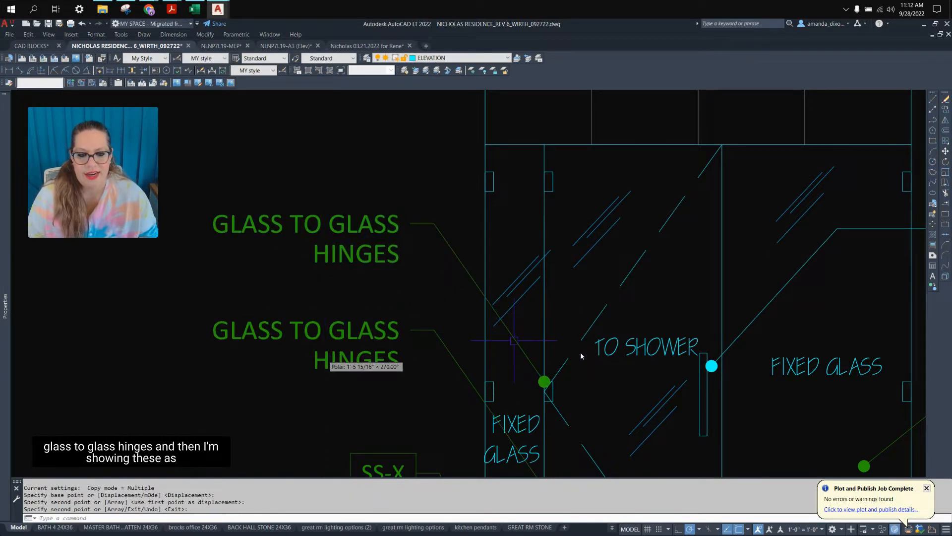
- Attach the copied callout's leader to the middle stay on the outer edge of the narrow fixed glass
{"action": "scroll", "coordinate": [486, 393], "scroll_direction": "down", "scroll_amount": 4}
{"action": "scroll", "coordinate": [517, 347], "scroll_direction": "up", "scroll_amount": 4}
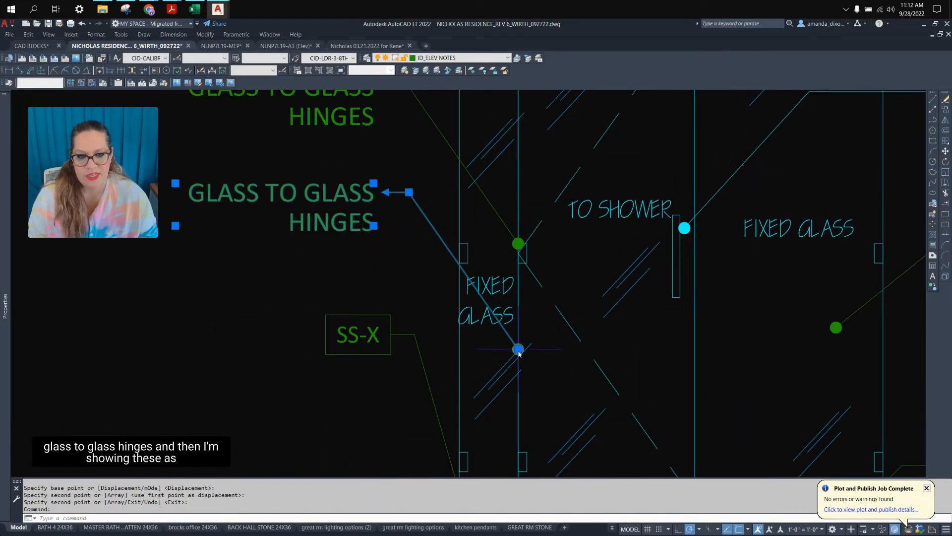
{"action": "left_click", "coordinate": [518, 349]}
{"action": "key", "text": "Escape"}
- Change the copied callout's text to GLASS TO WALL STAYS
{"action": "middle_click_drag", "start_coordinate": [313, 194], "coordinate": [492, 272]}
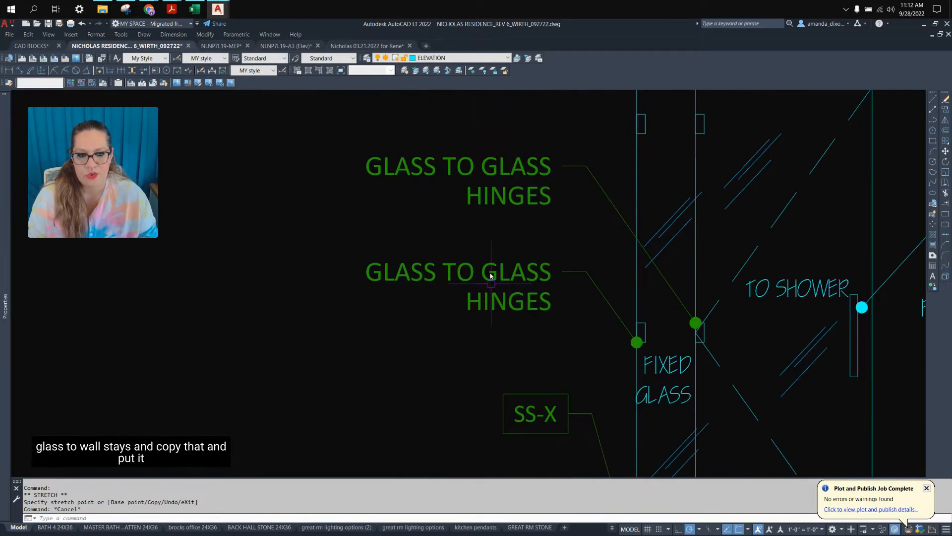
{"action": "double_click", "coordinate": [488, 272]}
{"action": "left_click_drag", "start_coordinate": [487, 272], "coordinate": [564, 330]}
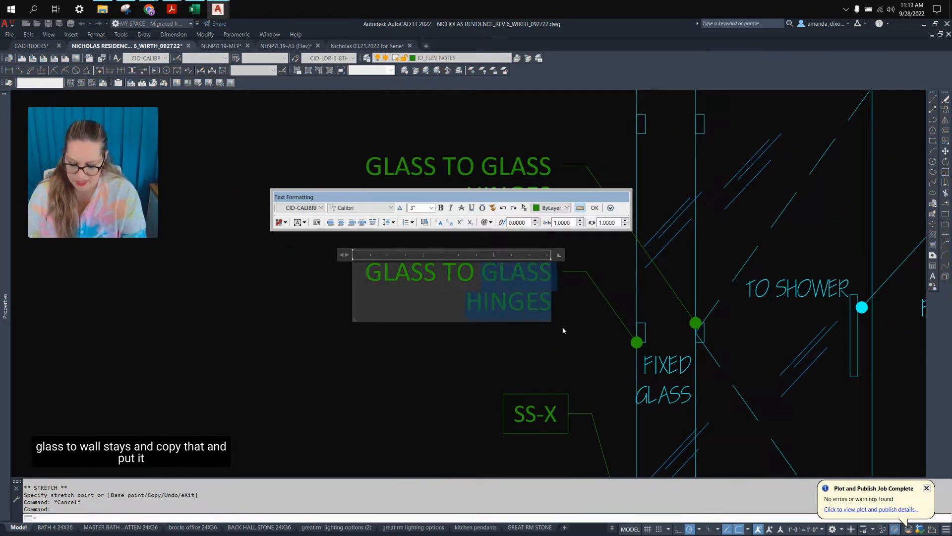
{"action": "type", "text": "WALL STAY"}
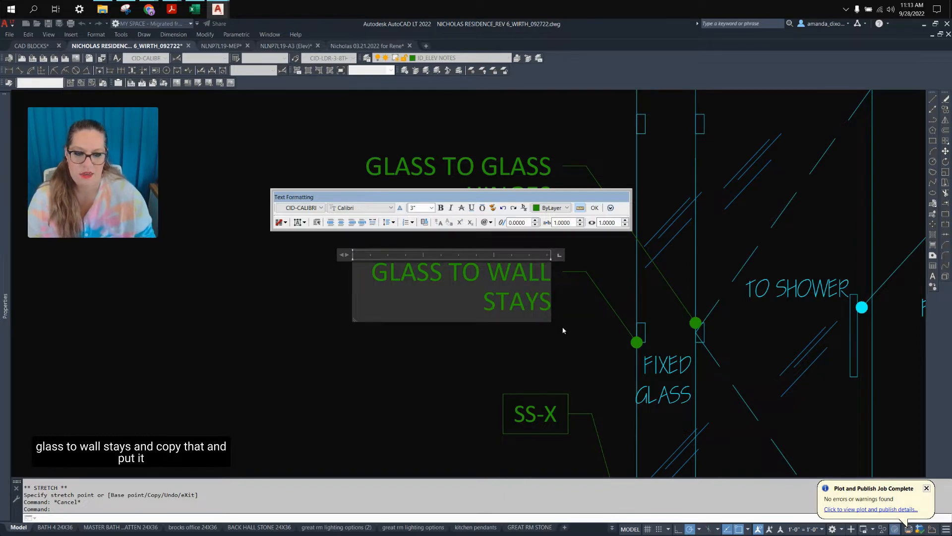
{"action": "left_click", "coordinate": [552, 336]}
- Copy the GLASS TO WALL STAYS callout to the opposite side of the elevation, above the BACK TO BACK PULL note
{"action": "scroll", "coordinate": [552, 336], "scroll_direction": "down", "scroll_amount": 2}
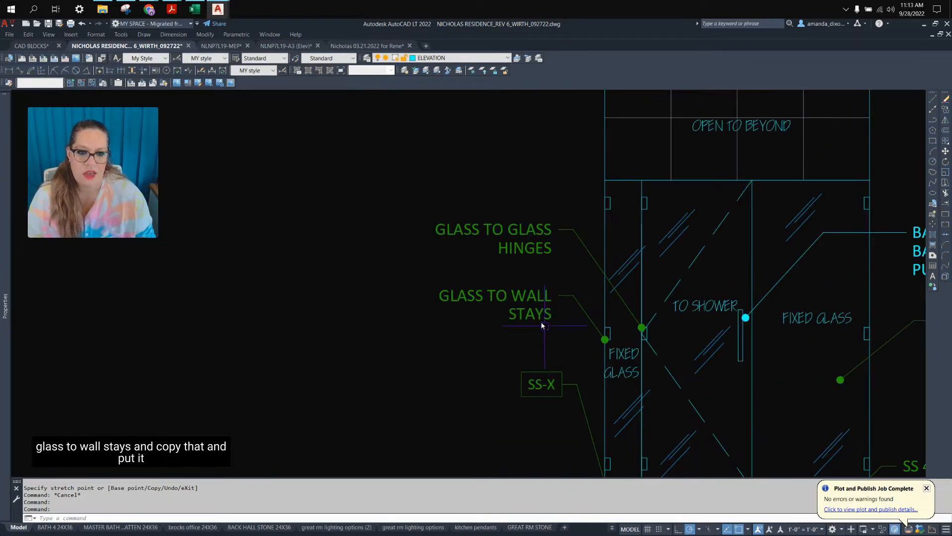
{"action": "left_click", "coordinate": [541, 321]}
{"action": "type", "text": "c"}
{"action": "key", "text": "Return"}
{"action": "left_click", "coordinate": [557, 308]}
{"action": "middle_click_drag", "start_coordinate": [724, 336], "coordinate": [185, 297]}
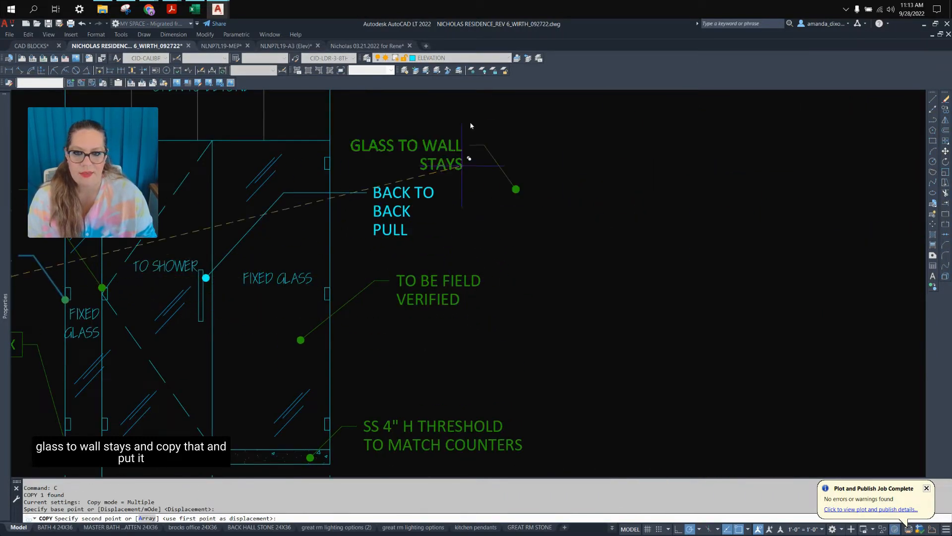
{"action": "left_click", "coordinate": [484, 158]}
{"action": "key", "text": "Return"}
- Attach the copied stays callout's leader to the upper stay on the wide fixed glass's outer edge
{"action": "left_click", "coordinate": [542, 174]}
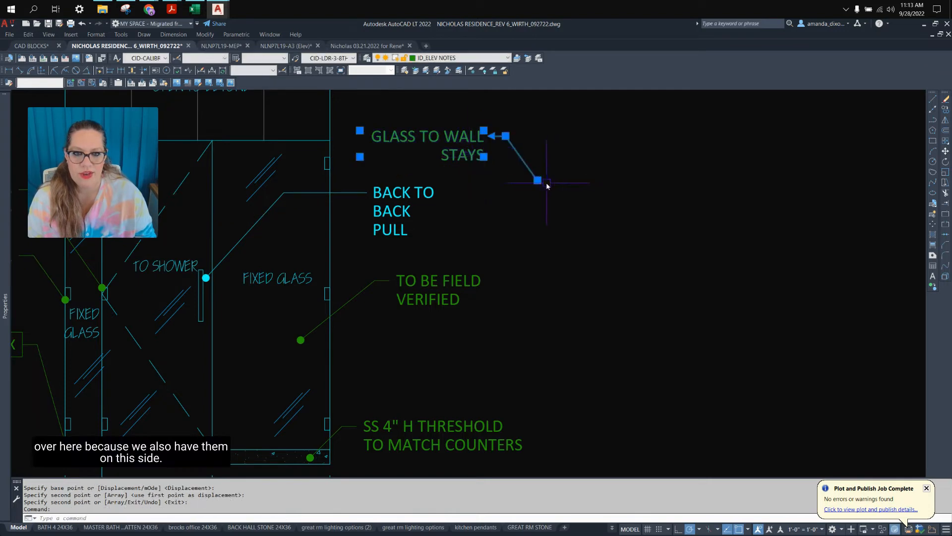
{"action": "scroll", "coordinate": [366, 163], "scroll_direction": "up", "scroll_amount": 5}
{"action": "scroll", "coordinate": [700, 221], "scroll_direction": "down", "scroll_amount": 3}
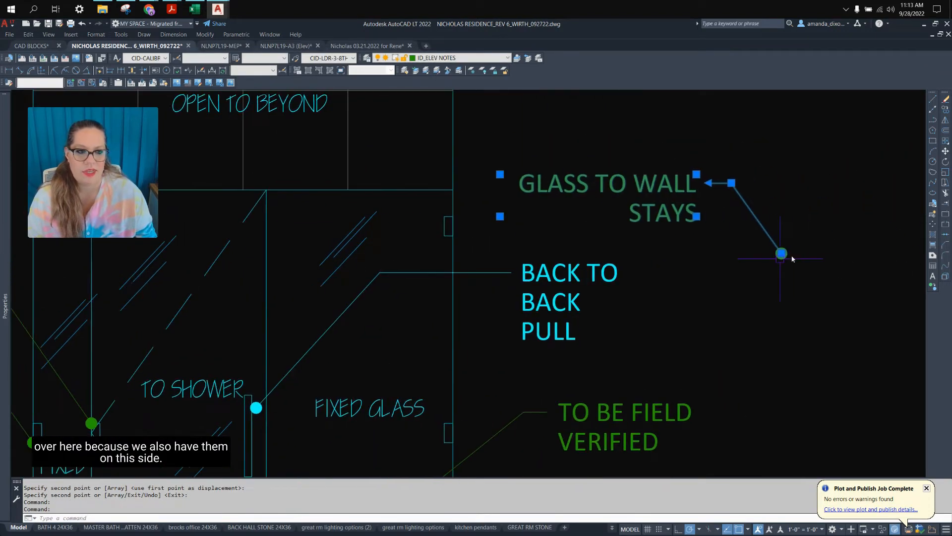
{"action": "left_click", "coordinate": [782, 253]}
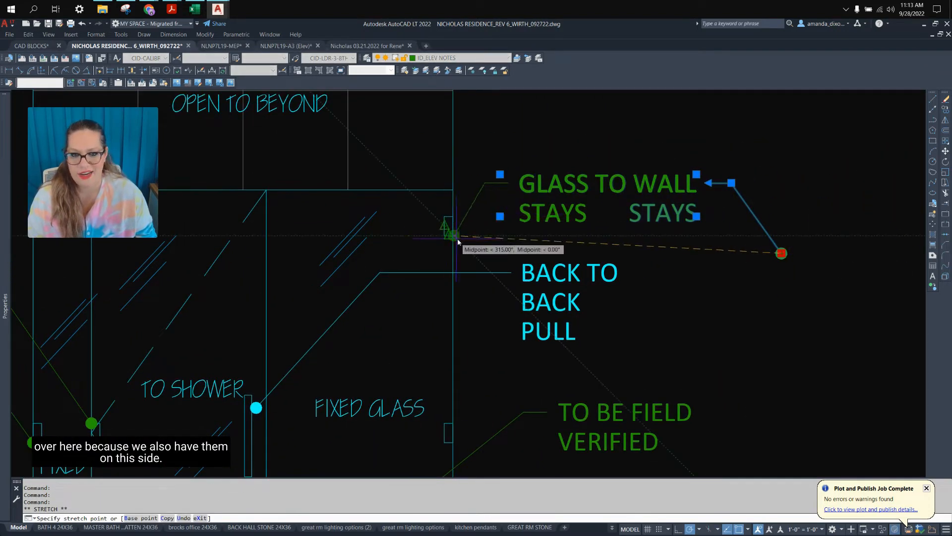
{"action": "left_click", "coordinate": [446, 227]}
{"action": "scroll", "coordinate": [665, 248], "scroll_direction": "down", "scroll_amount": 5}
{"action": "key", "text": "Escape"}
{"action": "middle_click_drag", "start_coordinate": [502, 217], "coordinate": [507, 220]}
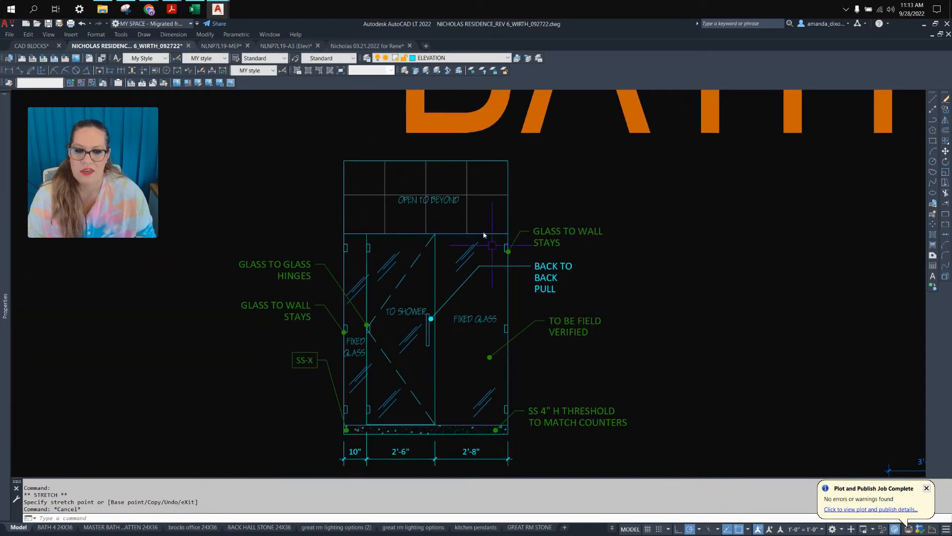
- Erase the old tile grid lines from the OPEN TO BEYOND area above the shower glass
{"action": "scroll", "coordinate": [471, 187], "scroll_direction": "up", "scroll_amount": 5}
{"action": "left_click", "coordinate": [524, 231]}
{"action": "left_click", "coordinate": [422, 169]}
{"action": "left_click", "coordinate": [421, 164]}
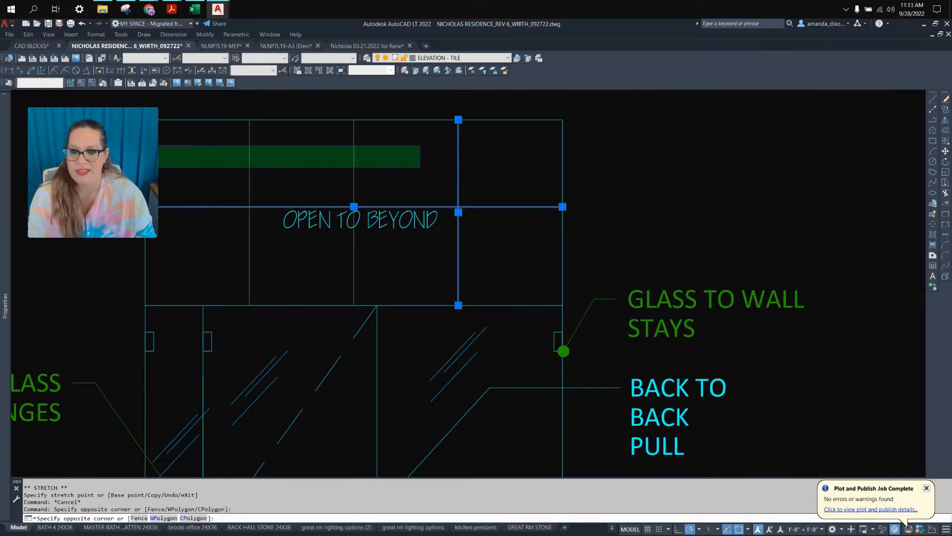
{"action": "left_click", "coordinate": [155, 144]}
{"action": "key", "text": "Delete"}
{"action": "scroll", "coordinate": [392, 209], "scroll_direction": "down", "scroll_amount": 5}
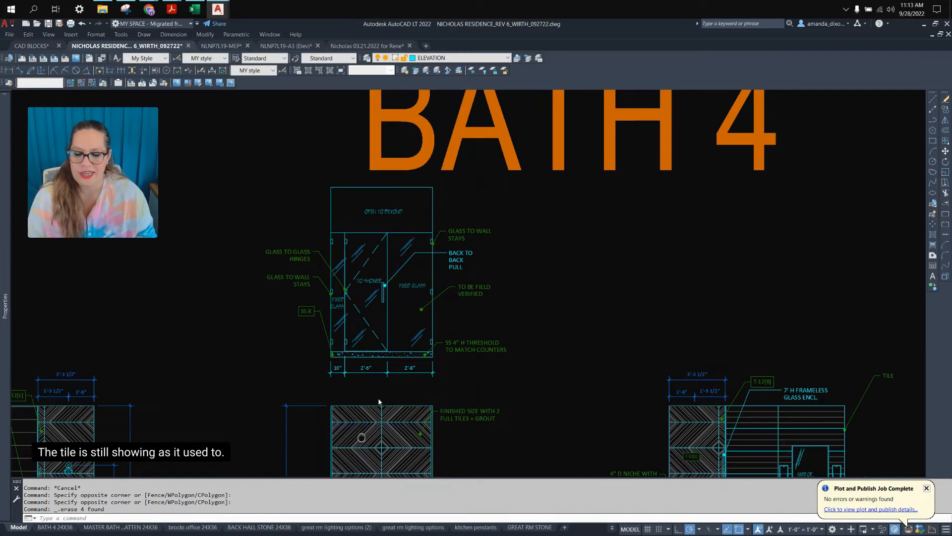
{"action": "scroll", "coordinate": [361, 438], "scroll_direction": "up", "scroll_amount": 5}
{"action": "left_click", "coordinate": [312, 250]}
{"action": "left_click", "coordinate": [633, 375]}
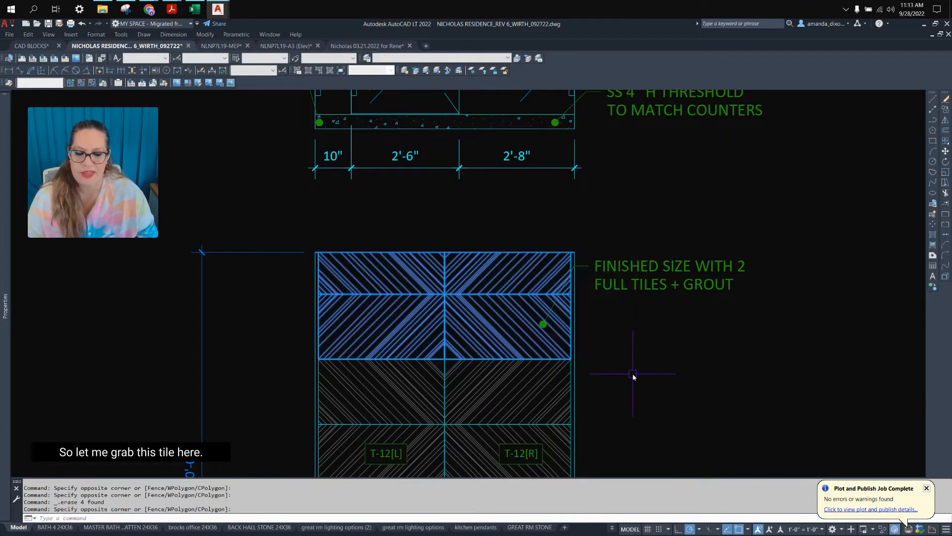
{"action": "type", "text": "c"}
{"action": "key", "text": "Return"}
{"action": "scroll", "coordinate": [578, 253], "scroll_direction": "up", "scroll_amount": 5}
{"action": "left_click", "coordinate": [591, 212]}
{"action": "scroll", "coordinate": [591, 213], "scroll_direction": "down", "scroll_amount": 5}
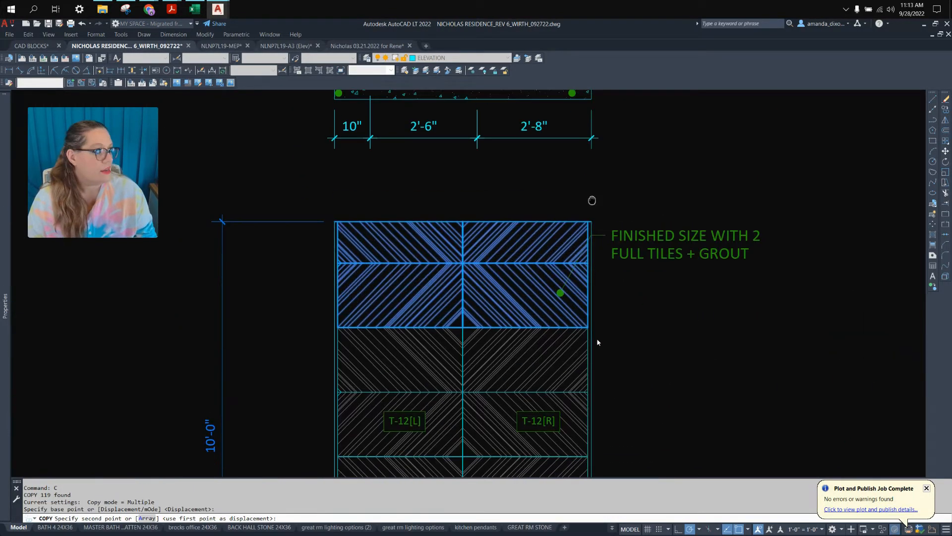
{"action": "scroll", "coordinate": [590, 146], "scroll_direction": "up", "scroll_amount": 4}
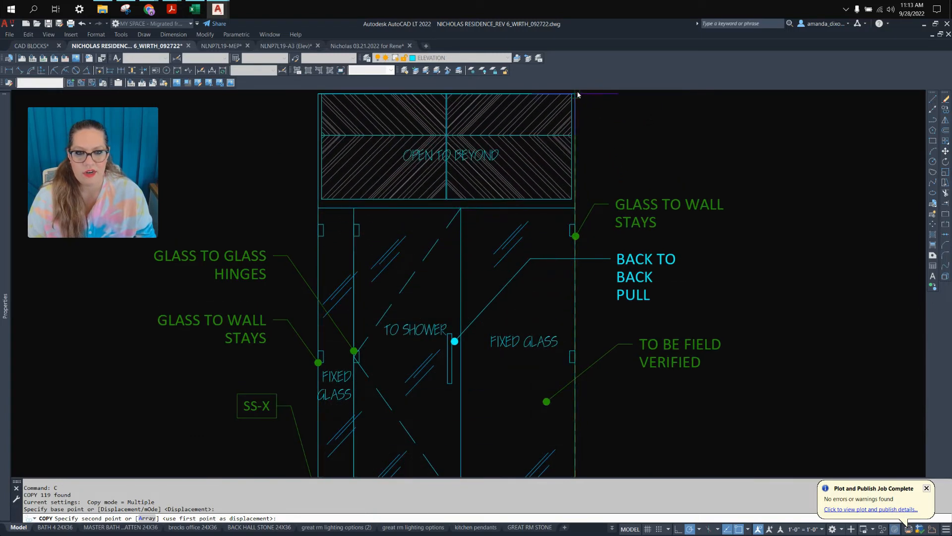
{"action": "key", "text": "Escape"}
- Copy the upper three rows of chevron tile from the elevation below into the OPEN TO BEYOND area, aligning the upper outer corners
{"action": "scroll", "coordinate": [589, 198], "scroll_direction": "down", "scroll_amount": 4}
{"action": "scroll", "coordinate": [562, 470], "scroll_direction": "up", "scroll_amount": 4}
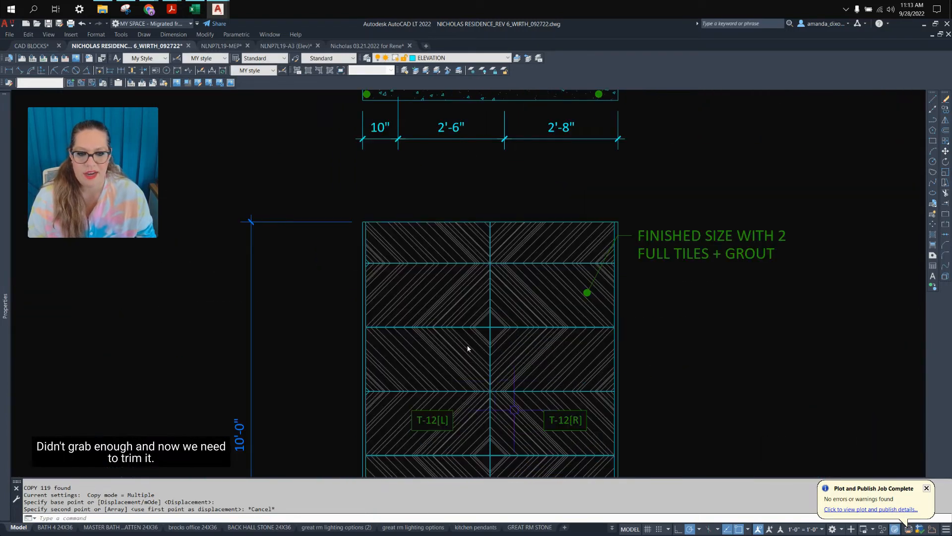
{"action": "left_click", "coordinate": [327, 182]}
{"action": "left_click", "coordinate": [638, 383]}
{"action": "type", "text": "c"}
{"action": "key", "text": "Return"}
{"action": "scroll", "coordinate": [623, 209], "scroll_direction": "up", "scroll_amount": 4}
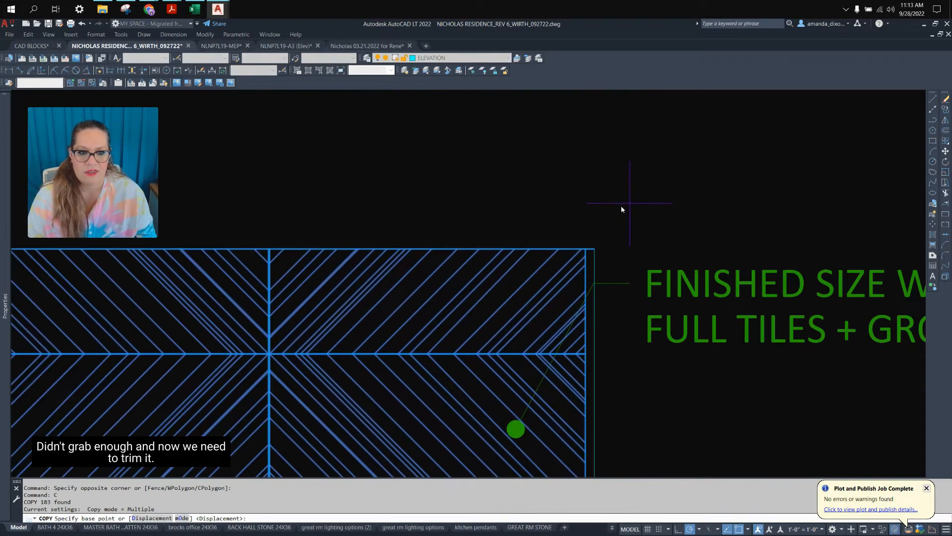
{"action": "left_click", "coordinate": [594, 256]}
{"action": "scroll", "coordinate": [579, 373], "scroll_direction": "down", "scroll_amount": 5}
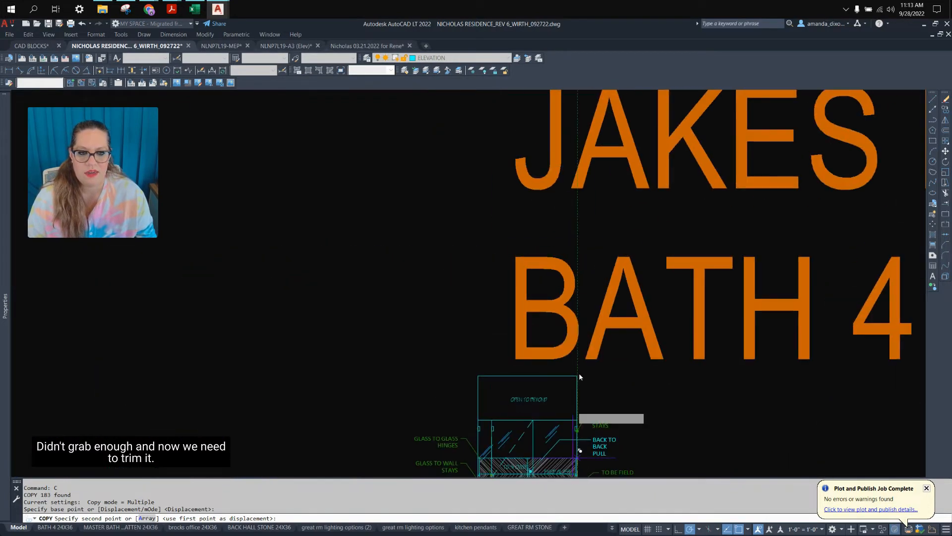
{"action": "scroll", "coordinate": [576, 431], "scroll_direction": "up", "scroll_amount": 4}
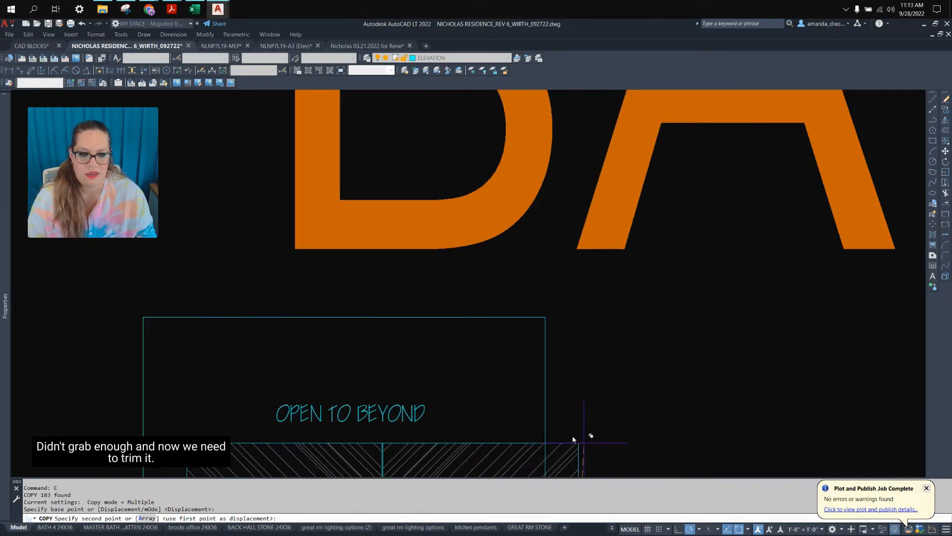
{"action": "left_click", "coordinate": [546, 319]}
{"action": "key", "text": "Return"}
{"action": "scroll", "coordinate": [513, 388], "scroll_direction": "down", "scroll_amount": 3}
{"action": "scroll", "coordinate": [510, 302], "scroll_direction": "up", "scroll_amount": 3}
{"action": "scroll", "coordinate": [489, 299], "scroll_direction": "down", "scroll_amount": 3}
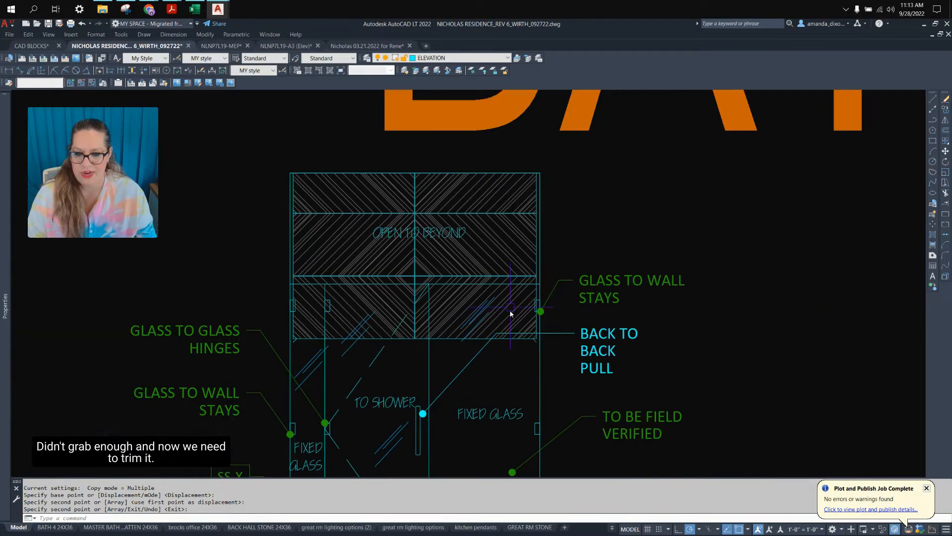
- Trim the diagonal tile lines hanging below the glass's top edge on the wide fixed glass side, using that edge as the cutting edge
{"action": "scroll", "coordinate": [510, 310], "scroll_direction": "up", "scroll_amount": 1}
{"action": "type", "text": "tr"}
{"action": "key", "text": "Return"}
{"action": "scroll", "coordinate": [487, 323], "scroll_direction": "up", "scroll_amount": 5}
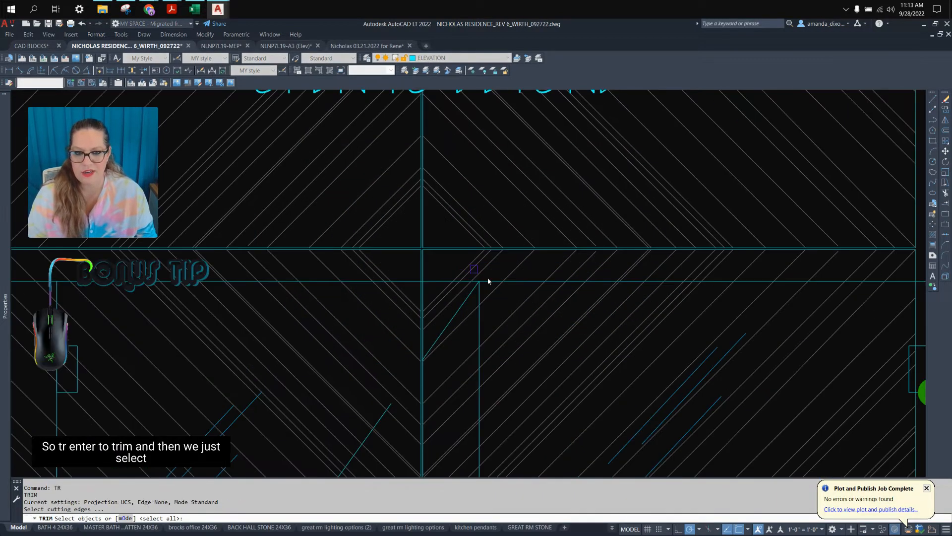
{"action": "key", "text": "Return"}
{"action": "scroll", "coordinate": [713, 319], "scroll_direction": "down", "scroll_amount": 2}
{"action": "scroll", "coordinate": [798, 293], "scroll_direction": "up", "scroll_amount": 3}
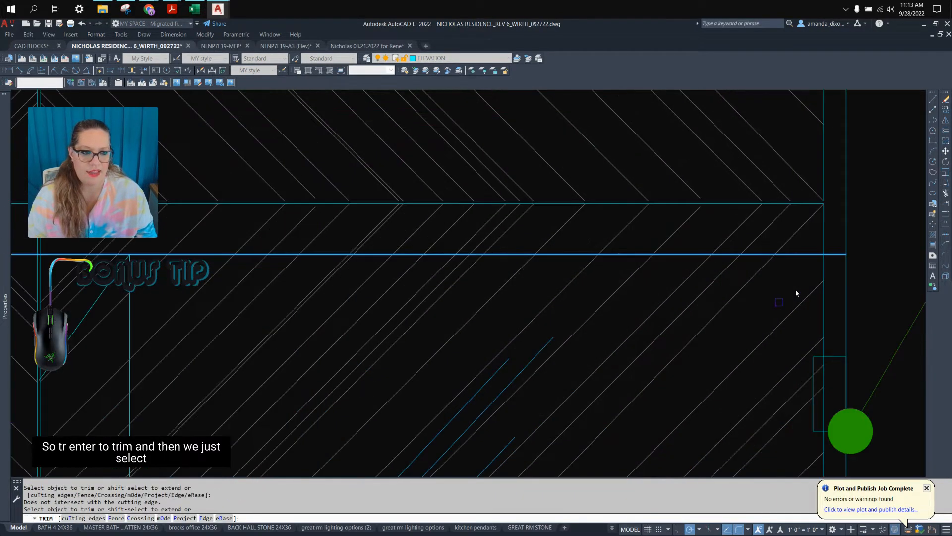
{"action": "left_click", "coordinate": [803, 296]}
{"action": "left_click_drag", "start_coordinate": [789, 276], "coordinate": [149, 288]}
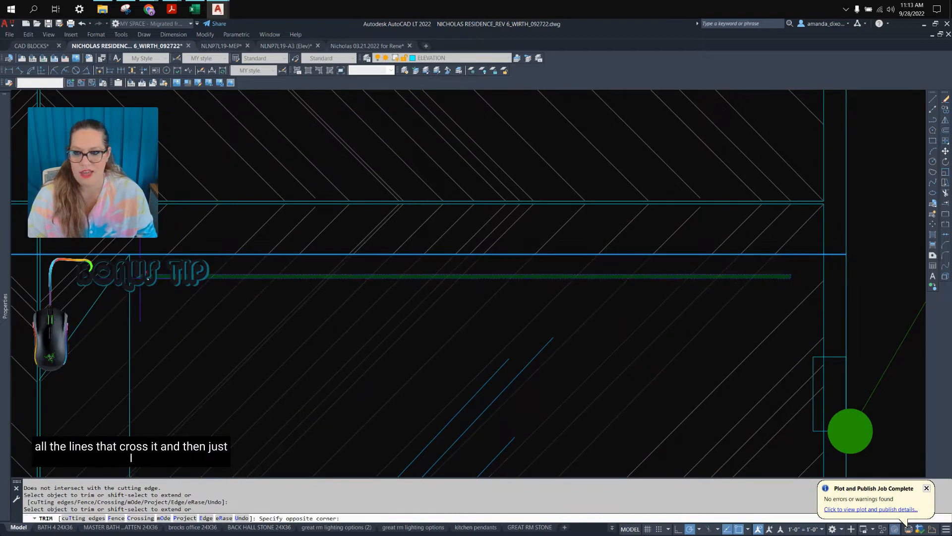
{"action": "middle_click_drag", "start_coordinate": [105, 279], "coordinate": [598, 293]}
{"action": "left_click", "coordinate": [584, 294]}
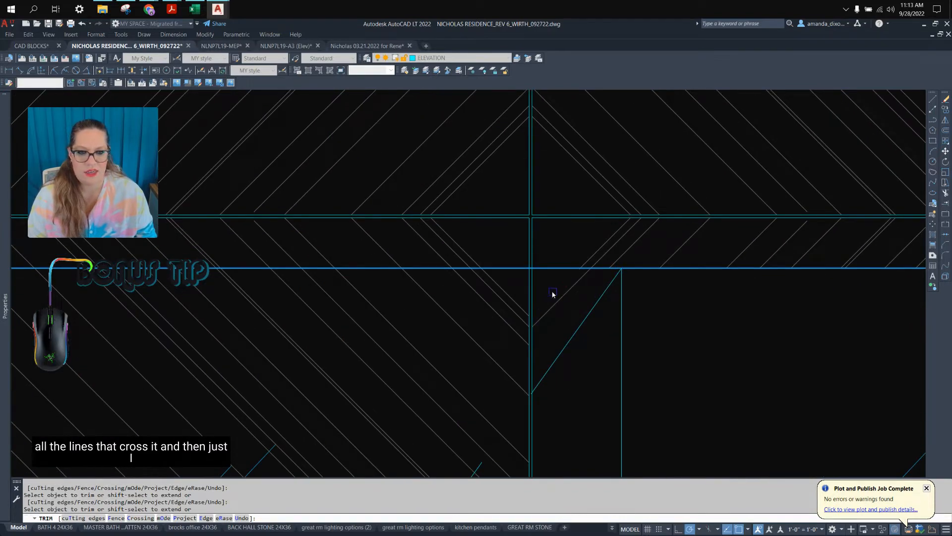
- Trim the diagonal tile lines below the glass's top edge from the chevron's center joint across to the narrow fixed glass
{"action": "left_click", "coordinate": [514, 285]}
{"action": "scroll", "coordinate": [482, 284], "scroll_direction": "down", "scroll_amount": 4}
{"action": "mouse_move", "coordinate": [302, 312]}
{"action": "middle_mouse_down"}
{"action": "mouse_move", "coordinate": [381, 319]}
{"action": "mouse_move", "coordinate": [564, 289]}
{"action": "middle_mouse_up"}
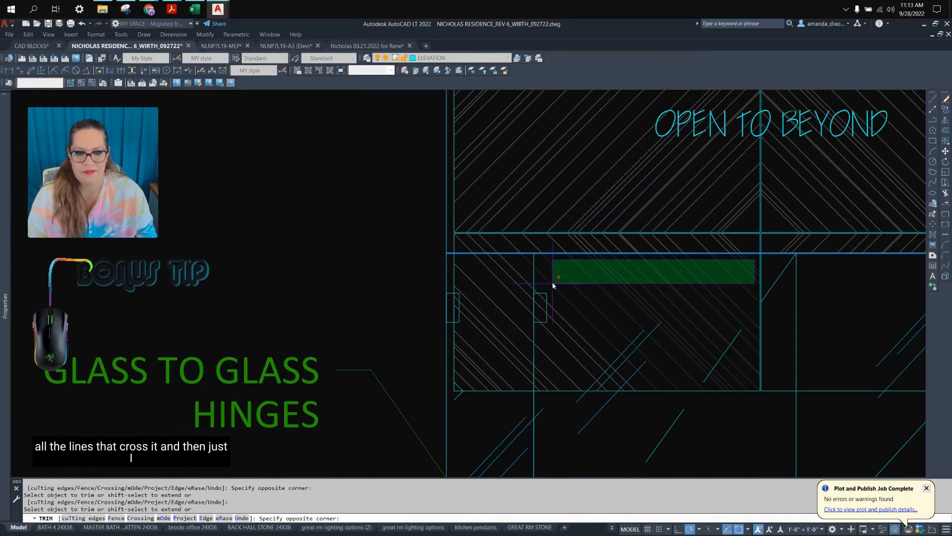
{"action": "left_click", "coordinate": [551, 279]}
{"action": "scroll", "coordinate": [524, 259], "scroll_direction": "up", "scroll_amount": 2}
{"action": "left_click", "coordinate": [511, 264]}
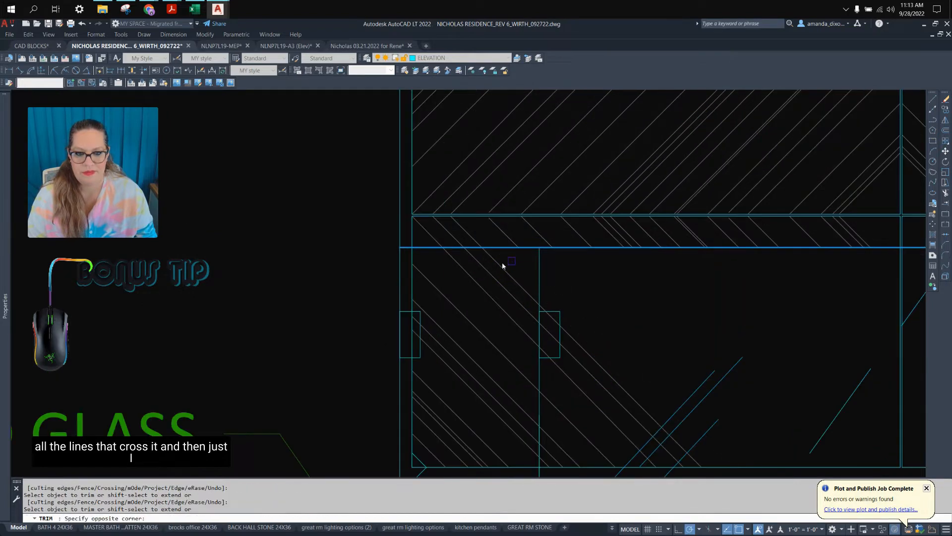
{"action": "left_click", "coordinate": [425, 268]}
{"action": "key", "text": "Return"}
{"action": "scroll", "coordinate": [561, 322], "scroll_direction": "down", "scroll_amount": 4}
{"action": "scroll", "coordinate": [480, 292], "scroll_direction": "up", "scroll_amount": 2}
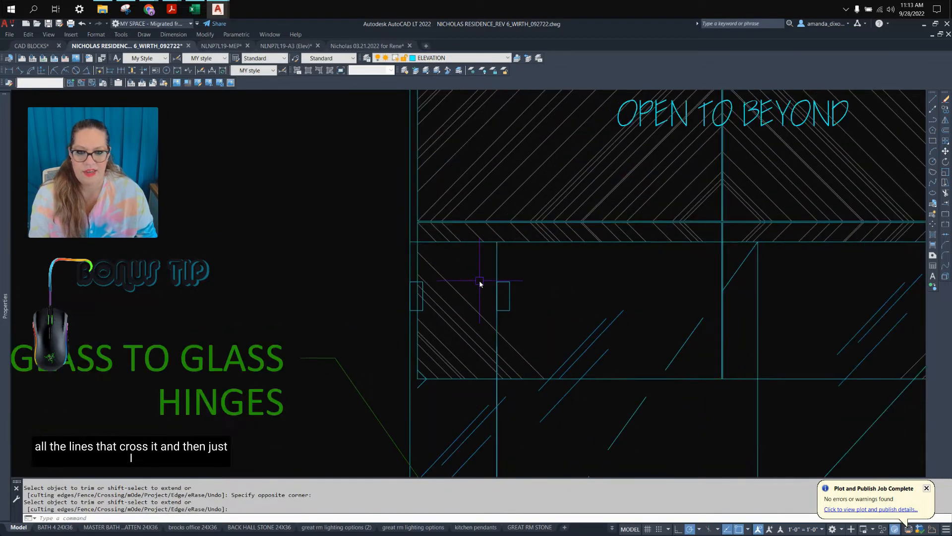
- Trim the remaining vertical tile joints back to the glass's top edge and remove the leftover tile outline below it
{"action": "key", "text": "Return"}
{"action": "type", "text": "TR"}
{"action": "key", "text": "Return"}
{"action": "scroll", "coordinate": [439, 249], "scroll_direction": "up", "scroll_amount": 2}
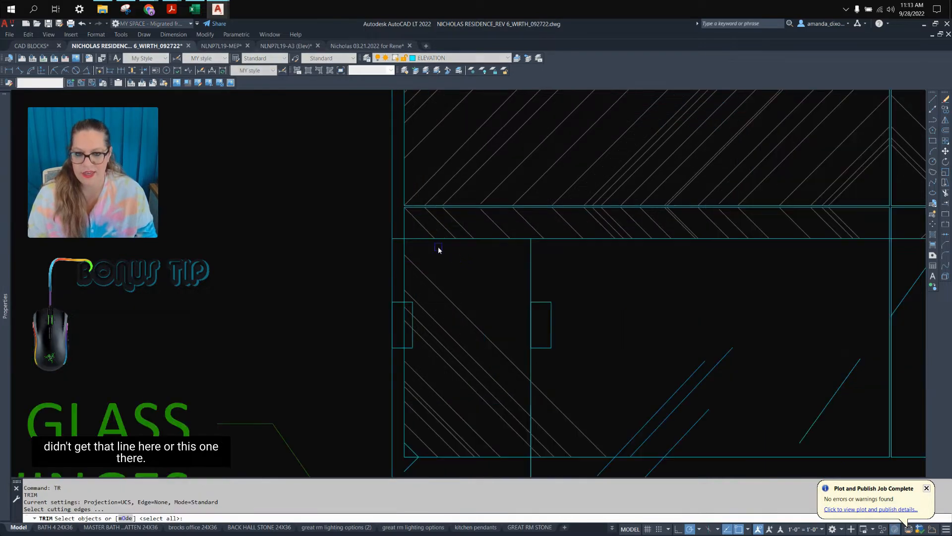
{"action": "left_click", "coordinate": [419, 240]}
{"action": "key", "text": "Return"}
{"action": "left_click", "coordinate": [418, 240]}
{"action": "left_click", "coordinate": [405, 246]}
{"action": "scroll", "coordinate": [434, 260], "scroll_direction": "down", "scroll_amount": 2}
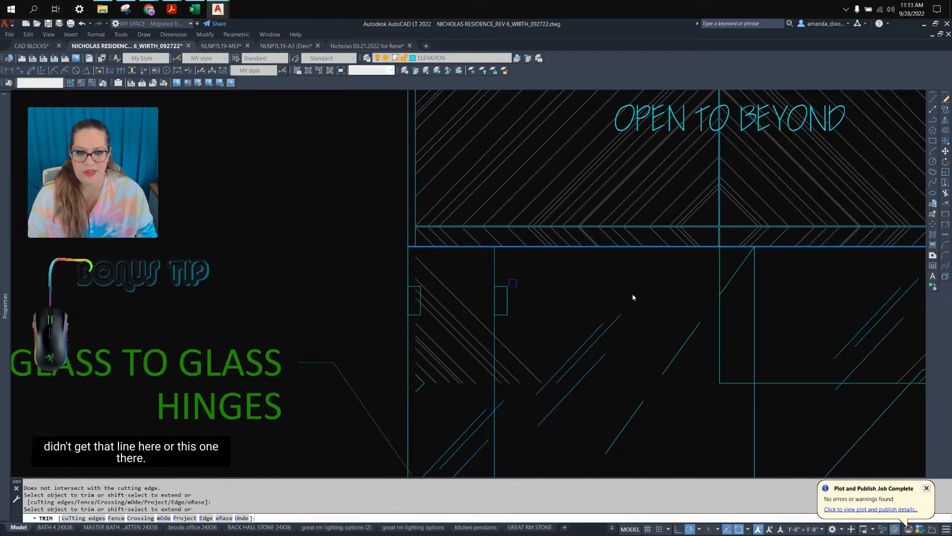
{"action": "left_click", "coordinate": [716, 281]}
{"action": "scroll", "coordinate": [722, 280], "scroll_direction": "down", "scroll_amount": 2}
{"action": "middle_click_drag", "start_coordinate": [863, 331], "coordinate": [483, 357]}
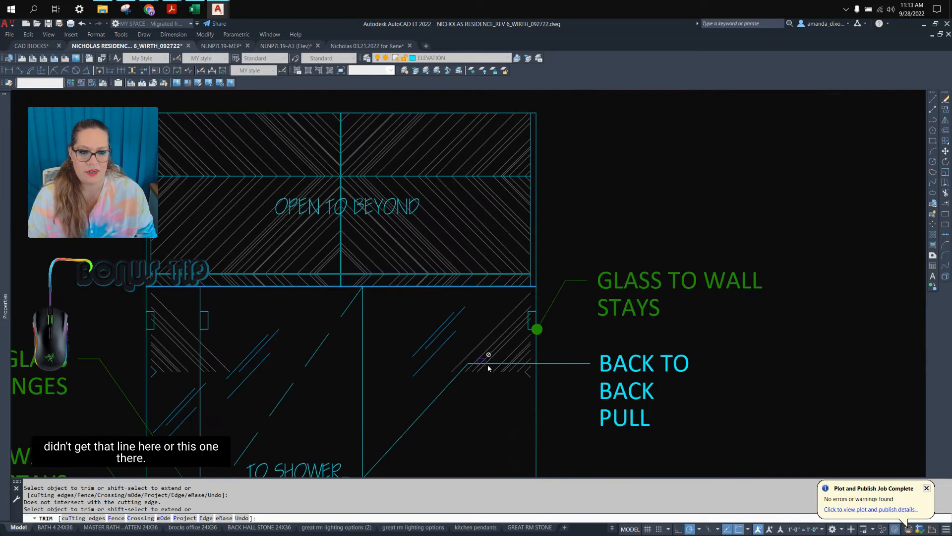
{"action": "key", "text": "Return"}
- Erase the leftover tile line fragments over the wide fixed glass panel
{"action": "scroll", "coordinate": [518, 363], "scroll_direction": "up", "scroll_amount": 4}
{"action": "left_click_drag", "start_coordinate": [554, 386], "coordinate": [425, 408]}
{"action": "key", "text": "Delete"}
{"action": "left_click_drag", "start_coordinate": [499, 338], "coordinate": [436, 250]}
{"action": "key", "text": "Delete"}
- Erase the leftover diagonal tile lines and the small corner fragment over the narrow fixed glass and door
{"action": "scroll", "coordinate": [443, 278], "scroll_direction": "down", "scroll_amount": 2}
{"action": "mouse_move", "coordinate": [287, 329]}
{"action": "middle_mouse_down"}
{"action": "mouse_move", "coordinate": [474, 356]}
{"action": "mouse_move", "coordinate": [853, 305]}
{"action": "middle_mouse_up"}
{"action": "left_click", "coordinate": [523, 217]}
{"action": "left_click", "coordinate": [490, 328]}
{"action": "key", "text": "Delete"}
{"action": "left_click", "coordinate": [489, 337]}
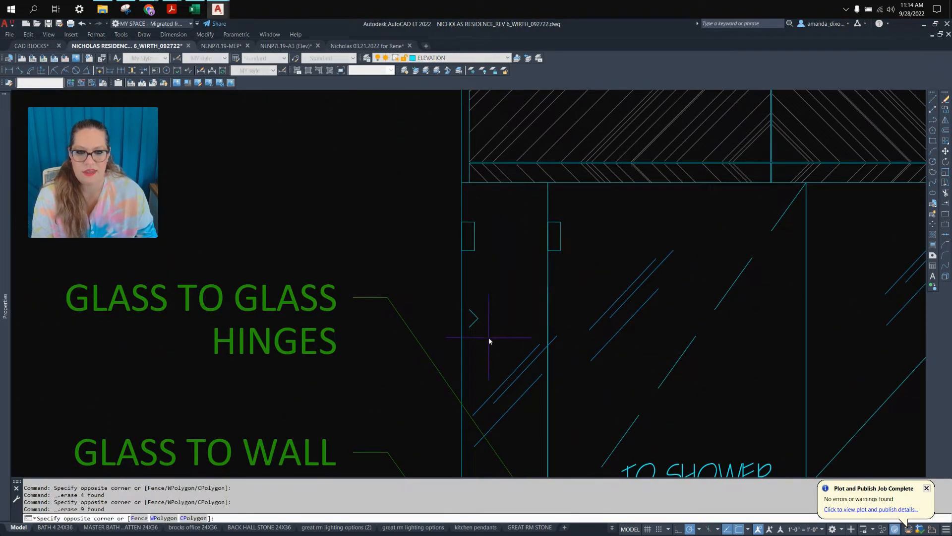
{"action": "left_click", "coordinate": [478, 305]}
{"action": "key", "text": "Delete"}
{"action": "scroll", "coordinate": [503, 310], "scroll_direction": "down", "scroll_amount": 5}
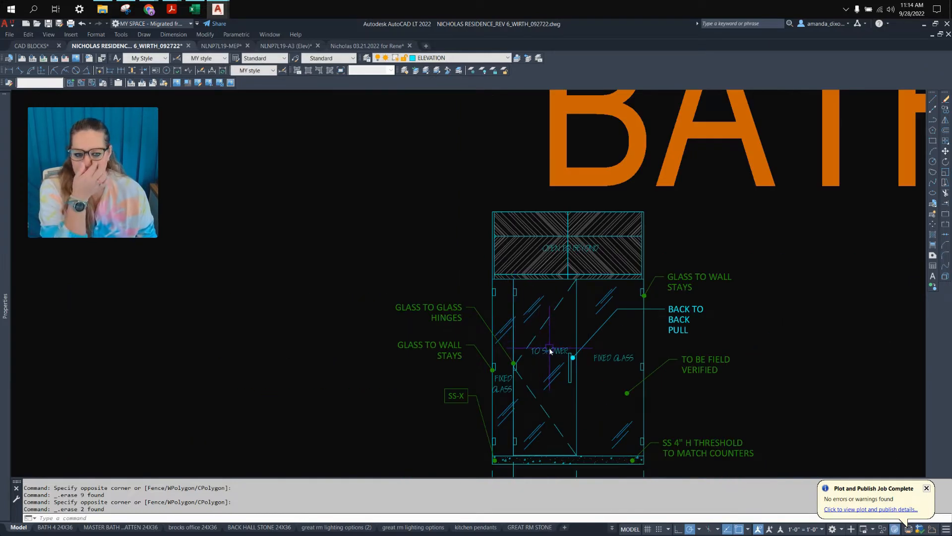
{"action": "middle_click_drag", "start_coordinate": [680, 383], "coordinate": [655, 347]}
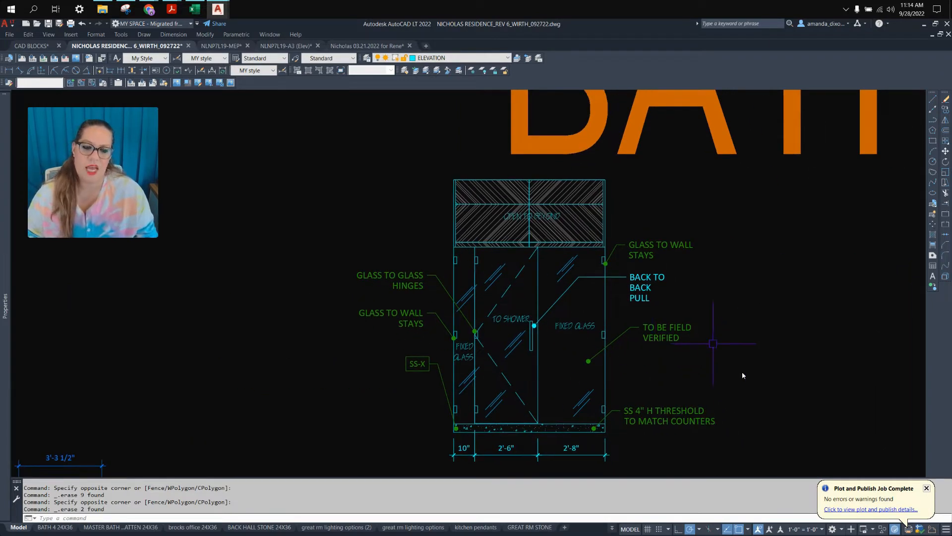
{"action": "middle_click_drag", "start_coordinate": [742, 375], "coordinate": [738, 355]}
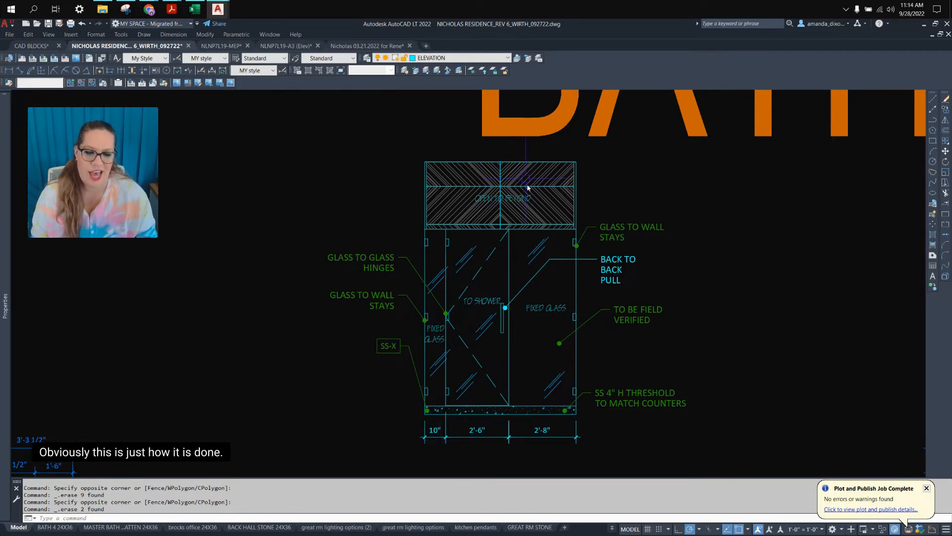
{"action": "scroll", "coordinate": [527, 188], "scroll_direction": "up", "scroll_amount": 8}
{"action": "scroll", "coordinate": [401, 190], "scroll_direction": "up", "scroll_amount": 6}
{"action": "middle_click_drag", "start_coordinate": [297, 186], "coordinate": [531, 286]}
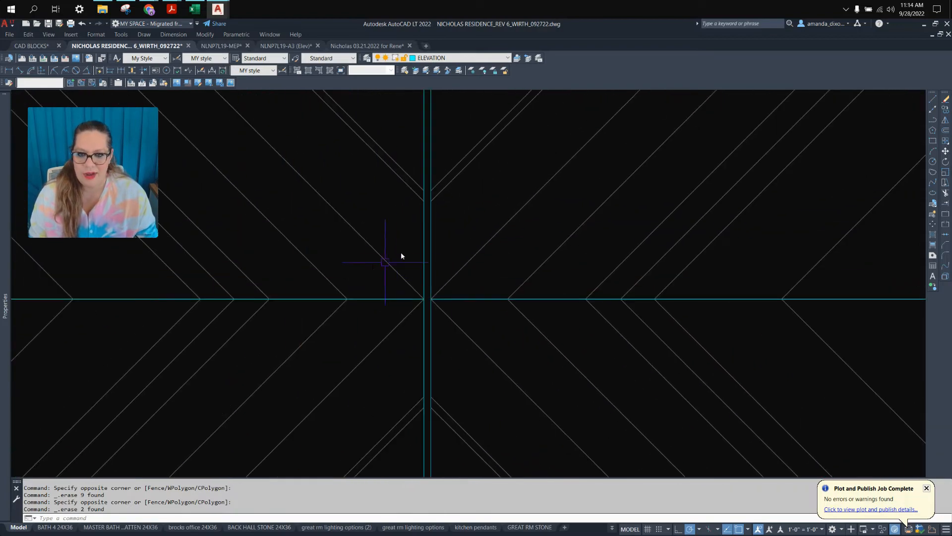
{"action": "left_click", "coordinate": [467, 197]}
{"action": "left_click", "coordinate": [416, 239]}
{"action": "scroll", "coordinate": [417, 239], "scroll_direction": "down", "scroll_amount": 2}
{"action": "left_click", "coordinate": [435, 314]}
{"action": "left_click", "coordinate": [410, 312]}
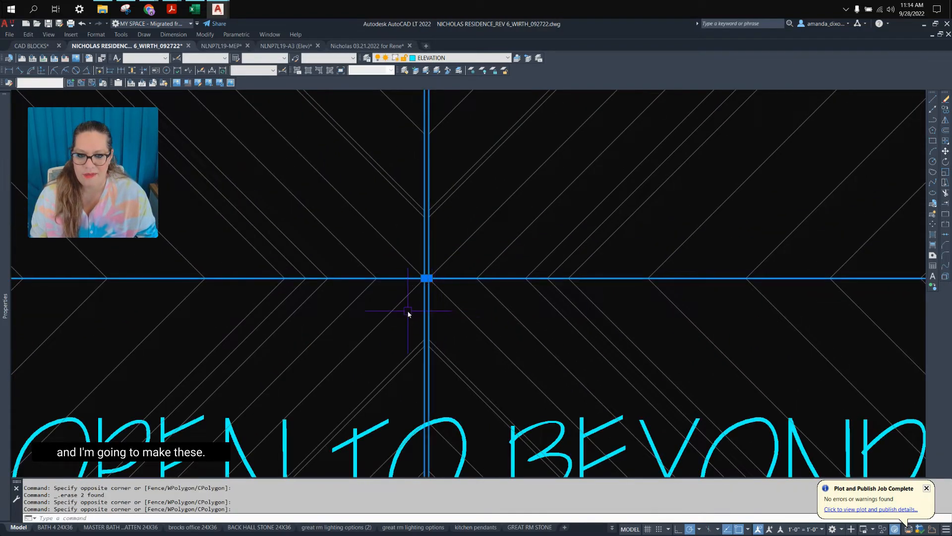
{"action": "scroll", "coordinate": [413, 311], "scroll_direction": "down", "scroll_amount": 6}
{"action": "key", "text": "Escape"}
- Match the properties of a diagonal tile line onto the horizontal and vertical center joints of the tile above the shower glass
{"action": "left_click", "coordinate": [444, 314]}
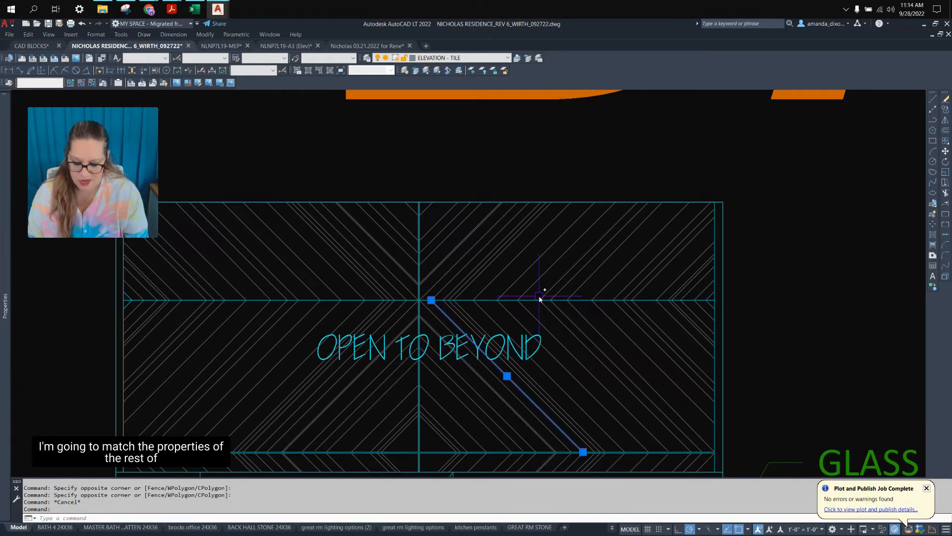
{"action": "type", "text": "mat"}
{"action": "key", "text": "Return"}
{"action": "scroll", "coordinate": [438, 311], "scroll_direction": "up", "scroll_amount": 4}
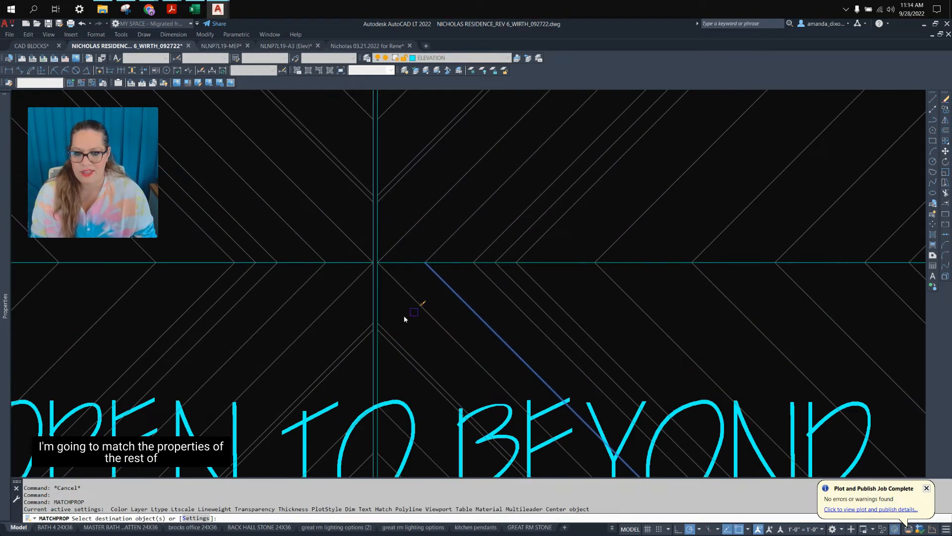
{"action": "left_click", "coordinate": [397, 319]}
{"action": "left_click", "coordinate": [325, 223]}
- Apply the same tile-line properties to the lower horizontal joint and the short vertical joint just above the glass
{"action": "scroll", "coordinate": [393, 274], "scroll_direction": "down", "scroll_amount": 4}
{"action": "scroll", "coordinate": [459, 316], "scroll_direction": "up", "scroll_amount": 4}
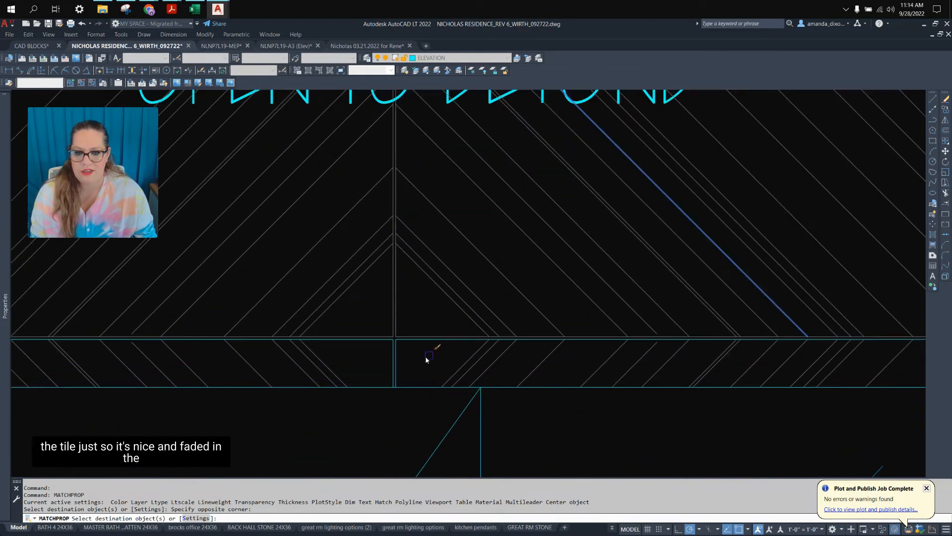
{"action": "left_click", "coordinate": [427, 358]}
{"action": "left_click", "coordinate": [367, 308]}
{"action": "scroll", "coordinate": [415, 318], "scroll_direction": "down", "scroll_amount": 6}
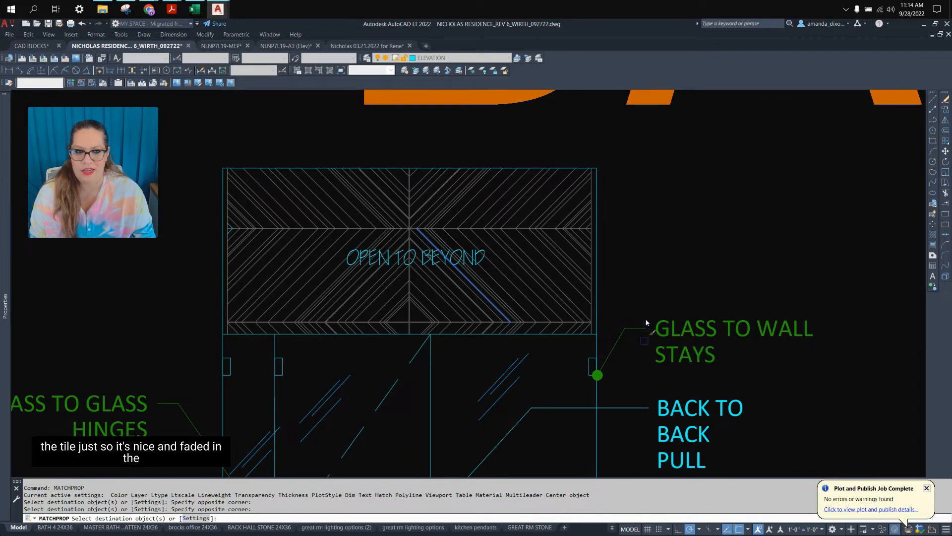
- Apply the tile-line properties to the small chevron at the tile's outer edge and finish matching
{"action": "scroll", "coordinate": [239, 201], "scroll_direction": "up", "scroll_amount": 8}
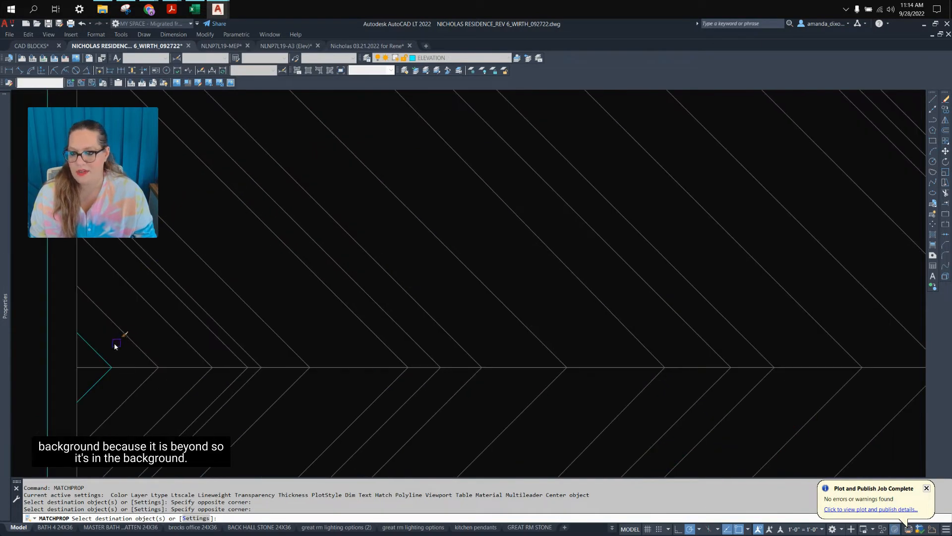
{"action": "left_click", "coordinate": [87, 393]}
{"action": "scroll", "coordinate": [448, 380], "scroll_direction": "down", "scroll_amount": 6}
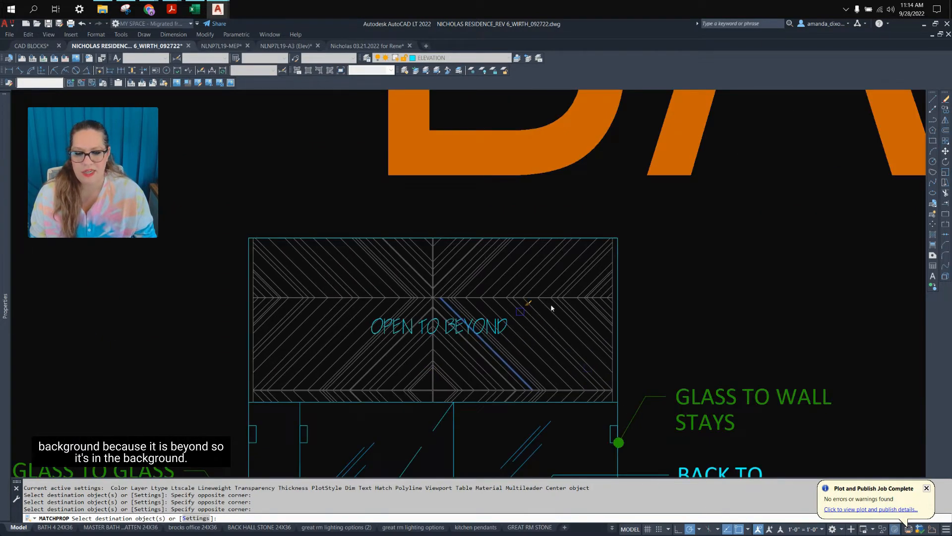
{"action": "scroll", "coordinate": [551, 308], "scroll_direction": "up", "scroll_amount": 5}
{"action": "scroll", "coordinate": [578, 296], "scroll_direction": "down", "scroll_amount": 7}
{"action": "key", "text": "Return"}
- Copy the three WT-1 arrow tags and the DL-5 tag from beside the Bath 4 plan views into the Theater Bar on the floor plan
{"action": "scroll", "coordinate": [739, 412], "scroll_direction": "down", "scroll_amount": 4}
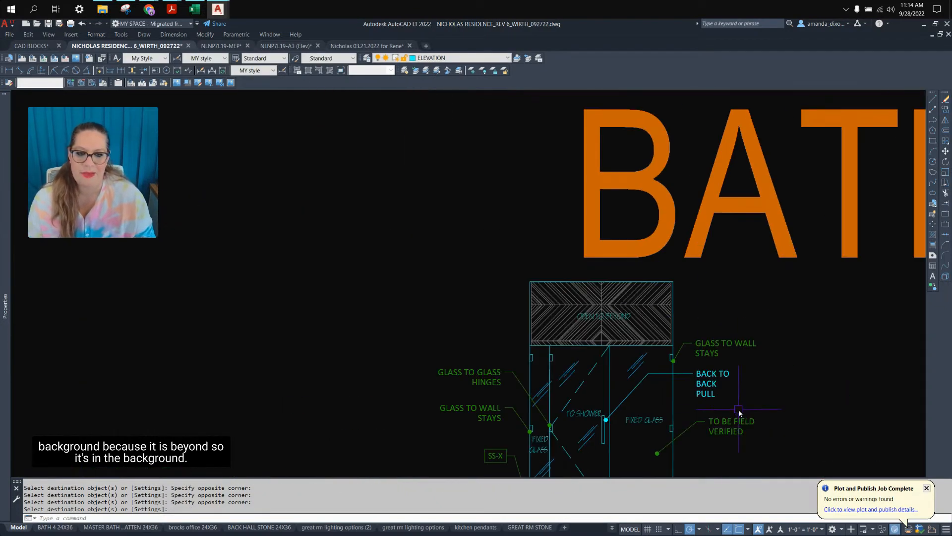
{"action": "middle_click_drag", "start_coordinate": [556, 239], "coordinate": [559, 246]}
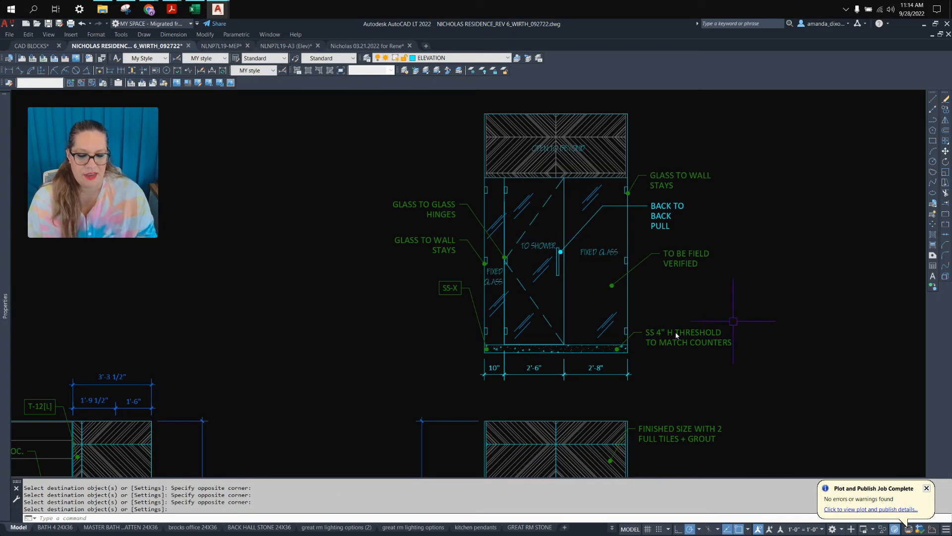
{"action": "scroll", "coordinate": [678, 360], "scroll_direction": "down", "scroll_amount": 2}
{"action": "middle_click_drag", "start_coordinate": [684, 389], "coordinate": [617, 291]}
{"action": "scroll", "coordinate": [448, 241], "scroll_direction": "down", "scroll_amount": 3}
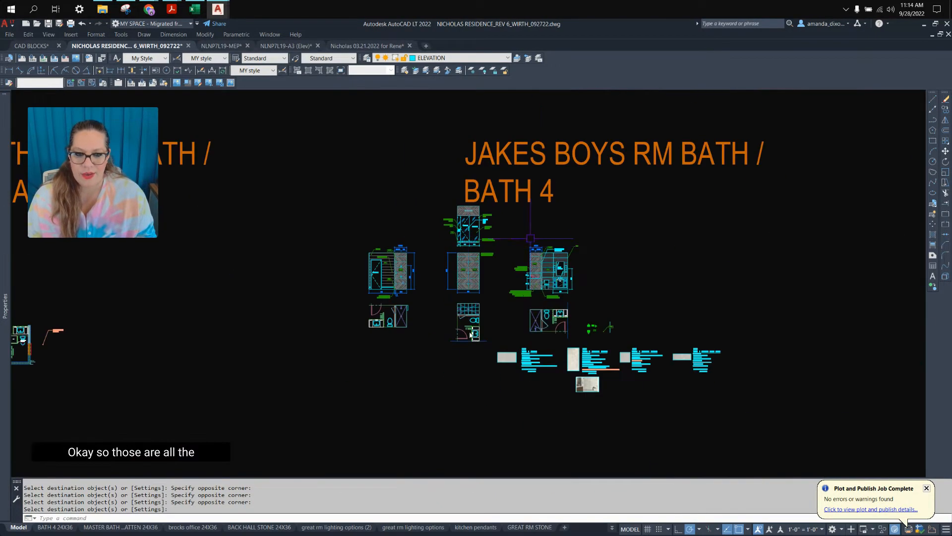
{"action": "scroll", "coordinate": [504, 334], "scroll_direction": "up", "scroll_amount": 3}
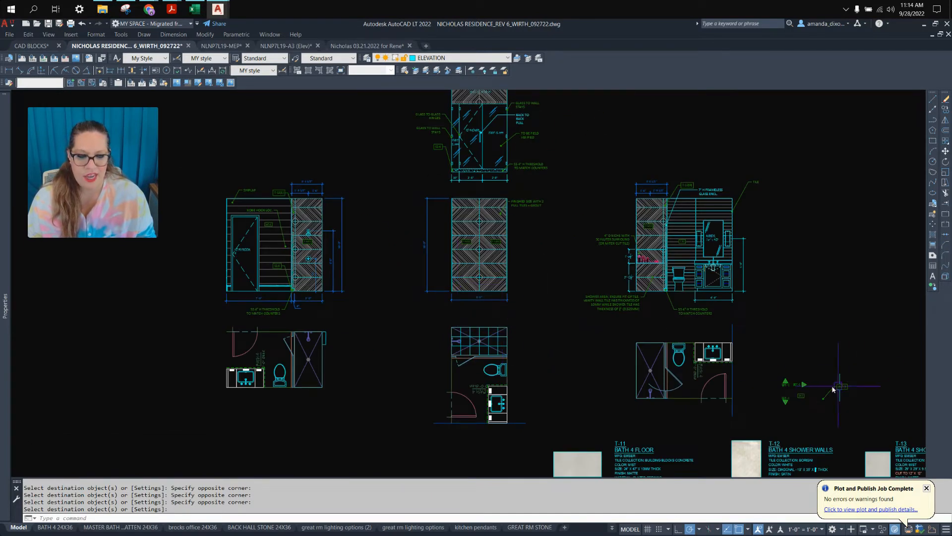
{"action": "scroll", "coordinate": [584, 350], "scroll_direction": "up", "scroll_amount": 2}
{"action": "scroll", "coordinate": [683, 354], "scroll_direction": "up", "scroll_amount": 1}
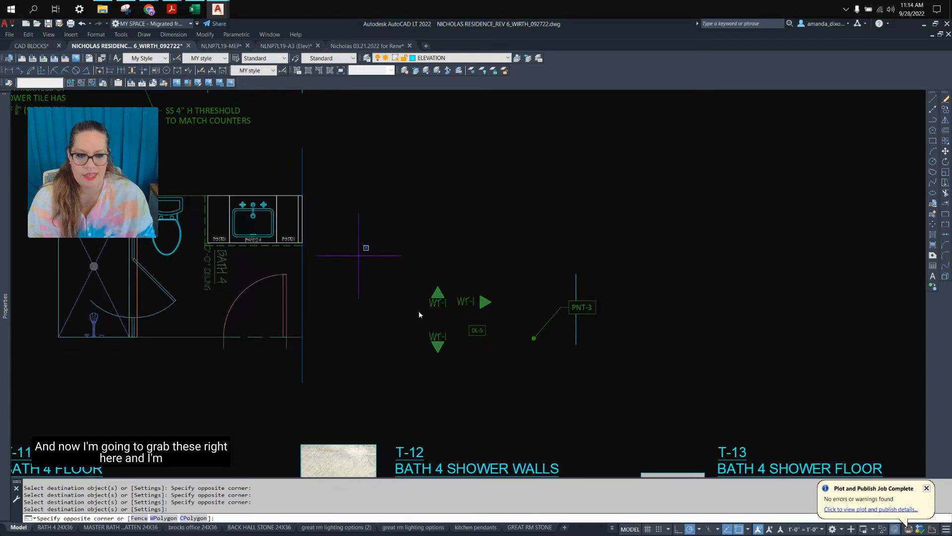
{"action": "left_click_drag", "start_coordinate": [357, 254], "coordinate": [509, 391]}
{"action": "type", "text": "c"}
{"action": "key", "text": "Return"}
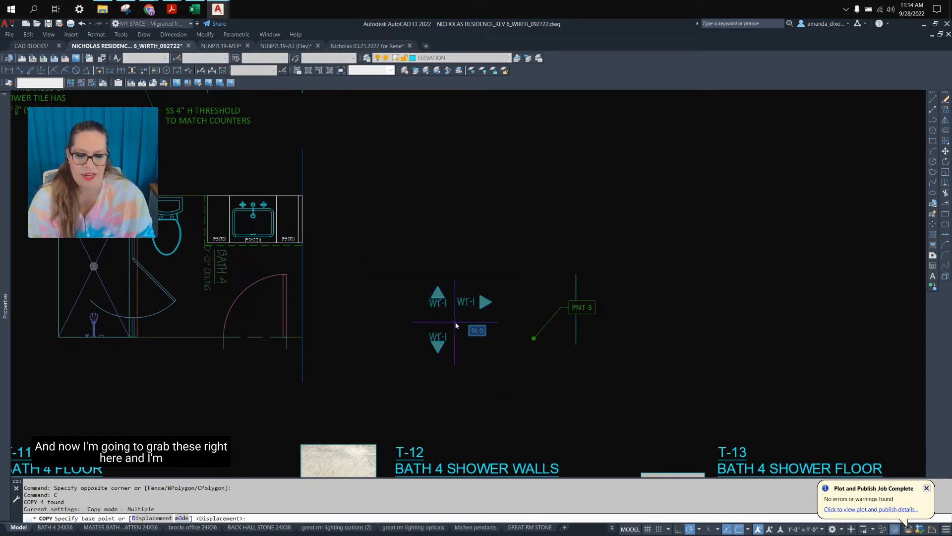
{"action": "left_click", "coordinate": [457, 319]}
{"action": "scroll", "coordinate": [457, 319], "scroll_direction": "down", "scroll_amount": 3}
{"action": "scroll", "coordinate": [404, 437], "scroll_direction": "up", "scroll_amount": 5}
{"action": "scroll", "coordinate": [237, 326], "scroll_direction": "down", "scroll_amount": 3}
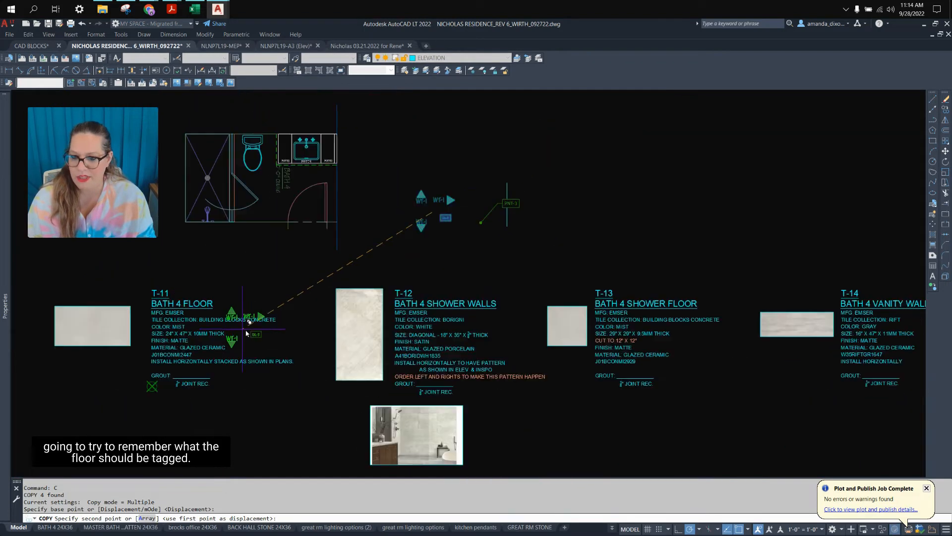
{"action": "middle_click_drag", "start_coordinate": [254, 343], "coordinate": [637, 345]}
{"action": "scroll", "coordinate": [637, 345], "scroll_direction": "up", "scroll_amount": 2}
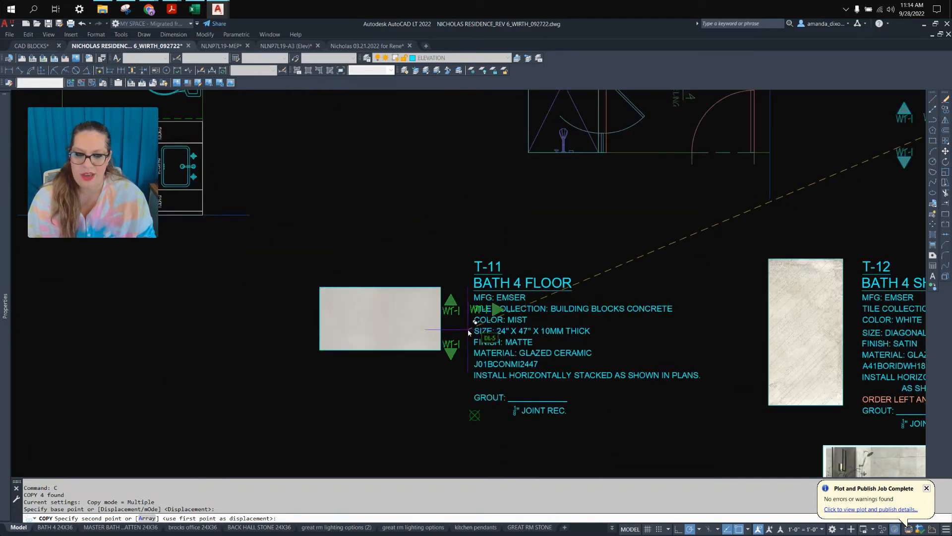
{"action": "scroll", "coordinate": [638, 323], "scroll_direction": "down", "scroll_amount": 10}
{"action": "middle_click_drag", "start_coordinate": [344, 365], "coordinate": [854, 325]}
{"action": "scroll", "coordinate": [854, 326], "scroll_direction": "down", "scroll_amount": 2}
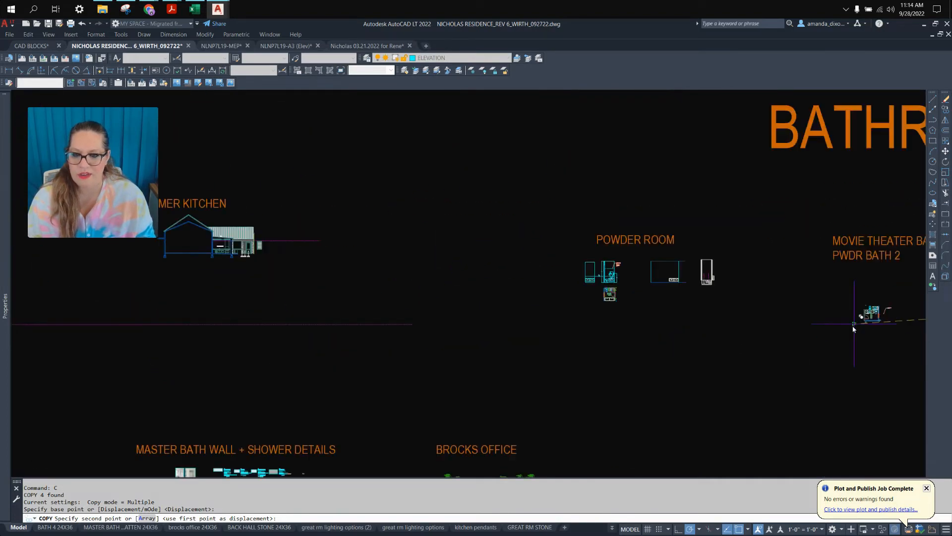
{"action": "scroll", "coordinate": [853, 325], "scroll_direction": "down", "scroll_amount": 6}
{"action": "middle_click_drag", "start_coordinate": [540, 415], "coordinate": [681, 366]}
{"action": "scroll", "coordinate": [681, 365], "scroll_direction": "up", "scroll_amount": 7}
{"action": "scroll", "coordinate": [302, 348], "scroll_direction": "up", "scroll_amount": 10}
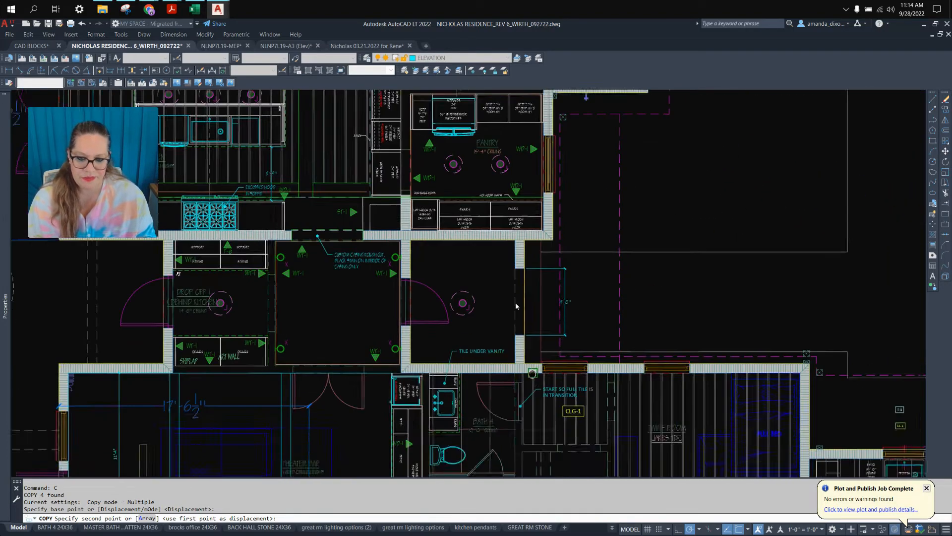
{"action": "scroll", "coordinate": [434, 229], "scroll_direction": "up", "scroll_amount": 6}
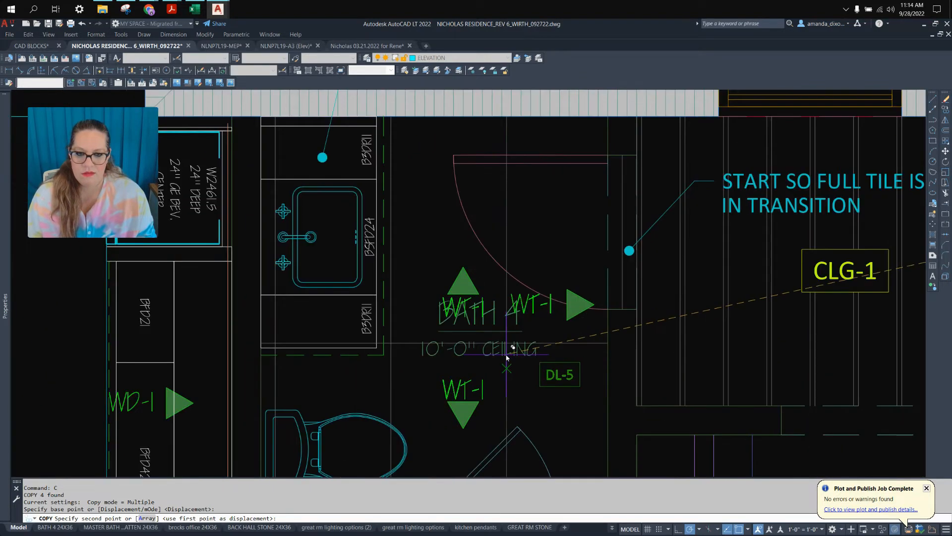
{"action": "scroll", "coordinate": [535, 288], "scroll_direction": "down", "scroll_amount": 4}
{"action": "middle_click_drag", "start_coordinate": [536, 289], "coordinate": [576, 303]}
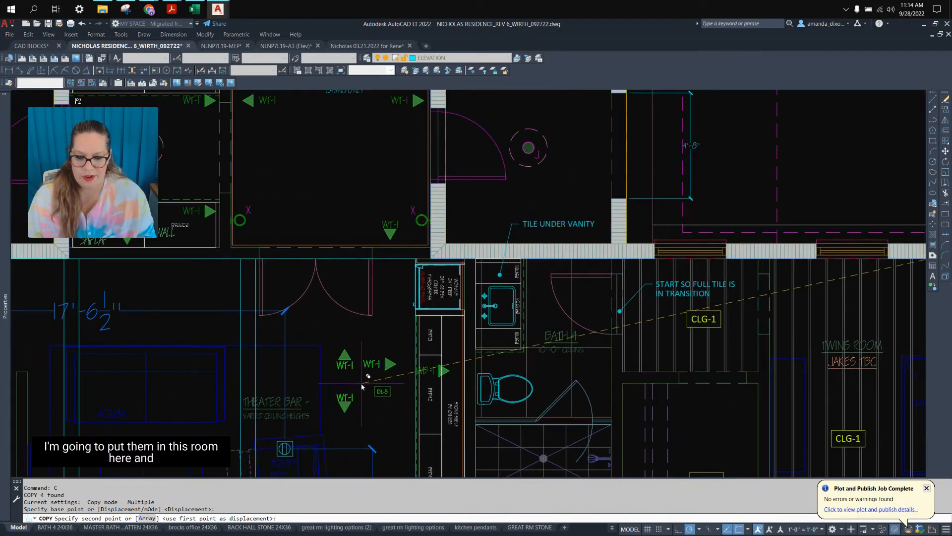
{"action": "left_click", "coordinate": [362, 384]}
{"action": "key", "text": "Escape"}
- Copy the DL-5 tag from the Theater Bar to below the Bath 4 ceiling height text on the floor plan
{"action": "scroll", "coordinate": [386, 400], "scroll_direction": "up", "scroll_amount": 2}
{"action": "left_click", "coordinate": [382, 387]}
{"action": "type", "text": "C"}
{"action": "key", "text": "Return"}
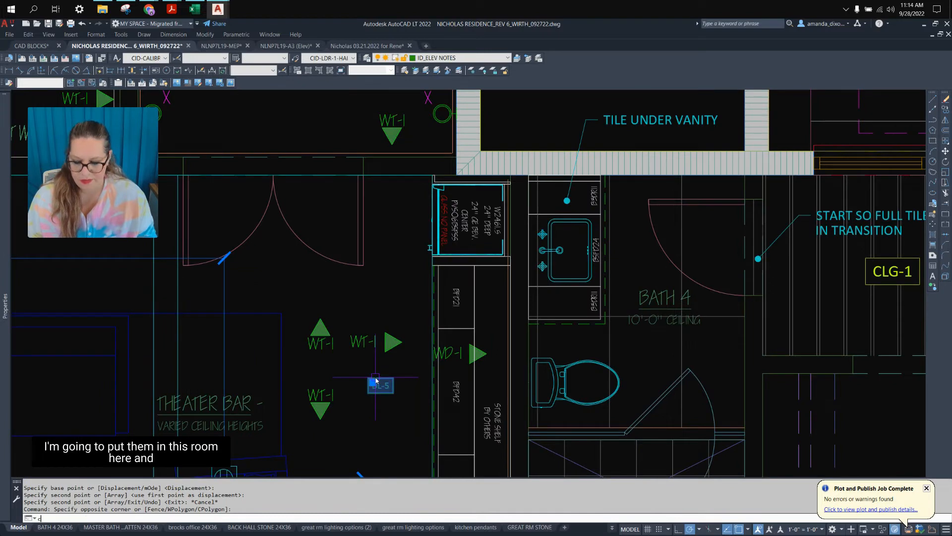
{"action": "left_click", "coordinate": [374, 391]}
{"action": "left_click", "coordinate": [651, 337]}
{"action": "scroll", "coordinate": [645, 340], "scroll_direction": "up", "scroll_amount": 2}
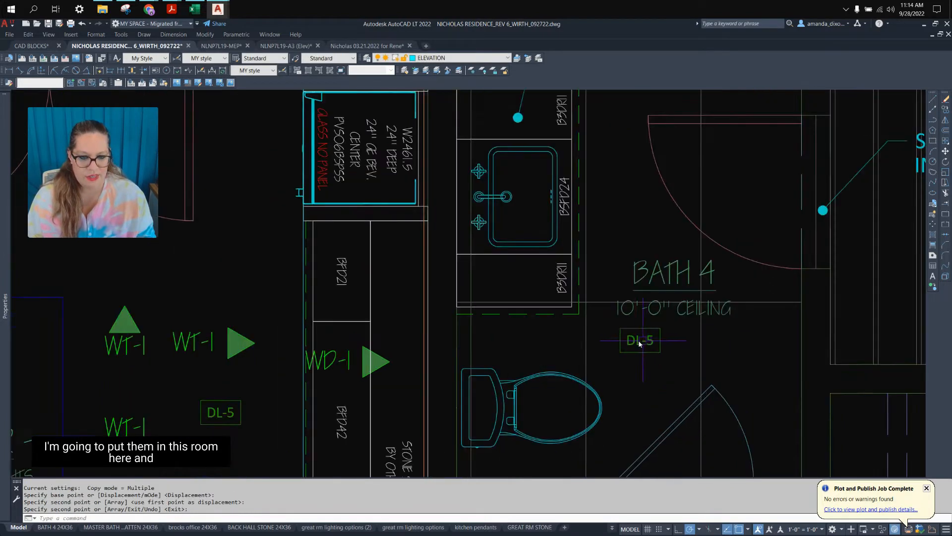
{"action": "key", "text": "Return"}
- Change the tag copied into Bath 4 to T-11
{"action": "double_click", "coordinate": [637, 341]}
{"action": "mouse_move", "coordinate": [643, 341]}
{"action": "left_mouse_down"}
{"action": "mouse_move", "coordinate": [626, 344]}
{"action": "mouse_move", "coordinate": [640, 346]}
{"action": "left_mouse_up"}
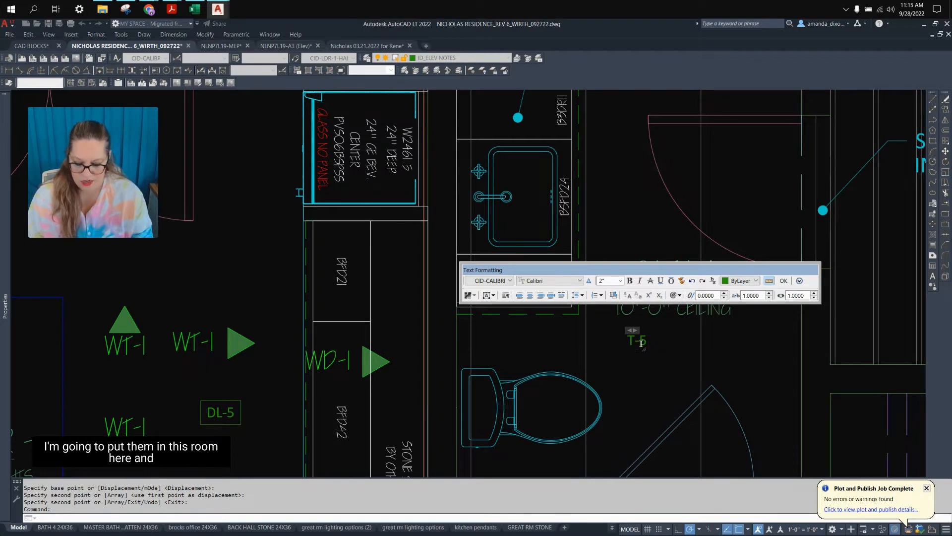
{"action": "type", "text": "11"}
{"action": "left_click", "coordinate": [645, 394]}
- Copy the Bath 4 floor tag into the shower area, beside the drain
{"action": "scroll", "coordinate": [627, 299], "scroll_direction": "down", "scroll_amount": 4}
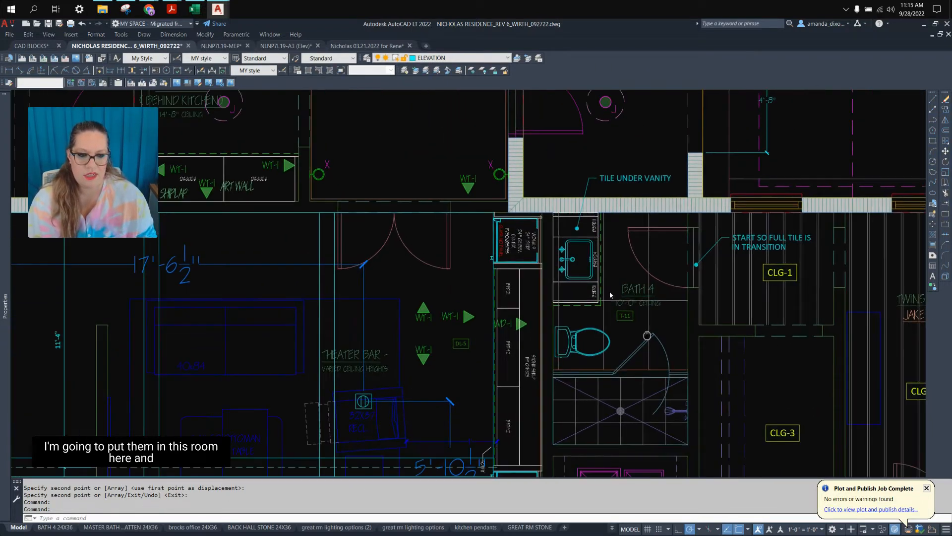
{"action": "scroll", "coordinate": [657, 343], "scroll_direction": "up", "scroll_amount": 2}
{"action": "middle_click_drag", "start_coordinate": [656, 343], "coordinate": [593, 274]}
{"action": "left_click", "coordinate": [561, 248]}
{"action": "left_click", "coordinate": [552, 229]}
{"action": "type", "text": "c"}
{"action": "key", "text": "Return"}
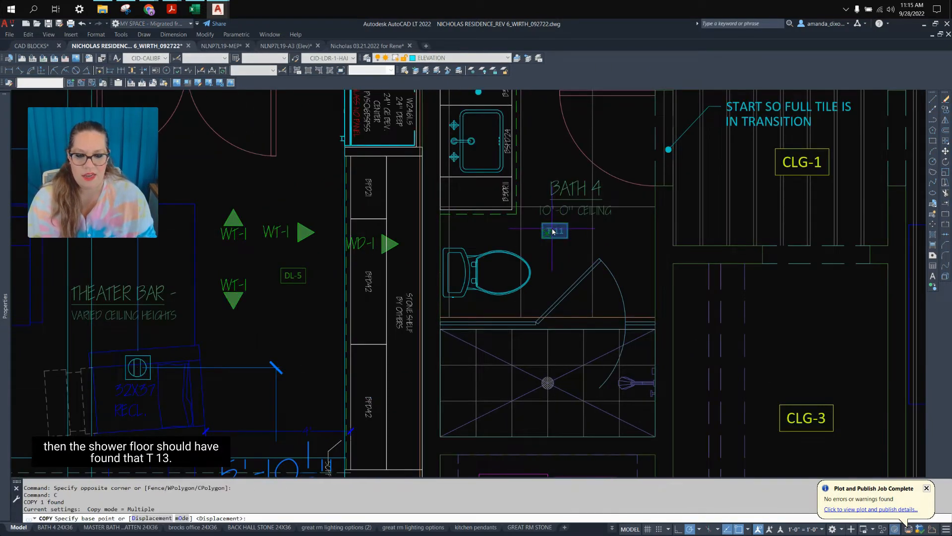
{"action": "left_click", "coordinate": [546, 229]}
{"action": "scroll", "coordinate": [490, 384], "scroll_direction": "up", "scroll_amount": 2}
{"action": "left_click", "coordinate": [485, 384]}
{"action": "key", "text": "Return"}
- Check the Bath 4 tile specifications for the shower floor's tile code and cutting note
{"action": "scroll", "coordinate": [459, 338], "scroll_direction": "down", "scroll_amount": 6}
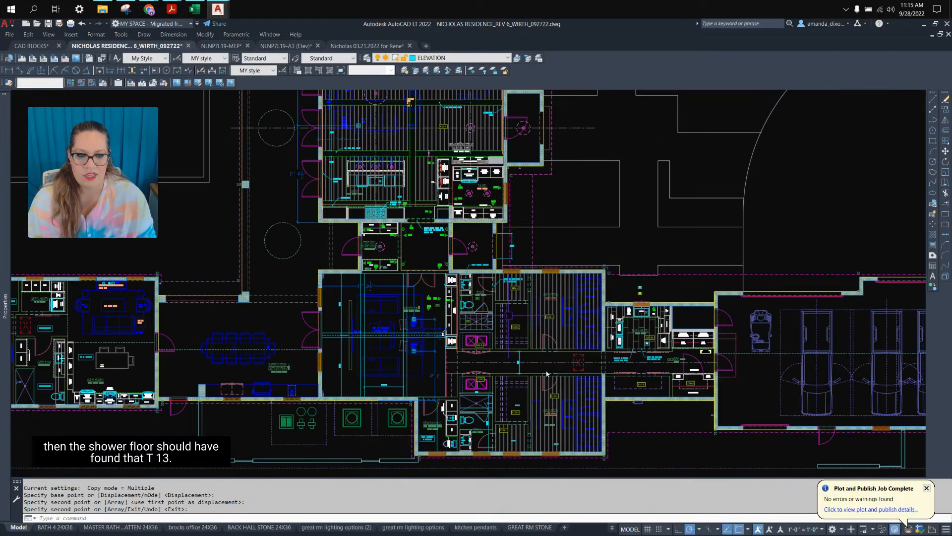
{"action": "scroll", "coordinate": [571, 307], "scroll_direction": "up", "scroll_amount": 2}
{"action": "middle_click_drag", "start_coordinate": [810, 261], "coordinate": [508, 345]}
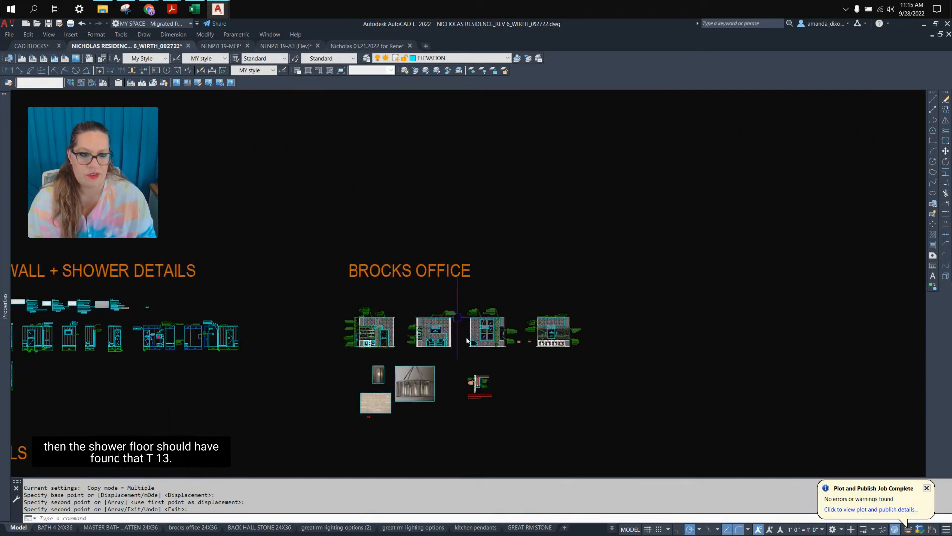
{"action": "scroll", "coordinate": [526, 337], "scroll_direction": "down", "scroll_amount": 5}
{"action": "scroll", "coordinate": [637, 244], "scroll_direction": "up", "scroll_amount": 6}
{"action": "middle_click_drag", "start_coordinate": [918, 285], "coordinate": [579, 313]}
{"action": "scroll", "coordinate": [575, 317], "scroll_direction": "up", "scroll_amount": 5}
{"action": "middle_click_drag", "start_coordinate": [334, 366], "coordinate": [677, 296]}
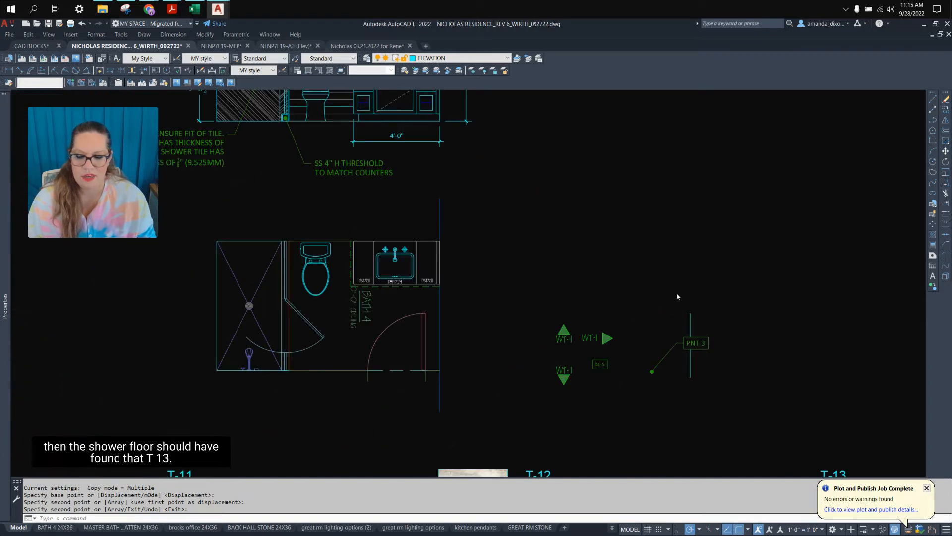
{"action": "scroll", "coordinate": [601, 248], "scroll_direction": "down", "scroll_amount": 2}
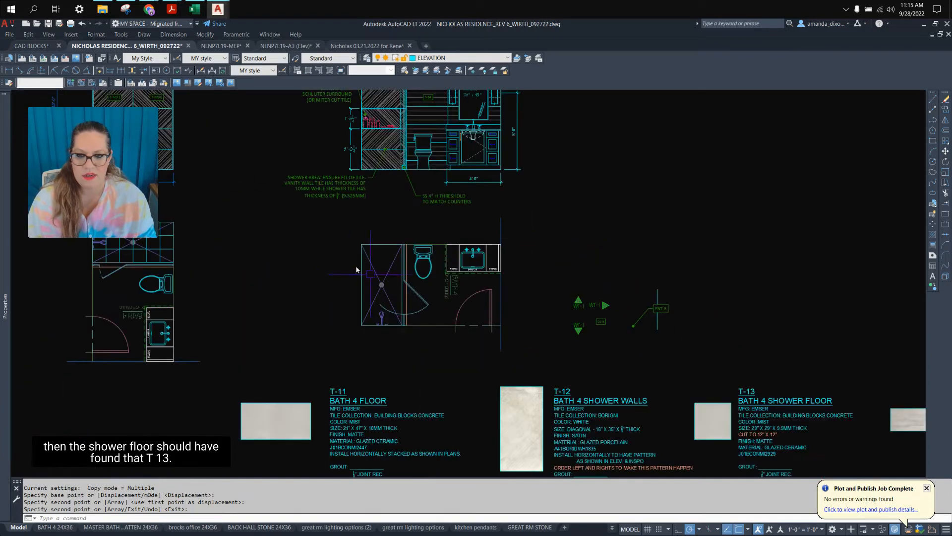
{"action": "middle_click_drag", "start_coordinate": [670, 366], "coordinate": [562, 255]}
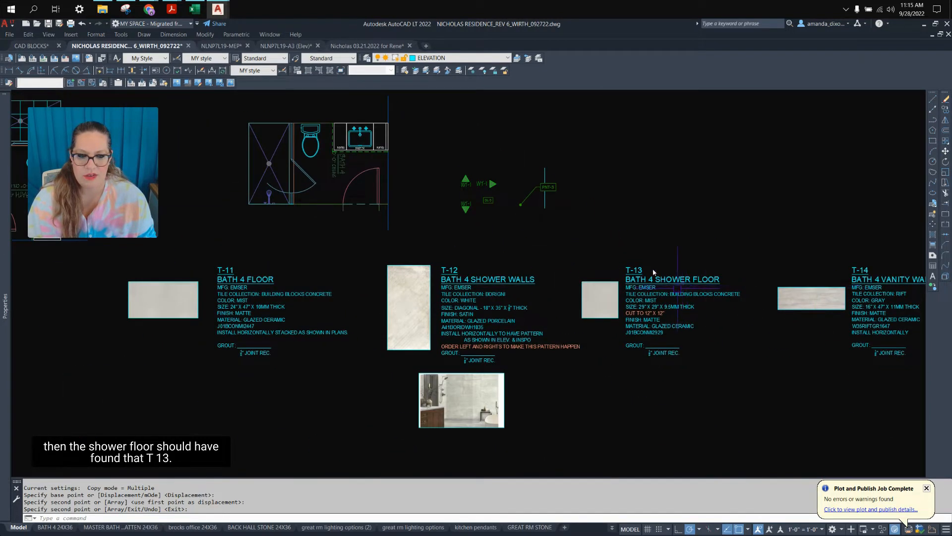
- Change the tag on the Bath 4 shower floor to T-13*
{"action": "scroll", "coordinate": [654, 273], "scroll_direction": "down", "scroll_amount": 5}
{"action": "scroll", "coordinate": [341, 311], "scroll_direction": "up", "scroll_amount": 8}
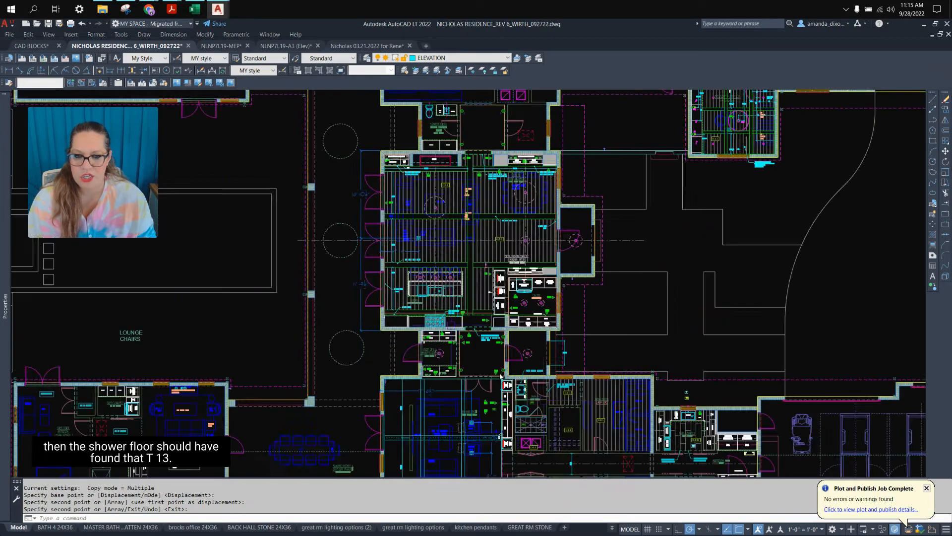
{"action": "scroll", "coordinate": [424, 282], "scroll_direction": "up", "scroll_amount": 4}
{"action": "scroll", "coordinate": [394, 351], "scroll_direction": "up", "scroll_amount": 6}
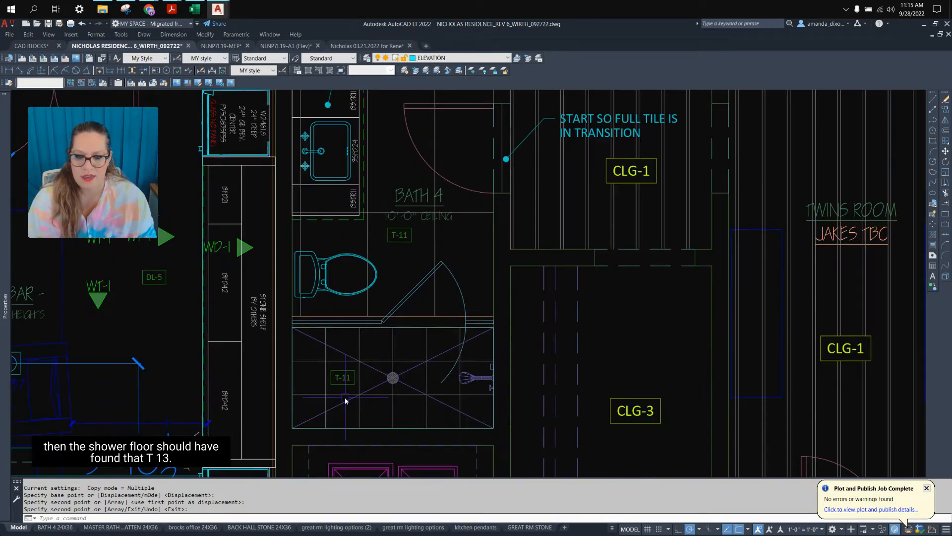
{"action": "double_click", "coordinate": [383, 351]}
{"action": "left_click_drag", "start_coordinate": [349, 350], "coordinate": [357, 351]}
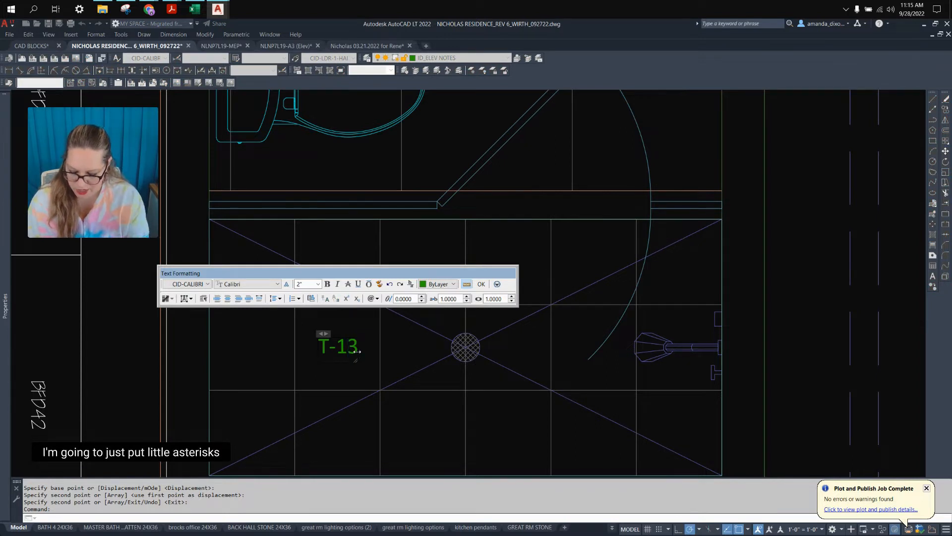
{"action": "left_click", "coordinate": [398, 354]}
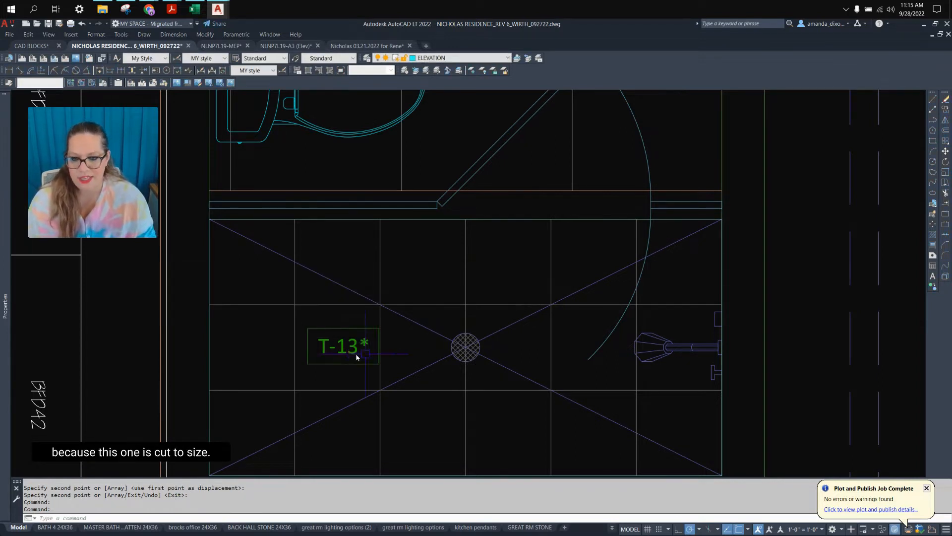
- Move the T-13* tag slightly so it sits centred within its tile on the Bath 4 shower floor
{"action": "left_click", "coordinate": [344, 347]}
{"action": "left_click", "coordinate": [411, 434]}
{"action": "type", "text": "m"}
{"action": "key", "text": "Return"}
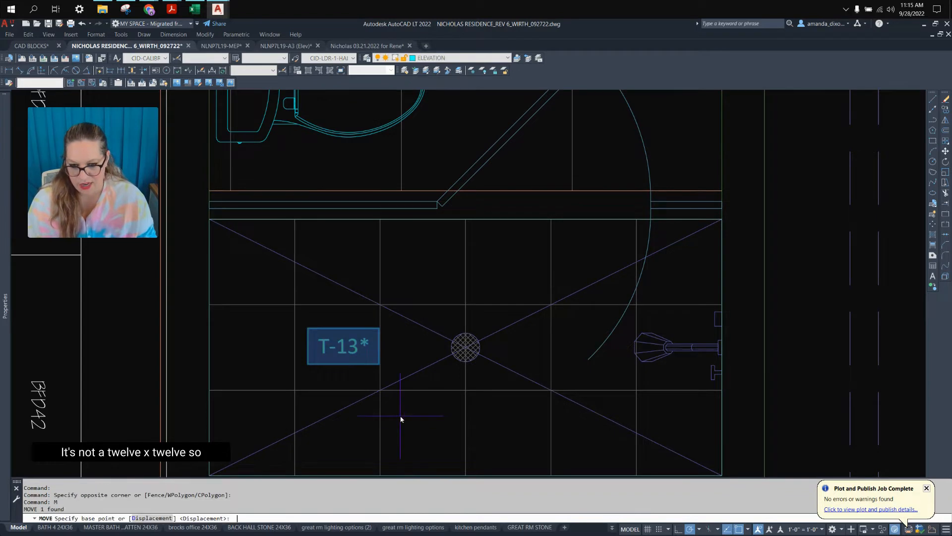
{"action": "left_click", "coordinate": [403, 417]}
{"action": "left_click", "coordinate": [396, 418]}
- Move the upward-pointing WT-1 wall tag from the Theater Bar to the upper wall of Bath 4, between the vanity and the door
{"action": "scroll", "coordinate": [342, 354], "scroll_direction": "down", "scroll_amount": 2}
{"action": "scroll", "coordinate": [365, 364], "scroll_direction": "down", "scroll_amount": 2}
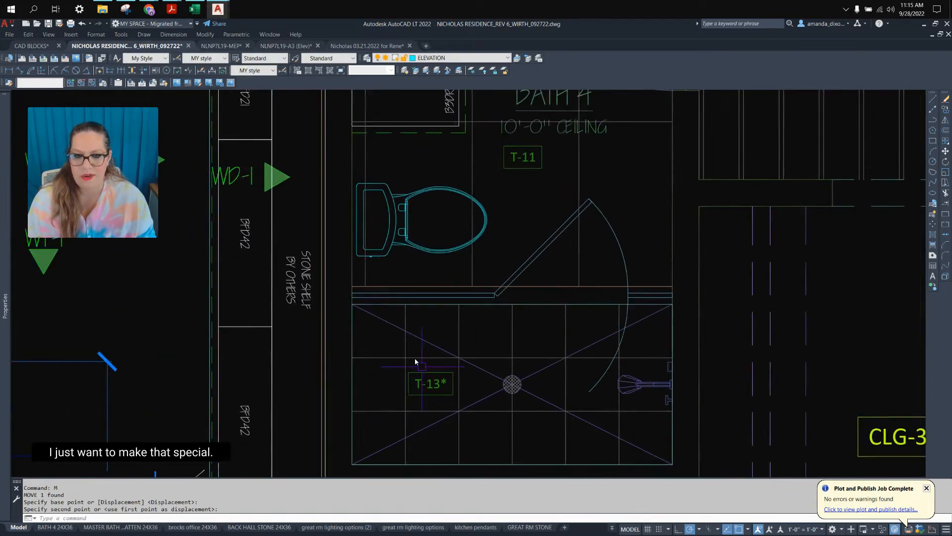
{"action": "middle_click_drag", "start_coordinate": [502, 372], "coordinate": [626, 464]}
{"action": "left_click", "coordinate": [312, 353]}
{"action": "left_click", "coordinate": [298, 284]}
{"action": "type", "text": "m"}
{"action": "key", "text": "Return"}
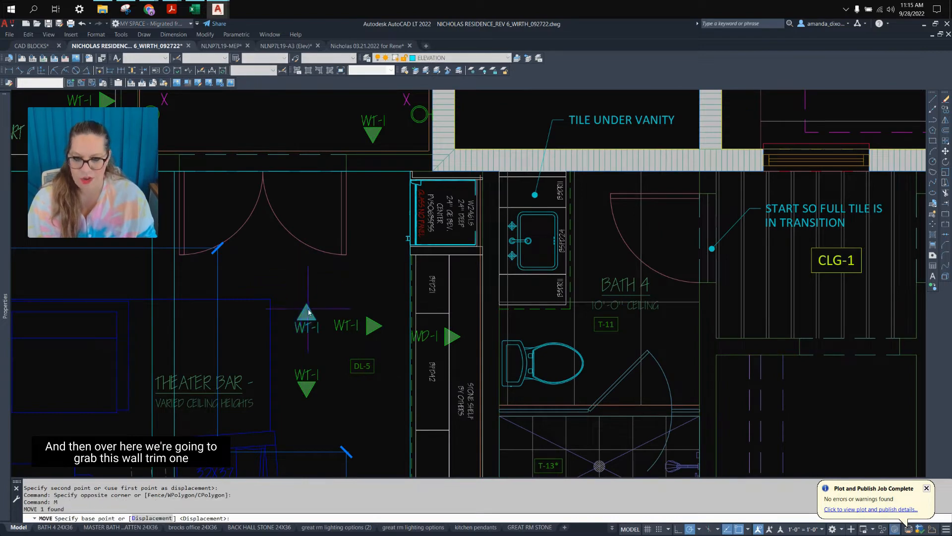
{"action": "left_click", "coordinate": [308, 309]}
{"action": "scroll", "coordinate": [627, 149], "scroll_direction": "up", "scroll_amount": 2}
{"action": "key", "text": "Return"}
{"action": "scroll", "coordinate": [585, 205], "scroll_direction": "down", "scroll_amount": 2}
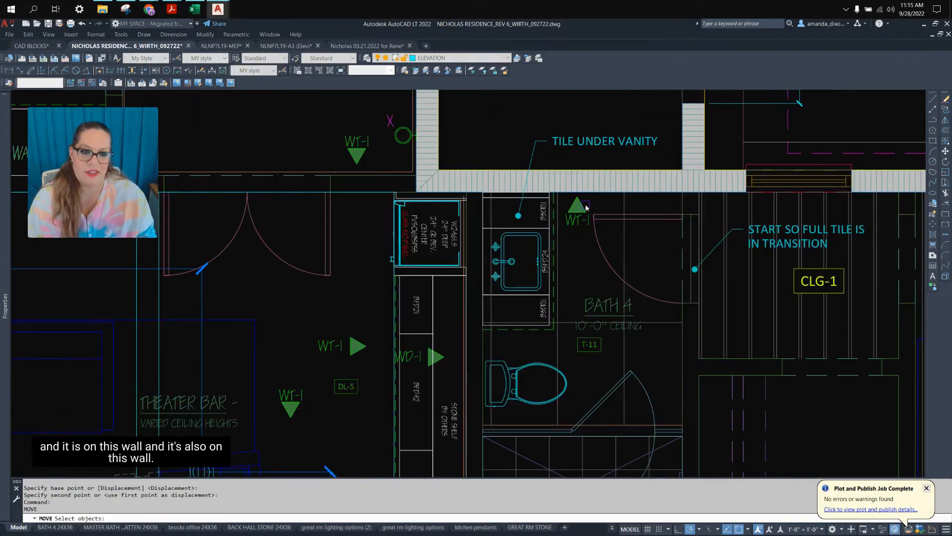
{"action": "key", "text": "Escape"}
{"action": "key", "text": "Escape"}
- Copy the right-pointing WT-1 tag from the Theater Bar to the right-hand wall of Bath 4, below the door
{"action": "left_click", "coordinate": [351, 357]}
{"action": "left_click", "coordinate": [291, 307]}
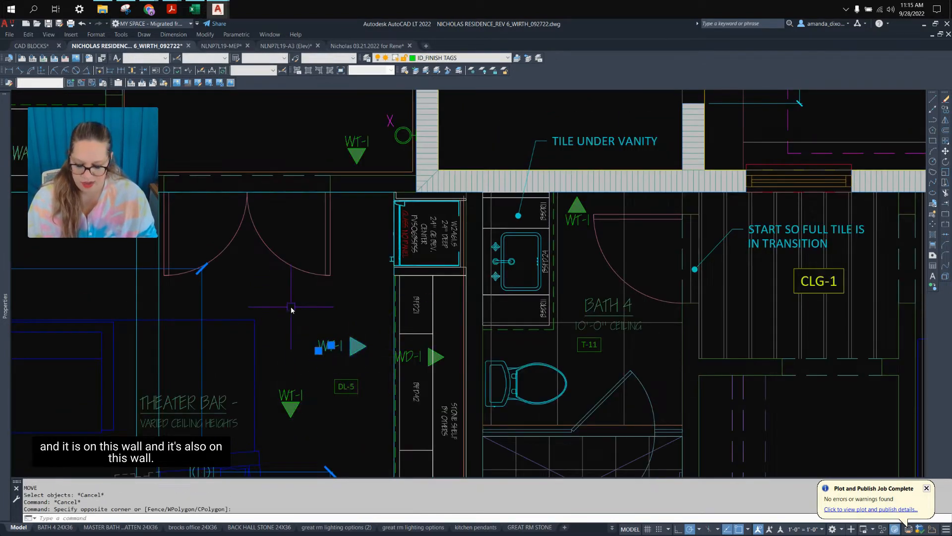
{"action": "type", "text": "c"}
{"action": "key", "text": "Return"}
{"action": "left_click", "coordinate": [319, 350]}
{"action": "scroll", "coordinate": [599, 343], "scroll_direction": "up", "scroll_amount": 2}
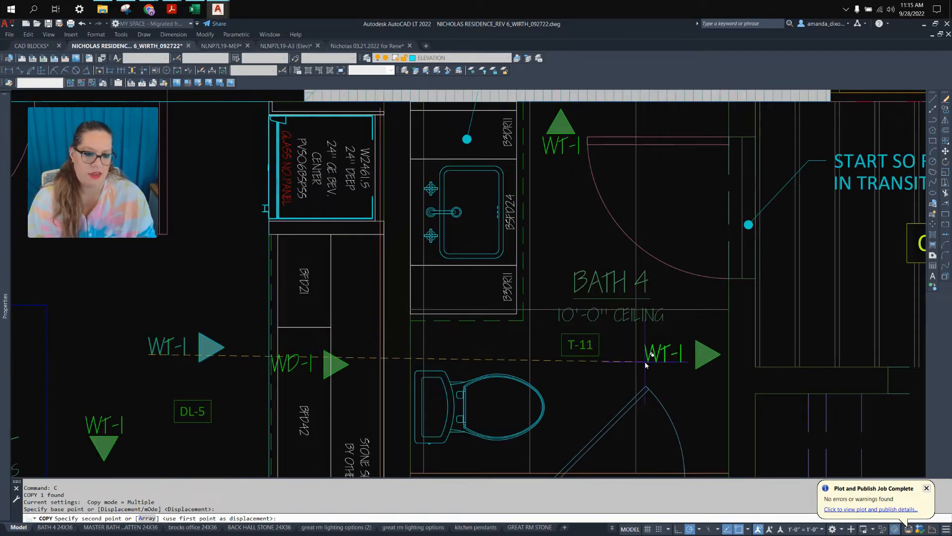
{"action": "left_click", "coordinate": [646, 362]}
{"action": "key", "text": "Return"}
- Copy the downward-pointing WT-1 tag from the Theater Bar to the lower wall of the Bath 4 shower
{"action": "scroll", "coordinate": [608, 342], "scroll_direction": "down", "scroll_amount": 2}
{"action": "middle_click_drag", "start_coordinate": [618, 399], "coordinate": [561, 240]}
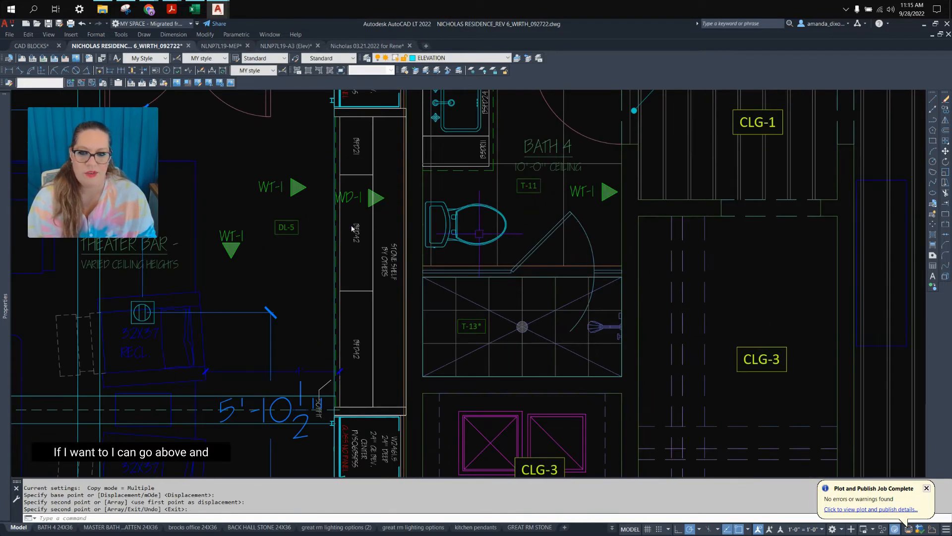
{"action": "middle_click_drag", "start_coordinate": [264, 254], "coordinate": [324, 301]}
{"action": "left_click_drag", "start_coordinate": [319, 317], "coordinate": [286, 265]}
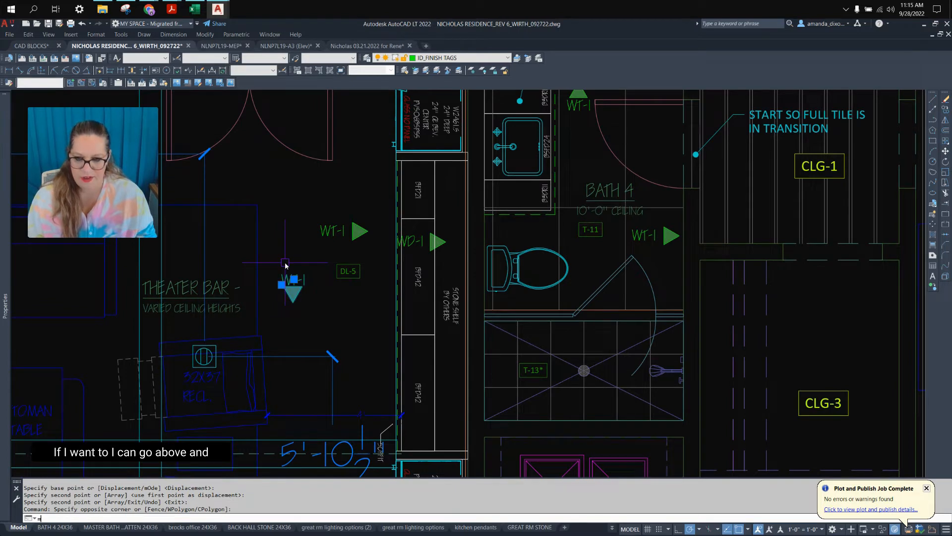
{"action": "key", "text": "BackSpace"}
{"action": "key", "text": "Return"}
{"action": "left_click", "coordinate": [294, 286]}
{"action": "scroll", "coordinate": [568, 397], "scroll_direction": "up", "scroll_amount": 4}
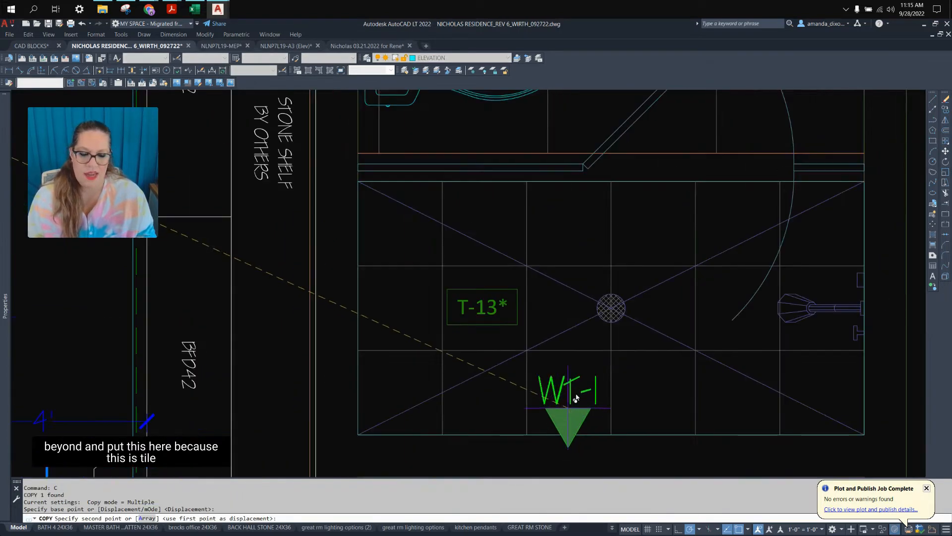
{"action": "key", "text": "Return"}
- Change the value of the wall tag copied into the Bath 4 shower to T-1
{"action": "scroll", "coordinate": [571, 392], "scroll_direction": "down", "scroll_amount": 3}
{"action": "scroll", "coordinate": [480, 349], "scroll_direction": "up", "scroll_amount": 3}
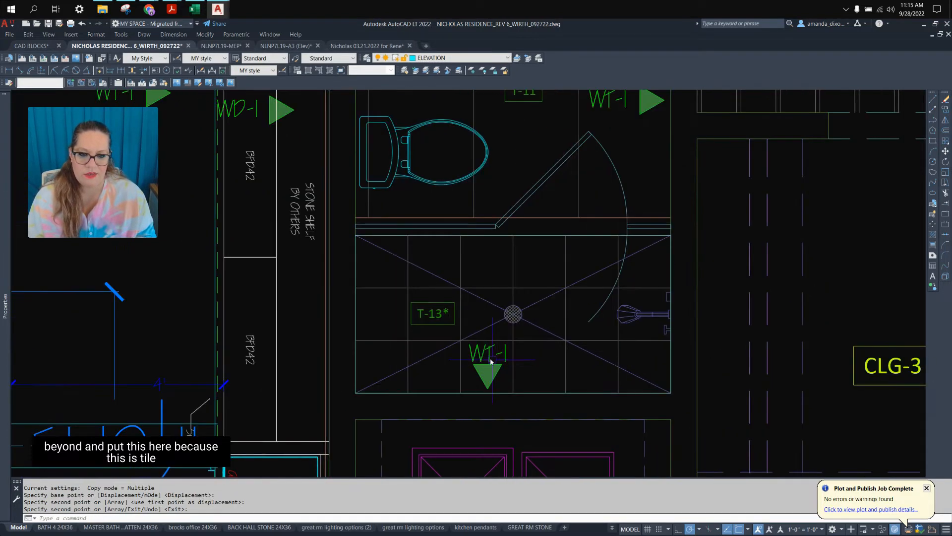
{"action": "double_click", "coordinate": [486, 356]}
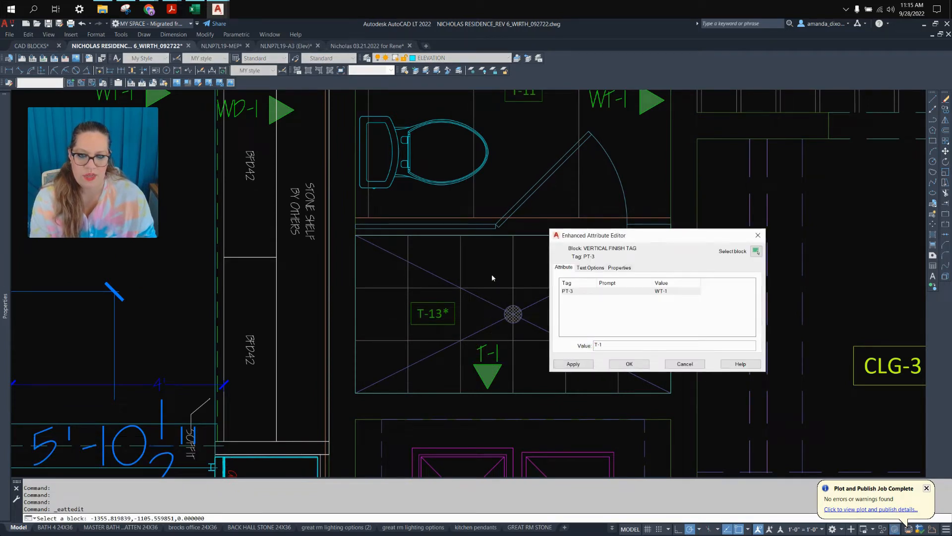
{"action": "left_click", "coordinate": [637, 364]}
- Check the Bath 4 tile specifications in the bathrooms area for the shower wall tile code
{"action": "scroll", "coordinate": [457, 272], "scroll_direction": "down", "scroll_amount": 10}
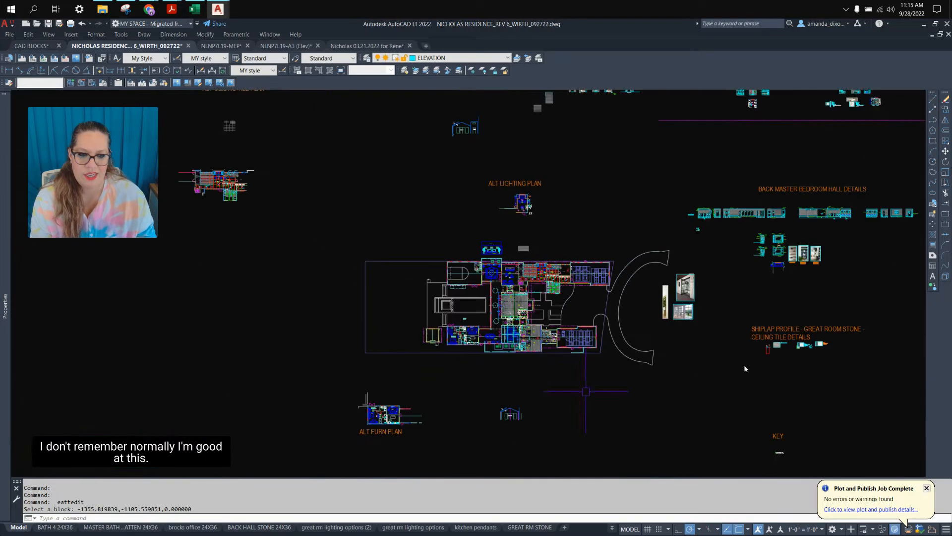
{"action": "middle_click_drag", "start_coordinate": [896, 304], "coordinate": [428, 350]}
{"action": "scroll", "coordinate": [645, 248], "scroll_direction": "up", "scroll_amount": 10}
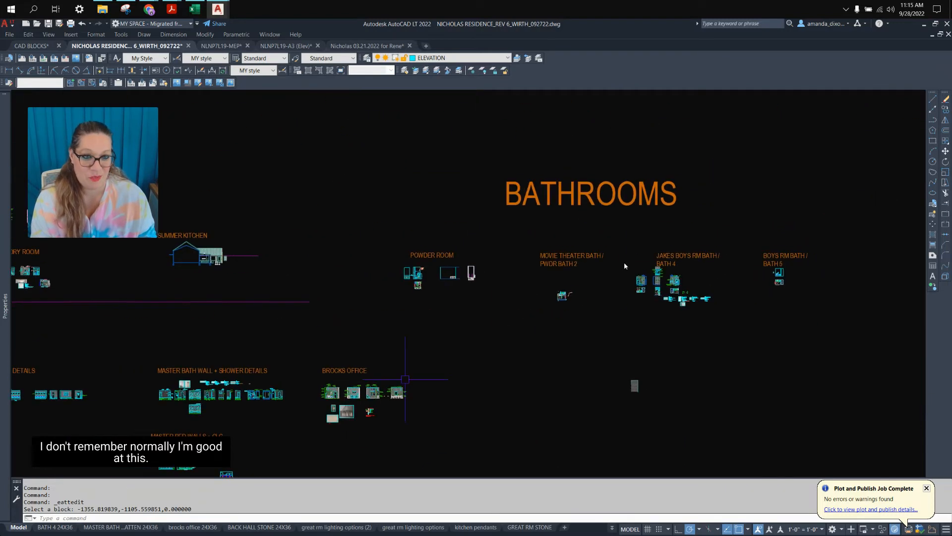
{"action": "middle_click_drag", "start_coordinate": [715, 370], "coordinate": [504, 265]}
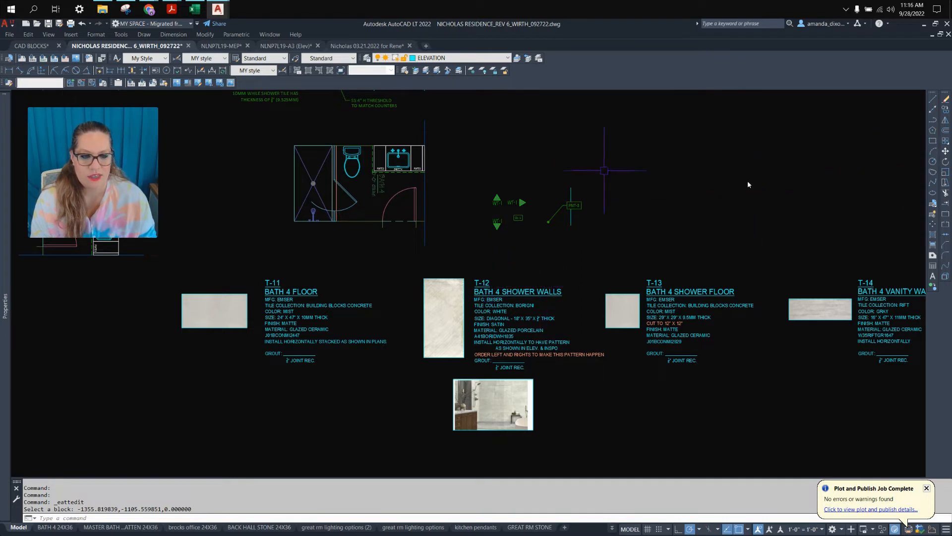
{"action": "scroll", "coordinate": [678, 172], "scroll_direction": "down", "scroll_amount": 2}
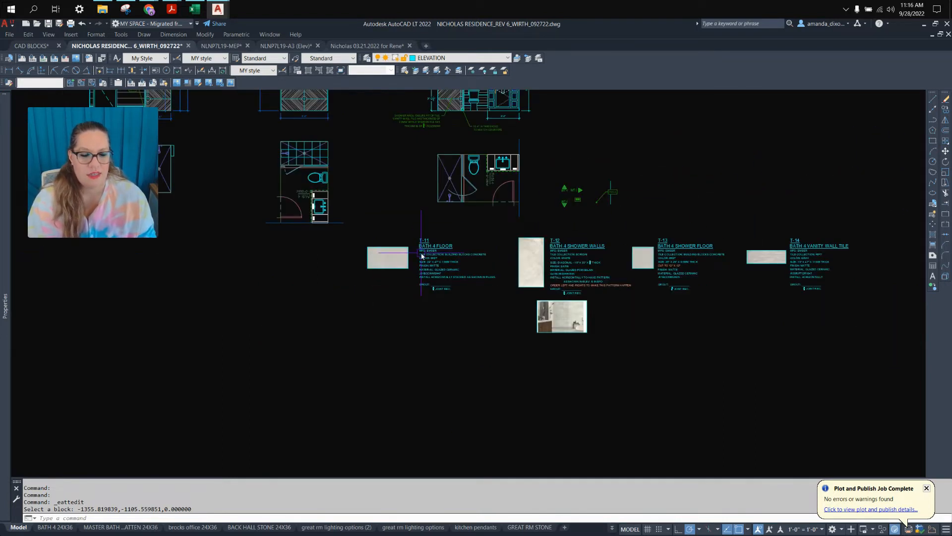
- Set the vertical finish tag in the Bath 4 shower on the floor plan to T-12 [L+R]
{"action": "scroll", "coordinate": [658, 247], "scroll_direction": "down", "scroll_amount": 10}
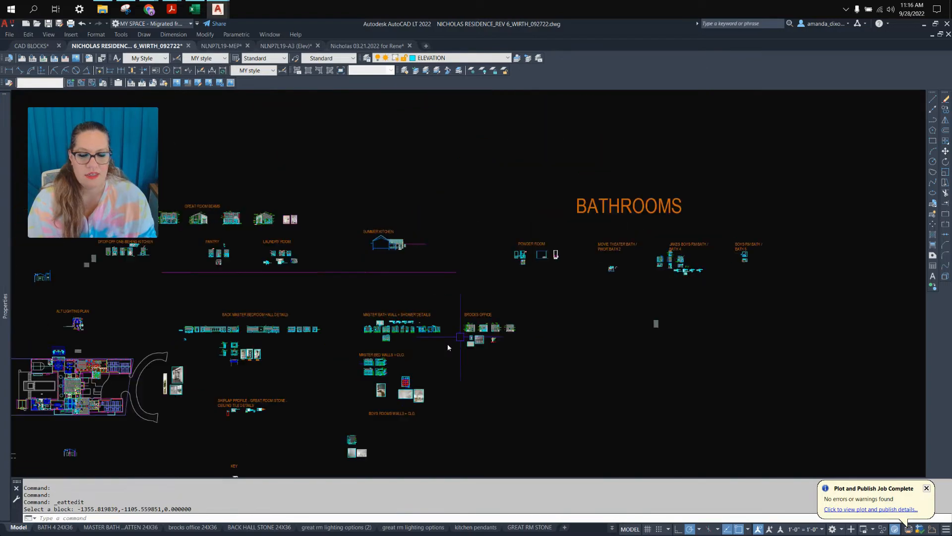
{"action": "middle_click_drag", "start_coordinate": [55, 398], "coordinate": [442, 365]}
{"action": "scroll", "coordinate": [442, 365], "scroll_direction": "up", "scroll_amount": 12}
{"action": "scroll", "coordinate": [592, 331], "scroll_direction": "down", "scroll_amount": 10}
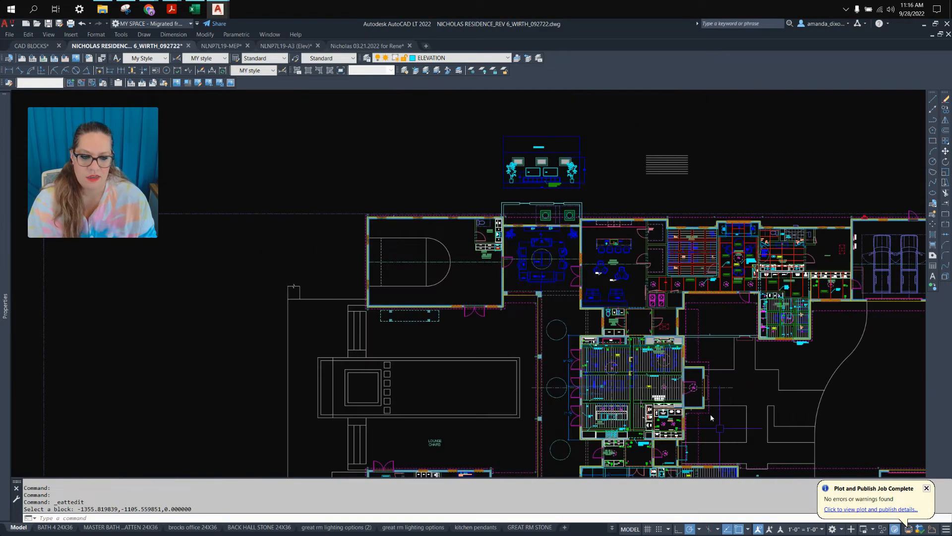
{"action": "scroll", "coordinate": [533, 212], "scroll_direction": "up", "scroll_amount": 12}
{"action": "scroll", "coordinate": [448, 375], "scroll_direction": "up", "scroll_amount": 5}
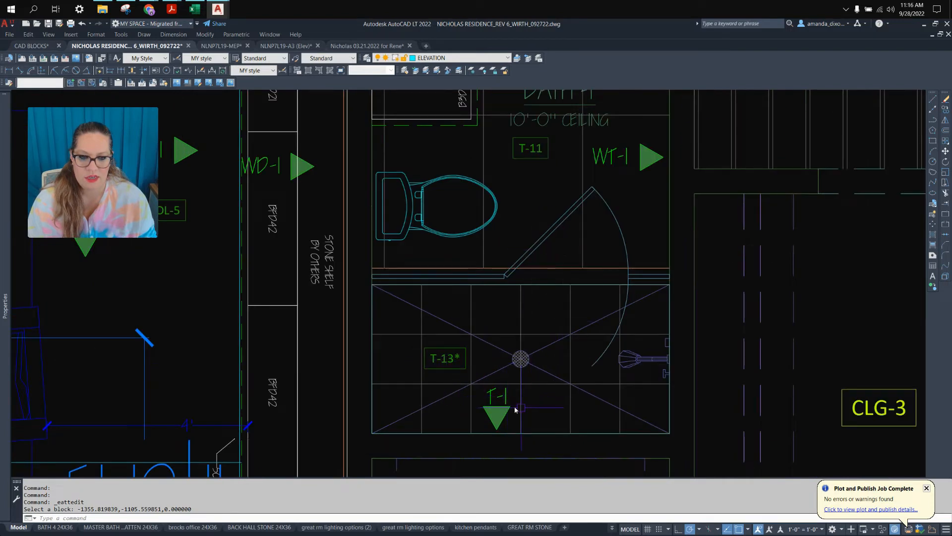
{"action": "double_click", "coordinate": [506, 398]}
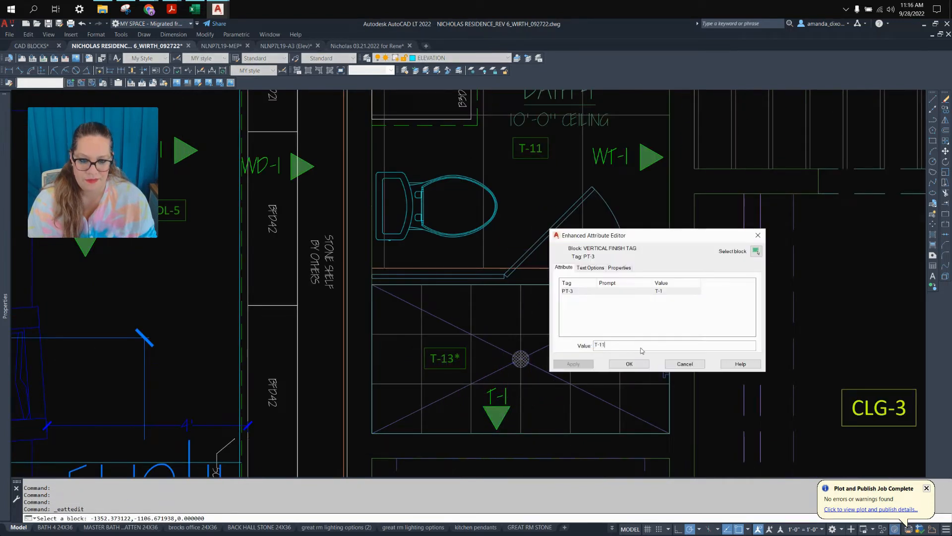
{"action": "key", "text": "BackSpace"}
{"action": "type", "text": "2 [I"}
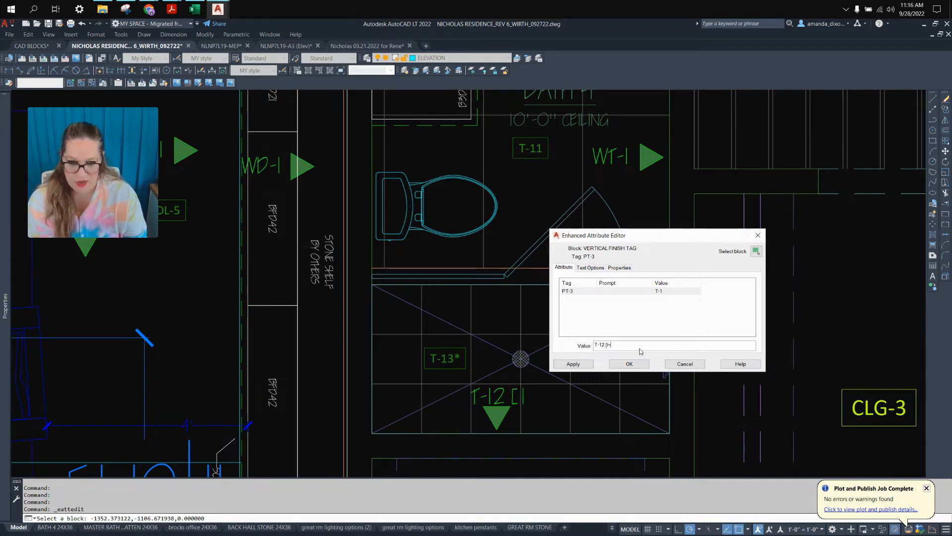
{"action": "key", "text": "BackSpace"}
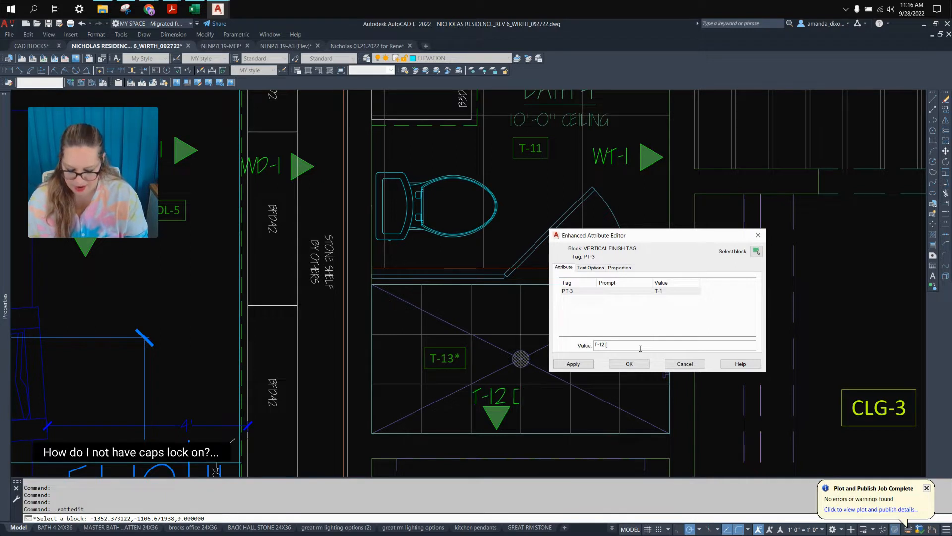
{"action": "type", "text": "L+R"}
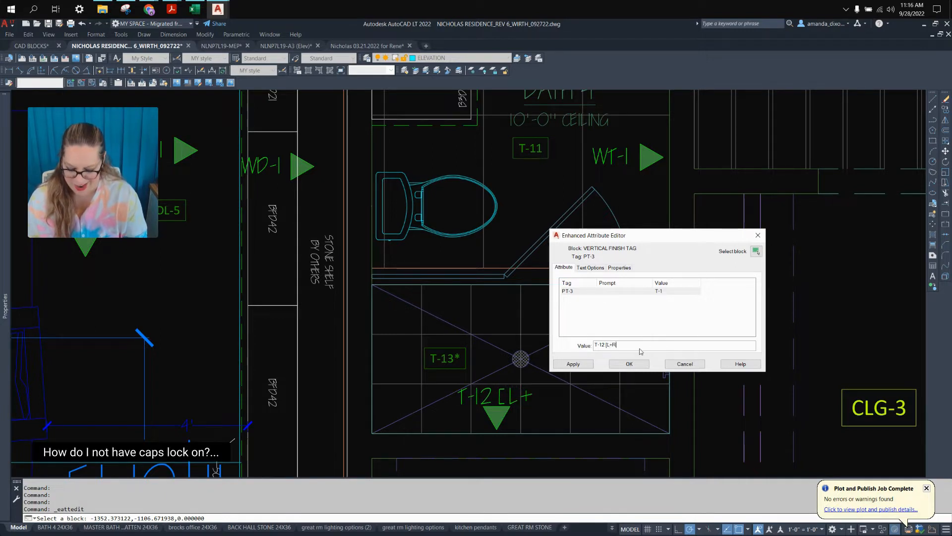
{"action": "type", "text": "]"}
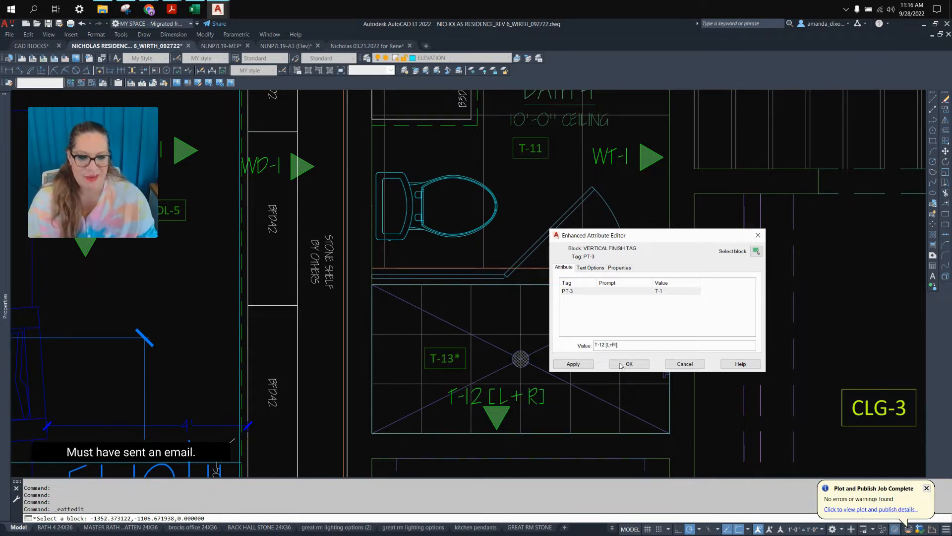
{"action": "left_click", "coordinate": [621, 365]}
- Copy the WT-1 tag beside the Bath 4 door swing into the shower, next to the T-12 [L+R] tag
{"action": "scroll", "coordinate": [488, 337], "scroll_direction": "down", "scroll_amount": 2}
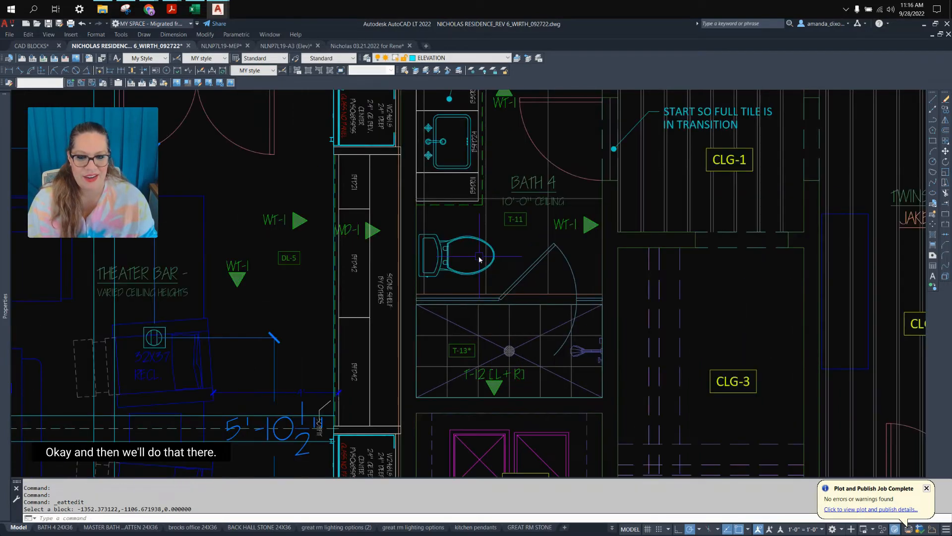
{"action": "middle_click_drag", "start_coordinate": [397, 273], "coordinate": [445, 293]}
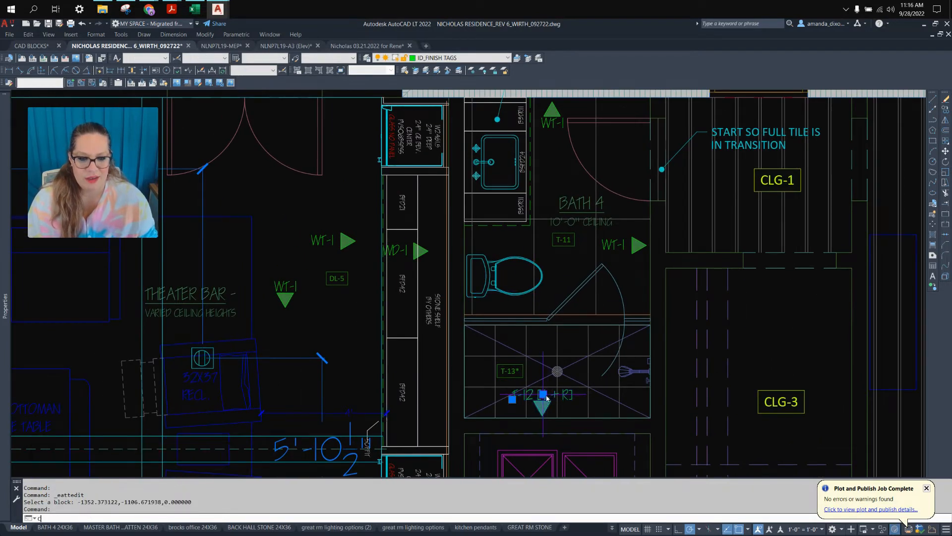
{"action": "key", "text": "Escape"}
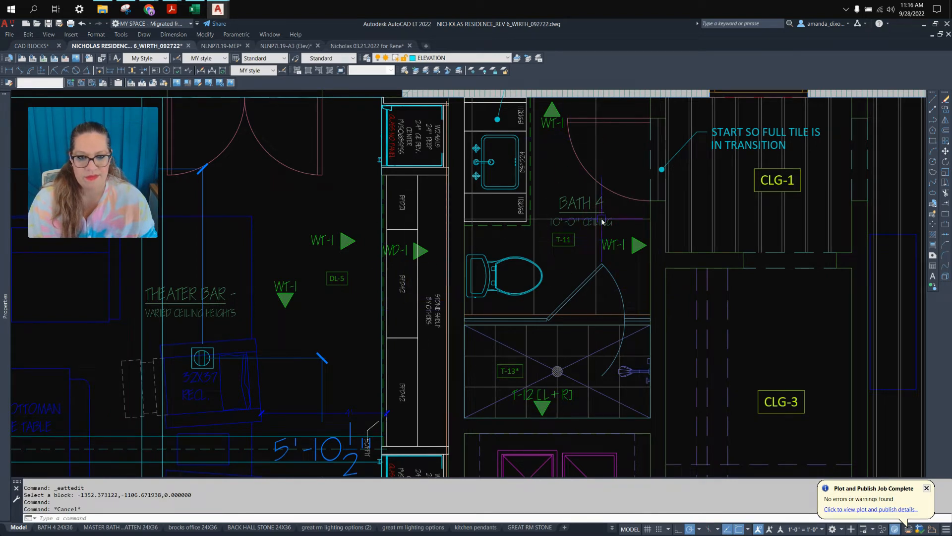
{"action": "left_click", "coordinate": [619, 253]}
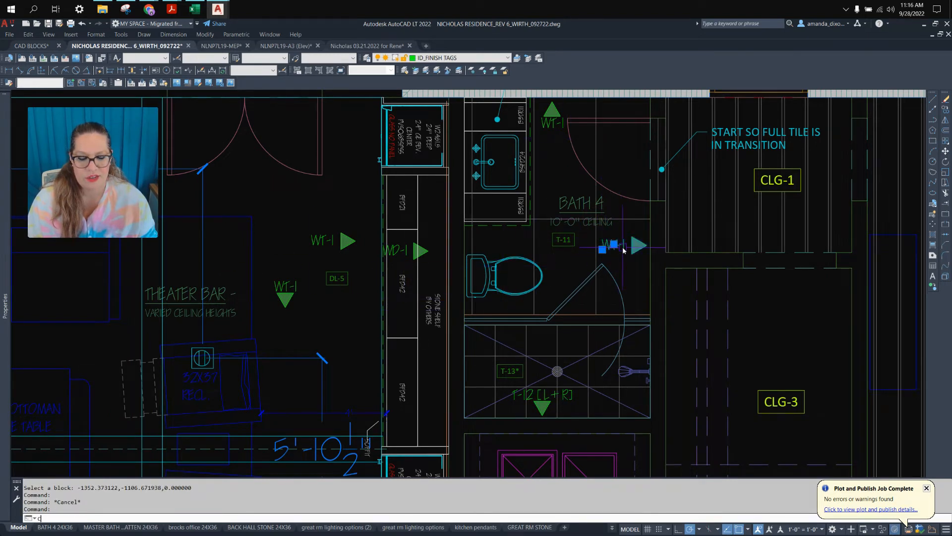
{"action": "type", "text": "co"}
{"action": "key", "text": "Return"}
{"action": "left_click", "coordinate": [604, 249]}
{"action": "scroll", "coordinate": [608, 385], "scroll_direction": "up", "scroll_amount": 4}
{"action": "key", "text": "Escape"}
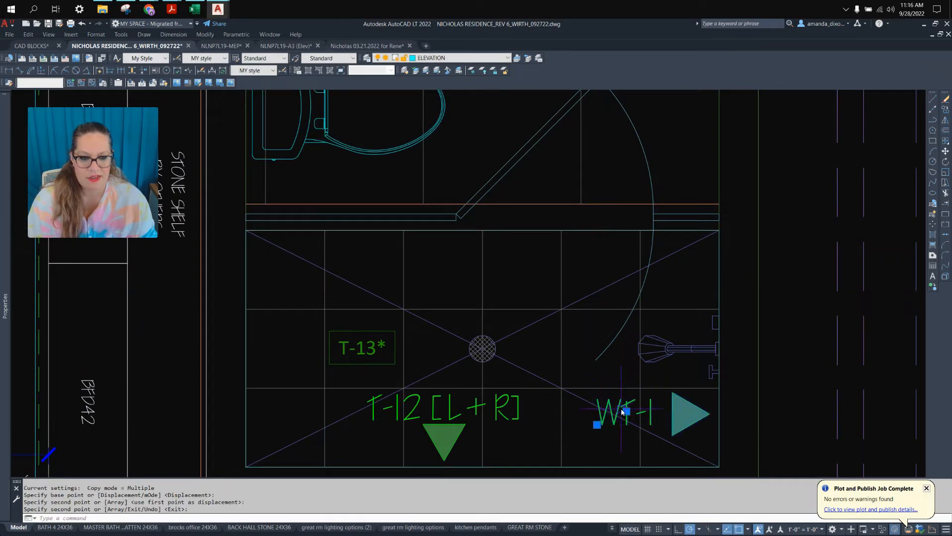
- Set the copied shower tag's value to T-12[L+]
{"action": "double_click", "coordinate": [623, 411]}
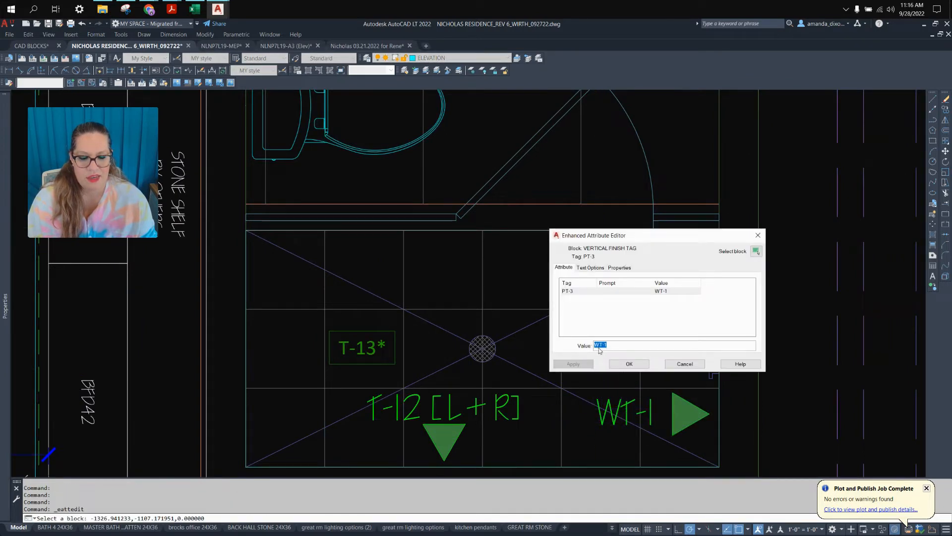
{"action": "type", "text": "T-12"}
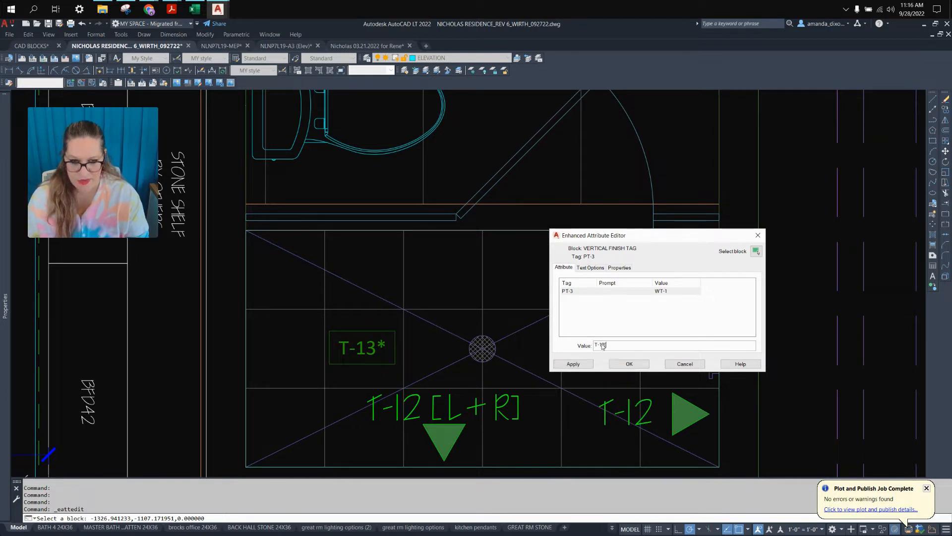
{"action": "type", "text": "[L"}
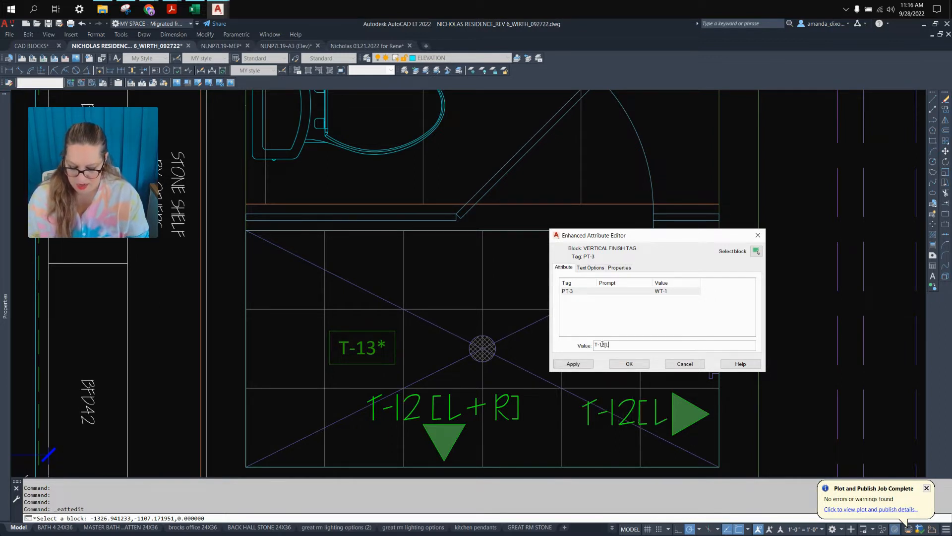
{"action": "type", "text": "+"}
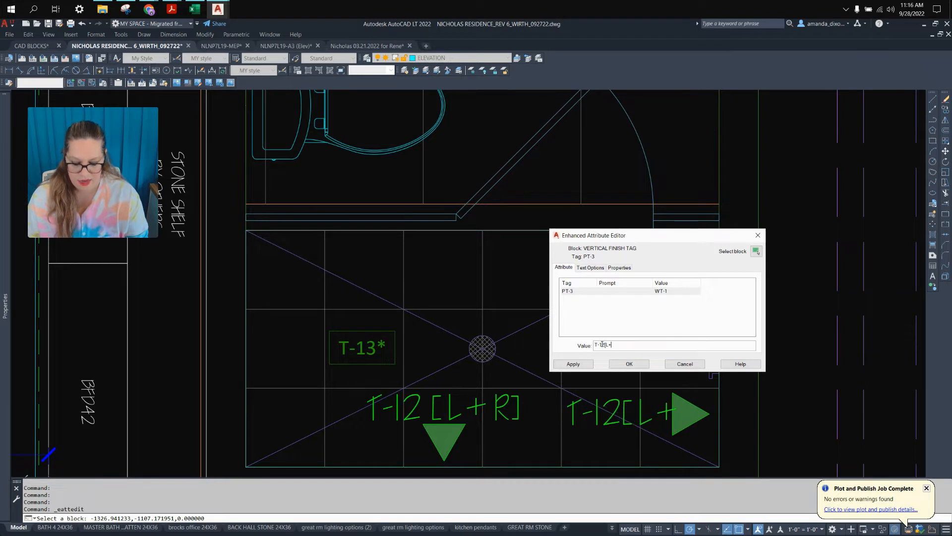
{"action": "type", "text": "R]"}
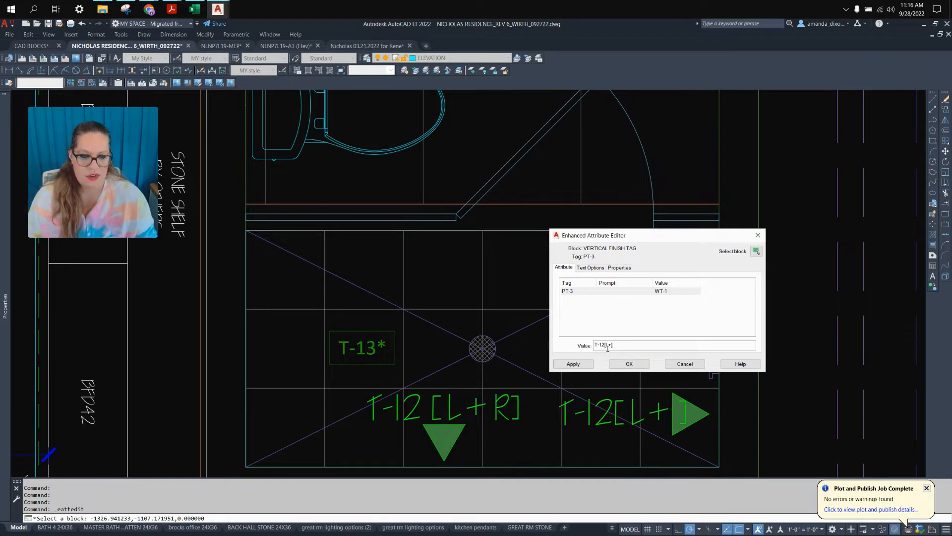
{"action": "left_click", "coordinate": [623, 365]}
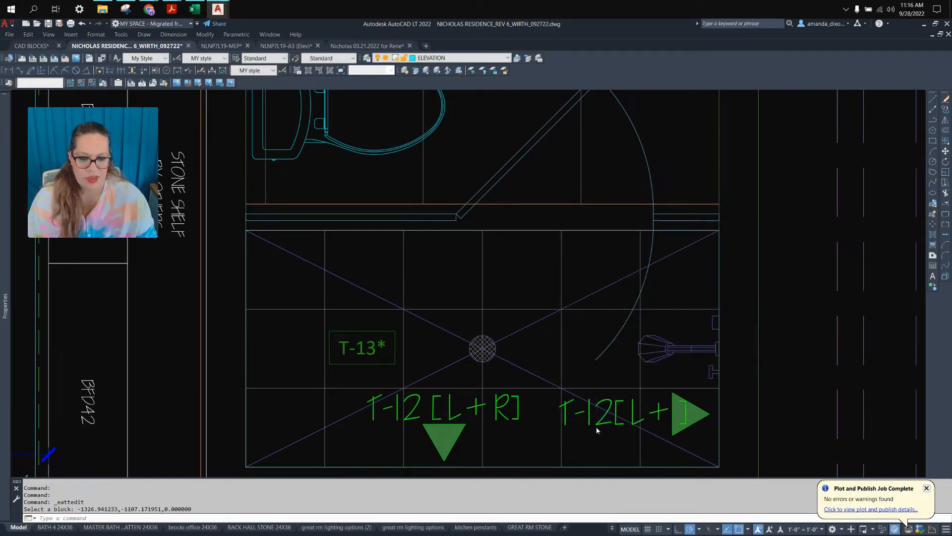
- Try to reposition the copied shower tag by its grip and reopen its attributes for editing
{"action": "left_click", "coordinate": [622, 419]}
{"action": "scroll", "coordinate": [624, 415], "scroll_direction": "up", "scroll_amount": 4}
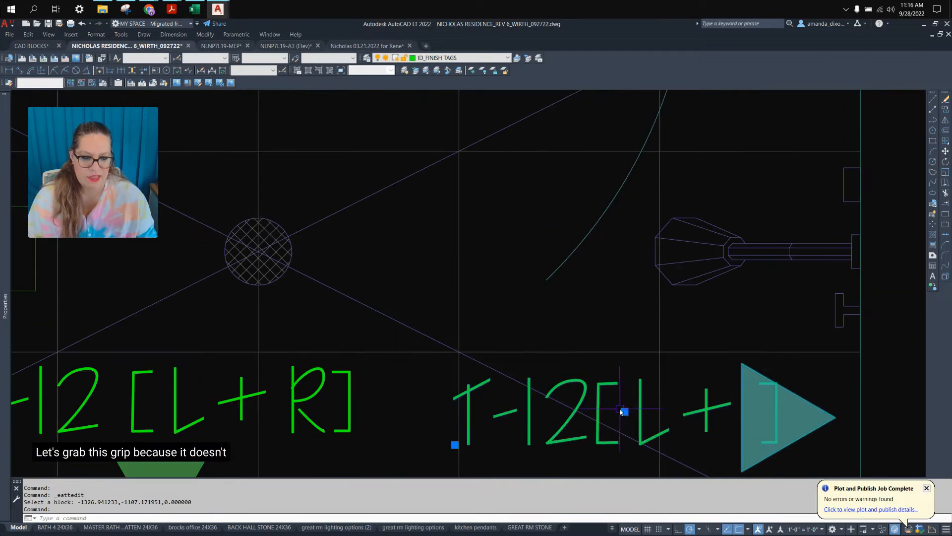
{"action": "left_click", "coordinate": [624, 412]}
{"action": "key", "text": "Escape"}
{"action": "scroll", "coordinate": [699, 410], "scroll_direction": "down", "scroll_amount": 4}
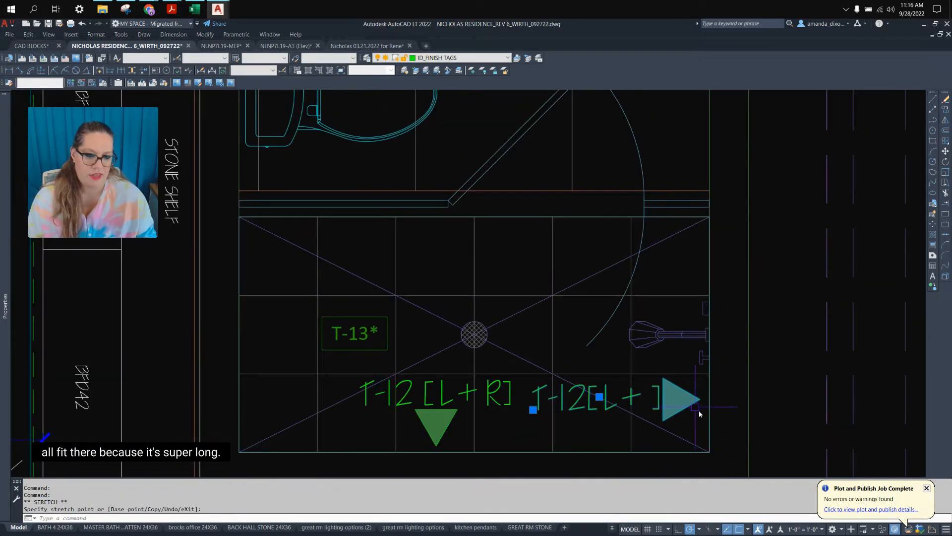
{"action": "scroll", "coordinate": [704, 410], "scroll_direction": "up", "scroll_amount": 2}
{"action": "scroll", "coordinate": [685, 404], "scroll_direction": "down", "scroll_amount": 2}
{"action": "double_click", "coordinate": [591, 402]}
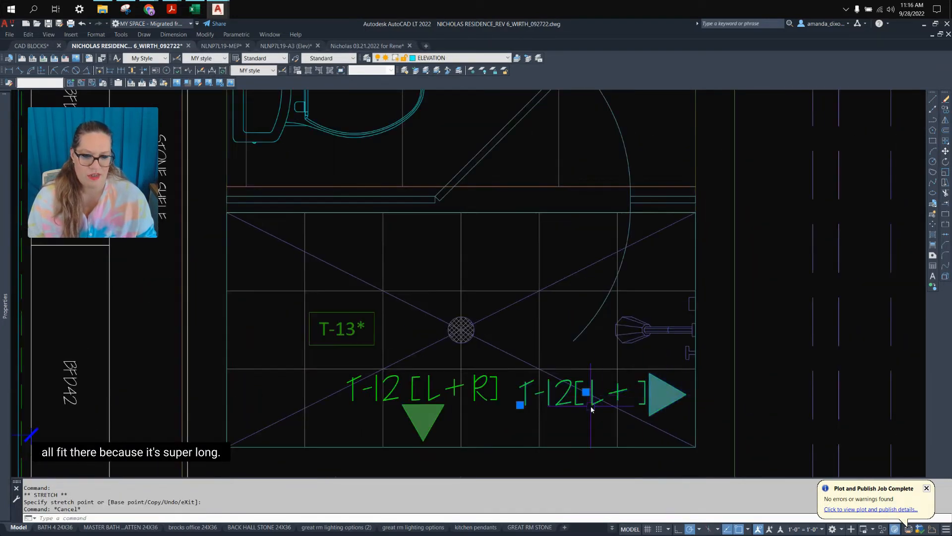
{"action": "key", "text": "Escape"}
- Erase the copied tag next to the shower fixture, keeping only the T-12 [L+R] tag
{"action": "left_click", "coordinate": [690, 397]}
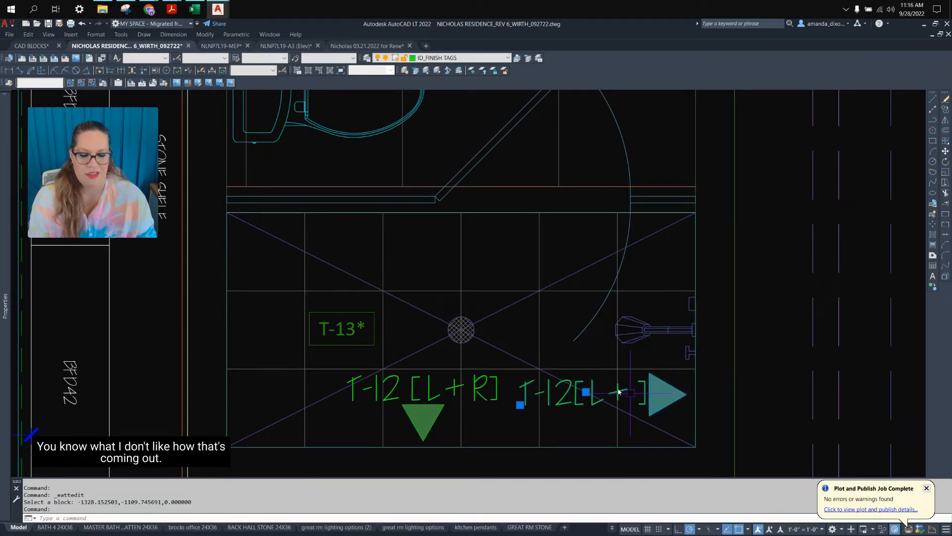
{"action": "key", "text": "Delete"}
{"action": "scroll", "coordinate": [530, 372], "scroll_direction": "down", "scroll_amount": 3}
{"action": "scroll", "coordinate": [453, 449], "scroll_direction": "down", "scroll_amount": 4}
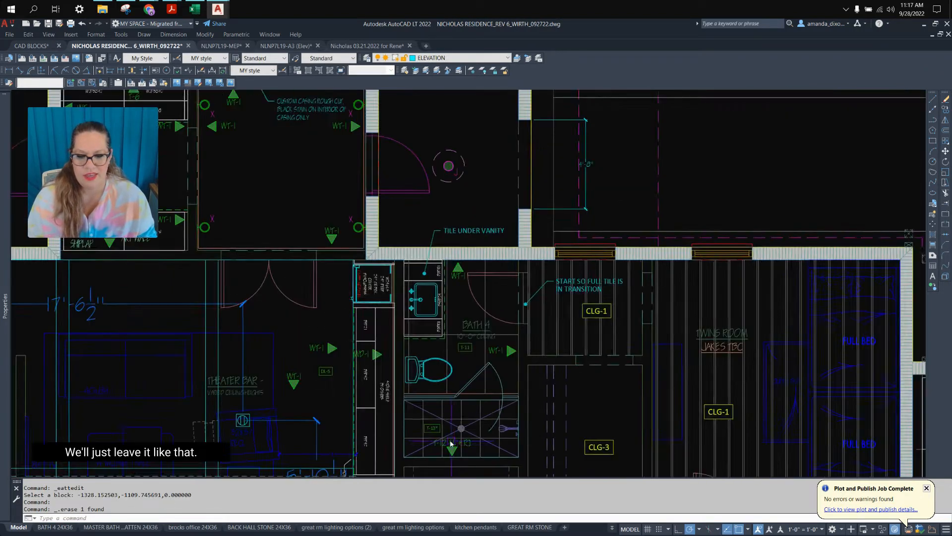
{"action": "scroll", "coordinate": [453, 447], "scroll_direction": "up", "scroll_amount": 2}
{"action": "middle_click_drag", "start_coordinate": [453, 447], "coordinate": [491, 411]}
{"action": "left_click", "coordinate": [490, 411]}
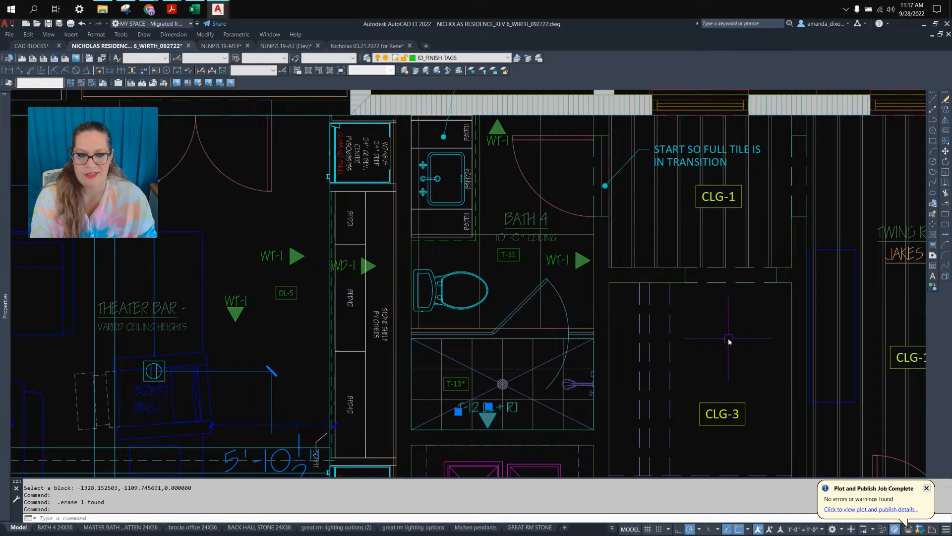
{"action": "key", "text": "Escape"}
- Mirror Bath 4's right-wall WT-1 tag across a vertical line toward the toilet wall, keeping the source tag
{"action": "middle_click_drag", "start_coordinate": [238, 276], "coordinate": [278, 311]}
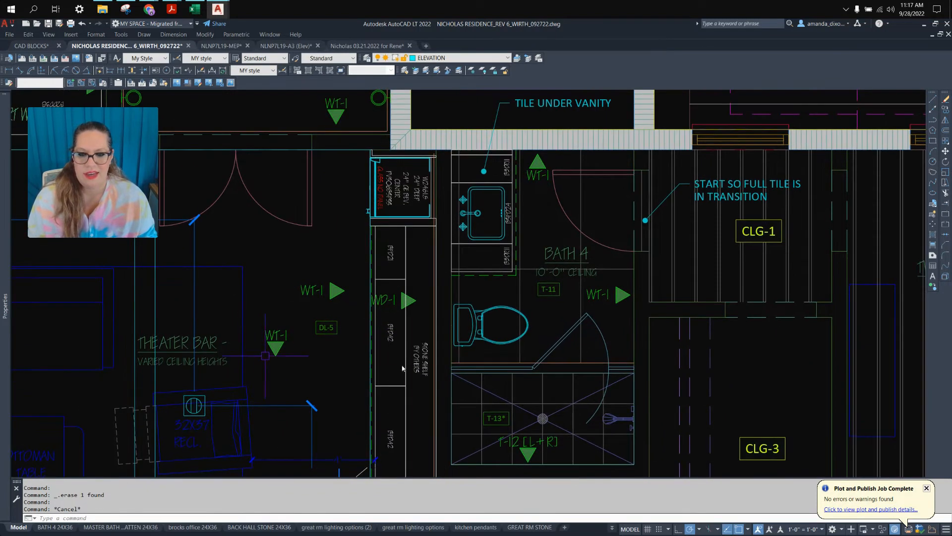
{"action": "scroll", "coordinate": [604, 296], "scroll_direction": "up", "scroll_amount": 2}
{"action": "left_click", "coordinate": [603, 296]}
{"action": "type", "text": "M"}
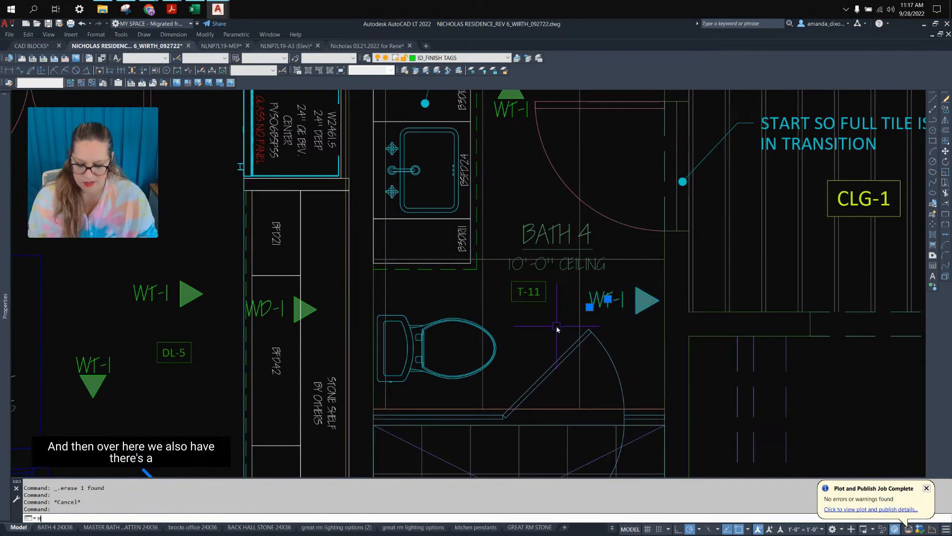
{"action": "type", "text": "I"}
{"action": "key", "text": "Return"}
{"action": "left_click", "coordinate": [547, 329]}
{"action": "left_click", "coordinate": [547, 332]}
{"action": "key", "text": "Return"}
- Move the mirrored WT-1 tag horizontally closer to the wall behind the toilet
{"action": "left_click", "coordinate": [472, 303]}
{"action": "left_click", "coordinate": [433, 292]}
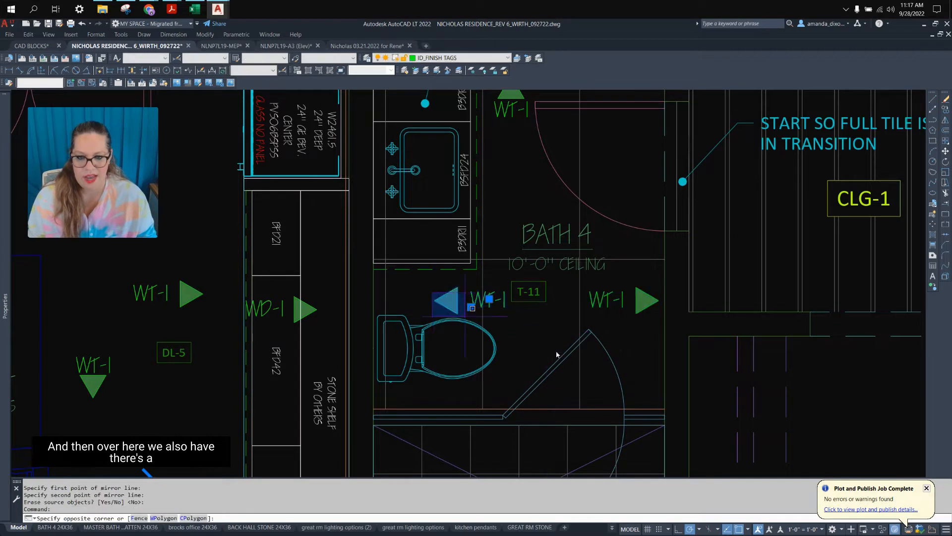
{"action": "left_click", "coordinate": [556, 350]}
{"action": "type", "text": "M"}
{"action": "key", "text": "Return"}
{"action": "left_click", "coordinate": [534, 322]}
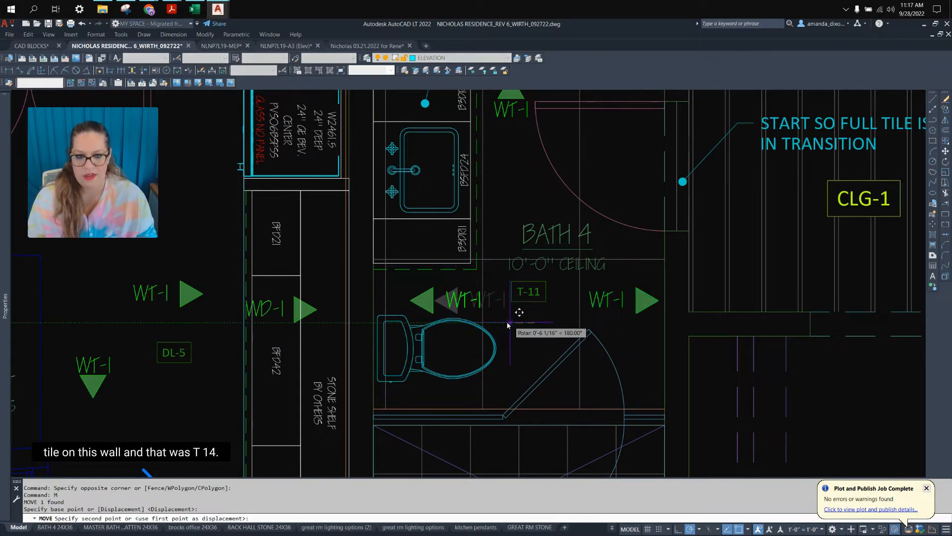
{"action": "left_click", "coordinate": [498, 322]}
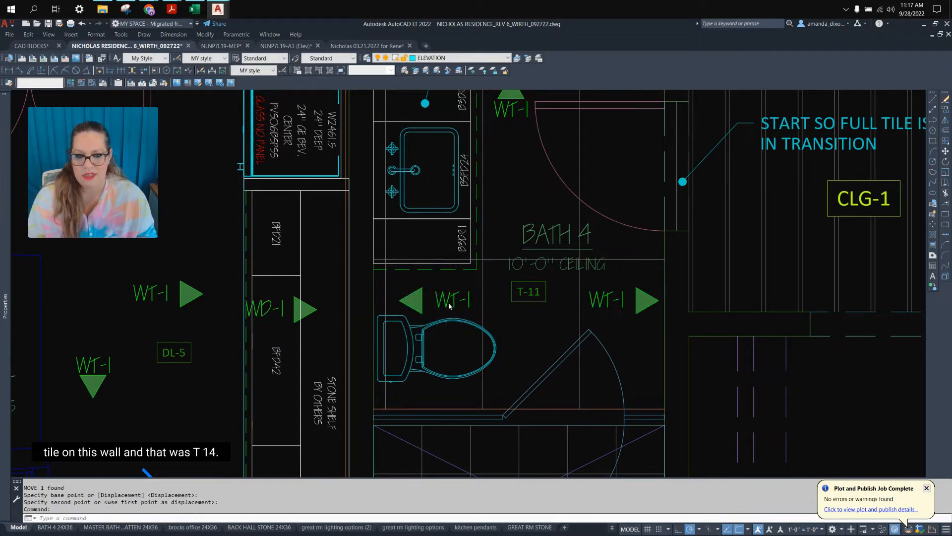
- Set the mirrored tag above the toilet to T-14
{"action": "double_click", "coordinate": [450, 303]}
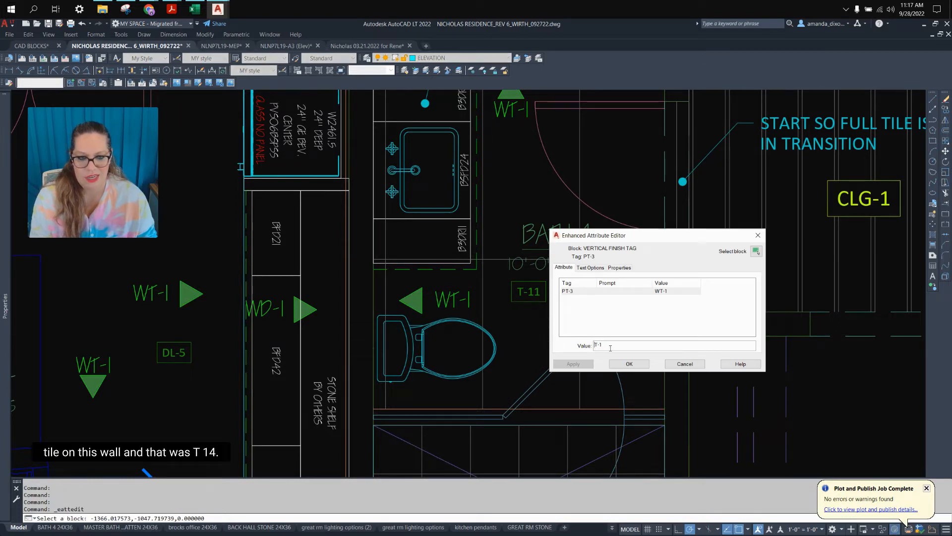
{"action": "left_click", "coordinate": [641, 367]}
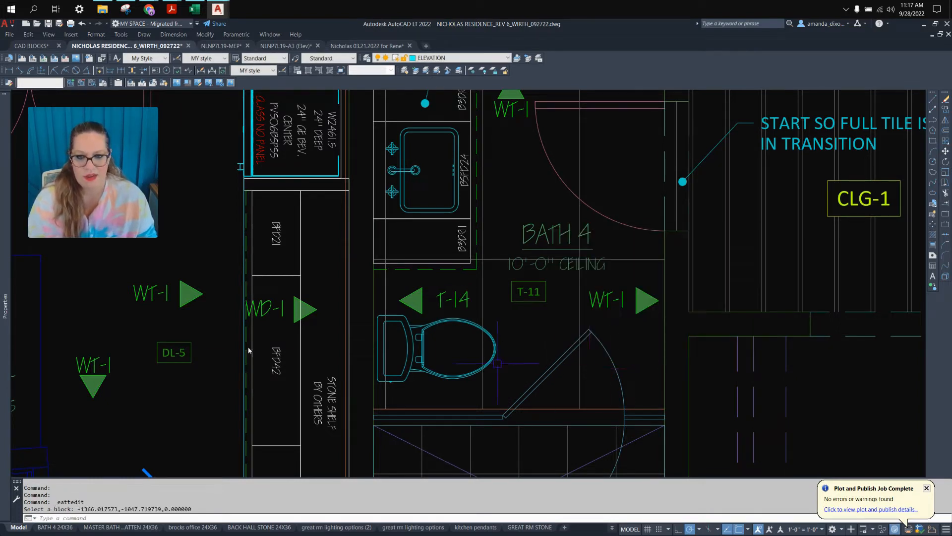
{"action": "left_click", "coordinate": [289, 316]}
{"action": "key", "text": "Escape"}
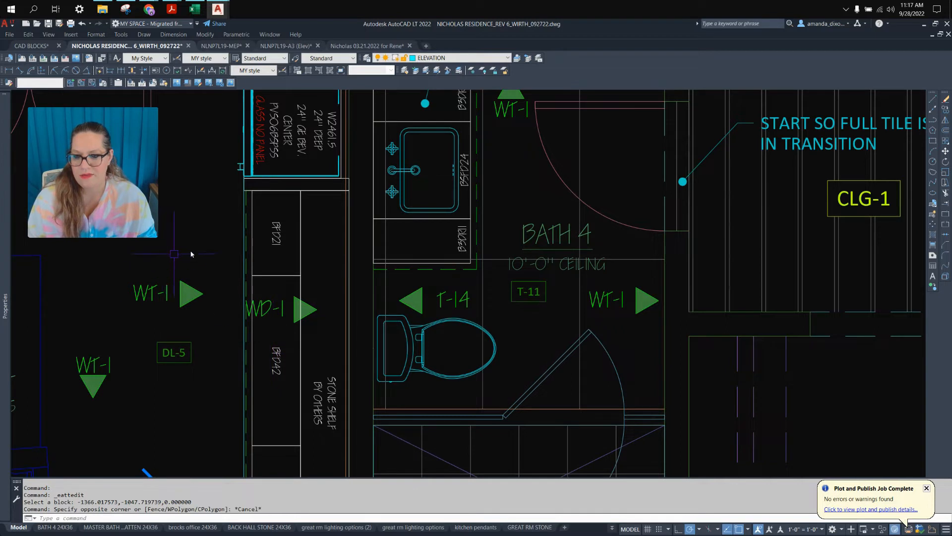
- Erase the two WT-1 tags and the DL-5 tag in the theater bar area
{"action": "left_click", "coordinate": [210, 265]}
{"action": "left_click", "coordinate": [69, 412]}
{"action": "key", "text": "Delete"}
- Set the WD-1 wall finish tag at the theater bar shelving to WT-1
{"action": "left_click", "coordinate": [254, 309]}
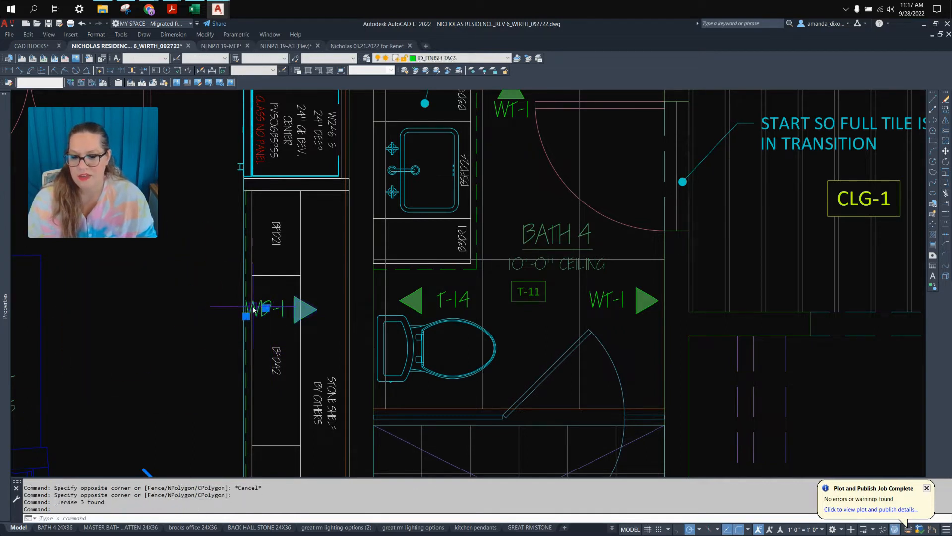
{"action": "double_click", "coordinate": [270, 312]}
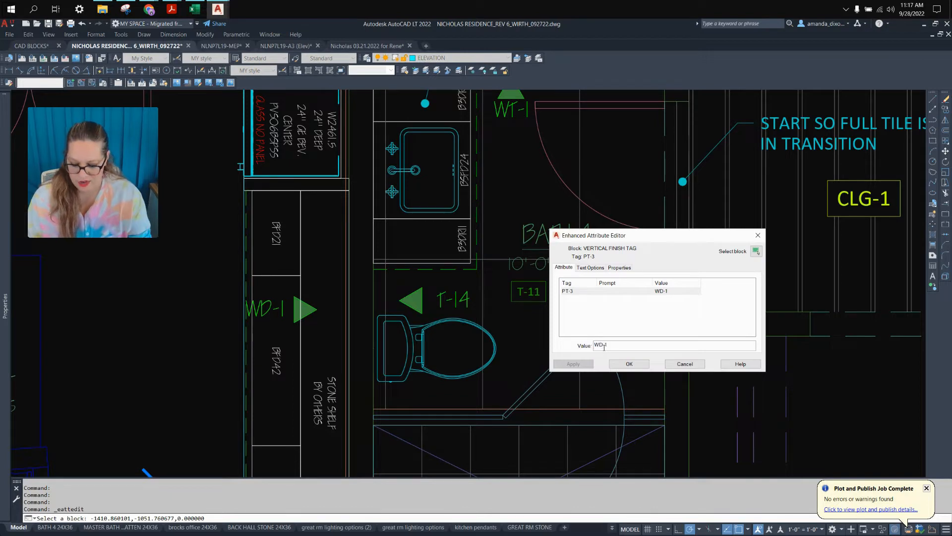
{"action": "left_click", "coordinate": [628, 364]}
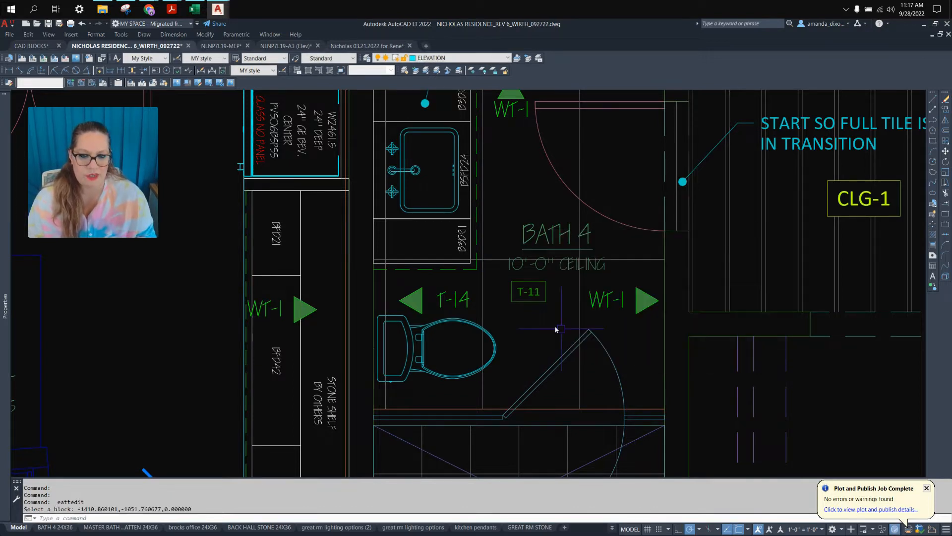
- Examine the Bath 4 notes on tiling under the vanity and starting a full tile in the transition
{"action": "scroll", "coordinate": [346, 254], "scroll_direction": "down", "scroll_amount": 2}
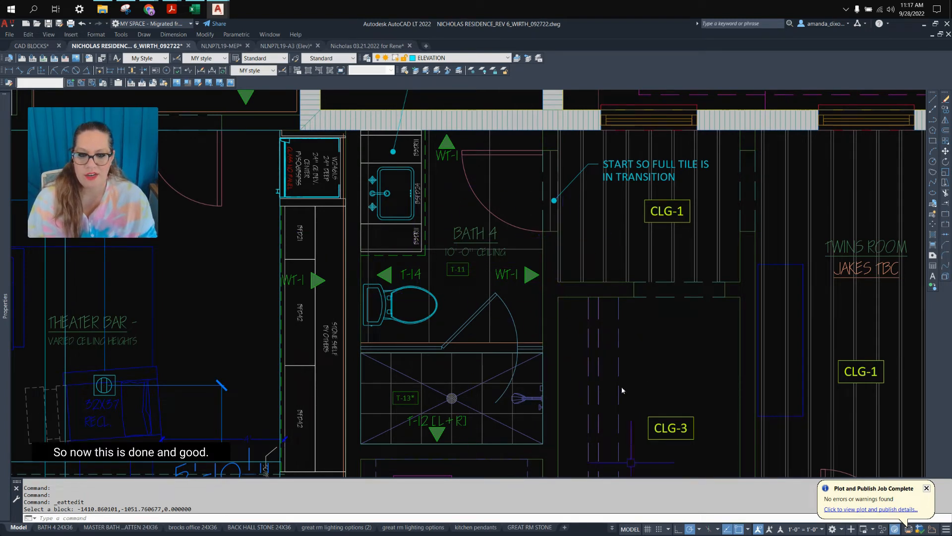
{"action": "middle_click_drag", "start_coordinate": [502, 258], "coordinate": [453, 322]}
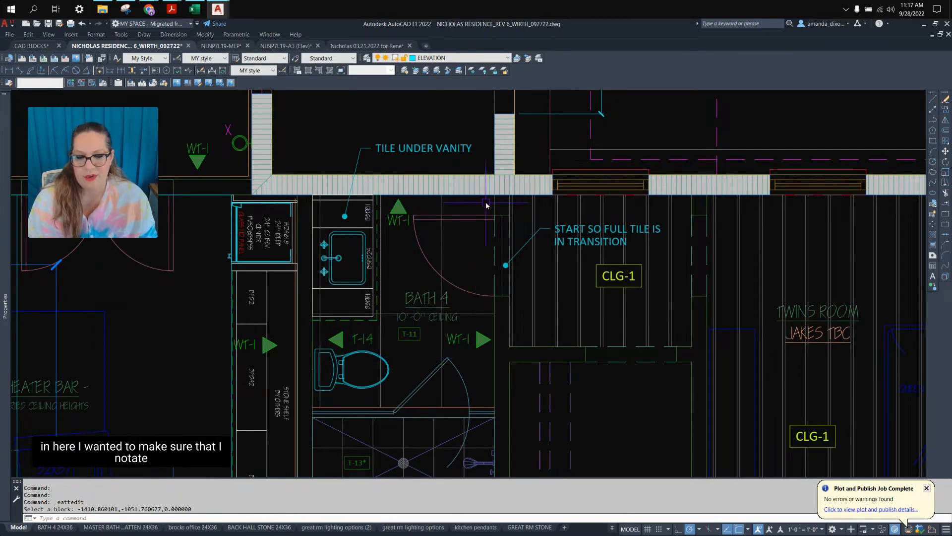
{"action": "scroll", "coordinate": [486, 205], "scroll_direction": "up", "scroll_amount": 2}
{"action": "left_click", "coordinate": [506, 254]}
{"action": "key", "text": "Escape"}
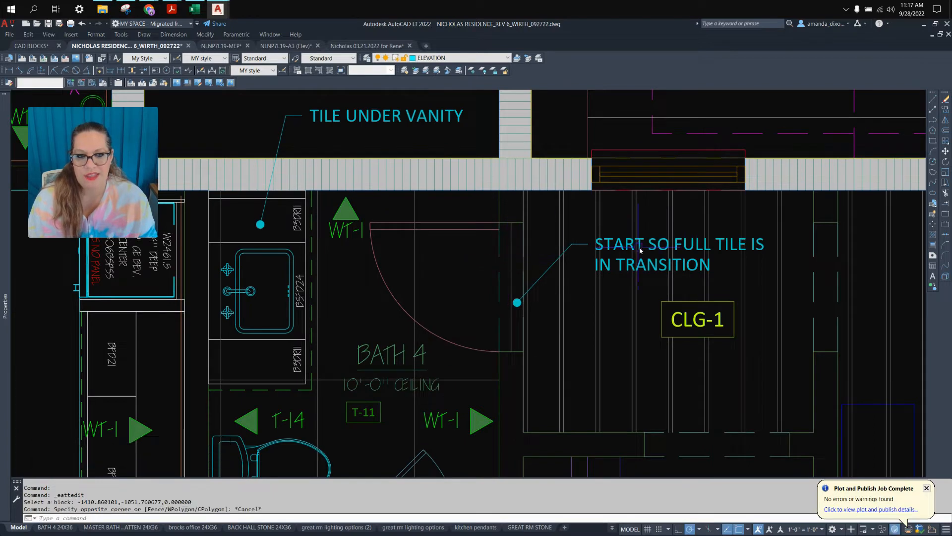
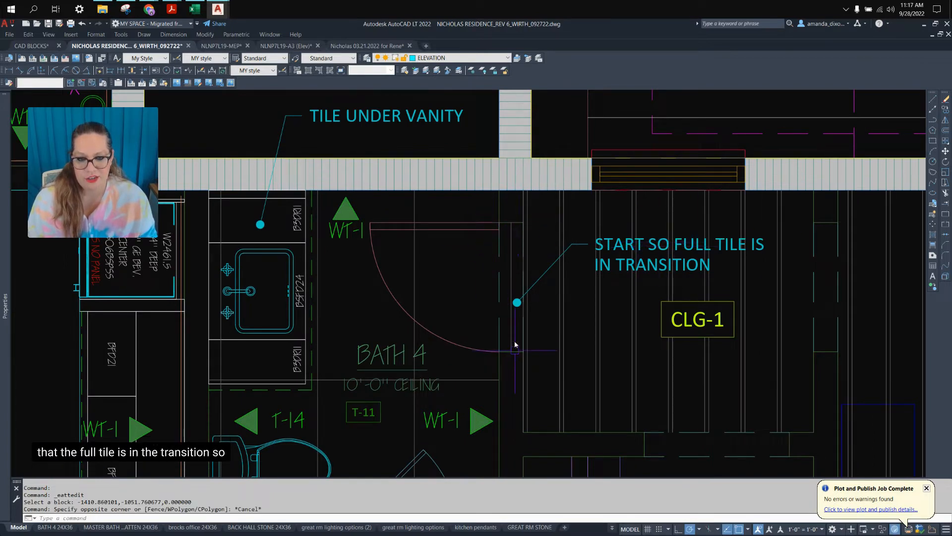
{"action": "middle_click_drag", "start_coordinate": [455, 120], "coordinate": [448, 222]}
{"action": "left_click", "coordinate": [471, 240]}
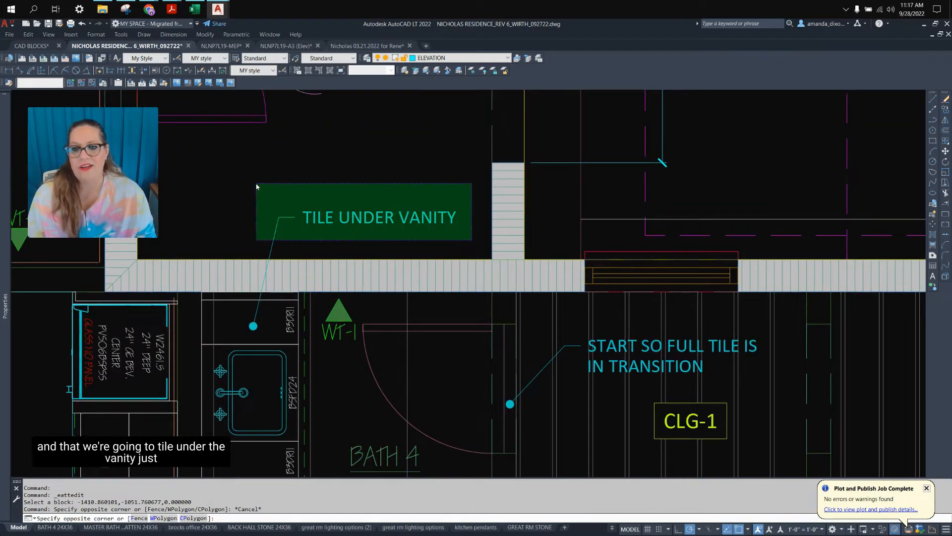
{"action": "key", "text": "Escape"}
{"action": "scroll", "coordinate": [345, 201], "scroll_direction": "down", "scroll_amount": 5}
{"action": "middle_click_drag", "start_coordinate": [397, 229], "coordinate": [418, 267]}
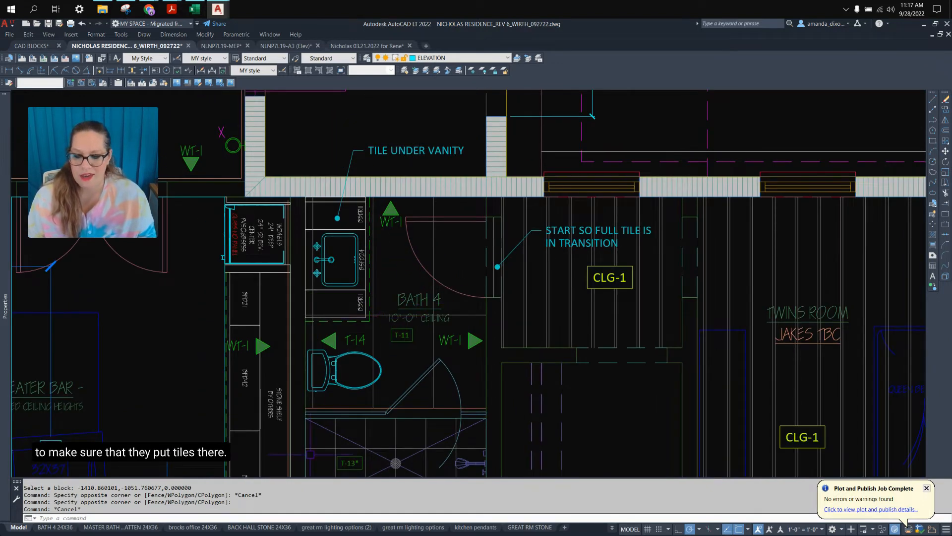
- Open the BATH 4 24X36 layout and check that the updated finish tags show in the Bath 4 plan
{"action": "mouse_move", "coordinate": [8, 498]}
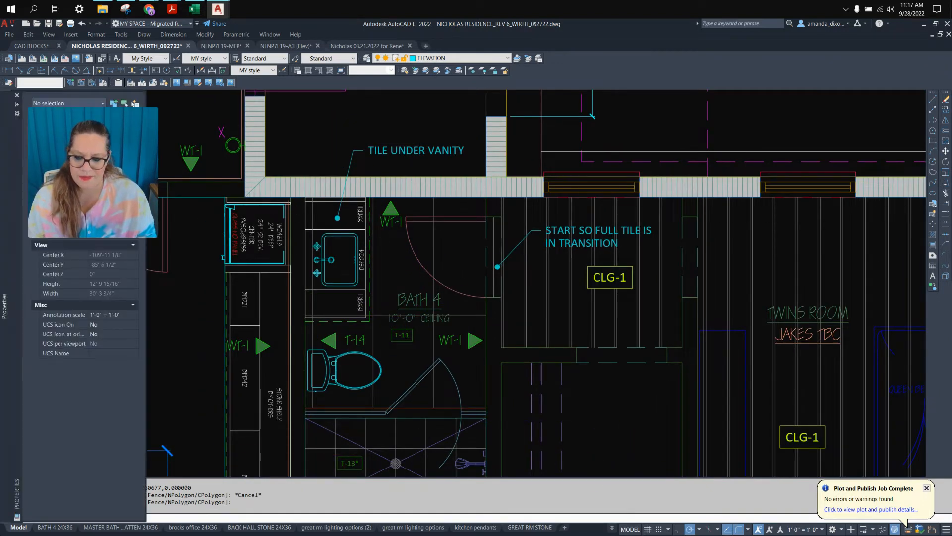
{"action": "left_click", "coordinate": [55, 528]}
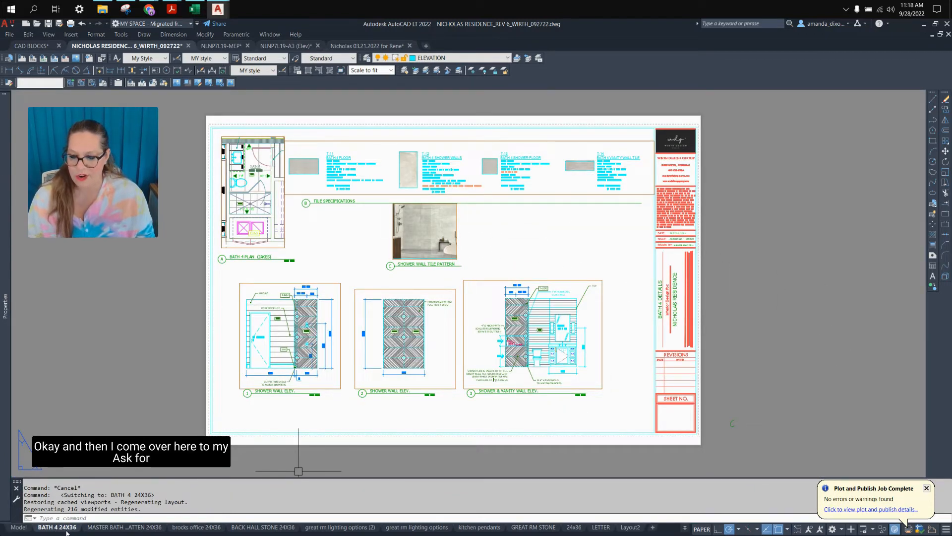
{"action": "scroll", "coordinate": [401, 263], "scroll_direction": "up", "scroll_amount": 3}
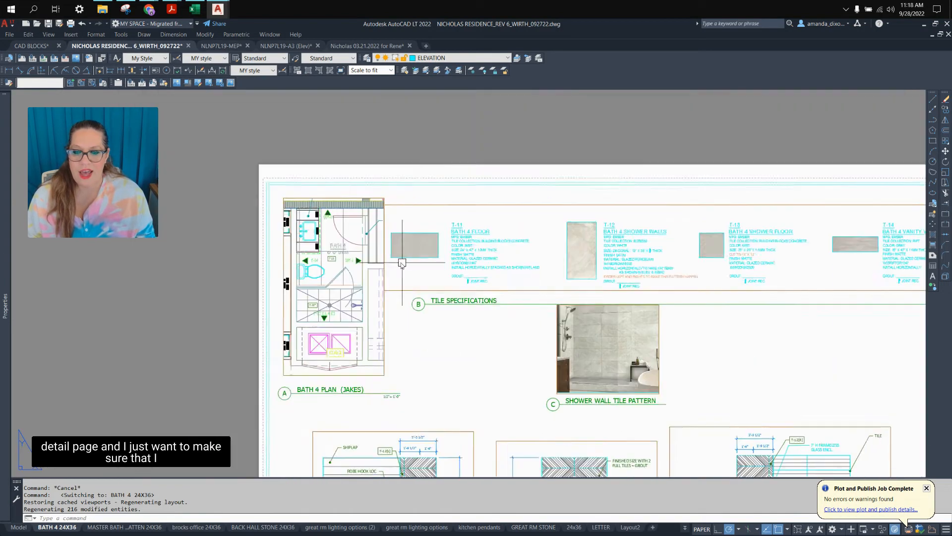
{"action": "scroll", "coordinate": [402, 263], "scroll_direction": "up", "scroll_amount": 5}
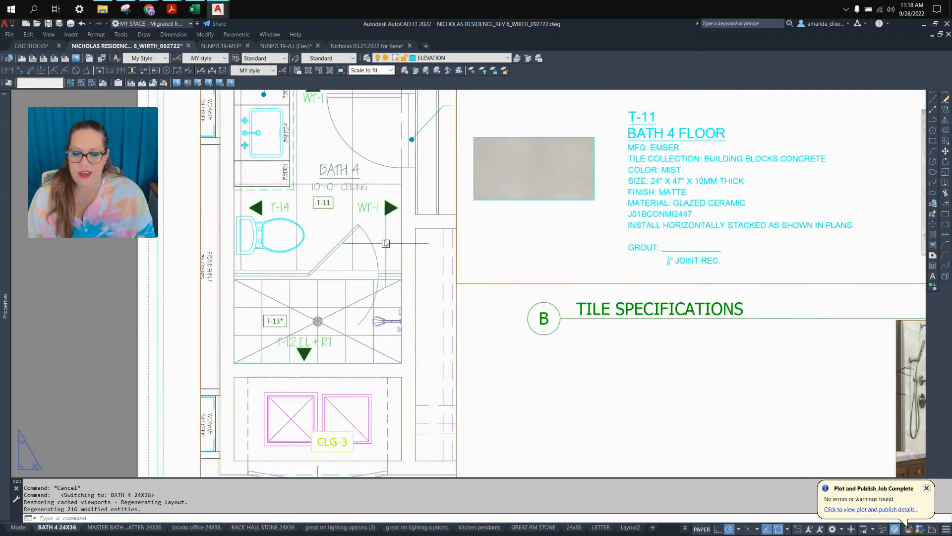
{"action": "scroll", "coordinate": [471, 225], "scroll_direction": "down", "scroll_amount": 2}
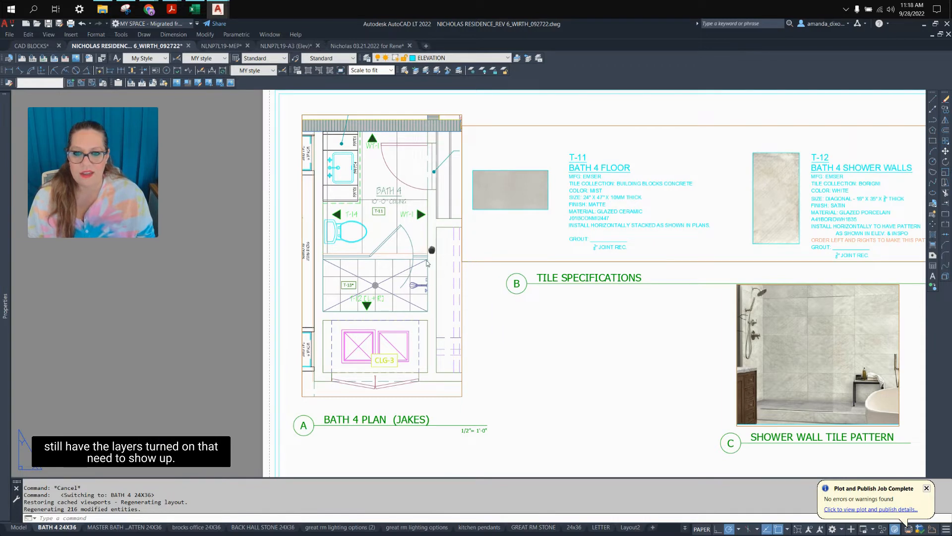
{"action": "middle_click_drag", "start_coordinate": [431, 249], "coordinate": [421, 265]}
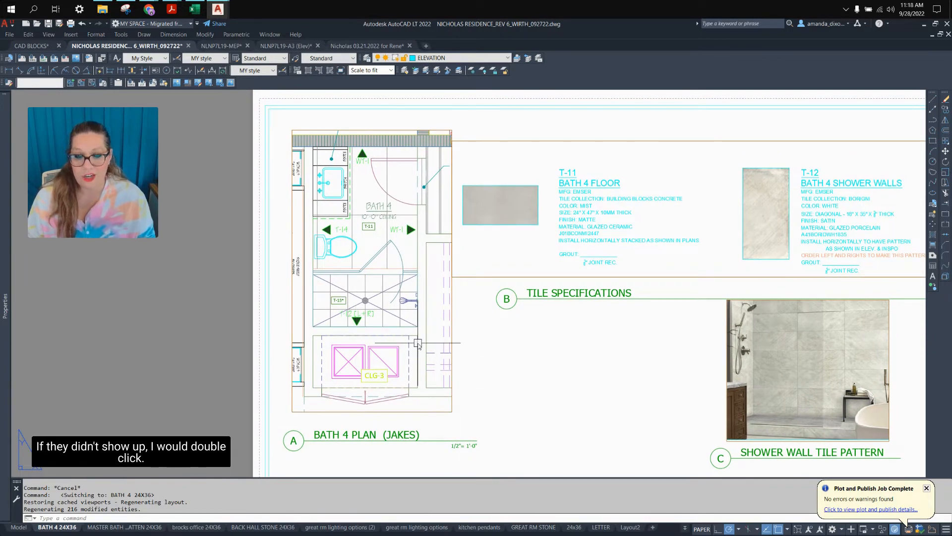
- Thaw the ID_CONST-NOTES-TAGS layer from inside the Bath 4 plan viewport, then return to paper space
{"action": "double_click", "coordinate": [371, 248]}
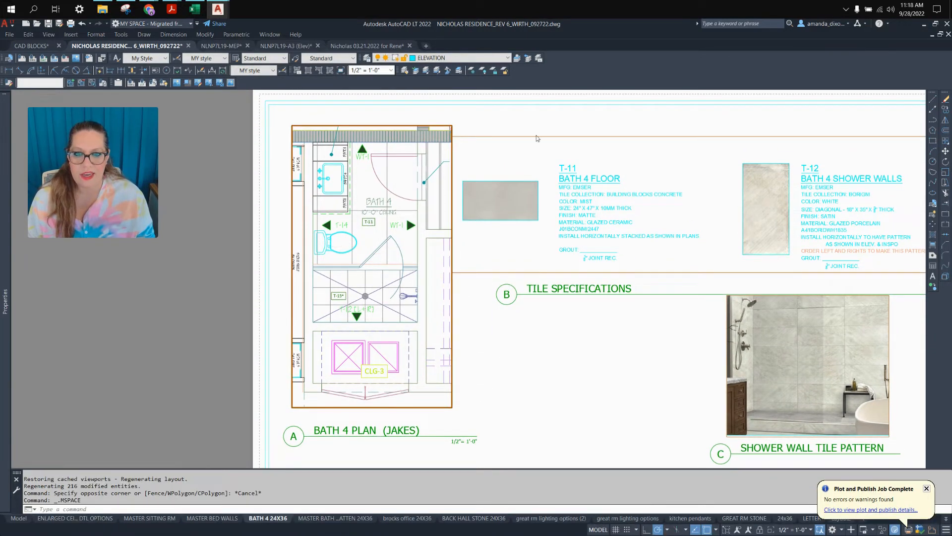
{"action": "left_click", "coordinate": [507, 58]}
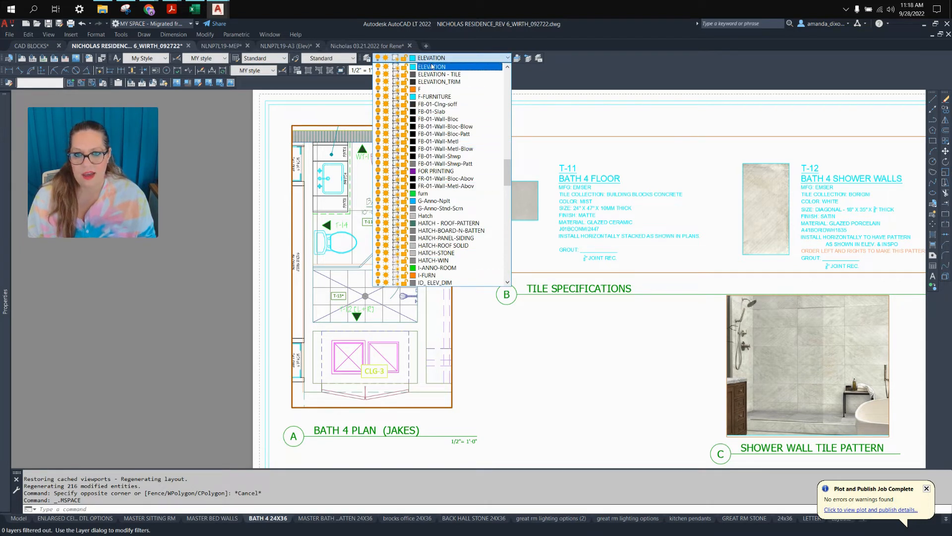
{"action": "scroll", "coordinate": [426, 206], "scroll_direction": "down", "scroll_amount": 9}
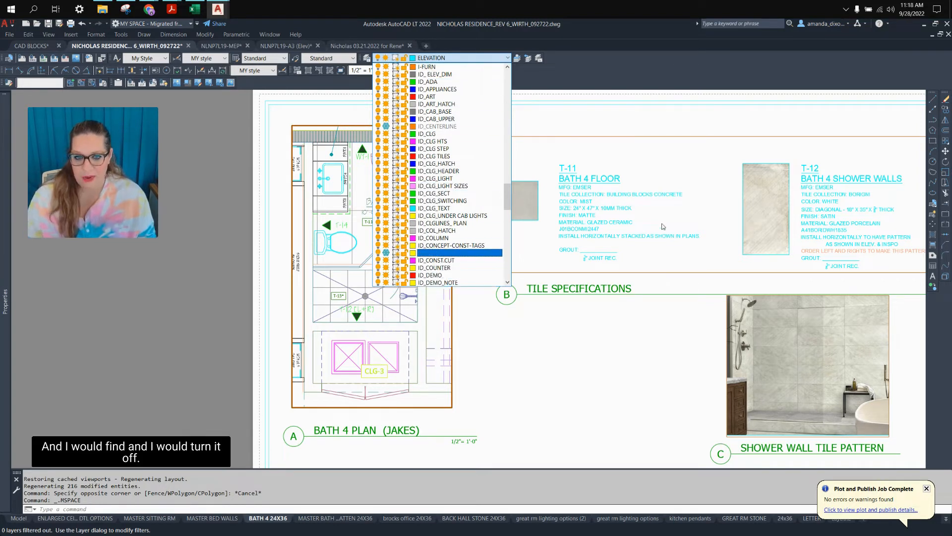
{"action": "scroll", "coordinate": [446, 213], "scroll_direction": "down", "scroll_amount": 3}
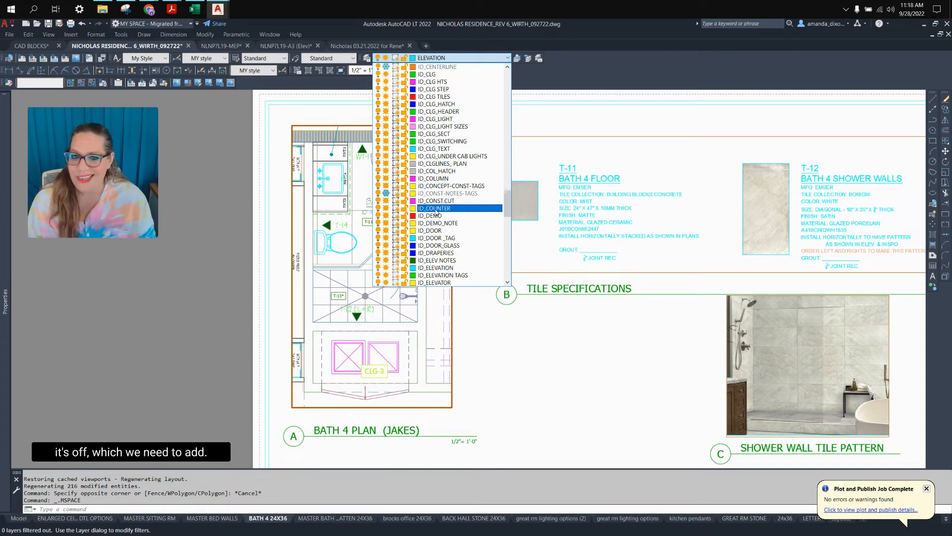
{"action": "left_click", "coordinate": [386, 195]}
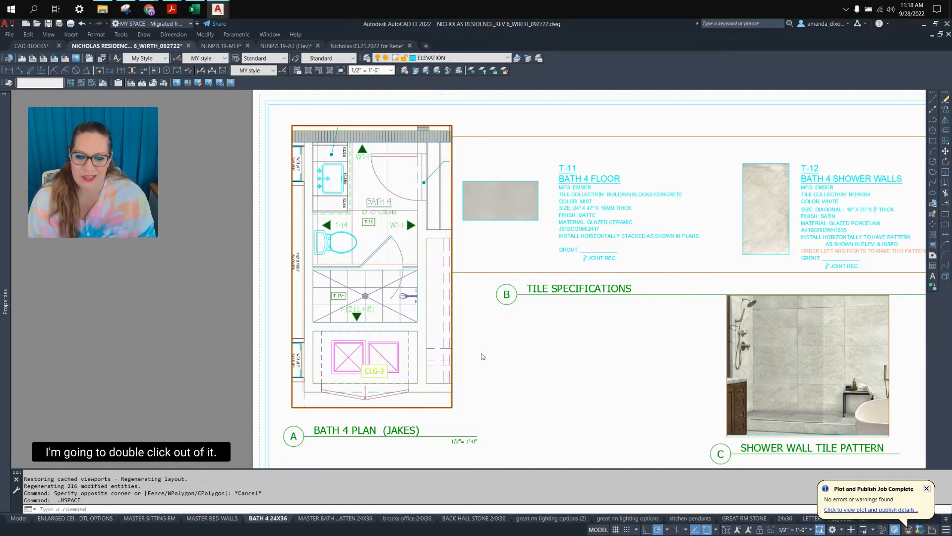
{"action": "double_click", "coordinate": [481, 354]}
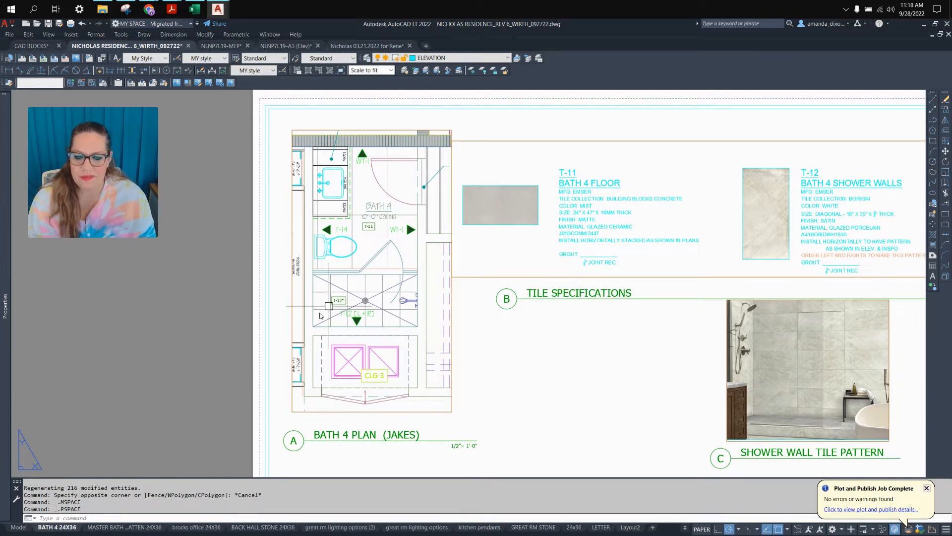
- In model space, copy the group of four ID-7.3 elevation tags above the house into the theater bar area
{"action": "left_click", "coordinate": [14, 526]}
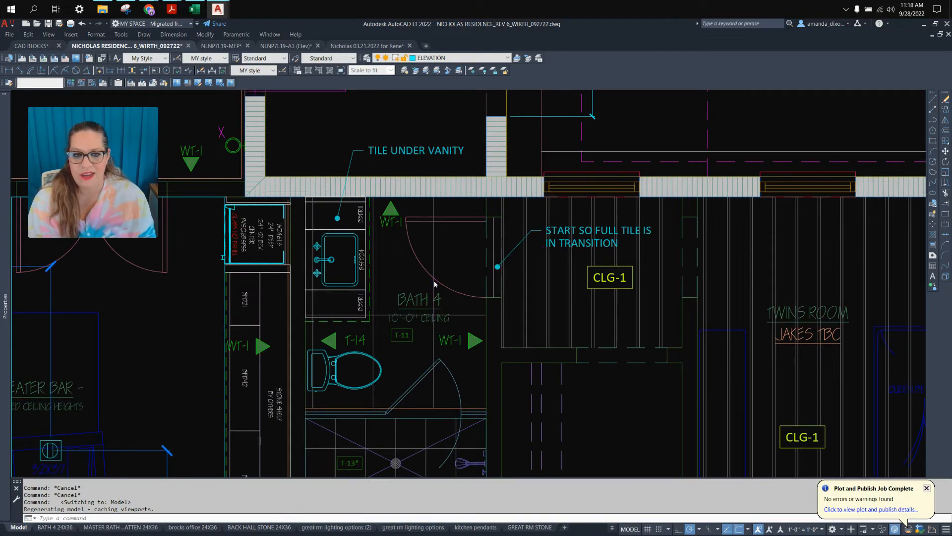
{"action": "scroll", "coordinate": [456, 363], "scroll_direction": "down", "scroll_amount": 5}
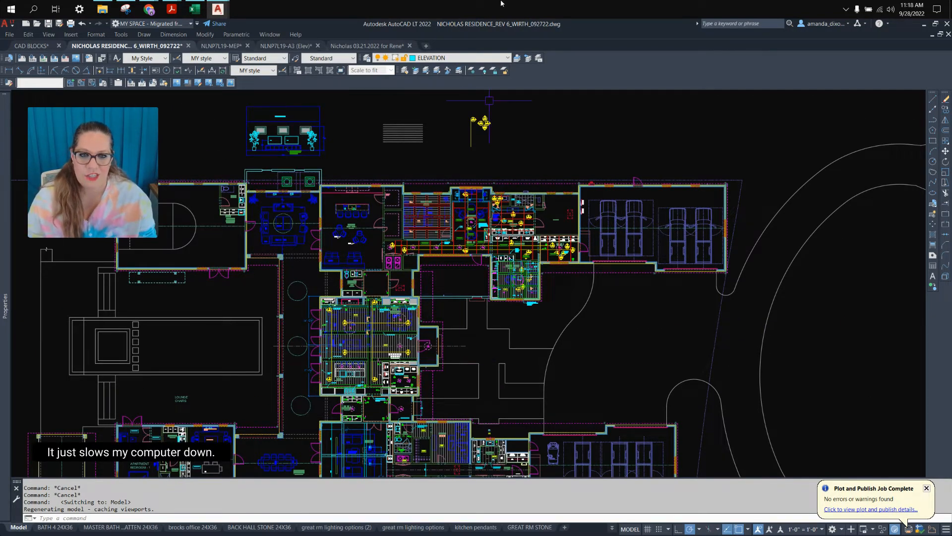
{"action": "scroll", "coordinate": [493, 97], "scroll_direction": "up", "scroll_amount": 6}
{"action": "left_click", "coordinate": [521, 271]}
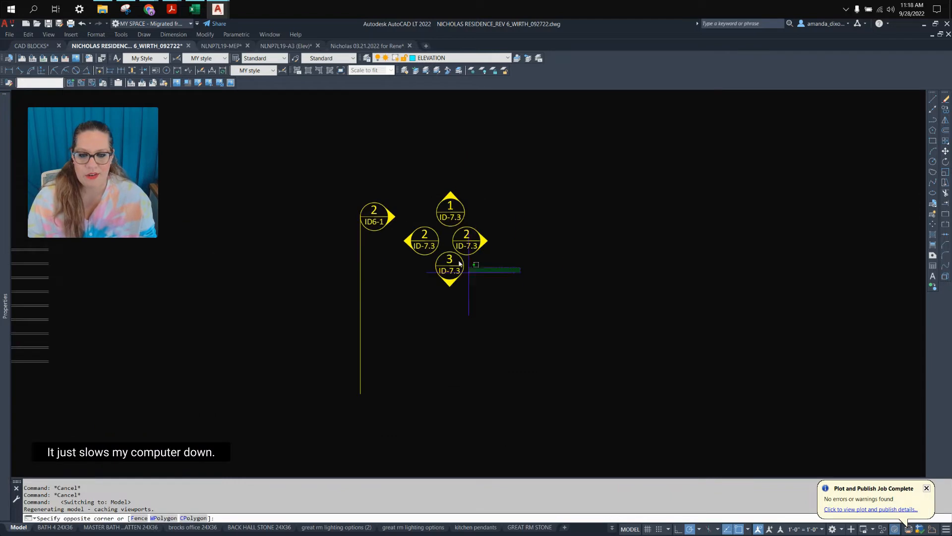
{"action": "left_click", "coordinate": [416, 181]}
{"action": "type", "text": "c"}
{"action": "key", "text": "Return"}
{"action": "left_click", "coordinate": [464, 273]}
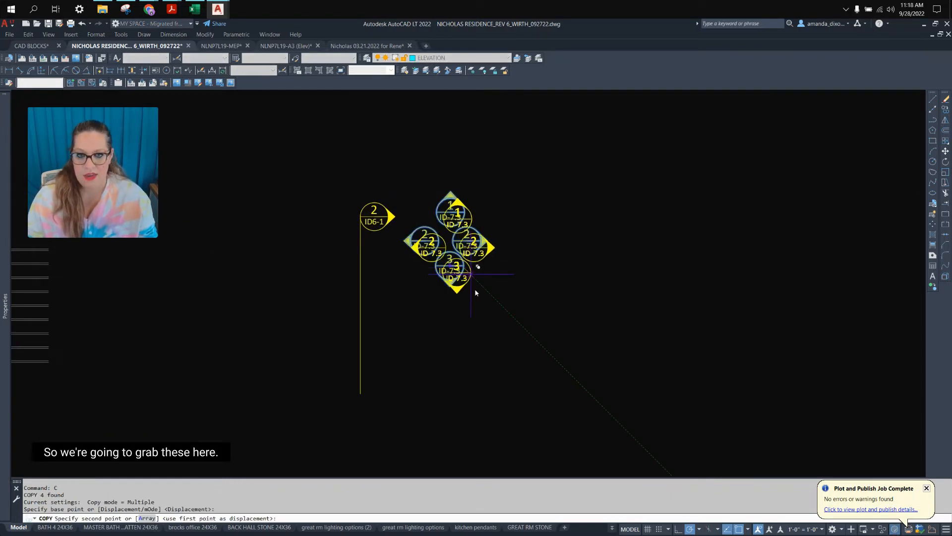
{"action": "scroll", "coordinate": [459, 388], "scroll_direction": "down", "scroll_amount": 5}
{"action": "middle_click_drag", "start_coordinate": [460, 388], "coordinate": [488, 166]}
{"action": "scroll", "coordinate": [471, 177], "scroll_direction": "up", "scroll_amount": 7}
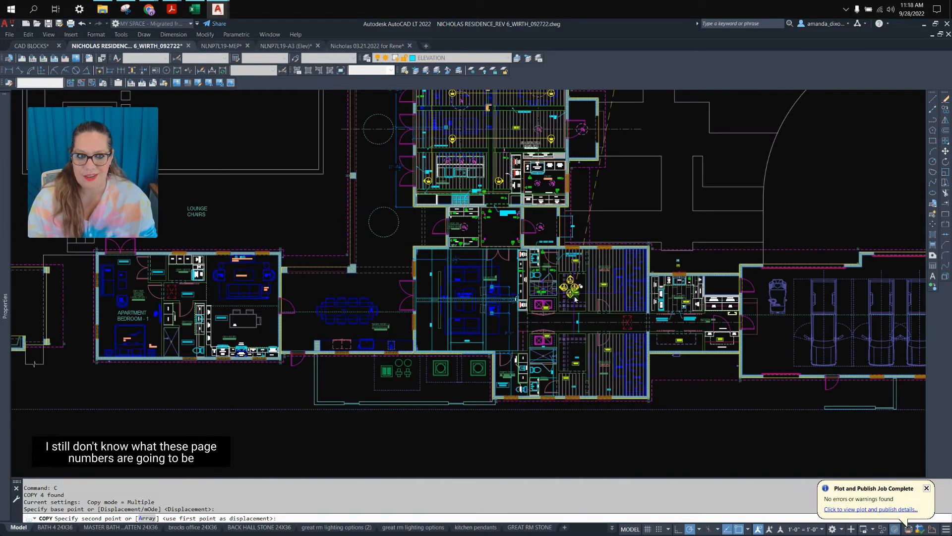
{"action": "scroll", "coordinate": [613, 298], "scroll_direction": "up", "scroll_amount": 5}
{"action": "middle_click_drag", "start_coordinate": [298, 205], "coordinate": [439, 302]}
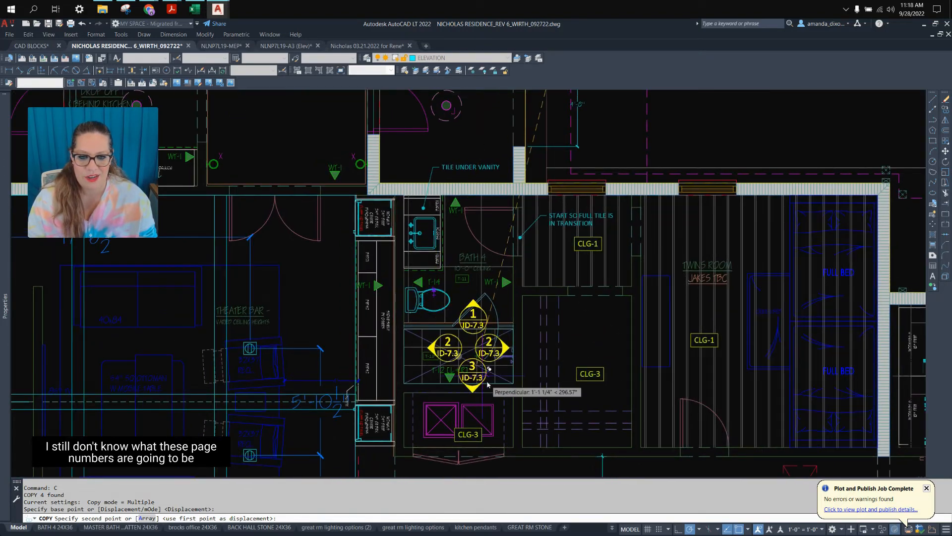
{"action": "left_click", "coordinate": [312, 327]}
{"action": "key", "text": "Return"}
- Scale the four copied ID-7.3 elevation tags down to about a third of their size
{"action": "scroll", "coordinate": [319, 317], "scroll_direction": "up", "scroll_amount": 4}
{"action": "middle_click_drag", "start_coordinate": [319, 318], "coordinate": [414, 372]}
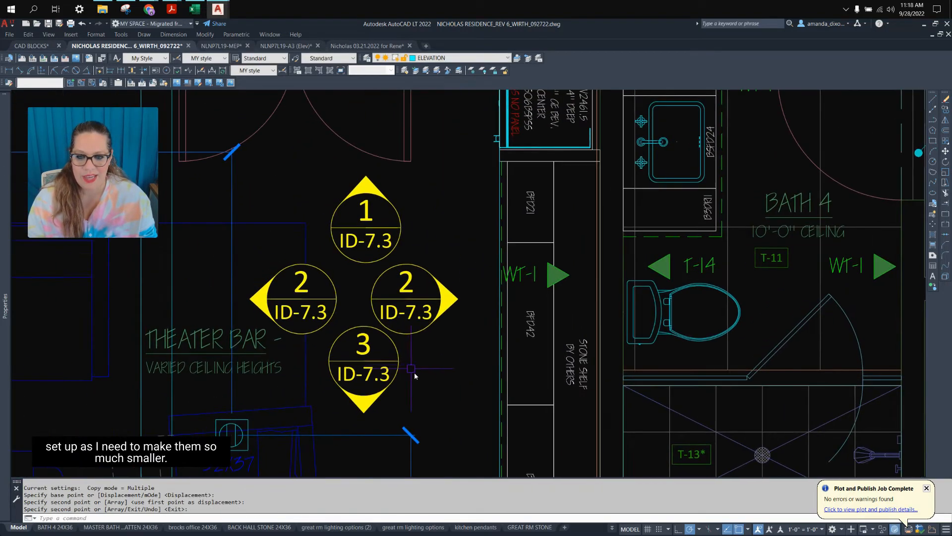
{"action": "left_click", "coordinate": [413, 371]}
{"action": "left_click", "coordinate": [310, 231]}
{"action": "type", "text": "SC"}
{"action": "key", "text": "Return"}
{"action": "left_click", "coordinate": [337, 301]}
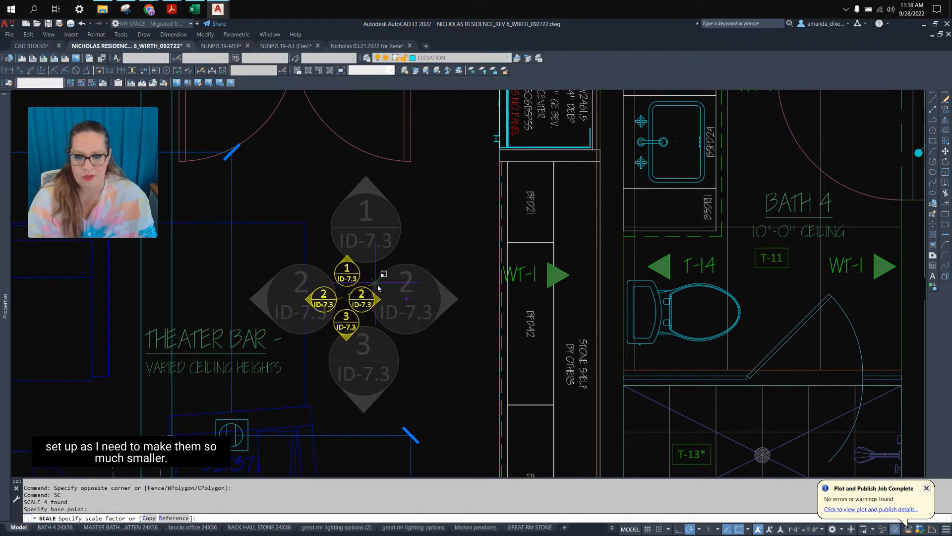
{"action": "left_click", "coordinate": [373, 290]}
- Move the four reduced ID-7.3 elevation tags into the Bath 4 shower, just above the drain
{"action": "scroll", "coordinate": [373, 341], "scroll_direction": "down", "scroll_amount": 2}
{"action": "middle_click_drag", "start_coordinate": [385, 344], "coordinate": [315, 361]}
{"action": "scroll", "coordinate": [316, 361], "scroll_direction": "up", "scroll_amount": 2}
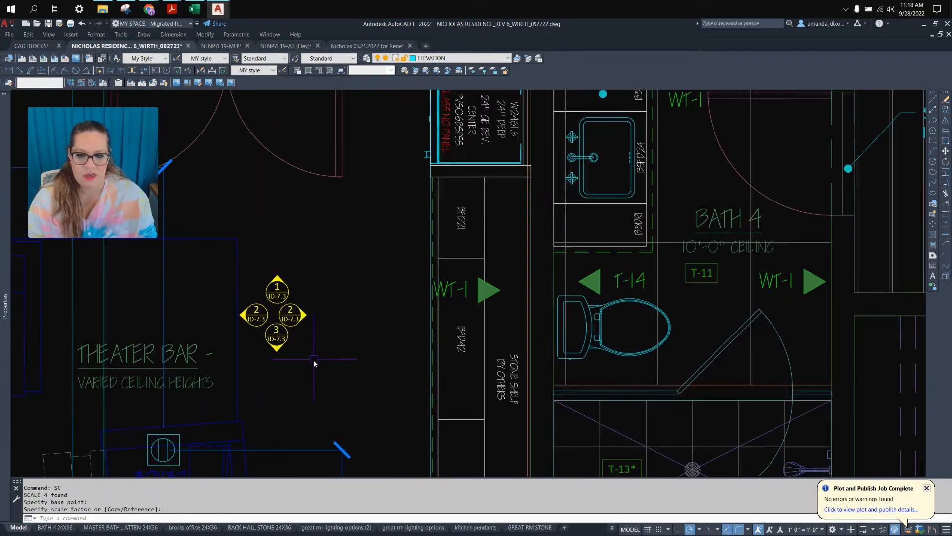
{"action": "left_click", "coordinate": [318, 360]}
{"action": "left_click", "coordinate": [256, 268]}
{"action": "type", "text": "M"}
{"action": "key", "text": "Return"}
{"action": "left_click", "coordinate": [267, 318]}
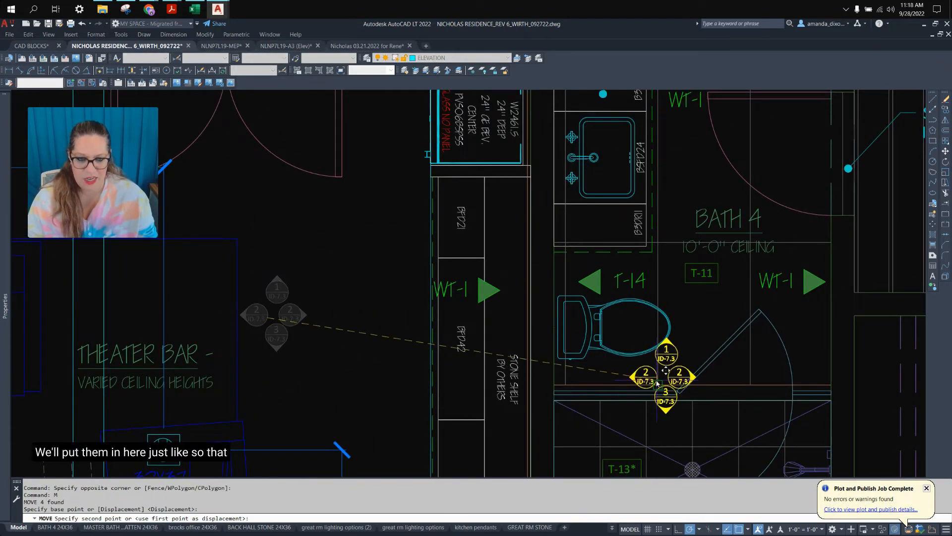
{"action": "middle_click_drag", "start_coordinate": [662, 380], "coordinate": [335, 207]}
{"action": "scroll", "coordinate": [401, 253], "scroll_direction": "up", "scroll_amount": 4}
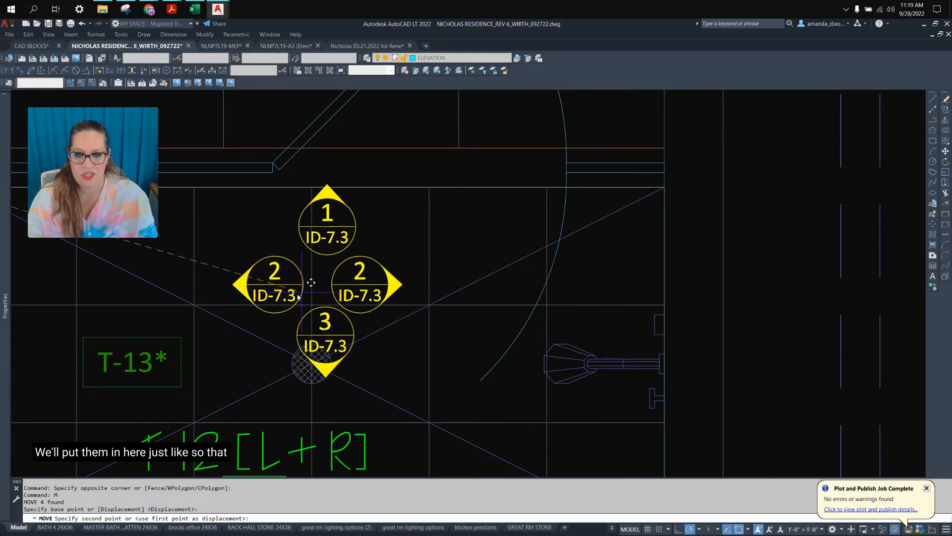
{"action": "left_click", "coordinate": [246, 292]}
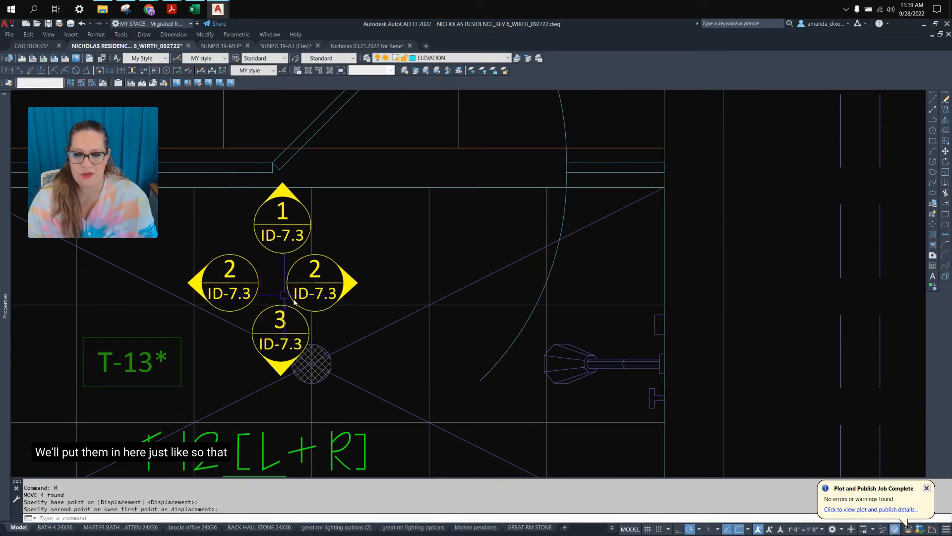
- Erase the number 1 elevation tag from the group in the shower
{"action": "scroll", "coordinate": [447, 354], "scroll_direction": "down", "scroll_amount": 2}
{"action": "left_click", "coordinate": [446, 353]}
{"action": "key", "text": "Delete"}
- Scale the three remaining ID-7.3 elevation tags in the Bath 4 shower up to roughly twice their size
{"action": "scroll", "coordinate": [437, 389], "scroll_direction": "up", "scroll_amount": 2}
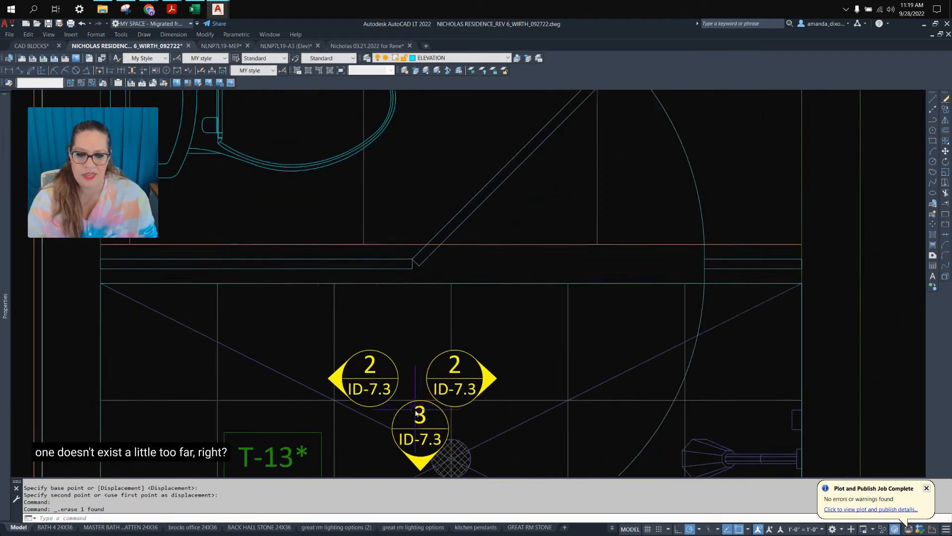
{"action": "middle_click_drag", "start_coordinate": [415, 415], "coordinate": [422, 344]}
{"action": "left_click", "coordinate": [421, 342]}
{"action": "left_click", "coordinate": [377, 314]}
{"action": "left_click", "coordinate": [438, 315]}
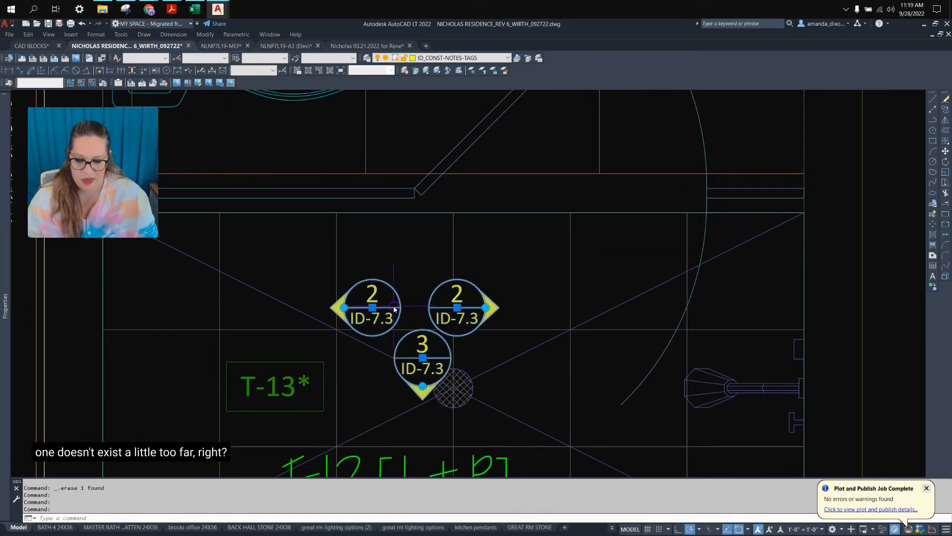
{"action": "type", "text": "sc"}
{"action": "key", "text": "Return"}
{"action": "left_click", "coordinate": [410, 307]}
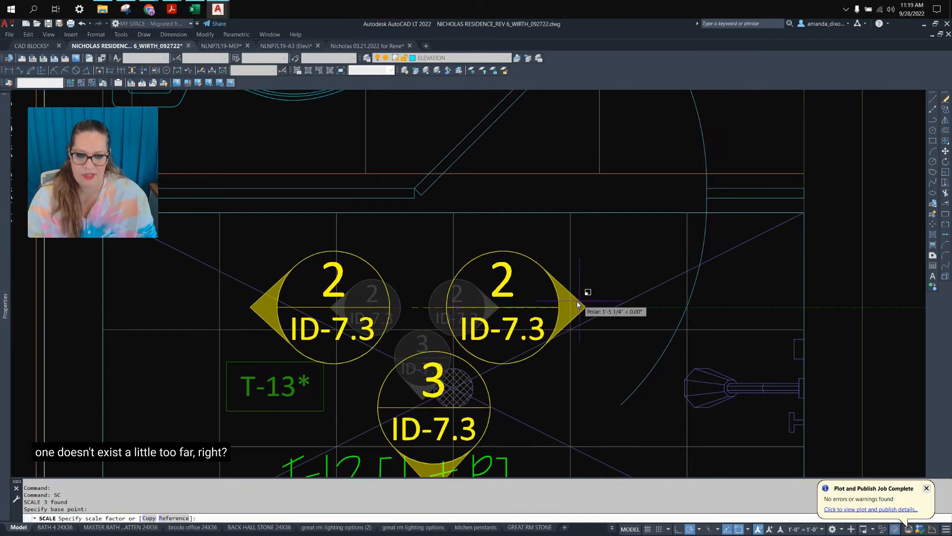
{"action": "left_click", "coordinate": [571, 301]}
- Move the two number 2 elevation tags out of the shower into Bath 4, between the toilet and the shower door
{"action": "scroll", "coordinate": [555, 295], "scroll_direction": "down", "scroll_amount": 4}
{"action": "middle_click_drag", "start_coordinate": [540, 320], "coordinate": [415, 319]}
{"action": "scroll", "coordinate": [414, 317], "scroll_direction": "up", "scroll_amount": 2}
{"action": "left_click", "coordinate": [404, 295]}
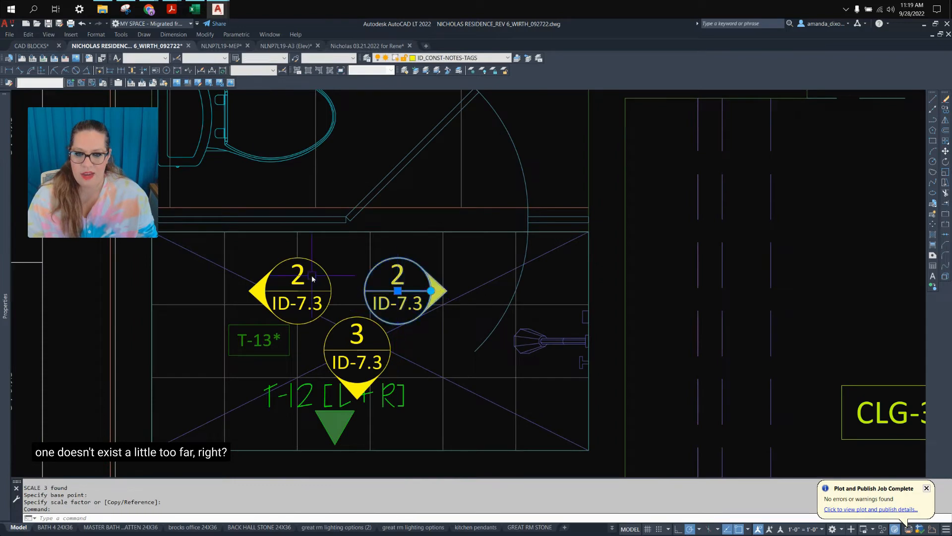
{"action": "left_click", "coordinate": [318, 276]}
{"action": "type", "text": "m"}
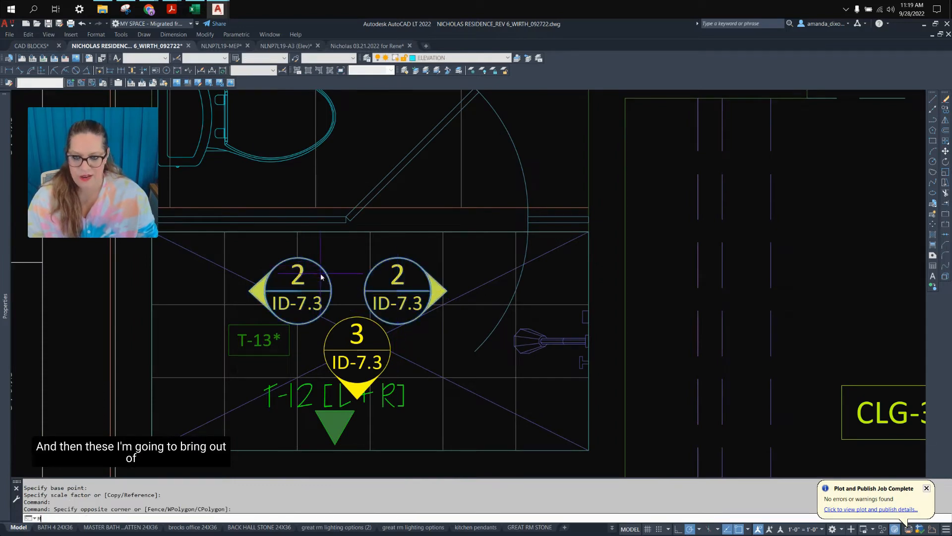
{"action": "key", "text": "Return"}
{"action": "left_click", "coordinate": [346, 280]}
{"action": "scroll", "coordinate": [350, 272], "scroll_direction": "down", "scroll_amount": 2}
{"action": "middle_click_drag", "start_coordinate": [367, 235], "coordinate": [392, 371]}
{"action": "left_click", "coordinate": [399, 307]}
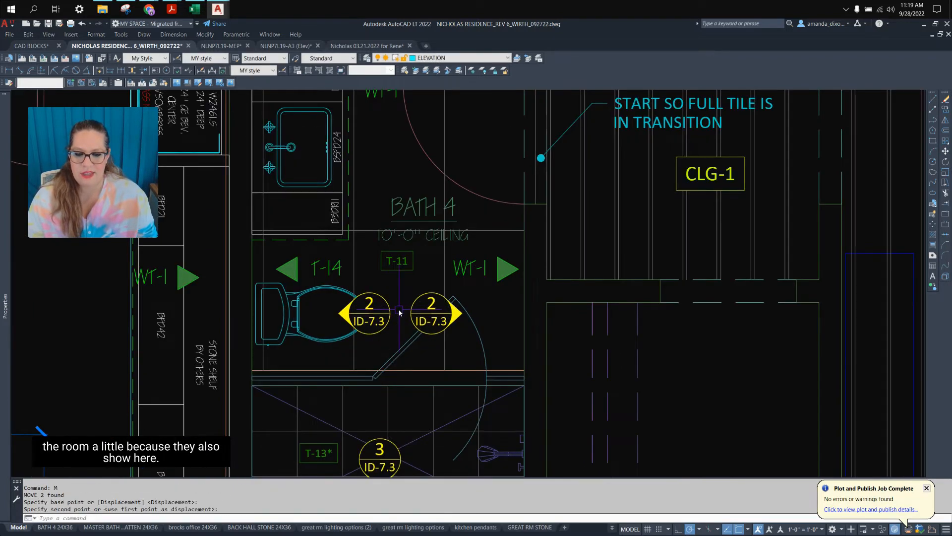
- Move the number 3 elevation tag up to the shower entry, just inside the glass line
{"action": "scroll", "coordinate": [399, 312], "scroll_direction": "down", "scroll_amount": 2}
{"action": "scroll", "coordinate": [390, 387], "scroll_direction": "up", "scroll_amount": 2}
{"action": "left_click", "coordinate": [389, 387]}
{"action": "type", "text": "m"}
{"action": "key", "text": "Return"}
{"action": "left_click", "coordinate": [399, 373]}
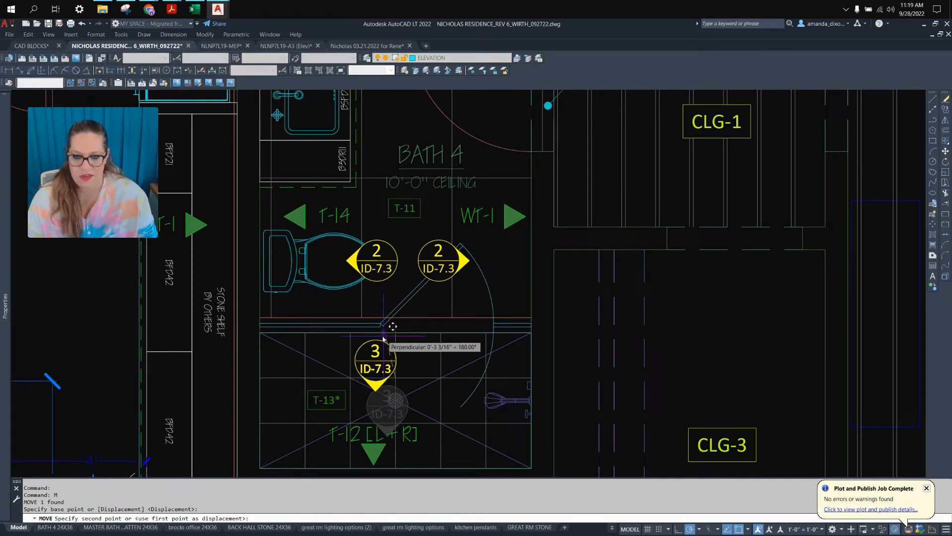
{"action": "left_click", "coordinate": [383, 339]}
- Move all three elevation tags together up into Bath 4, alongside the vanity and toilet
{"action": "left_click", "coordinate": [369, 354]}
{"action": "middle_click_drag", "start_coordinate": [425, 264], "coordinate": [440, 336]}
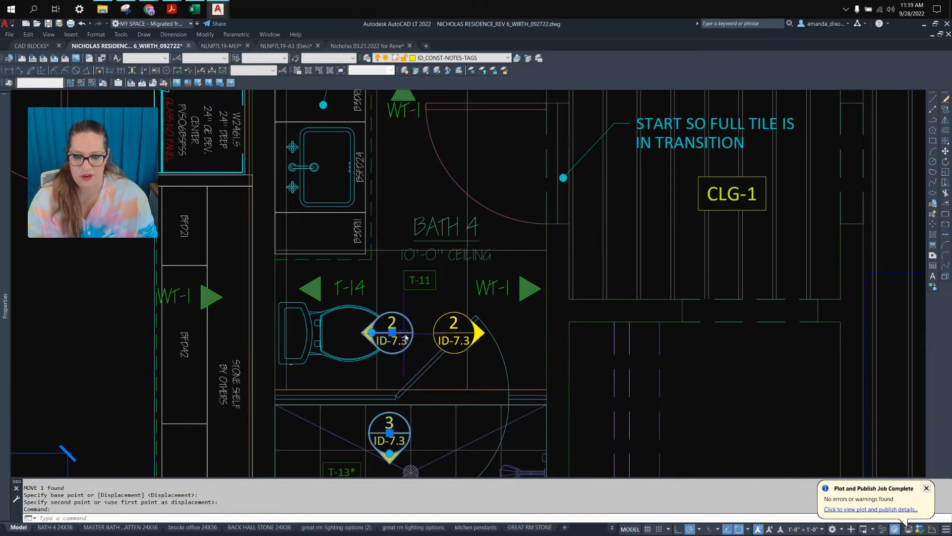
{"action": "left_click", "coordinate": [441, 336]}
{"action": "type", "text": "m"}
{"action": "key", "text": "Return"}
{"action": "left_click", "coordinate": [400, 370]}
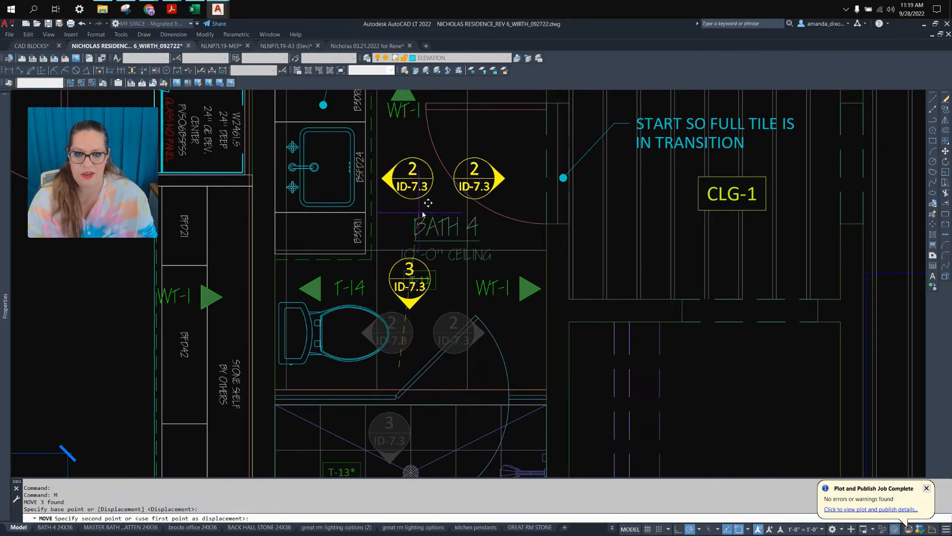
{"action": "scroll", "coordinate": [419, 212], "scroll_direction": "up", "scroll_amount": 2}
{"action": "left_click", "coordinate": [423, 207]}
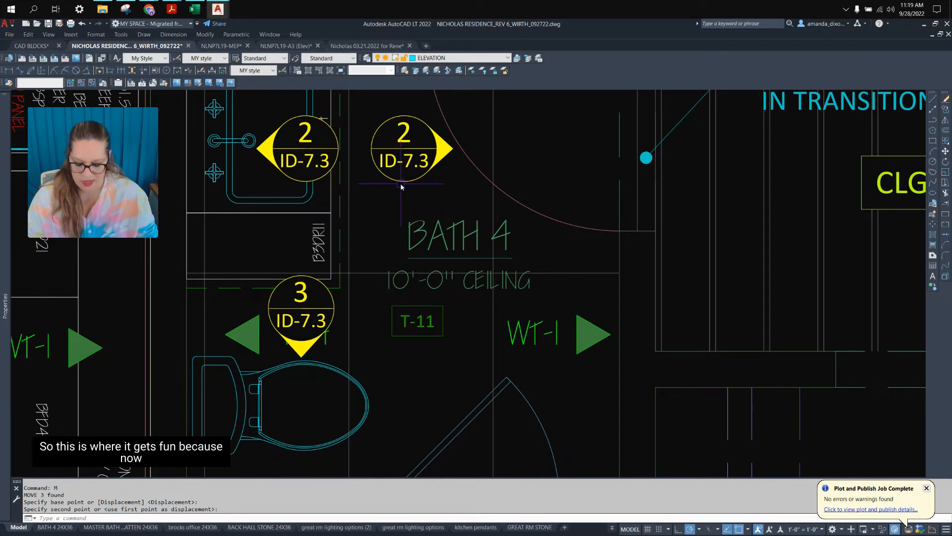
- Move the same three elevation tags to the right, clear of the Bath 4 vanity
{"action": "type", "text": "m"}
{"action": "key", "text": "Return"}
{"action": "type", "text": "p"}
{"action": "key", "text": "Return"}
{"action": "key", "text": "Return"}
{"action": "left_click", "coordinate": [437, 199]}
{"action": "scroll", "coordinate": [446, 202], "scroll_direction": "down", "scroll_amount": 3}
{"action": "scroll", "coordinate": [449, 203], "scroll_direction": "up", "scroll_amount": 3}
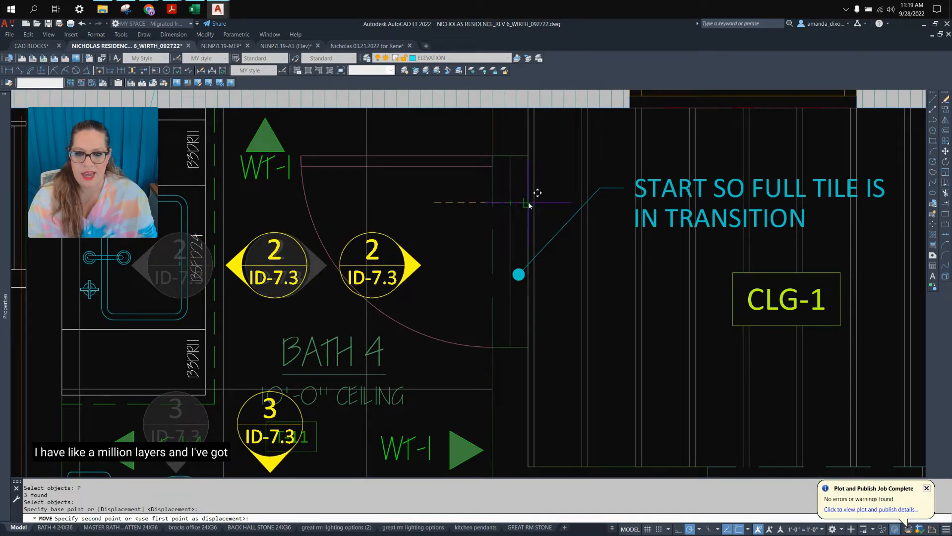
{"action": "left_click", "coordinate": [529, 205]}
- Move the right-pointing number 2 elevation tag farther right, inside the Bath 4 entry door swing
{"action": "scroll", "coordinate": [392, 253], "scroll_direction": "down", "scroll_amount": 2}
{"action": "left_click", "coordinate": [397, 259]}
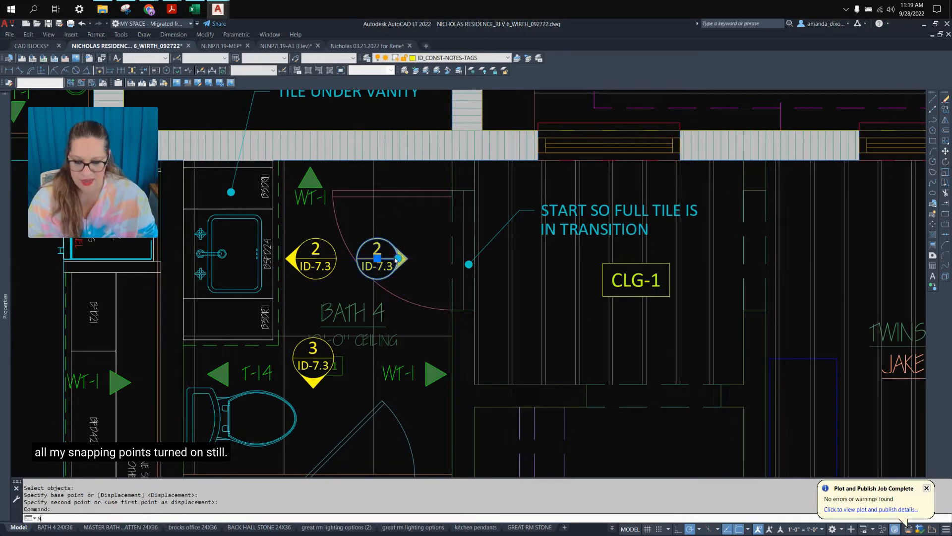
{"action": "key", "text": "Return"}
{"action": "scroll", "coordinate": [394, 240], "scroll_direction": "up", "scroll_amount": 2}
{"action": "left_click", "coordinate": [395, 200]}
{"action": "left_click", "coordinate": [434, 200]}
{"action": "scroll", "coordinate": [433, 203], "scroll_direction": "down", "scroll_amount": 2}
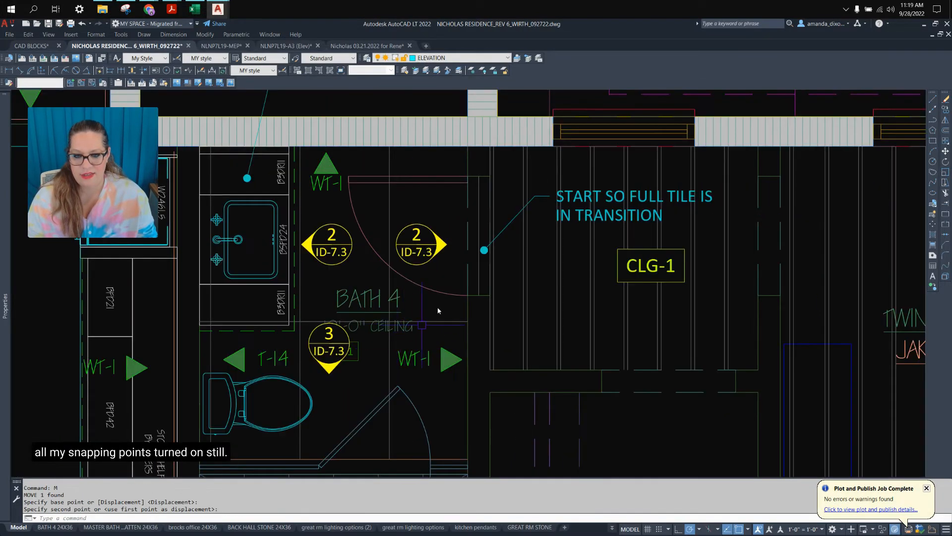
- Move the number 3 elevation tag to just below the T-11 tag, between the toilet and the shower door
{"action": "middle_click_drag", "start_coordinate": [438, 311], "coordinate": [480, 254]}
{"action": "left_click", "coordinate": [372, 310]}
{"action": "type", "text": "m"}
{"action": "key", "text": "Return"}
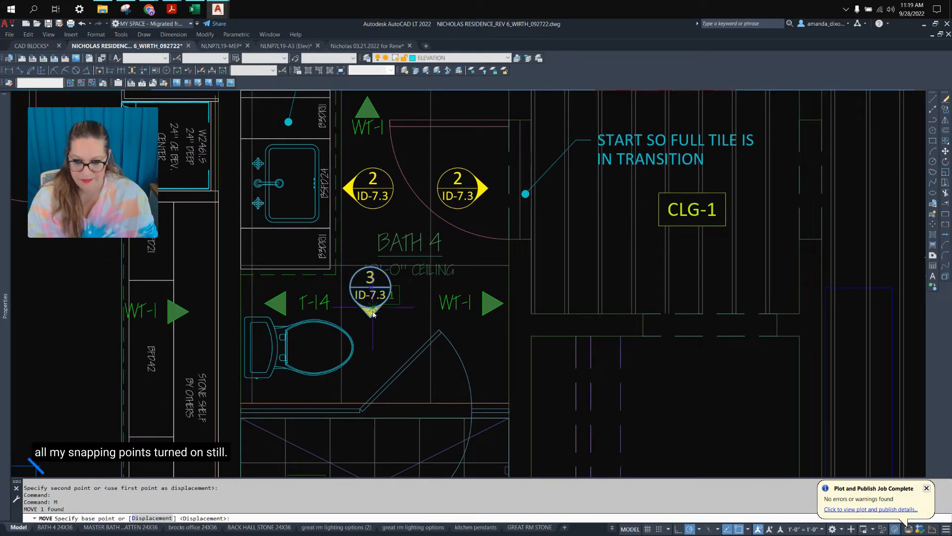
{"action": "left_click", "coordinate": [373, 312]}
{"action": "scroll", "coordinate": [384, 342], "scroll_direction": "up", "scroll_amount": 2}
{"action": "scroll", "coordinate": [390, 338], "scroll_direction": "down", "scroll_amount": 4}
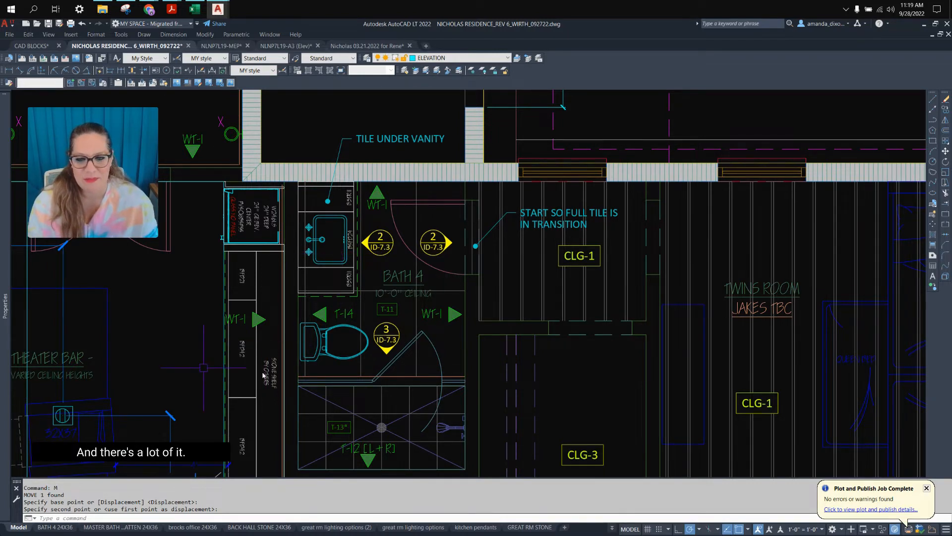
{"action": "middle_click_drag", "start_coordinate": [415, 342], "coordinate": [431, 302]}
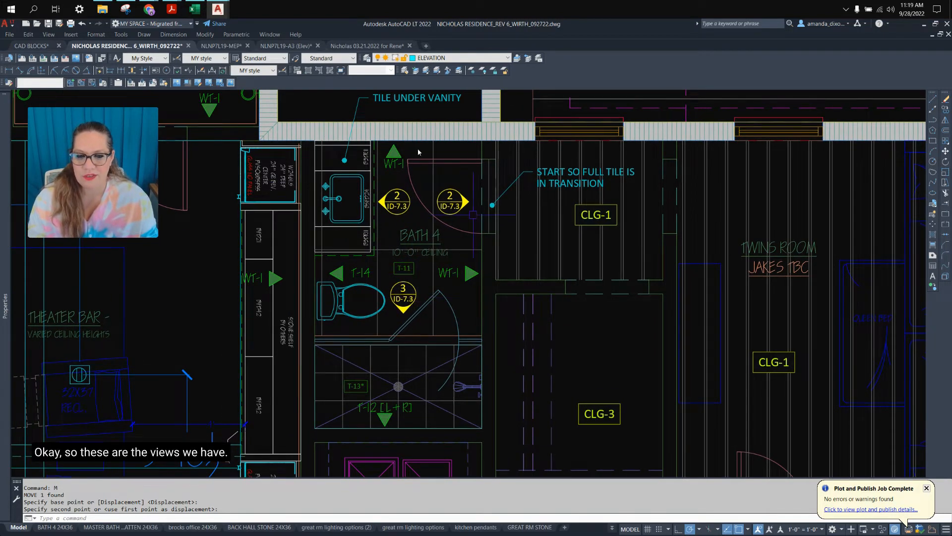
- Set the sheet number of the left-pointing number 2 elevation tag to ID-X.X
{"action": "scroll", "coordinate": [385, 209], "scroll_direction": "up", "scroll_amount": 2}
{"action": "key", "text": "Escape"}
{"action": "double_click", "coordinate": [384, 209]}
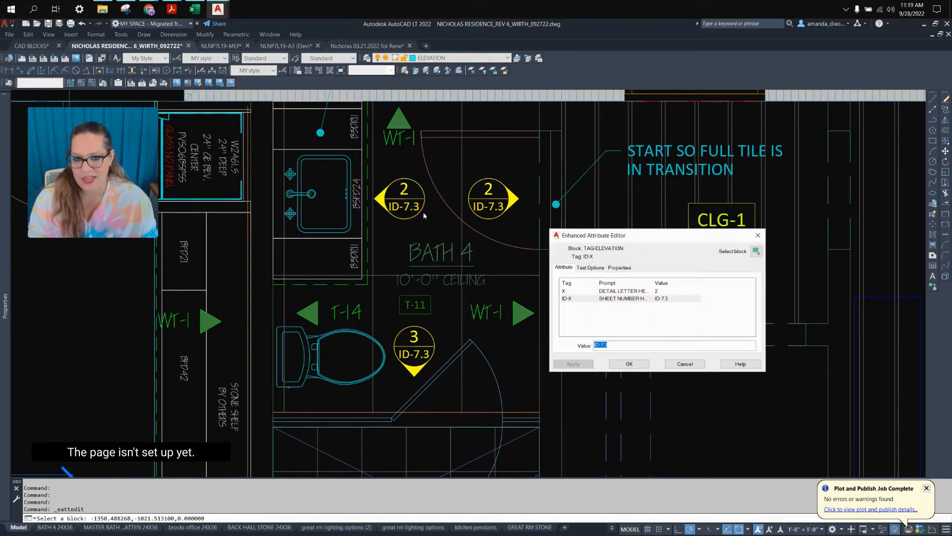
{"action": "left_click_drag", "start_coordinate": [626, 345], "coordinate": [635, 347]}
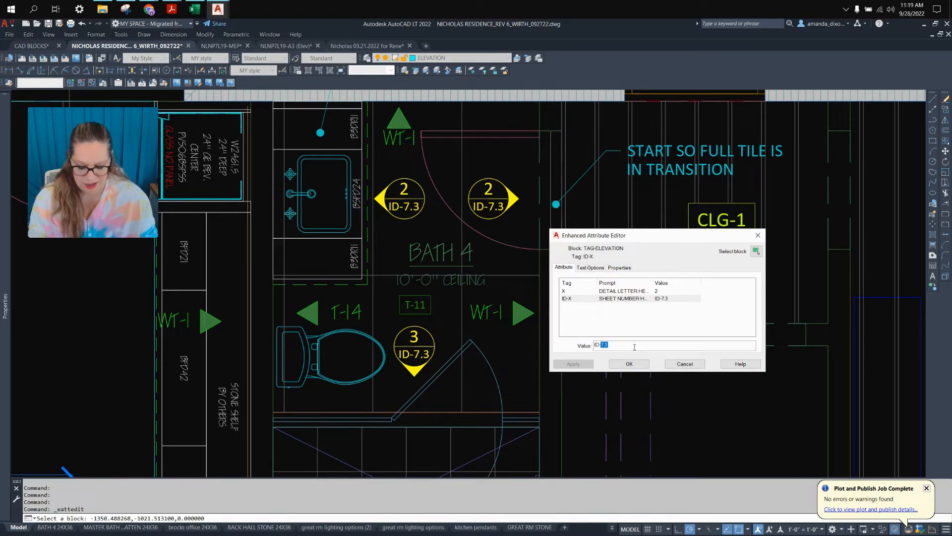
{"action": "type", "text": "X.X"}
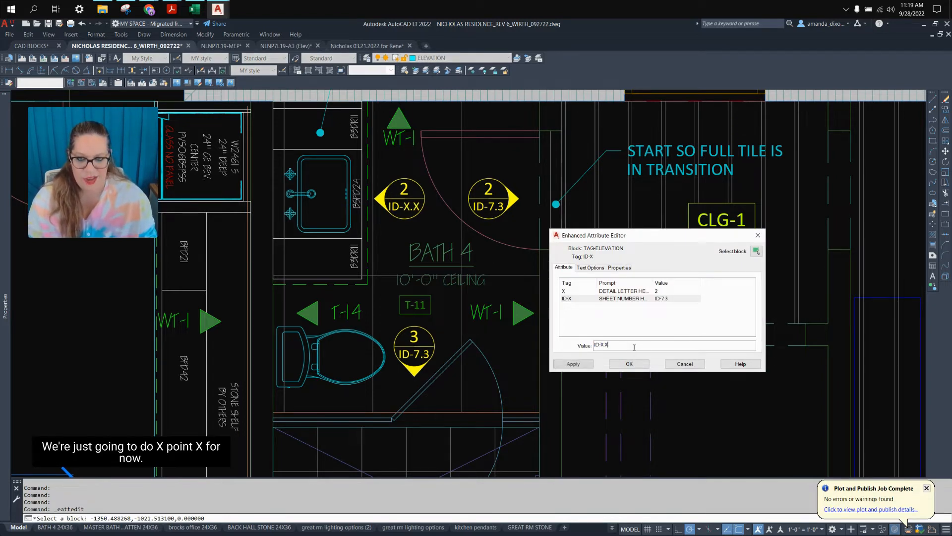
{"action": "left_click", "coordinate": [634, 368]}
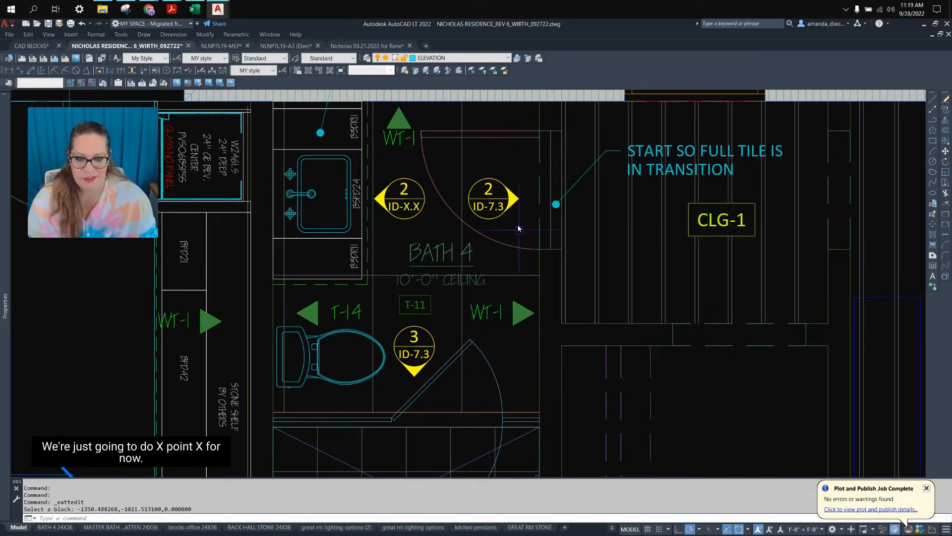
- Set the sheet number to ID-X.X on the right-pointing number 2 elevation tag and the number 3 tag
{"action": "left_click", "coordinate": [488, 211]}
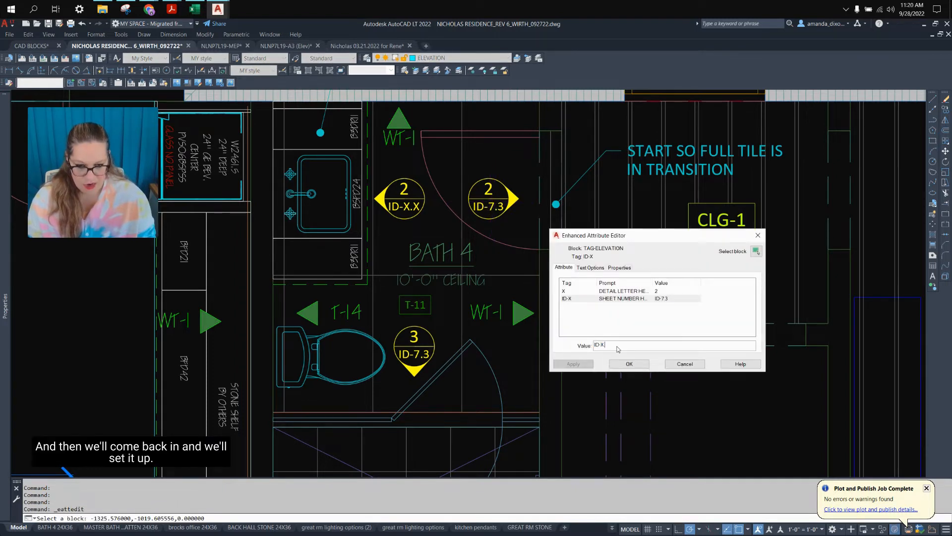
{"action": "left_click", "coordinate": [629, 365]}
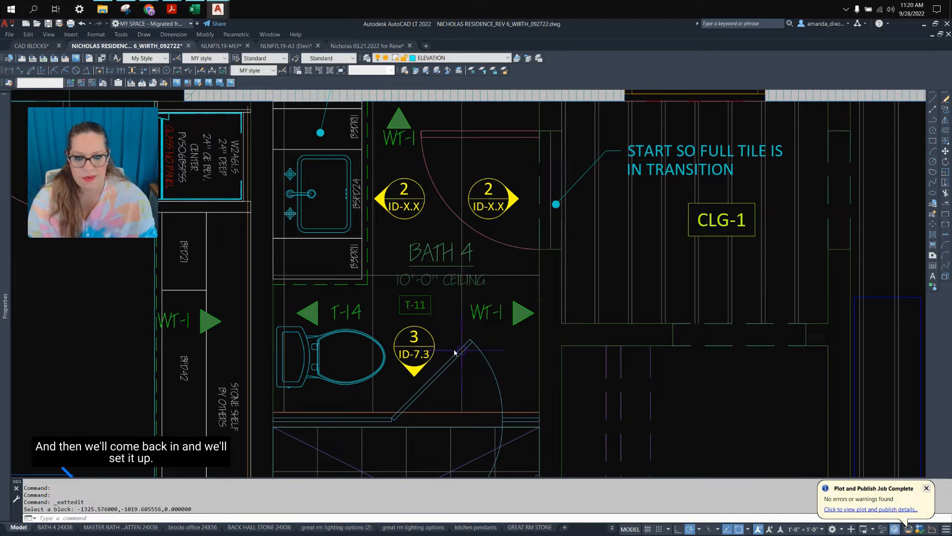
{"action": "double_click", "coordinate": [417, 353]}
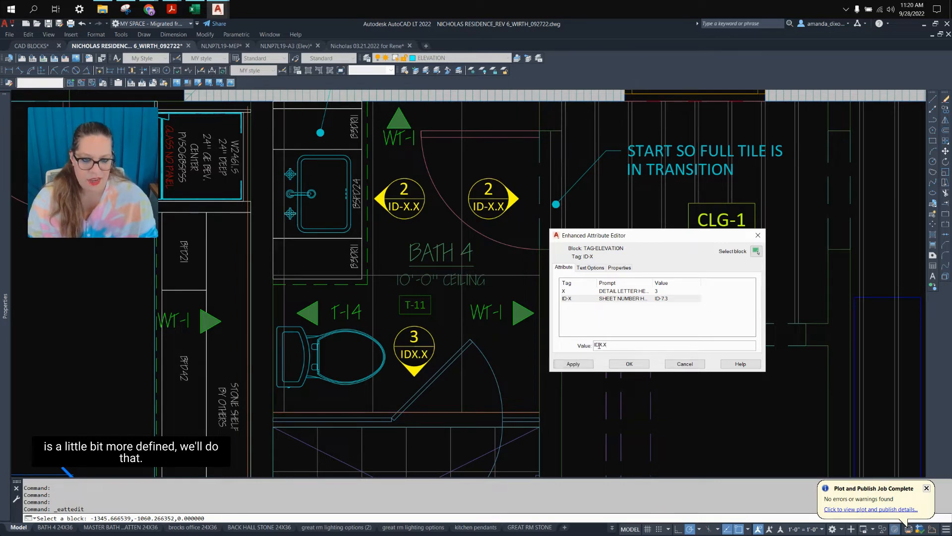
{"action": "left_click", "coordinate": [625, 364]}
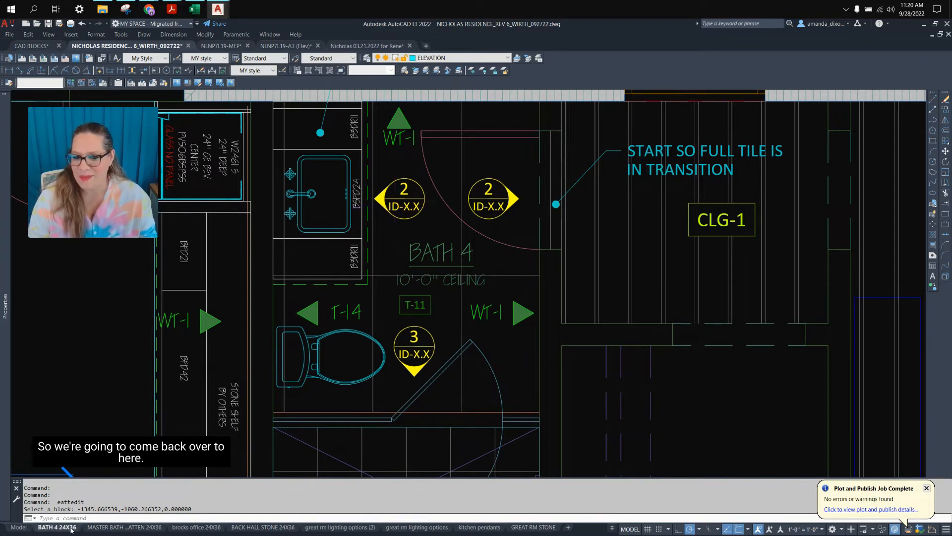
- On the BATH 4 24X36 layout, stretch the Bath 4 plan viewport upward to include the TILE UNDER VANITY note
{"action": "left_click", "coordinate": [55, 527]}
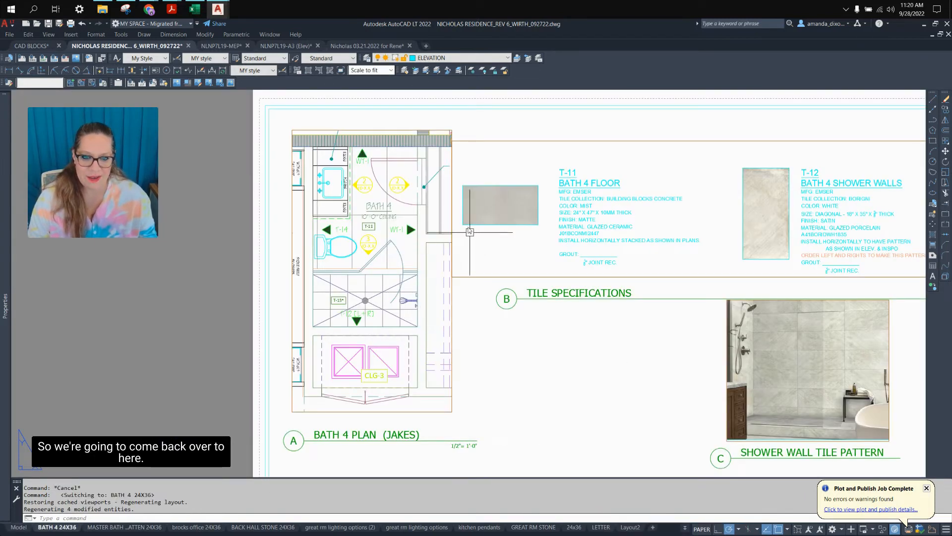
{"action": "left_click", "coordinate": [452, 213]}
{"action": "key", "text": "Escape"}
{"action": "left_click", "coordinate": [439, 129]}
{"action": "scroll", "coordinate": [309, 122], "scroll_direction": "up", "scroll_amount": 2}
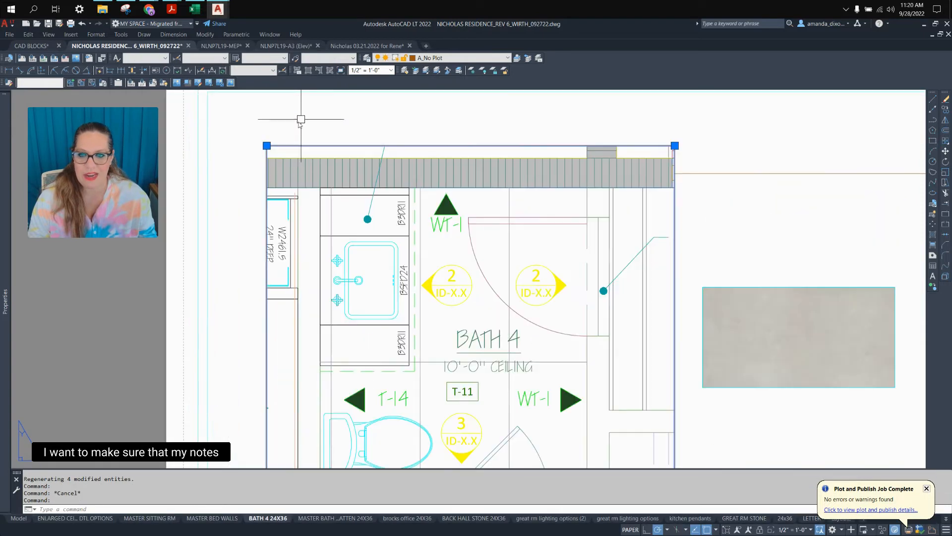
{"action": "left_click", "coordinate": [266, 145]}
{"action": "middle_click_drag", "start_coordinate": [266, 112], "coordinate": [306, 280]}
{"action": "left_click", "coordinate": [294, 216]}
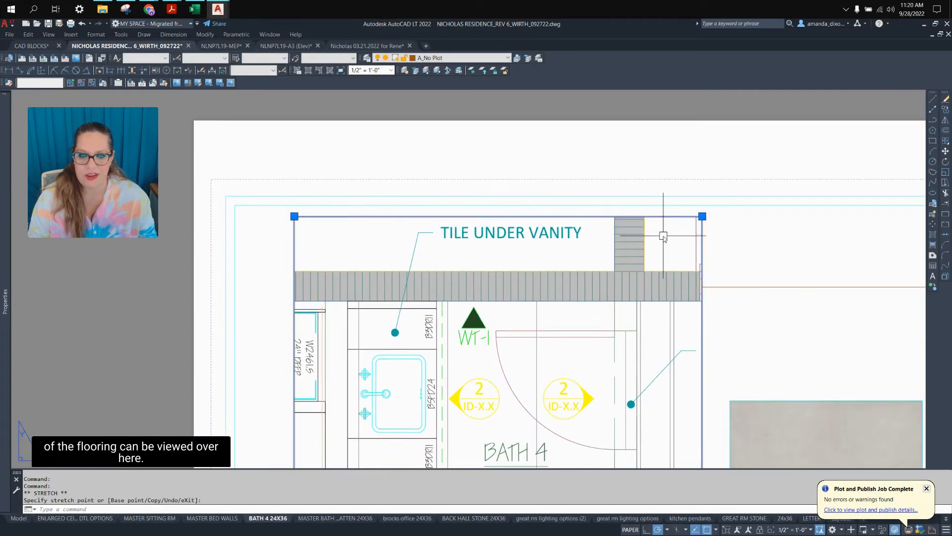
- Stretch the Bath 4 plan viewport to the right to include the START SO FULL TILE IS IN TRANSITION note
{"action": "scroll", "coordinate": [736, 293], "scroll_direction": "down", "scroll_amount": 2}
{"action": "middle_click_drag", "start_coordinate": [736, 294], "coordinate": [443, 192]}
{"action": "left_click", "coordinate": [420, 141]}
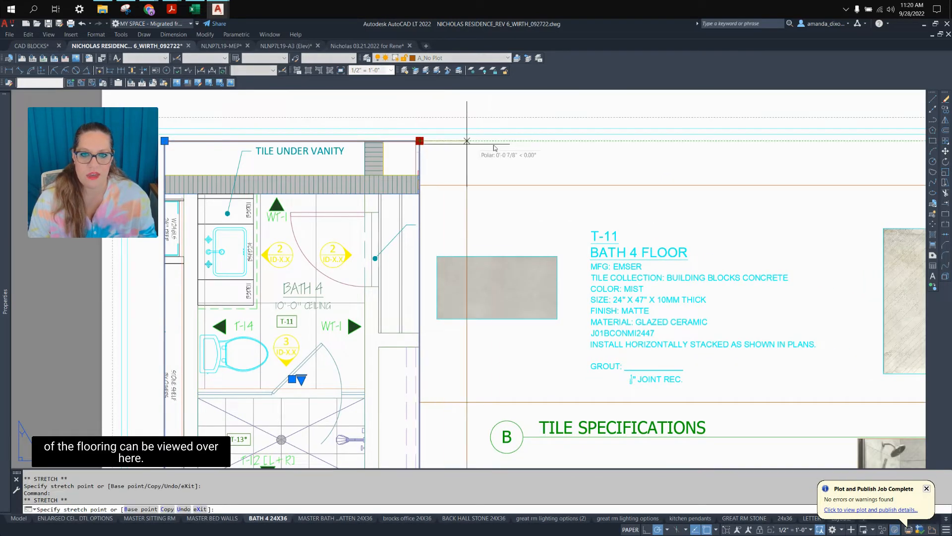
{"action": "left_click", "coordinate": [496, 143]}
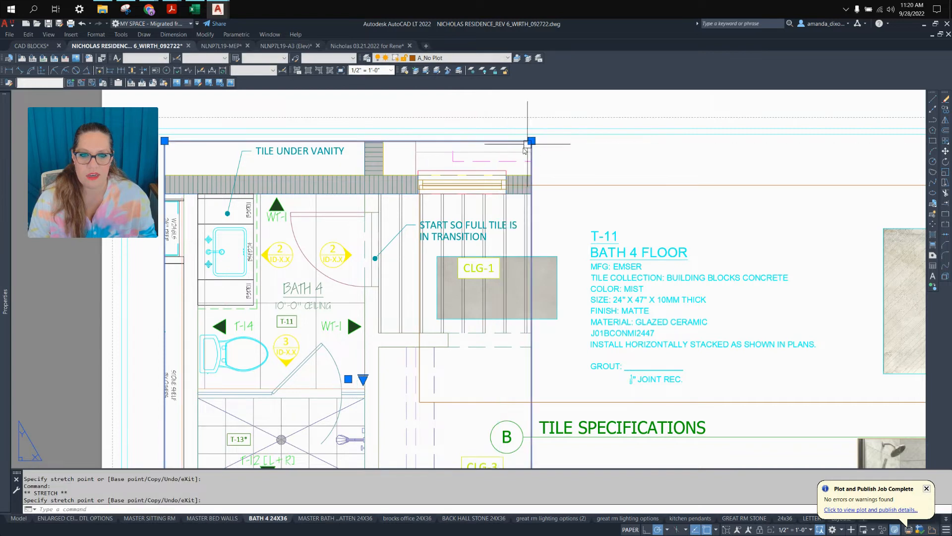
{"action": "key", "text": "Escape"}
- Freeze the layers of the vertical plank lines and the CLG-1 ceiling tag inside the Bath 4 plan viewport
{"action": "middle_click_drag", "start_coordinate": [392, 260], "coordinate": [398, 197]}
{"action": "double_click", "coordinate": [398, 197]}
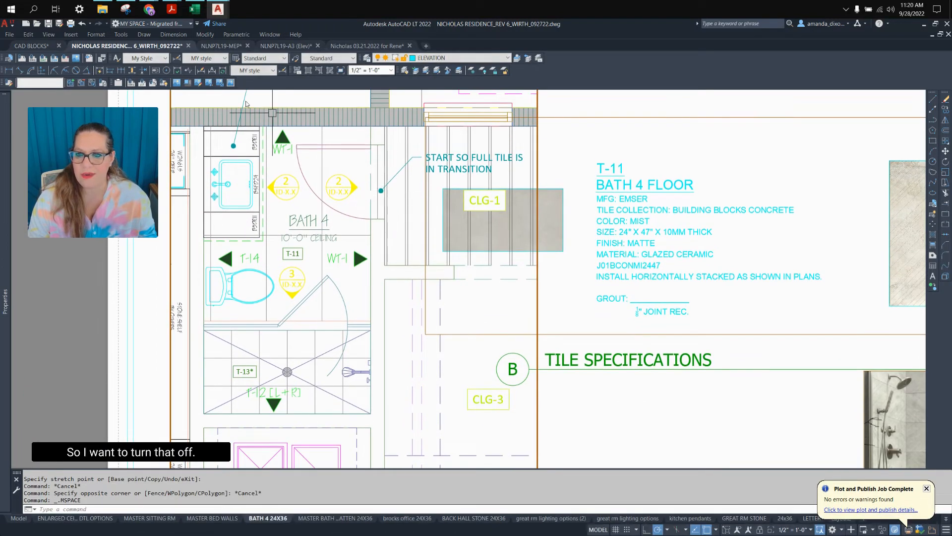
{"action": "left_click", "coordinate": [471, 73]}
{"action": "left_click", "coordinate": [406, 229]}
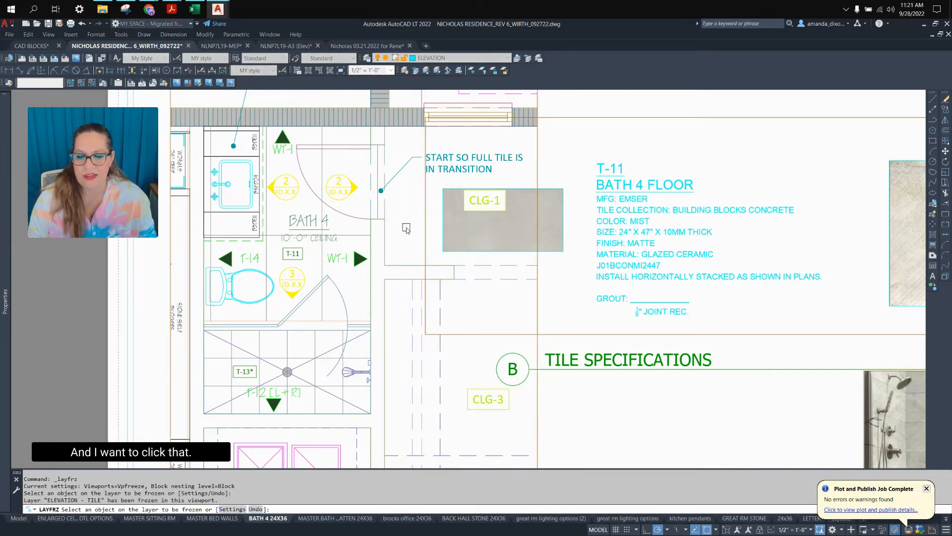
{"action": "left_click", "coordinate": [492, 212]}
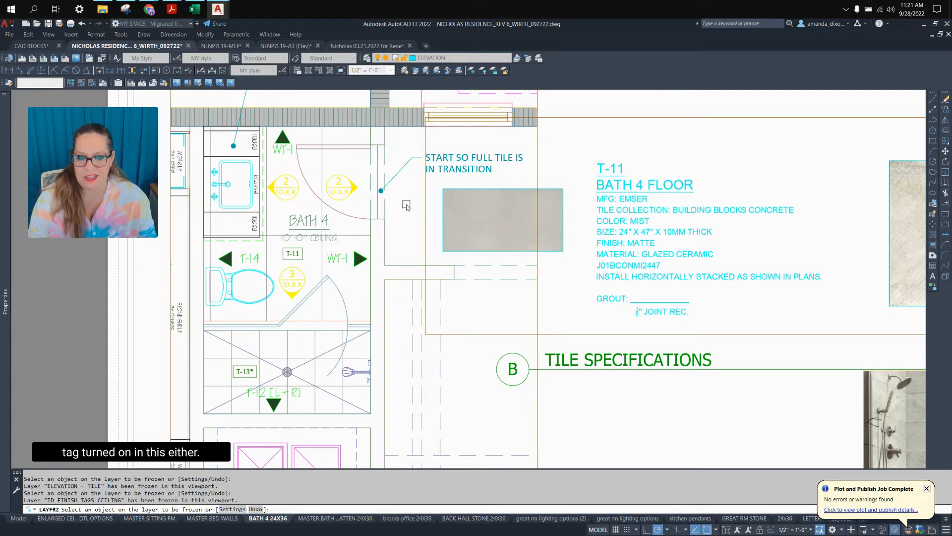
{"action": "key", "text": "Return"}
{"action": "double_click", "coordinate": [153, 247]}
- Move the Bath 4 plan viewport slightly to the left on the sheet, away from the tile specifications
{"action": "scroll", "coordinate": [454, 280], "scroll_direction": "down", "scroll_amount": 5}
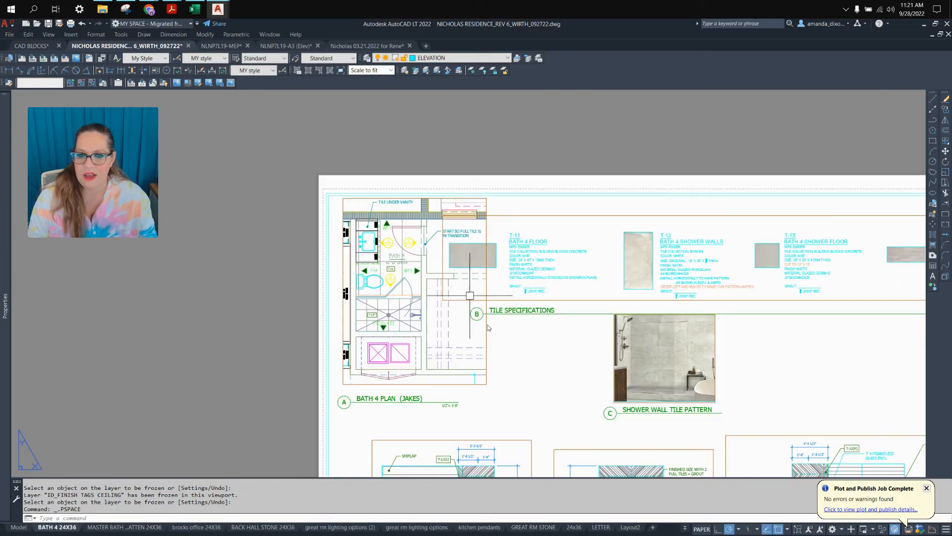
{"action": "scroll", "coordinate": [489, 328], "scroll_direction": "up", "scroll_amount": 2}
{"action": "left_click", "coordinate": [484, 338]}
{"action": "left_click", "coordinate": [484, 403]}
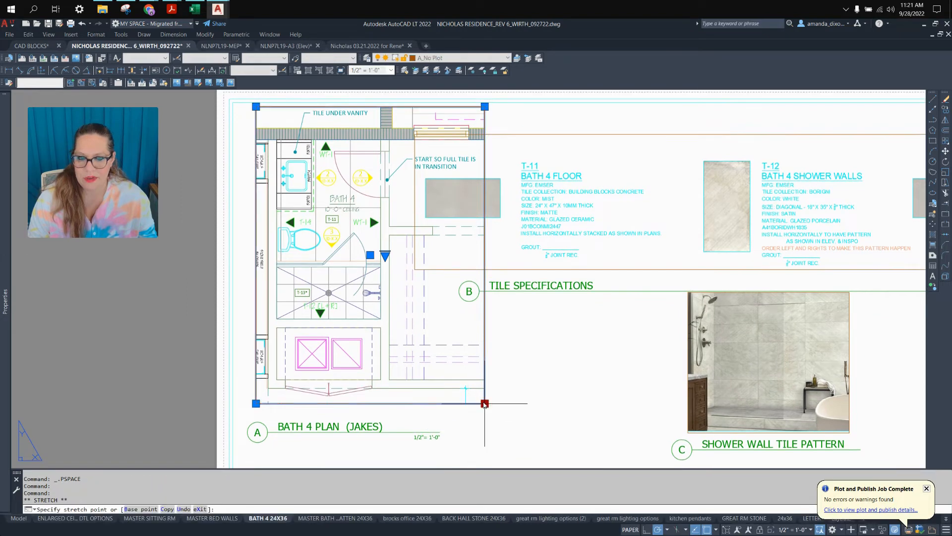
{"action": "key", "text": "Escape"}
{"action": "left_click", "coordinate": [374, 448]}
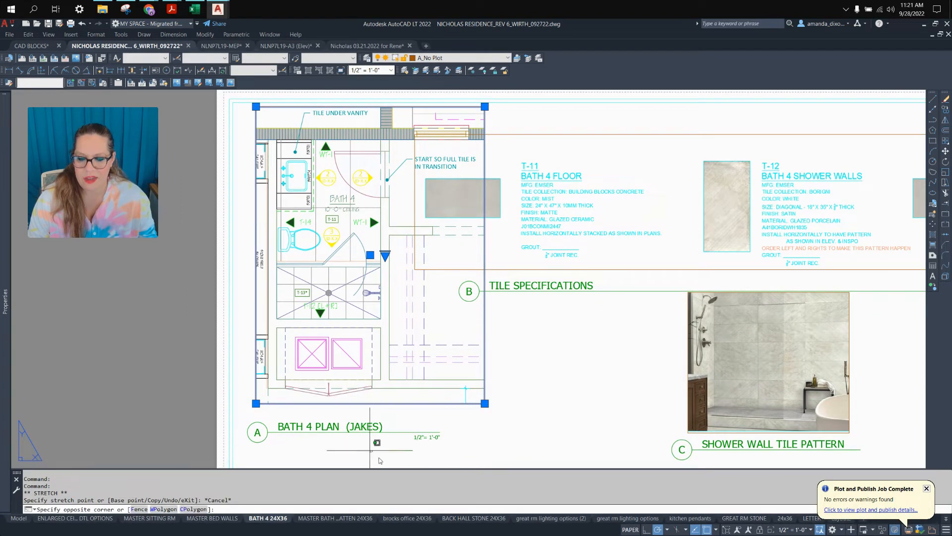
{"action": "key", "text": "Escape"}
{"action": "type", "text": "m"}
{"action": "key", "text": "Return"}
{"action": "left_click", "coordinate": [550, 403]}
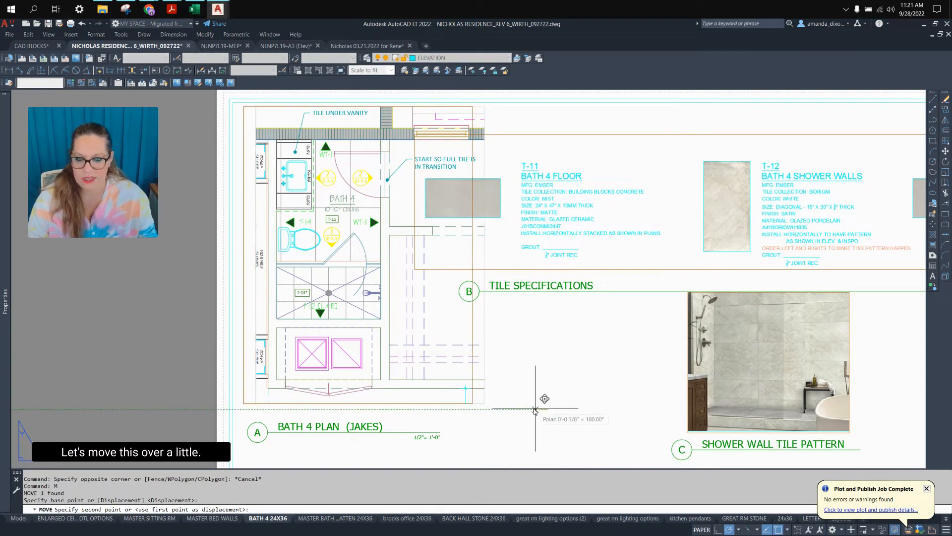
{"action": "left_click", "coordinate": [528, 407]}
- Pull the right edge of the tile specifications viewport inward, close to the T-14 vanity wall tile text
{"action": "scroll", "coordinate": [416, 303], "scroll_direction": "down", "scroll_amount": 2}
{"action": "middle_click_drag", "start_coordinate": [706, 309], "coordinate": [562, 317]}
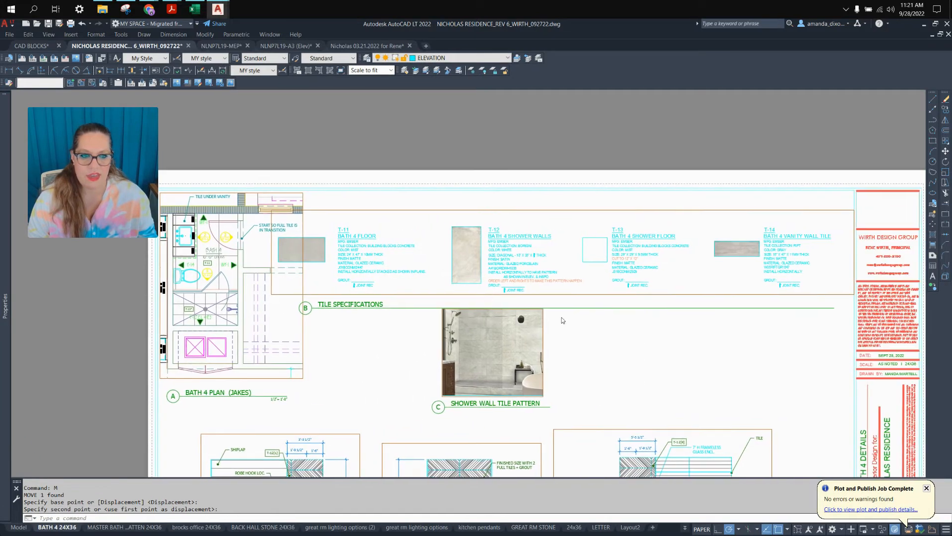
{"action": "left_click", "coordinate": [837, 283]}
{"action": "left_click", "coordinate": [844, 287]}
{"action": "scroll", "coordinate": [845, 291], "scroll_direction": "up", "scroll_amount": 4}
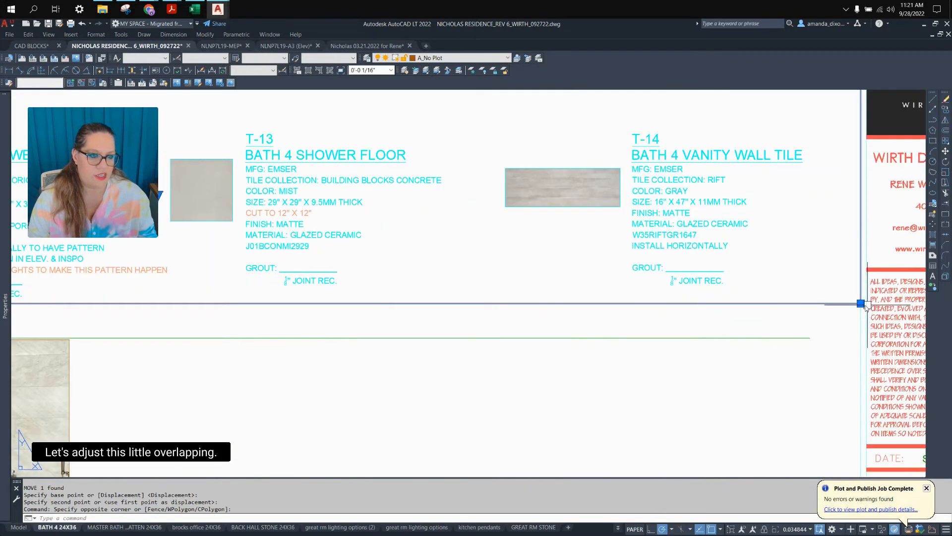
{"action": "left_click", "coordinate": [862, 304]}
{"action": "left_click", "coordinate": [811, 304]}
- Move the tile specifications viewport together with its title slightly to the right to reduce the overlap with the plan
{"action": "scroll", "coordinate": [754, 308], "scroll_direction": "down", "scroll_amount": 4}
{"action": "left_click", "coordinate": [651, 334]}
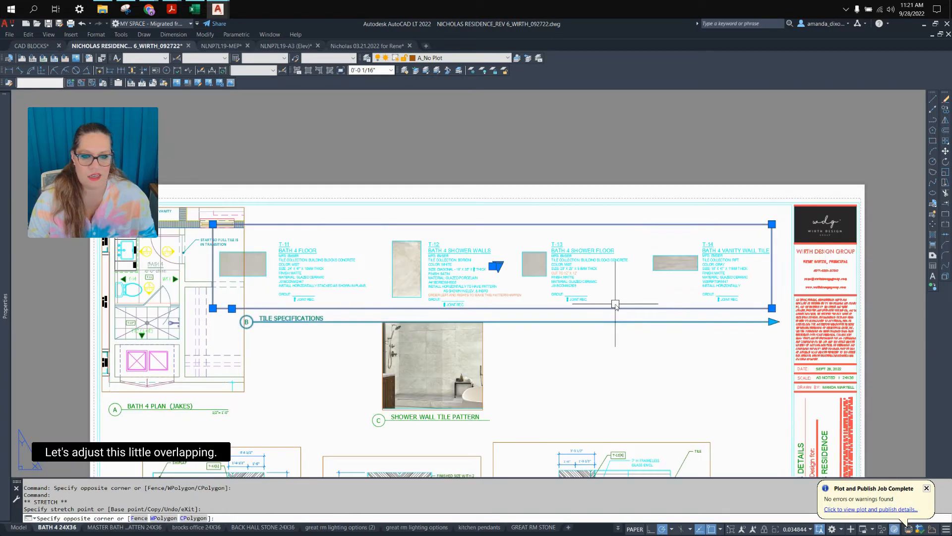
{"action": "left_click", "coordinate": [616, 303]}
{"action": "type", "text": "m"}
{"action": "key", "text": "Return"}
{"action": "left_click", "coordinate": [609, 354]}
{"action": "left_click", "coordinate": [621, 354]}
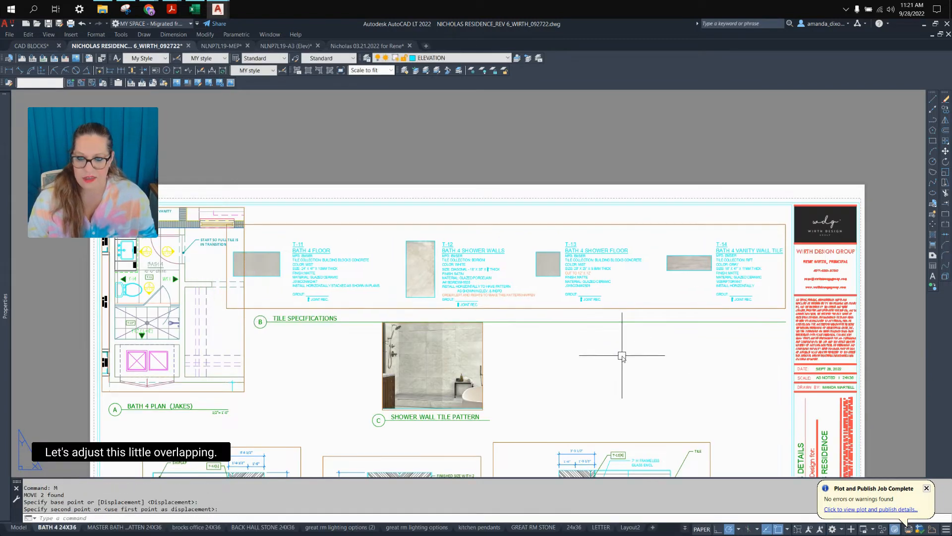
- Compare the elevation tags on the Bath 4 plan with the numbered shower and vanity wall elevations below it
{"action": "middle_click_drag", "start_coordinate": [350, 326], "coordinate": [569, 322]}
{"action": "scroll", "coordinate": [445, 329], "scroll_direction": "up", "scroll_amount": 2}
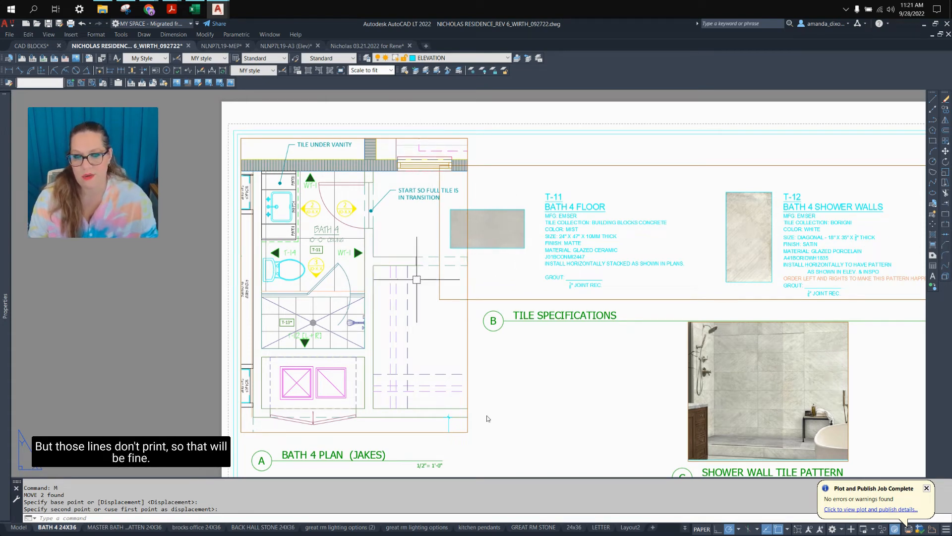
{"action": "scroll", "coordinate": [405, 260], "scroll_direction": "down", "scroll_amount": 2}
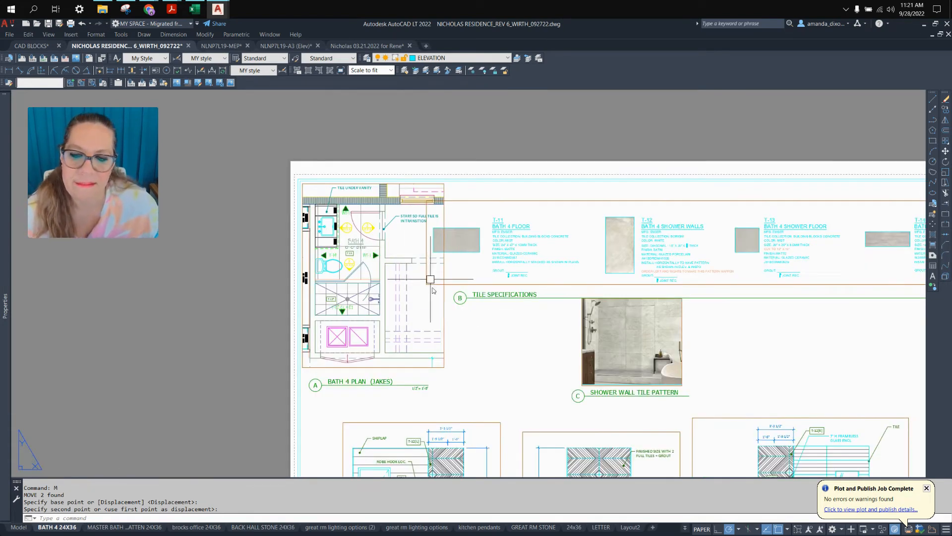
{"action": "middle_click_drag", "start_coordinate": [466, 370], "coordinate": [393, 221]}
{"action": "middle_click_drag", "start_coordinate": [343, 238], "coordinate": [368, 334]}
{"action": "scroll", "coordinate": [284, 132], "scroll_direction": "up", "scroll_amount": 4}
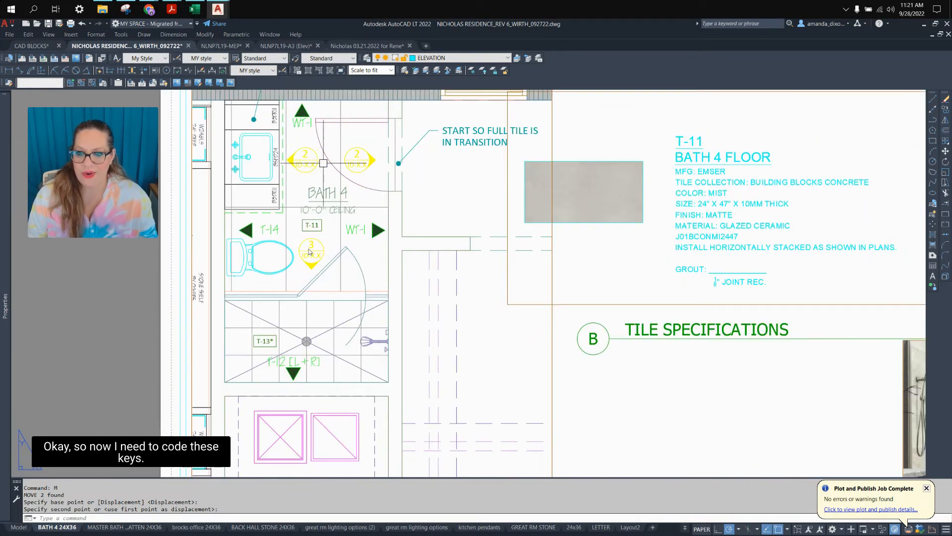
{"action": "scroll", "coordinate": [299, 248], "scroll_direction": "down", "scroll_amount": 4}
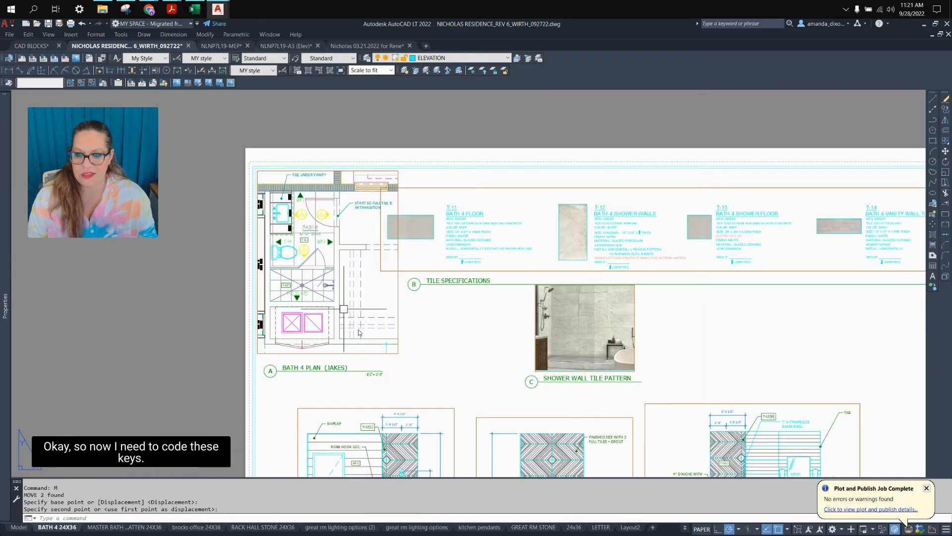
{"action": "middle_click_drag", "start_coordinate": [333, 299], "coordinate": [336, 258]}
{"action": "middle_click_drag", "start_coordinate": [421, 426], "coordinate": [401, 309]}
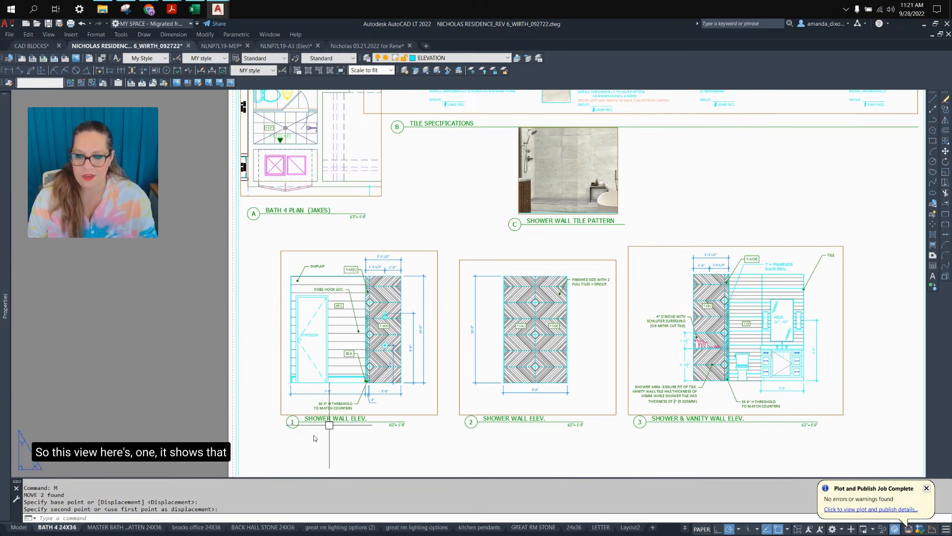
{"action": "middle_click_drag", "start_coordinate": [347, 290], "coordinate": [420, 437]}
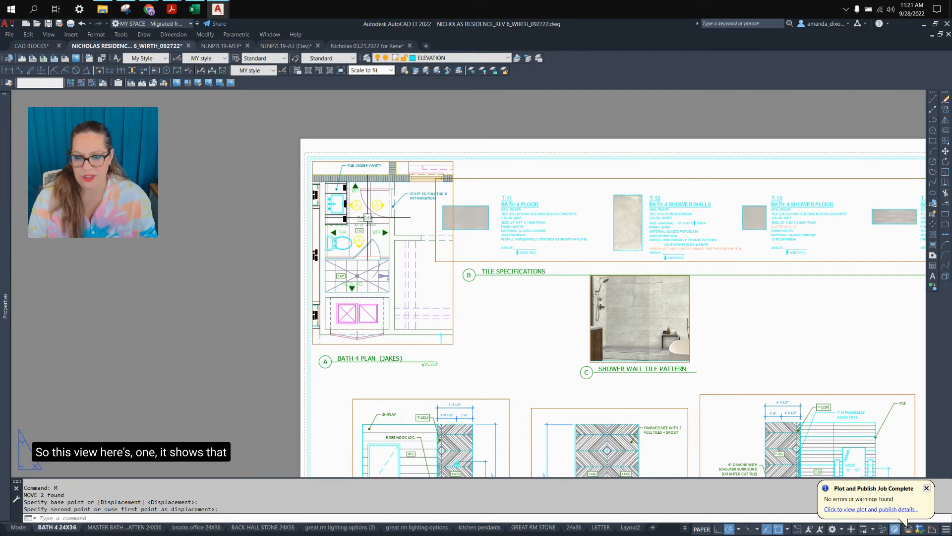
- Inside the Bath 4 plan viewport, set the detail number of the right-pointing elevation tag to 1
{"action": "scroll", "coordinate": [369, 216], "scroll_direction": "up", "scroll_amount": 4}
{"action": "double_click", "coordinate": [379, 223]}
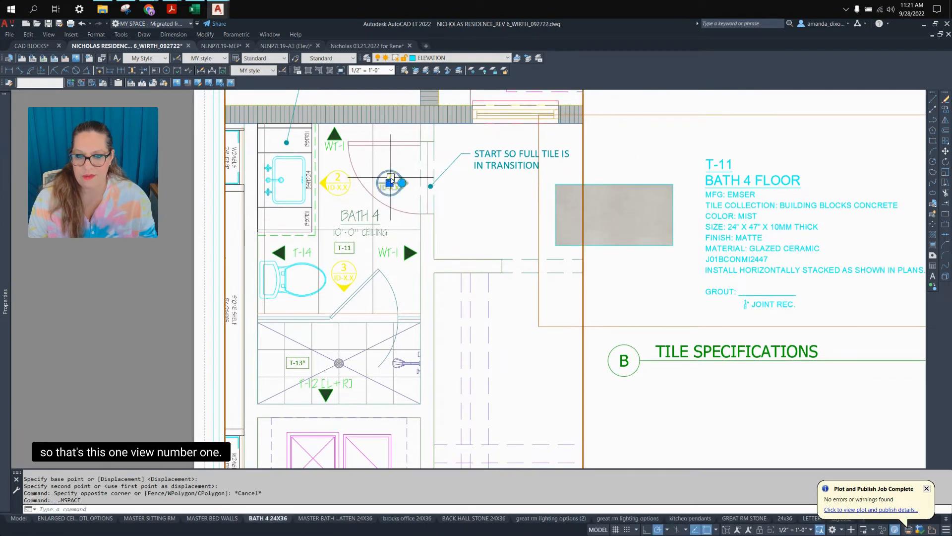
{"action": "double_click", "coordinate": [389, 179]}
{"action": "type", "text": "1"}
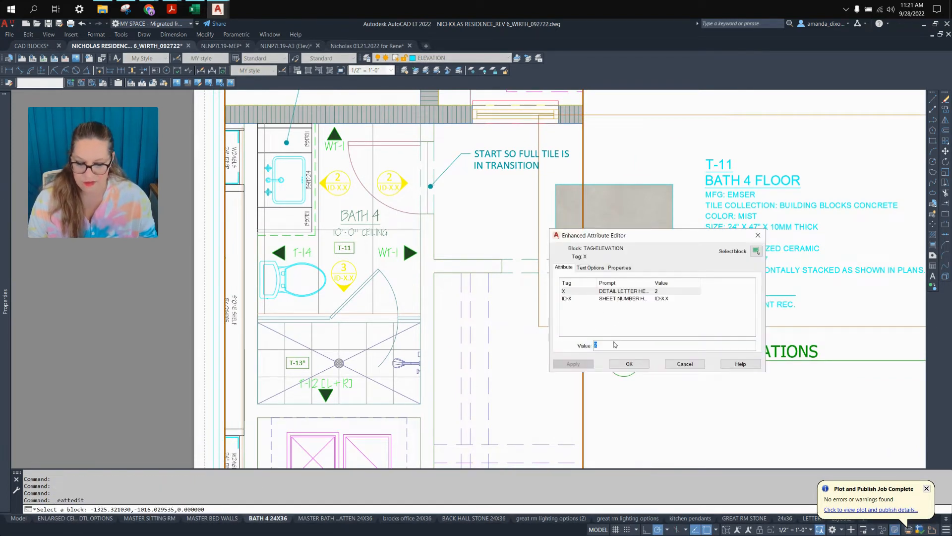
{"action": "left_click", "coordinate": [623, 364]}
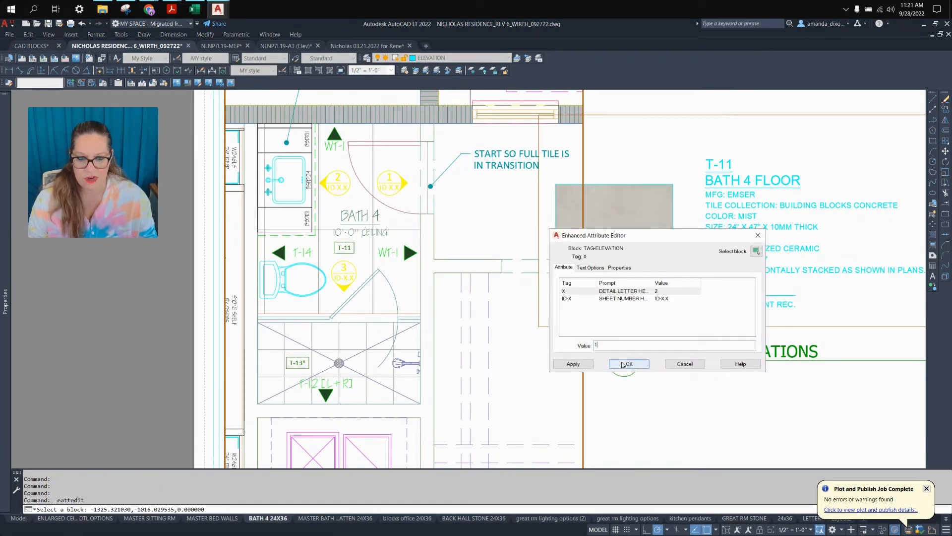
- Set the detail number of the elevation tag facing the shower to 2&4
{"action": "double_click", "coordinate": [343, 272]}
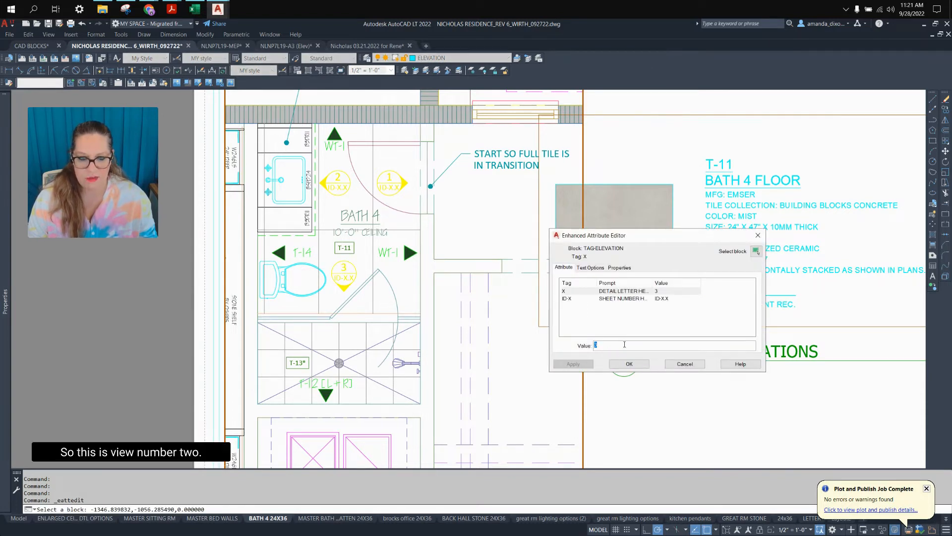
{"action": "type", "text": "2"}
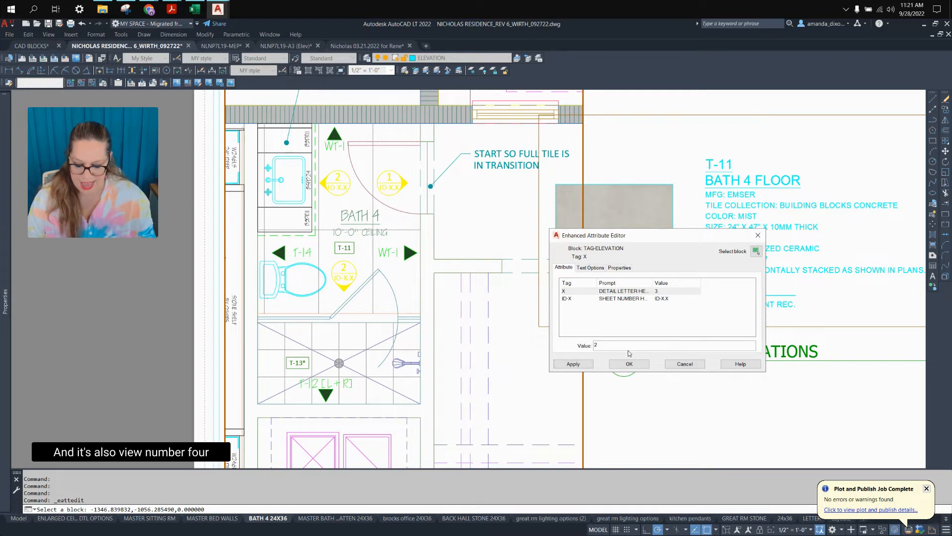
{"action": "type", "text": "&4"}
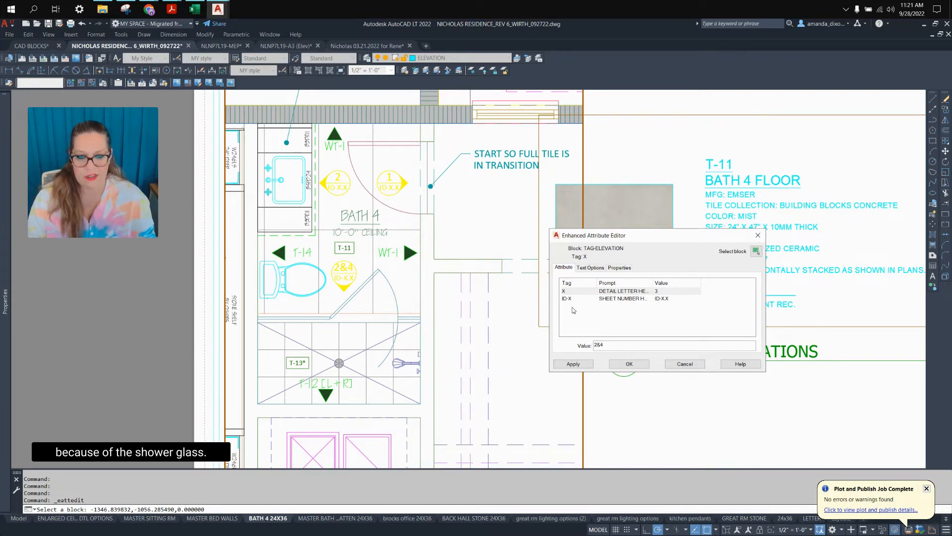
{"action": "left_click", "coordinate": [629, 363]}
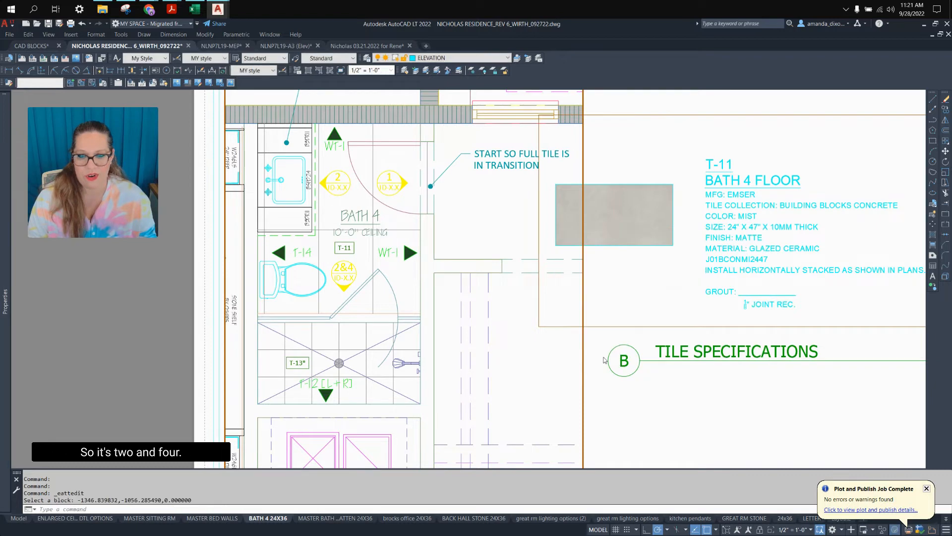
- Set the detail number of the left-pointing elevation tag beside the vanity to 3 and return to paper space
{"action": "double_click", "coordinate": [338, 175]}
{"action": "type", "text": "3"}
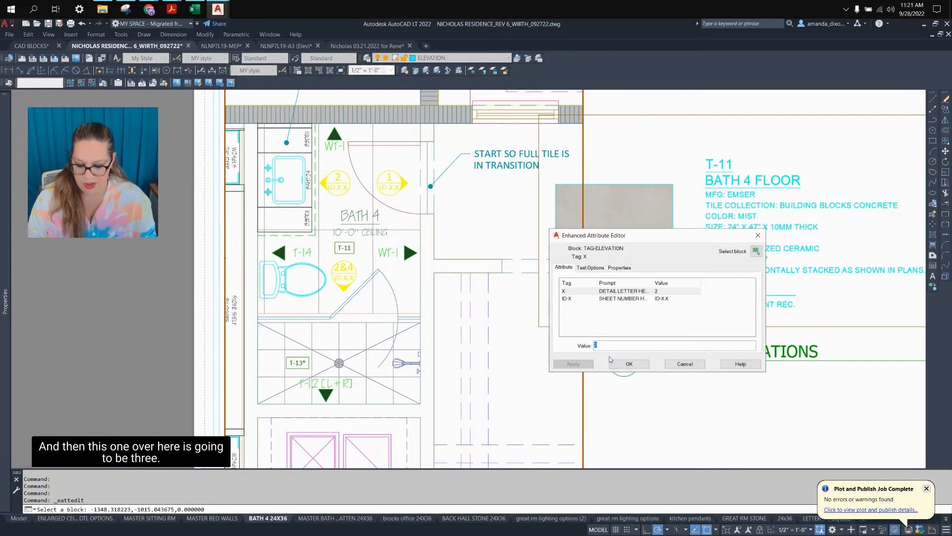
{"action": "left_click", "coordinate": [620, 366]}
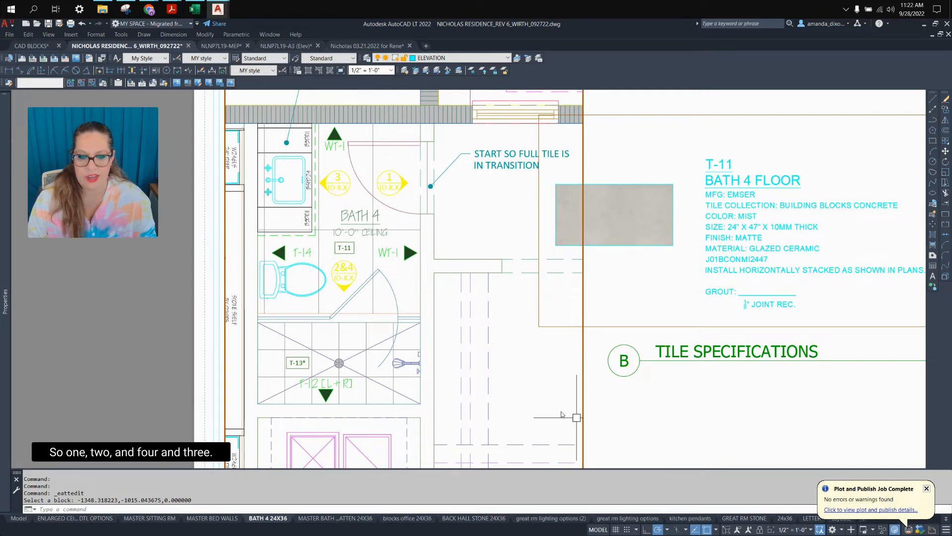
{"action": "double_click", "coordinate": [609, 417]}
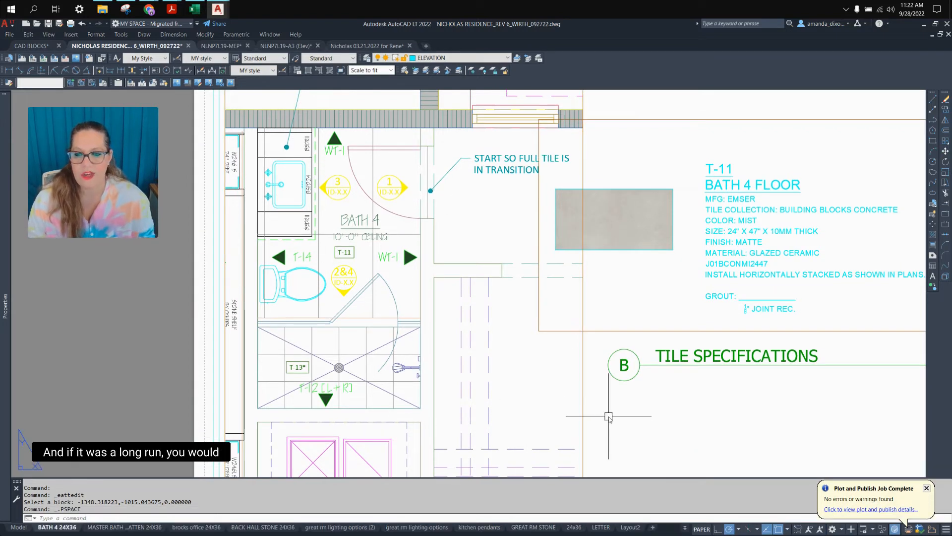
- On the BACK HALL STONE 24X36 layout, examine the long hallway elevation and how lines connect its elevation tags on the master bedroom plan
{"action": "scroll", "coordinate": [608, 416], "scroll_direction": "down", "scroll_amount": 4}
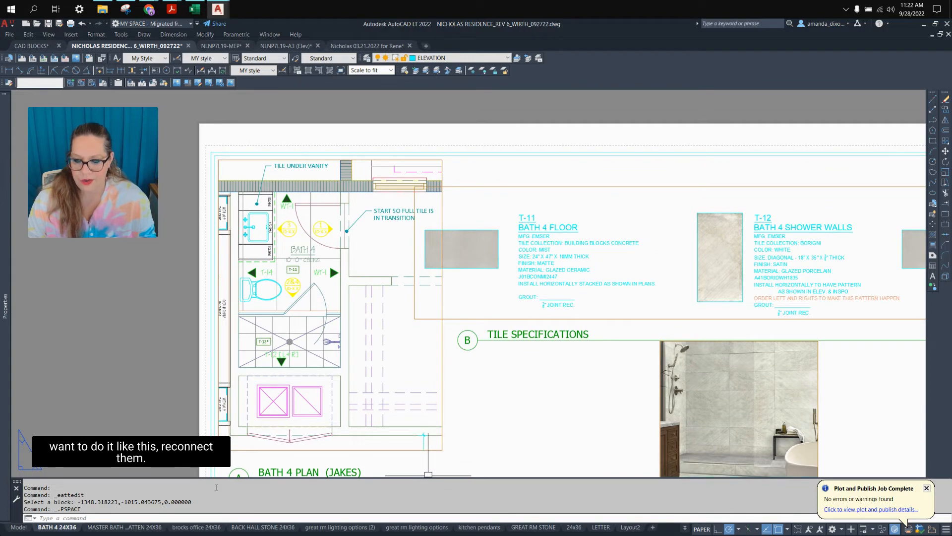
{"action": "left_click", "coordinate": [266, 527]}
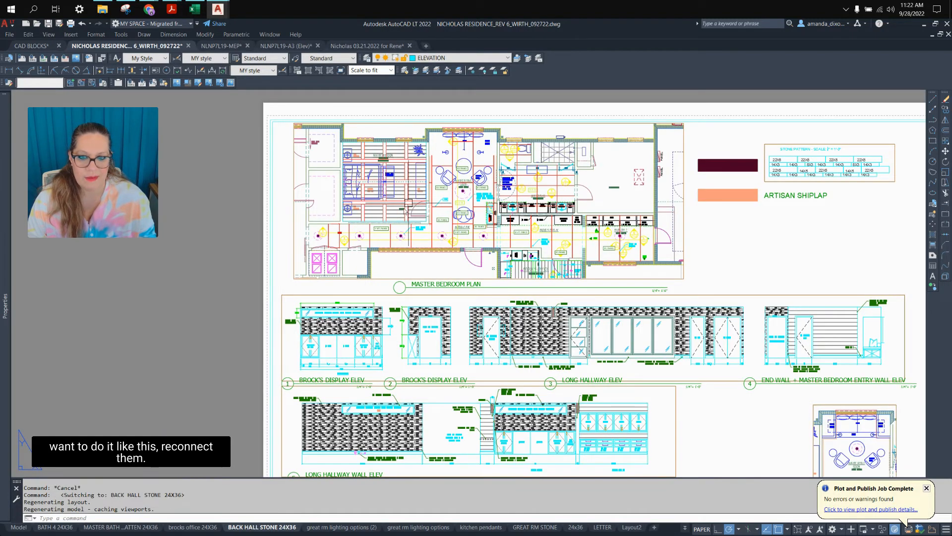
{"action": "scroll", "coordinate": [373, 257], "scroll_direction": "up", "scroll_amount": 5}
{"action": "scroll", "coordinate": [396, 330], "scroll_direction": "down", "scroll_amount": 5}
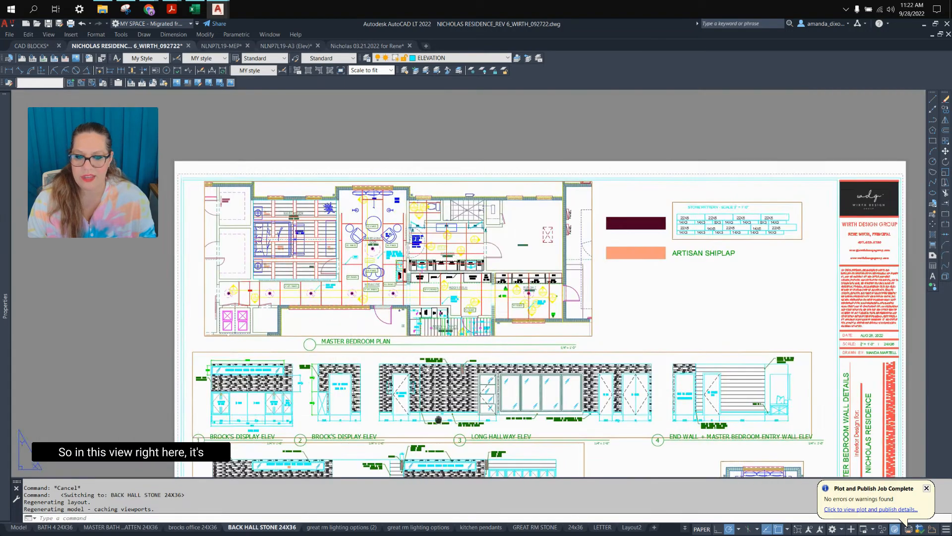
{"action": "scroll", "coordinate": [502, 332], "scroll_direction": "up", "scroll_amount": 5}
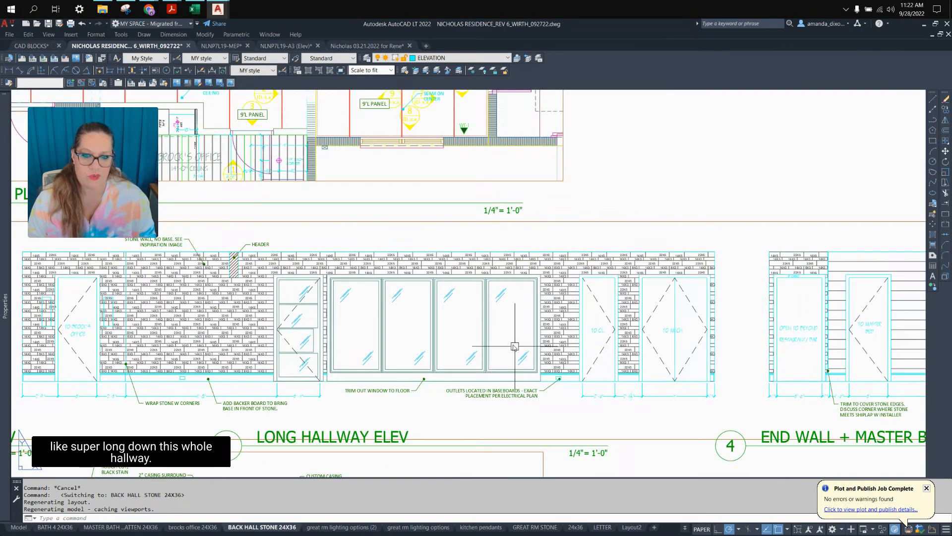
{"action": "scroll", "coordinate": [776, 331], "scroll_direction": "down", "scroll_amount": 1}
{"action": "scroll", "coordinate": [313, 164], "scroll_direction": "down", "scroll_amount": 2}
{"action": "scroll", "coordinate": [133, 271], "scroll_direction": "up", "scroll_amount": 6}
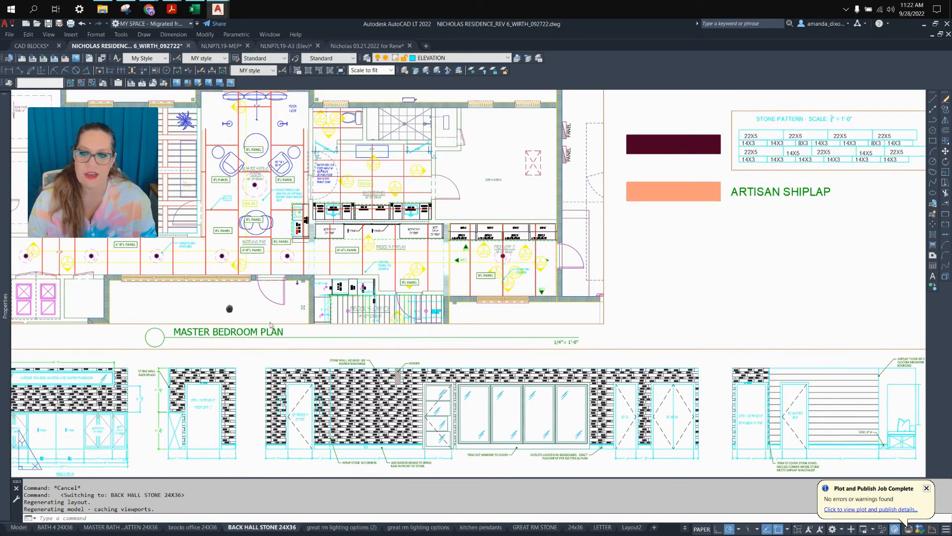
{"action": "left_click", "coordinate": [117, 259]}
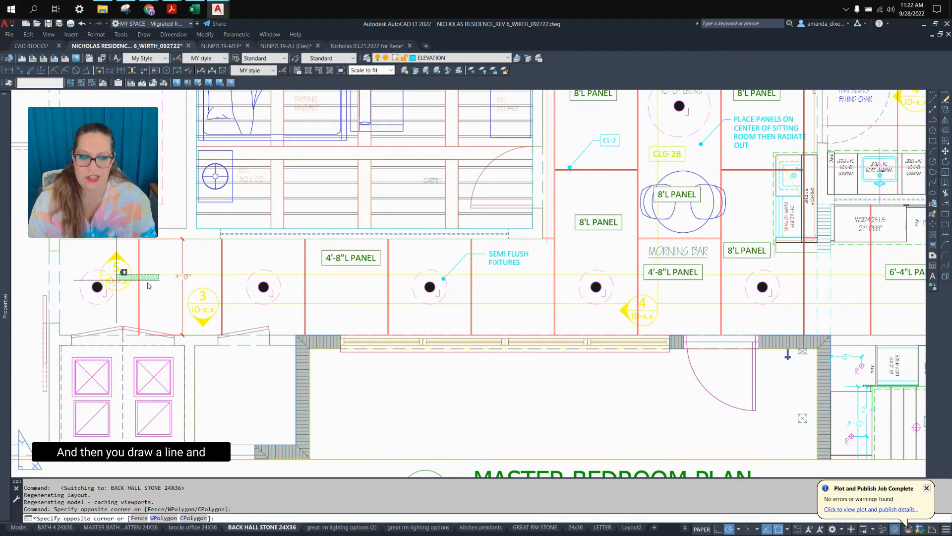
{"action": "key", "text": "Escape"}
{"action": "scroll", "coordinate": [284, 296], "scroll_direction": "down", "scroll_amount": 2}
{"action": "scroll", "coordinate": [828, 307], "scroll_direction": "up", "scroll_amount": 2}
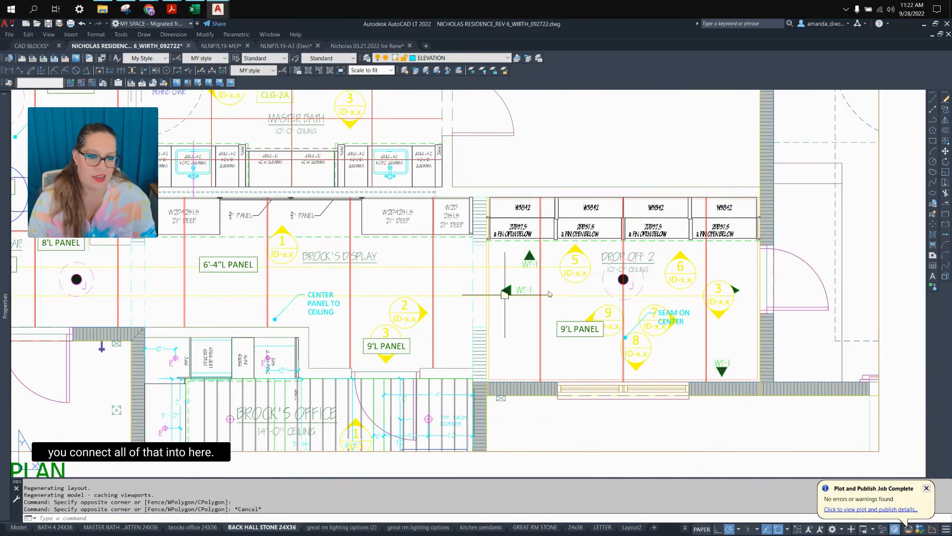
{"action": "scroll", "coordinate": [578, 267], "scroll_direction": "down", "scroll_amount": 2}
{"action": "mouse_move", "coordinate": [567, 278]}
{"action": "middle_mouse_down"}
{"action": "mouse_move", "coordinate": [850, 372]}
{"action": "mouse_move", "coordinate": [614, 285]}
{"action": "middle_mouse_up"}
{"action": "scroll", "coordinate": [850, 371], "scroll_direction": "down", "scroll_amount": 2}
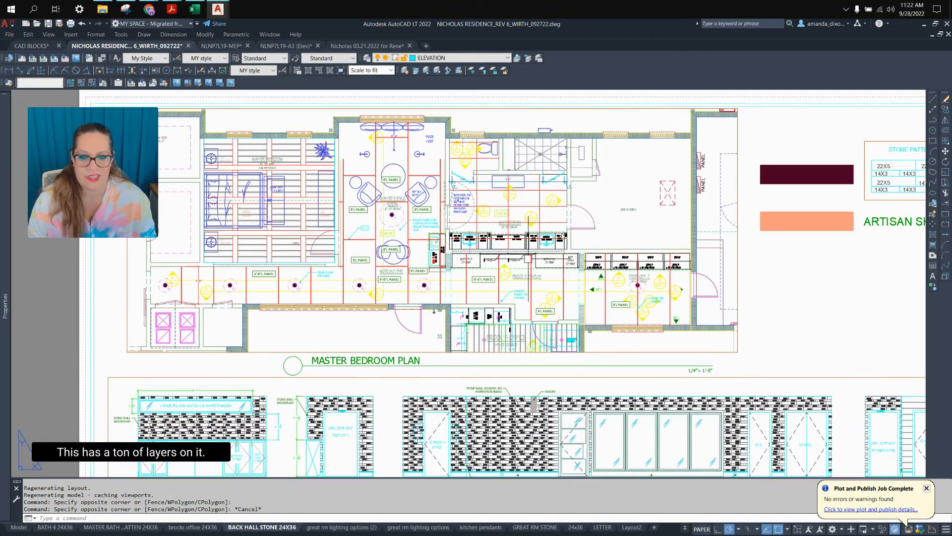
- Return to the BATH 4 24X36 layout and review the plan's shower area against the elevations
{"action": "left_click", "coordinate": [50, 528]}
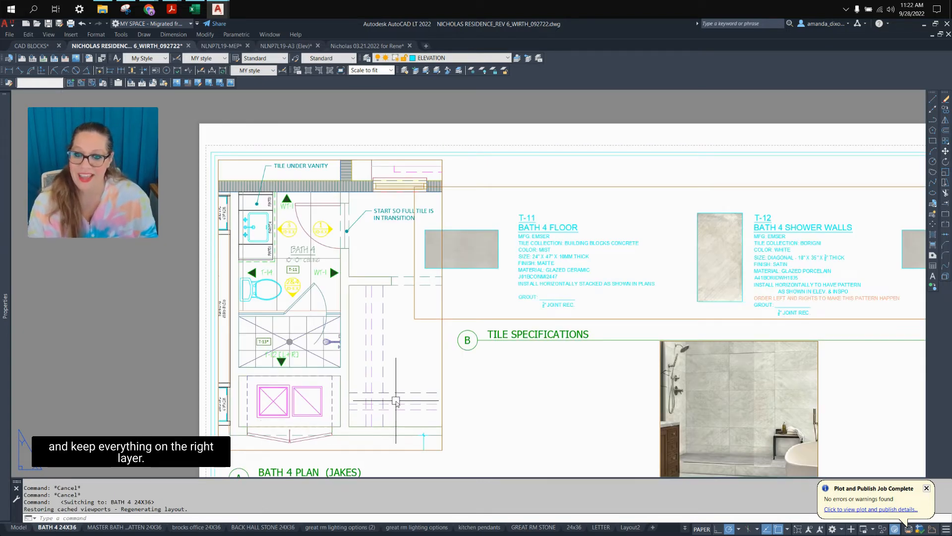
{"action": "middle_click_drag", "start_coordinate": [423, 412], "coordinate": [424, 378]}
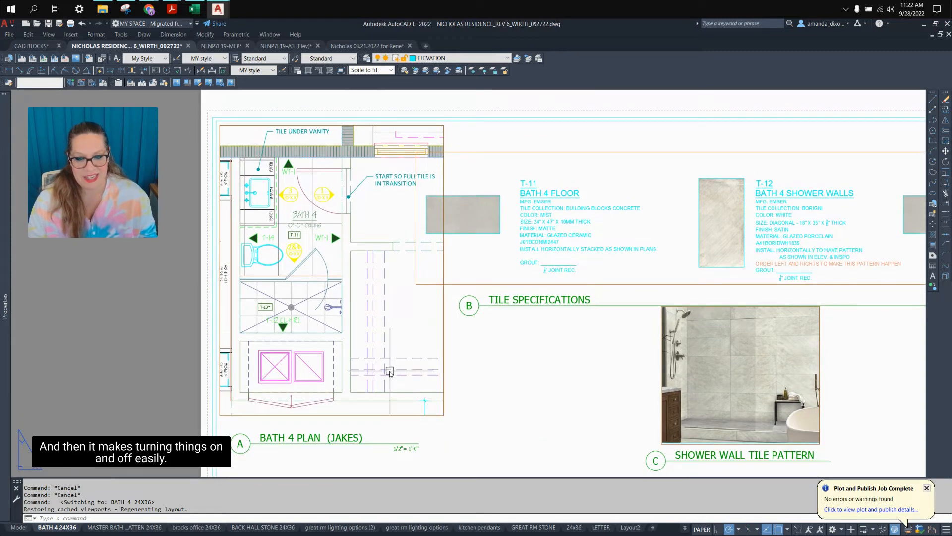
{"action": "scroll", "coordinate": [449, 389], "scroll_direction": "down", "scroll_amount": 2}
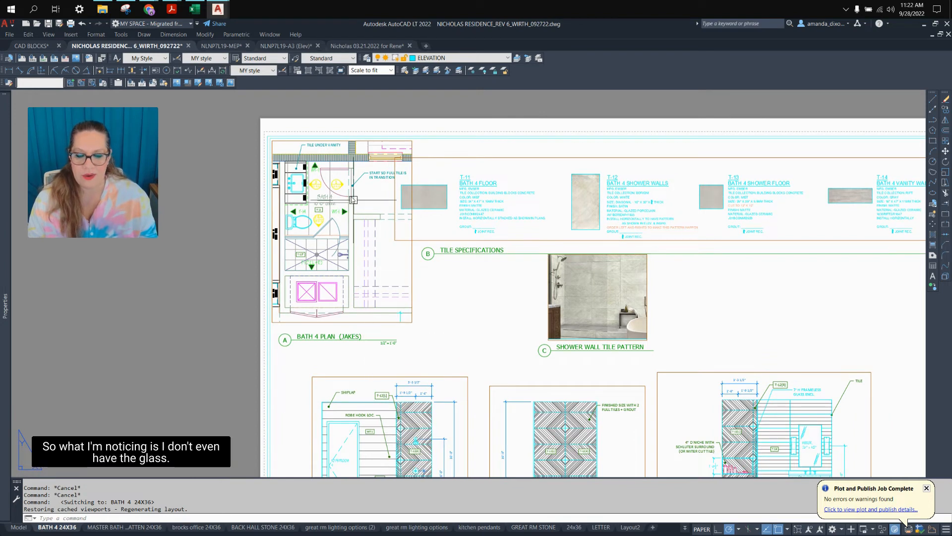
- Move the three elevation viewports and their titles straight left until the first viewport reaches the sheet's left border
{"action": "middle_click_drag", "start_coordinate": [407, 399], "coordinate": [298, 253]}
{"action": "left_click", "coordinate": [648, 432]}
{"action": "left_click", "coordinate": [432, 355]}
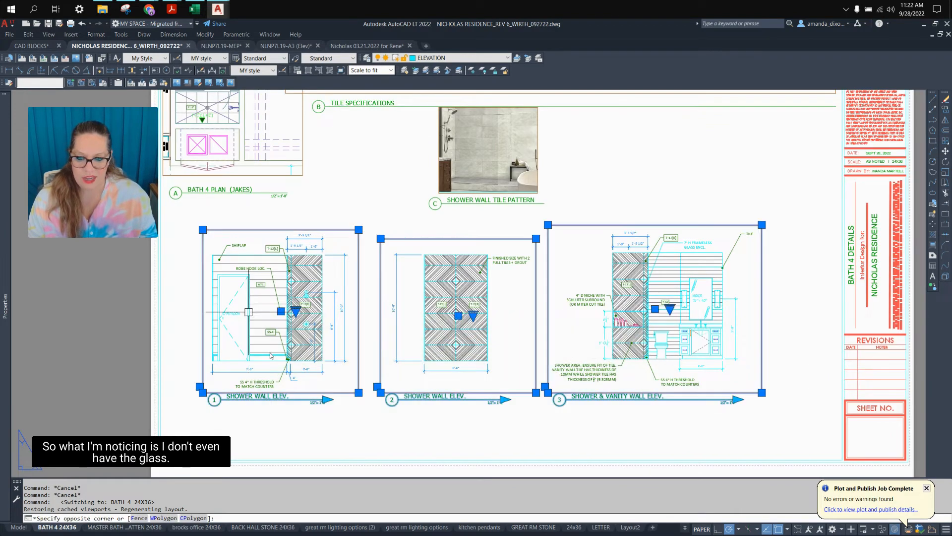
{"action": "type", "text": "M"}
{"action": "key", "text": "Return"}
{"action": "left_click", "coordinate": [300, 418]}
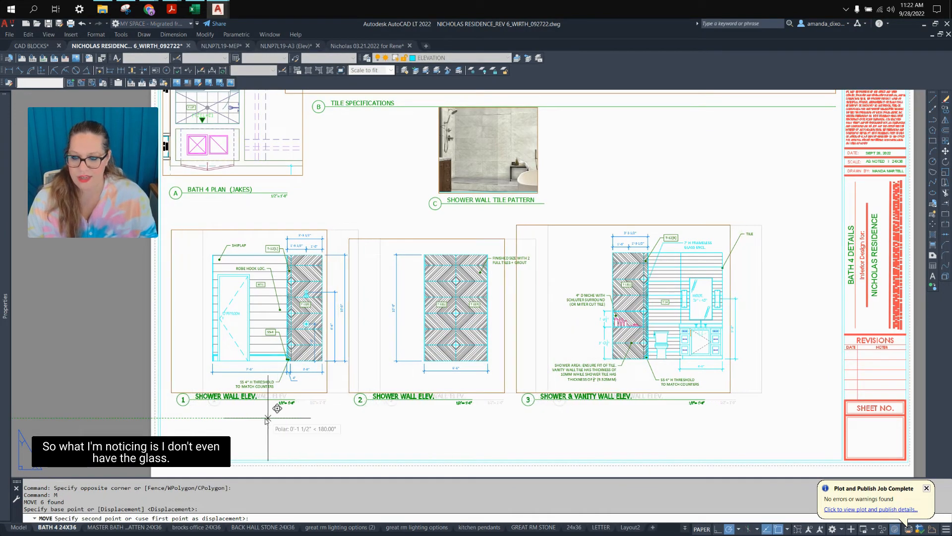
{"action": "left_click", "coordinate": [258, 418]}
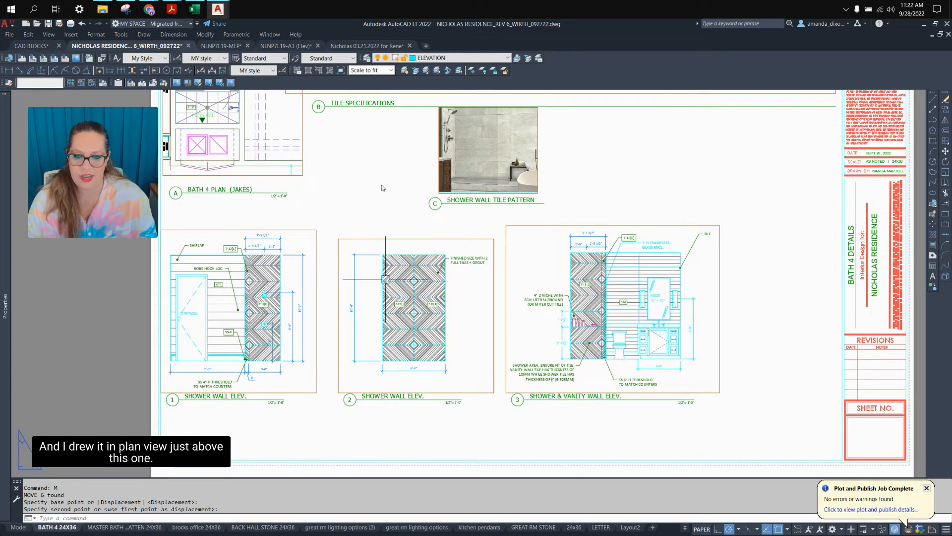
- Move the viewports and titles of elevations 2 and 3 about 1 1/16" left, closing the gap beside elevation 1
{"action": "left_click_drag", "start_coordinate": [415, 439], "coordinate": [382, 336]}
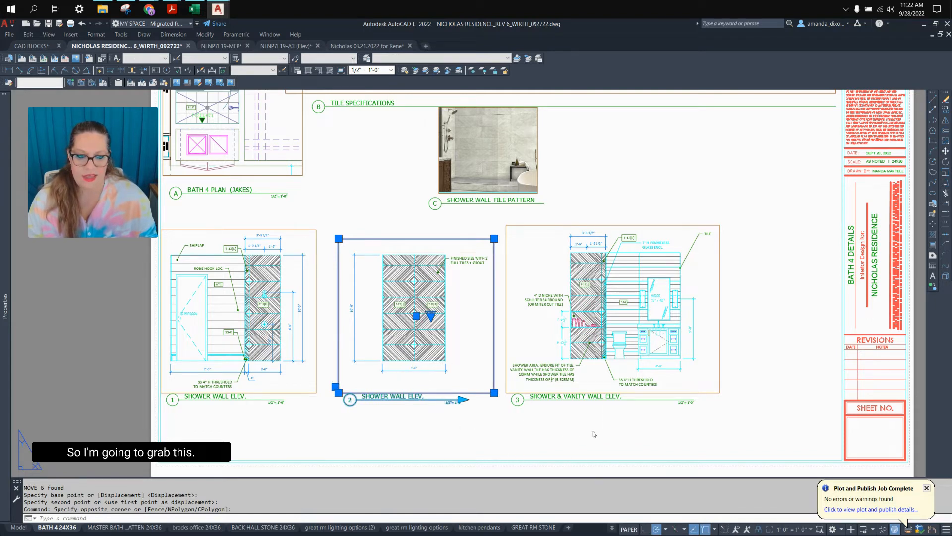
{"action": "left_click_drag", "start_coordinate": [594, 431], "coordinate": [563, 379]}
{"action": "type", "text": "m"}
{"action": "key", "text": "Return"}
{"action": "left_click", "coordinate": [483, 432]}
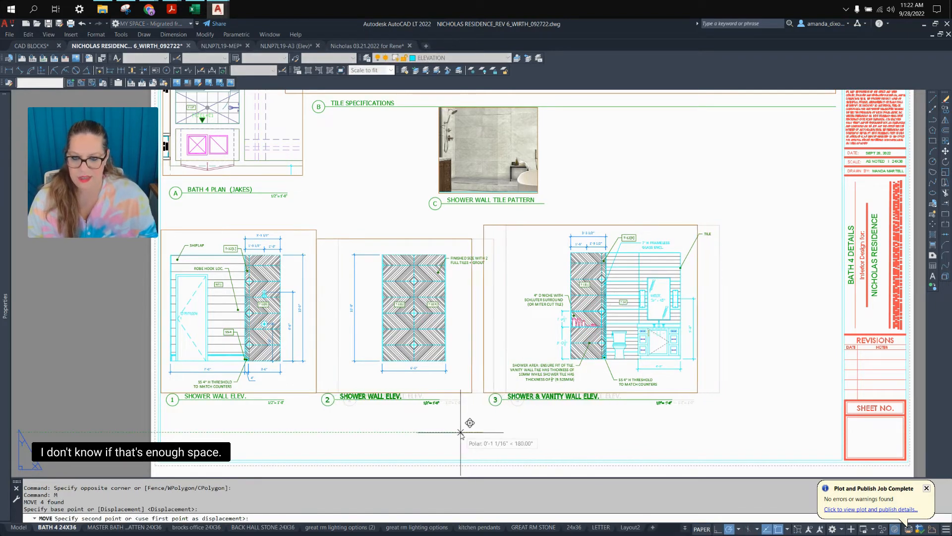
{"action": "left_click", "coordinate": [461, 432]}
- Copy the elevation 2 viewport and its title horizontally into the space between elevation 3 and the title block
{"action": "left_click_drag", "start_coordinate": [442, 432], "coordinate": [388, 344]}
{"action": "type", "text": "c"}
{"action": "key", "text": "Return"}
{"action": "left_click", "coordinate": [390, 344]}
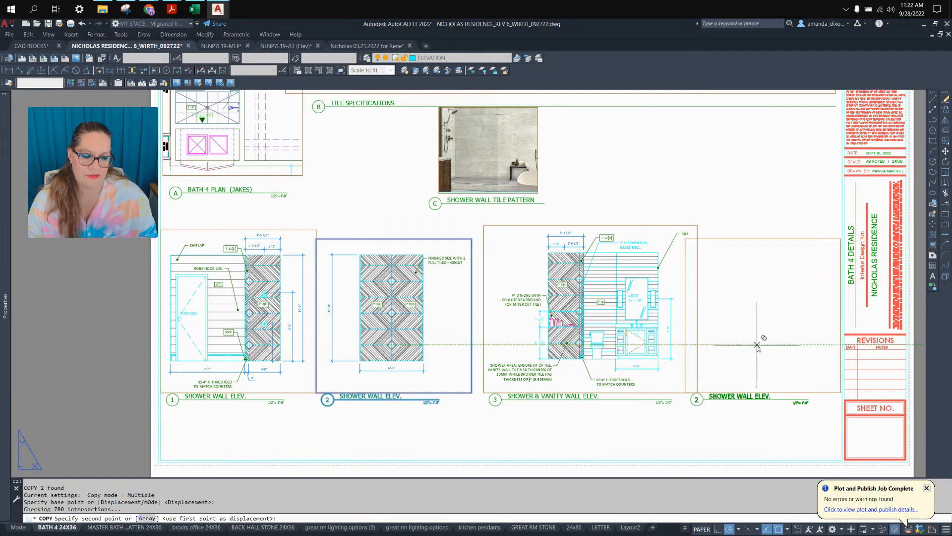
{"action": "left_click", "coordinate": [757, 344]}
{"action": "middle_click_drag", "start_coordinate": [757, 344], "coordinate": [543, 344]}
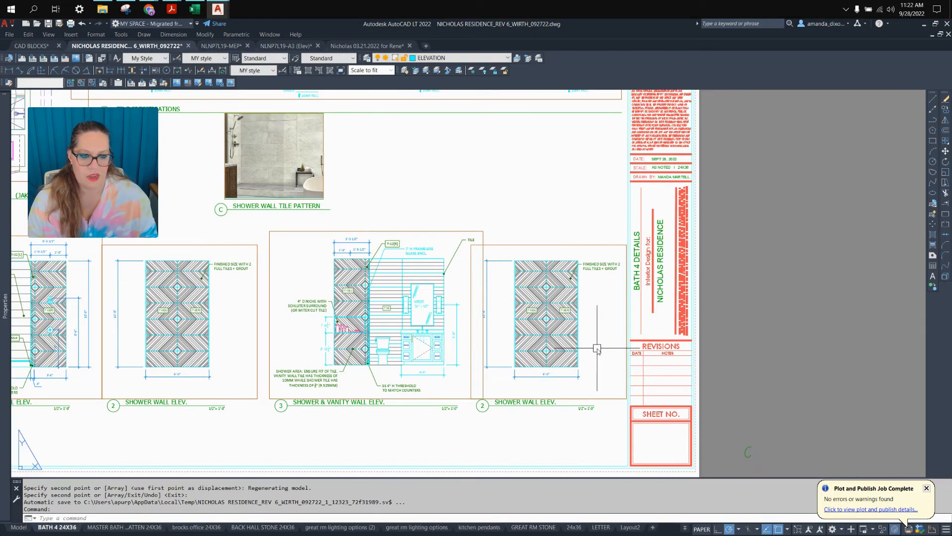
- Shift the view inside the copied viewport to show the shower glass enclosure elevation, level with the neighbouring elevations
{"action": "key", "text": "Escape"}
{"action": "double_click", "coordinate": [560, 261]}
{"action": "mouse_move", "coordinate": [560, 261]}
{"action": "middle_mouse_down"}
{"action": "mouse_move", "coordinate": [562, 413]}
{"action": "mouse_move", "coordinate": [563, 401]}
{"action": "middle_mouse_up"}
{"action": "double_click", "coordinate": [525, 430]}
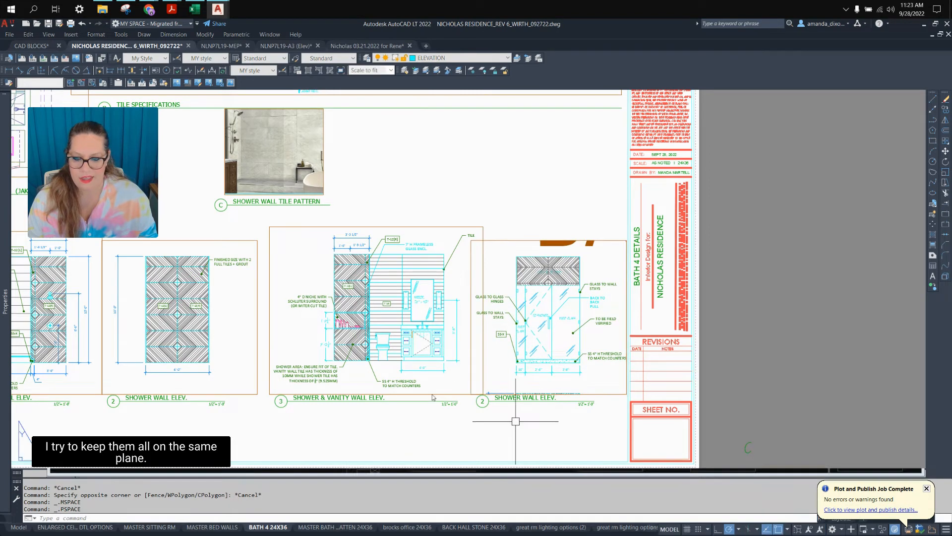
- Stretch the bottom edge of the glass enclosure viewport slightly upward to crop the stray geometry below the elevation
{"action": "left_click", "coordinate": [466, 382]}
{"action": "left_click", "coordinate": [472, 388]}
{"action": "left_click", "coordinate": [471, 388]}
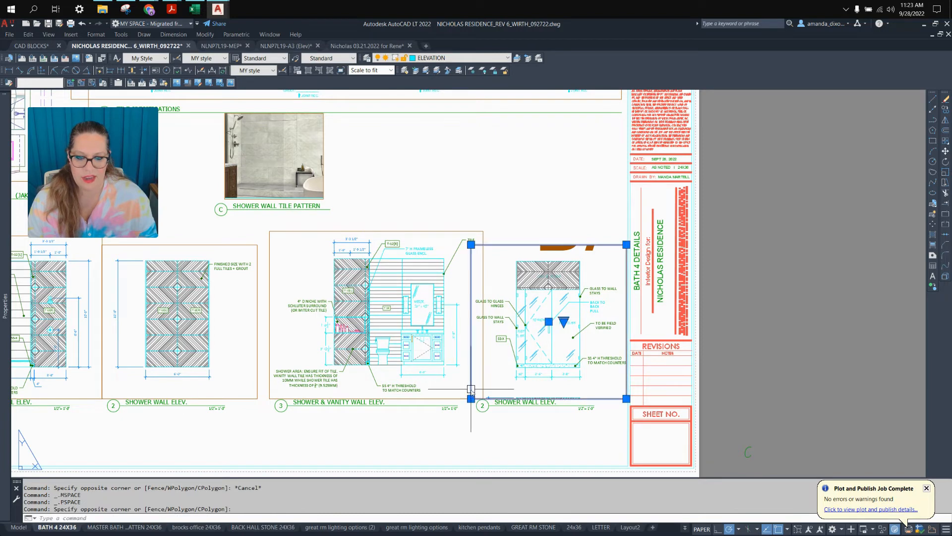
{"action": "left_click", "coordinate": [471, 394]}
{"action": "left_click", "coordinate": [471, 385]}
{"action": "key", "text": "Escape"}
- Draw a horizontal reference line from the glass enclosure threshold's lower left corner across all elevations past the sheet's left edge
{"action": "type", "text": "L"}
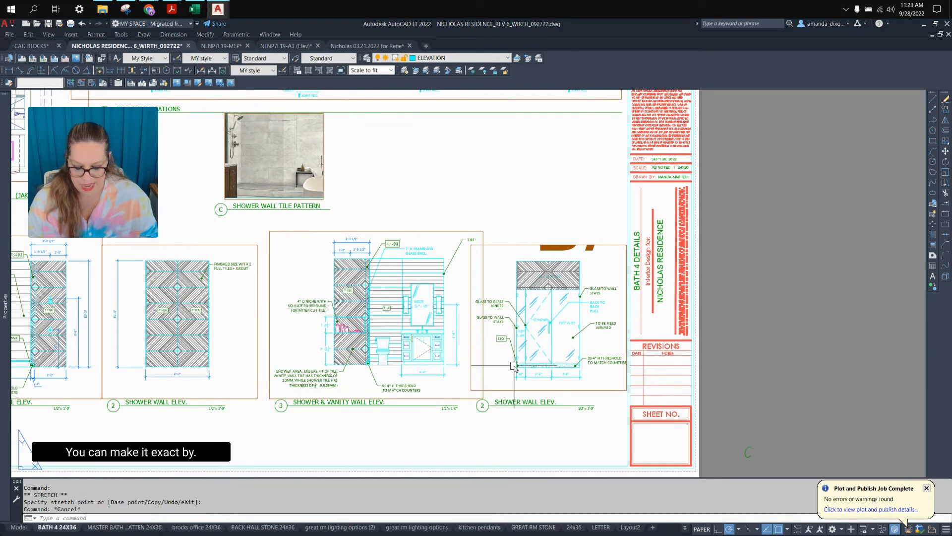
{"action": "key", "text": "Return"}
{"action": "scroll", "coordinate": [516, 377], "scroll_direction": "up", "scroll_amount": 2}
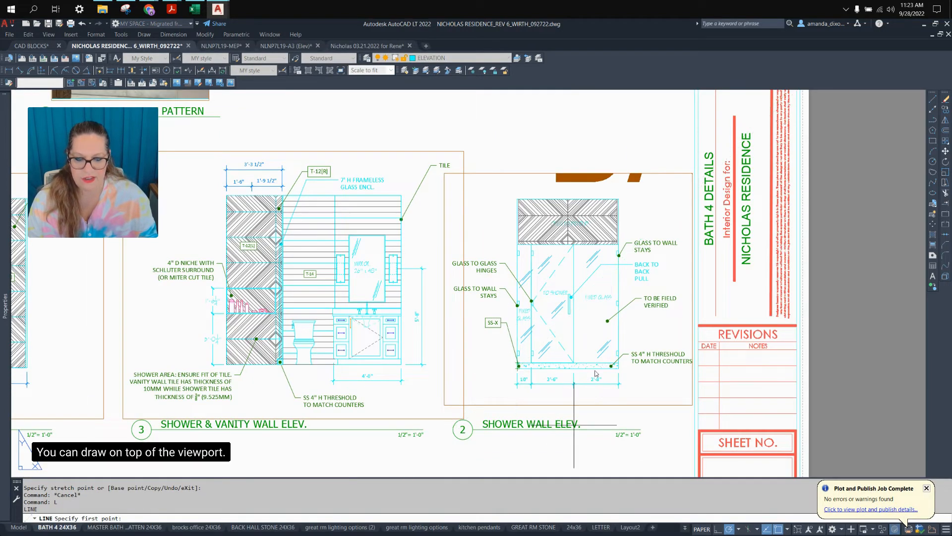
{"action": "key", "text": "Escape"}
{"action": "type", "text": "L"}
{"action": "key", "text": "Return"}
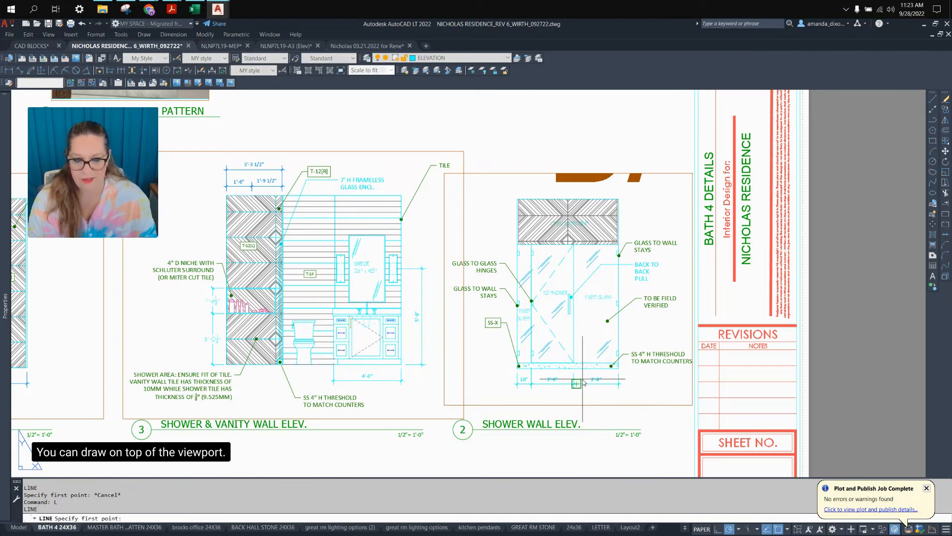
{"action": "scroll", "coordinate": [582, 381], "scroll_direction": "up", "scroll_amount": 3}
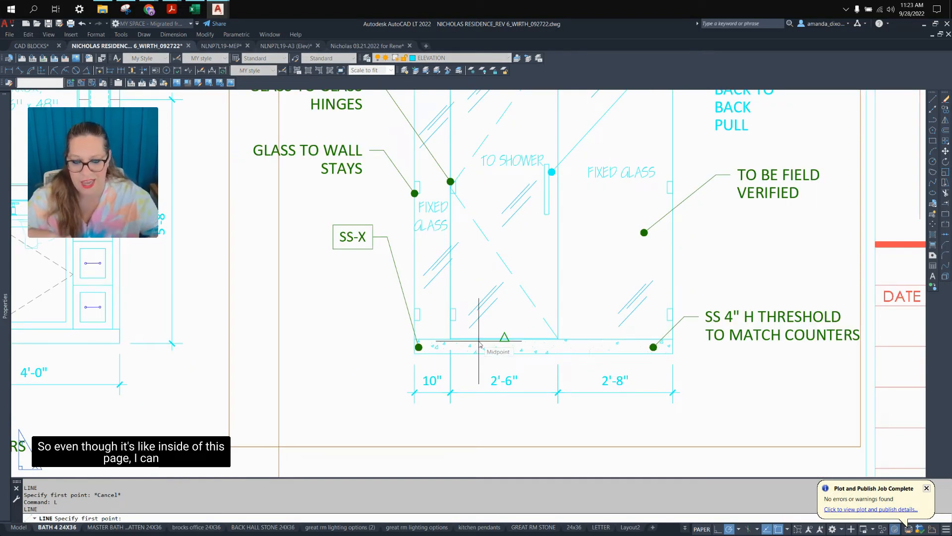
{"action": "left_click", "coordinate": [415, 353]}
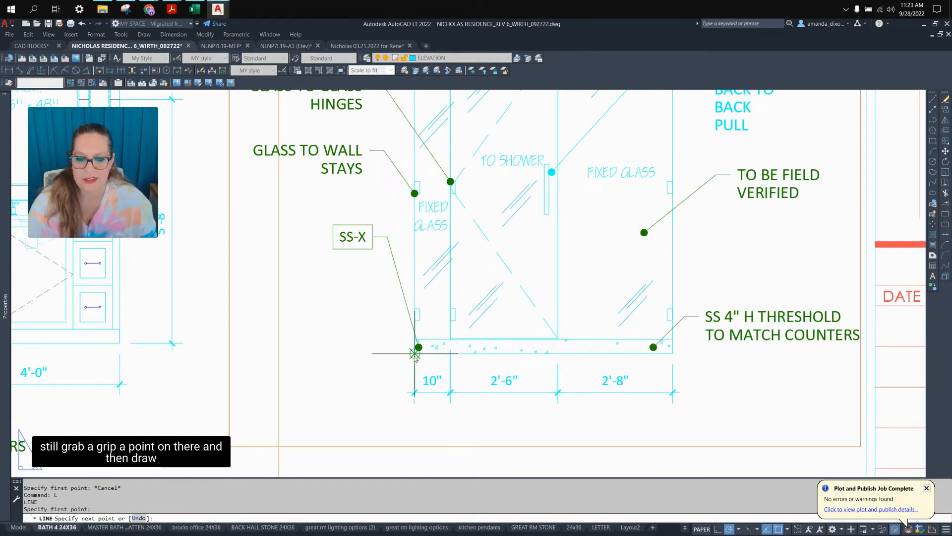
{"action": "scroll", "coordinate": [393, 354], "scroll_direction": "down", "scroll_amount": 6}
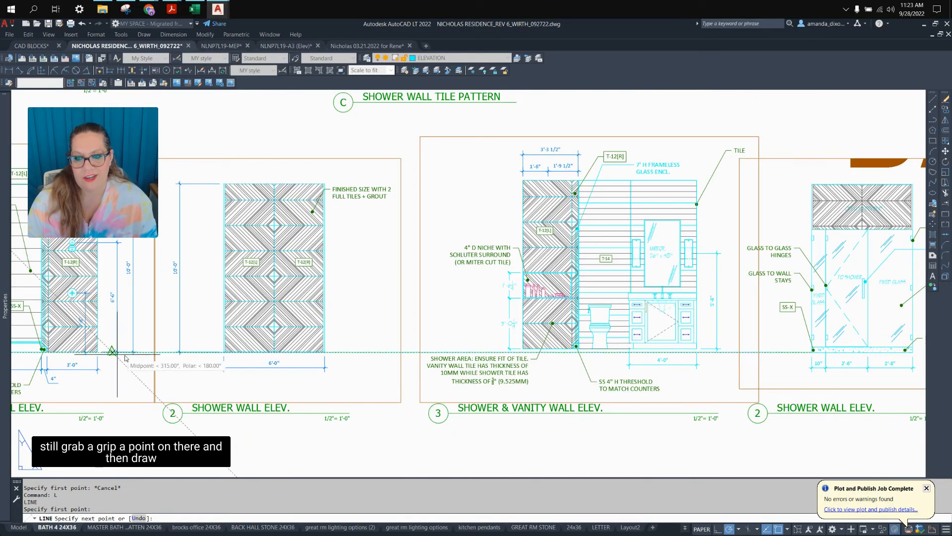
{"action": "middle_click_drag", "start_coordinate": [70, 360], "coordinate": [415, 351]}
{"action": "left_click", "coordinate": [144, 343]}
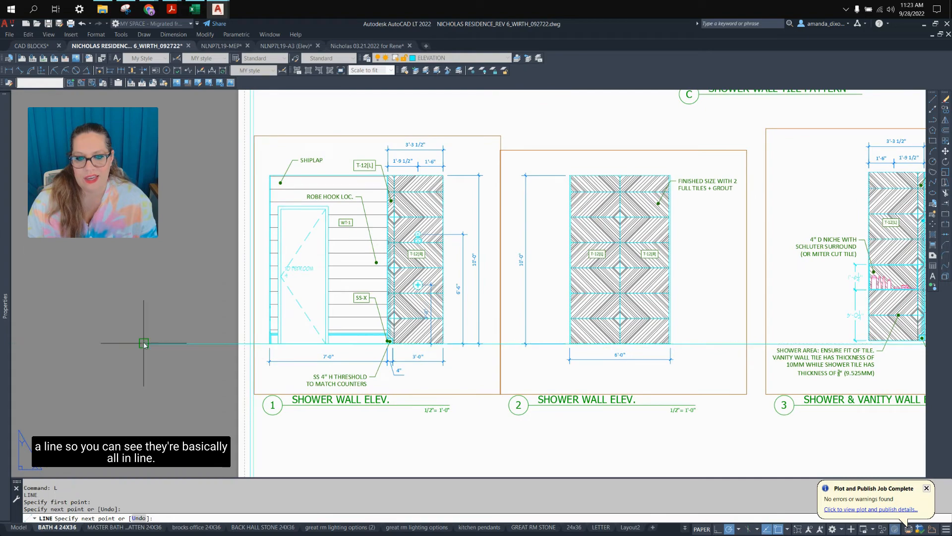
{"action": "key", "text": "Return"}
- Check the elevations against the reference line and shift the view in the elevation 3 viewport so its floor meets the line
{"action": "scroll", "coordinate": [501, 349], "scroll_direction": "up", "scroll_amount": 6}
{"action": "scroll", "coordinate": [588, 349], "scroll_direction": "down", "scroll_amount": 6}
{"action": "middle_click_drag", "start_coordinate": [708, 354], "coordinate": [220, 365]}
{"action": "scroll", "coordinate": [670, 340], "scroll_direction": "up", "scroll_amount": 5}
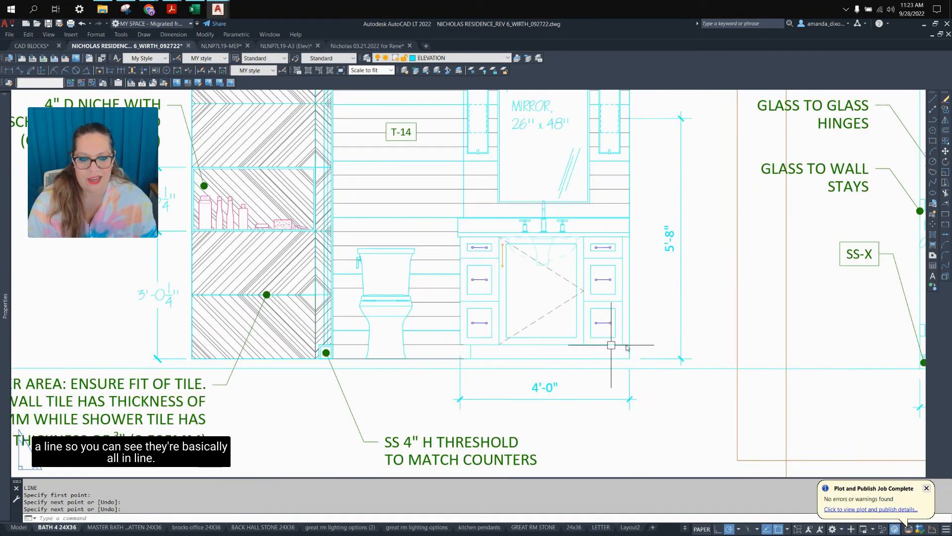
{"action": "double_click", "coordinate": [667, 318]}
{"action": "middle_click_drag", "start_coordinate": [665, 317], "coordinate": [663, 329]}
{"action": "double_click", "coordinate": [806, 462]}
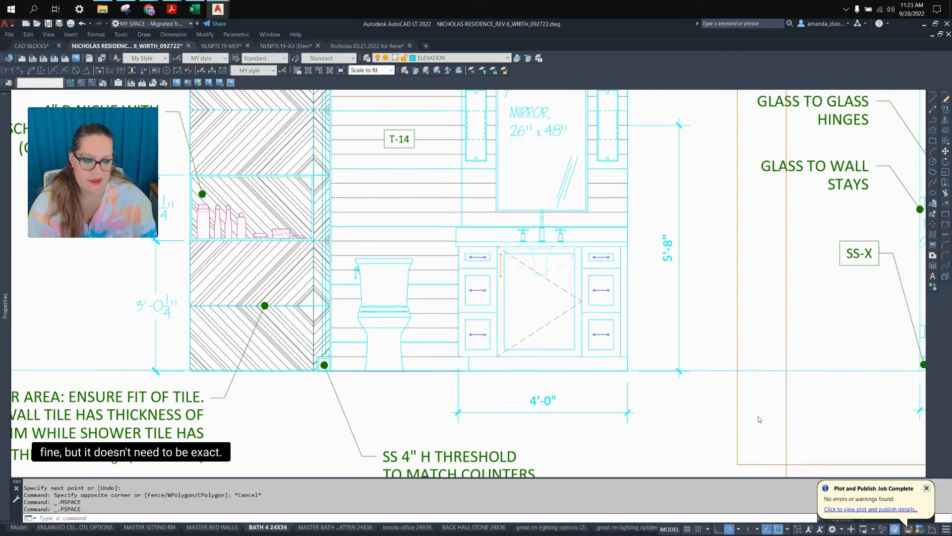
- Delete the horizontal reference line running across the elevations
{"action": "scroll", "coordinate": [620, 343], "scroll_direction": "down", "scroll_amount": 5}
{"action": "middle_click_drag", "start_coordinate": [385, 379], "coordinate": [337, 384]}
{"action": "left_click", "coordinate": [69, 353]}
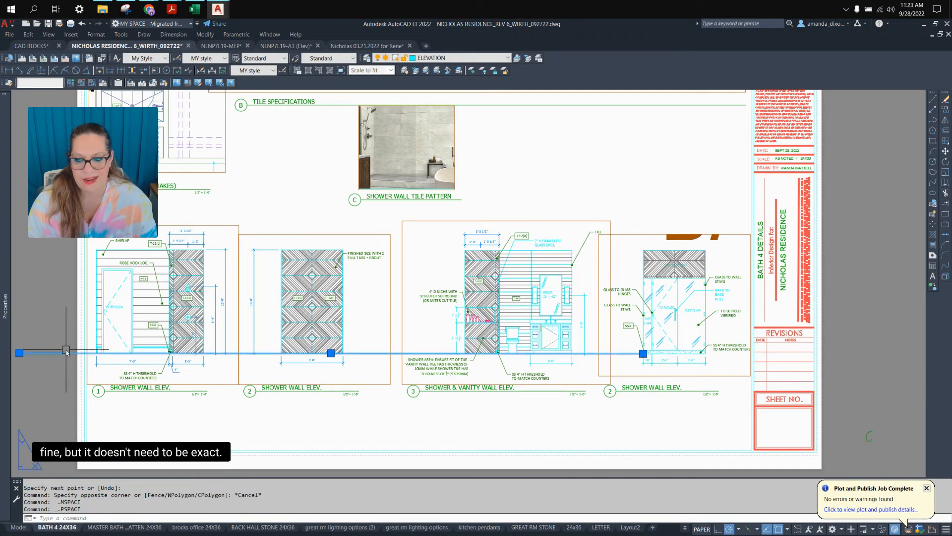
{"action": "left_click", "coordinate": [58, 374]}
{"action": "key", "text": "Delete"}
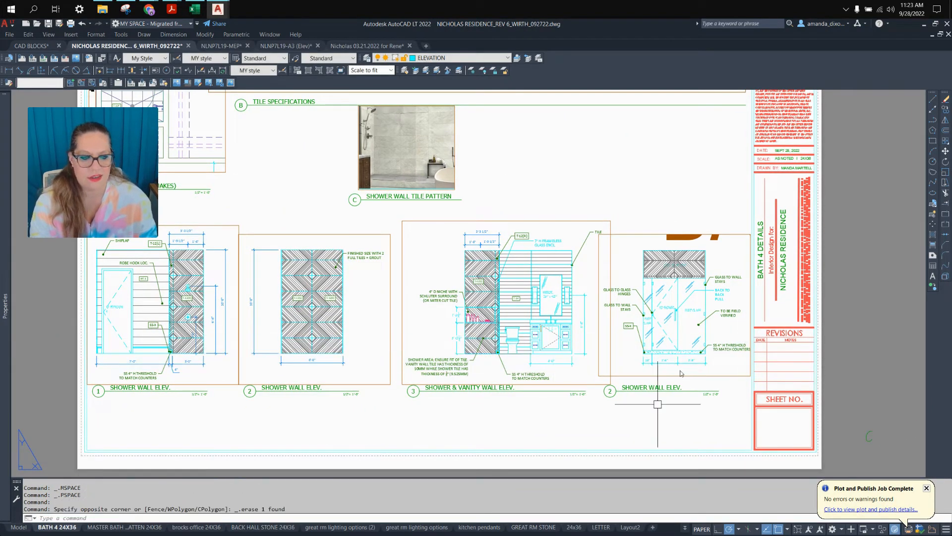
- Set the view number in the glass enclosure viewport's drawing title to 4
{"action": "scroll", "coordinate": [698, 248], "scroll_direction": "up", "scroll_amount": 2}
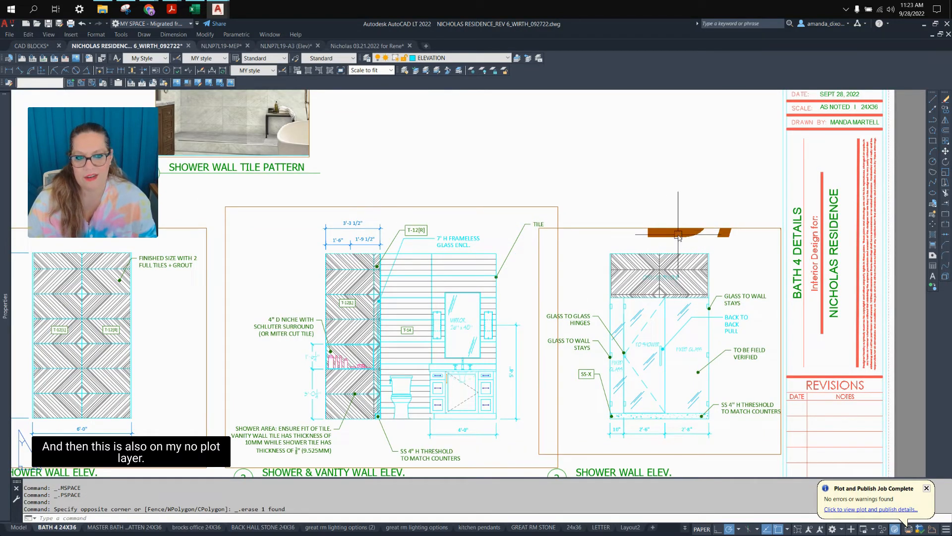
{"action": "scroll", "coordinate": [694, 383], "scroll_direction": "down", "scroll_amount": 1}
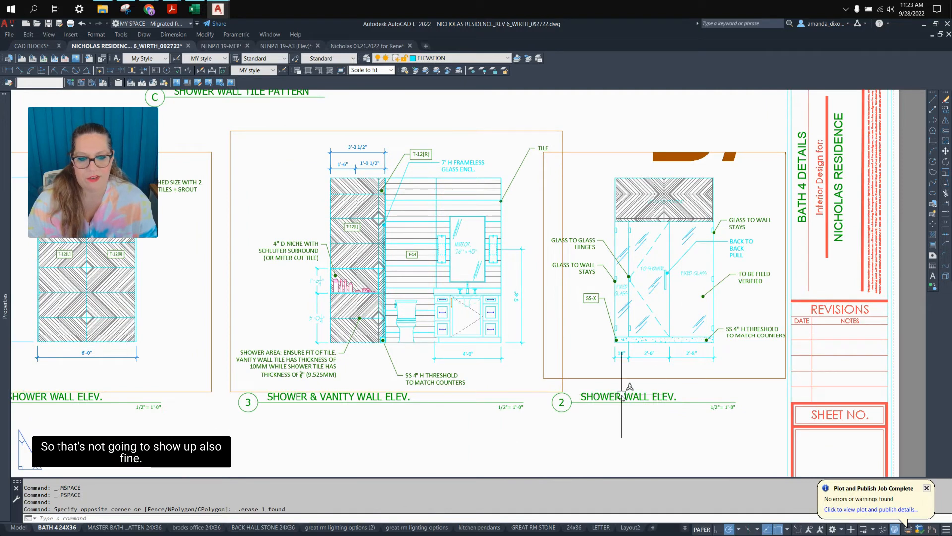
{"action": "scroll", "coordinate": [655, 404], "scroll_direction": "up", "scroll_amount": 1}
{"action": "double_click", "coordinate": [656, 404]}
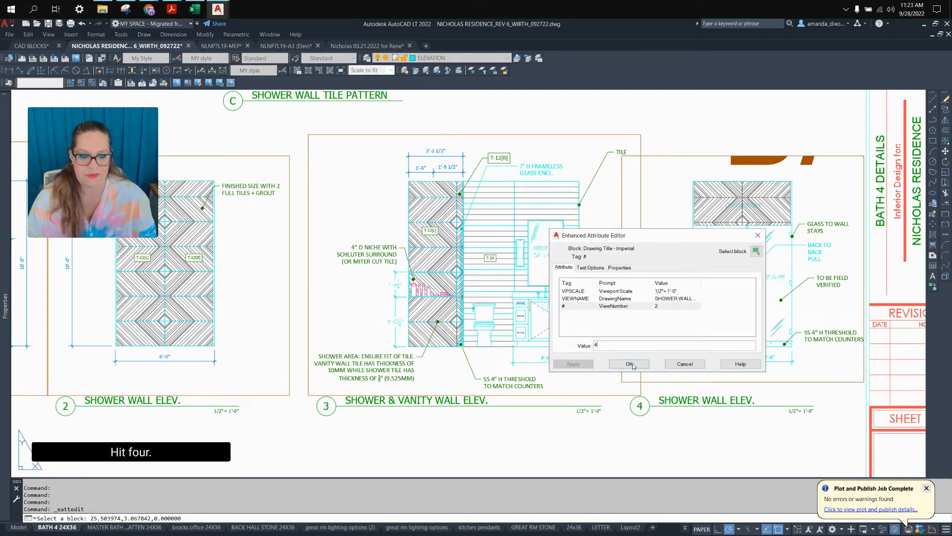
{"action": "left_click", "coordinate": [630, 364]}
- Change the drawing name of title 4 to SHOWER GLASS ENCL. DETAIL ELEV
{"action": "double_click", "coordinate": [687, 401]}
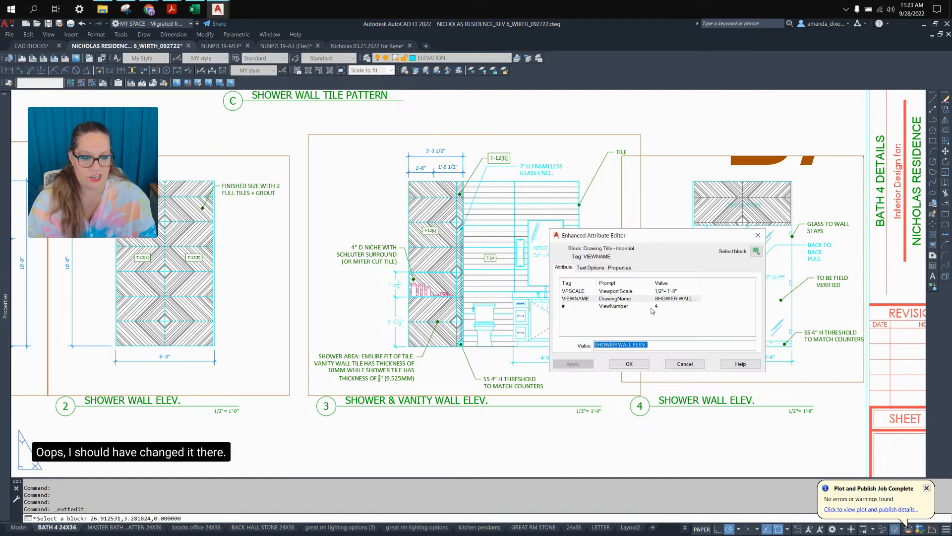
{"action": "left_click", "coordinate": [635, 345]}
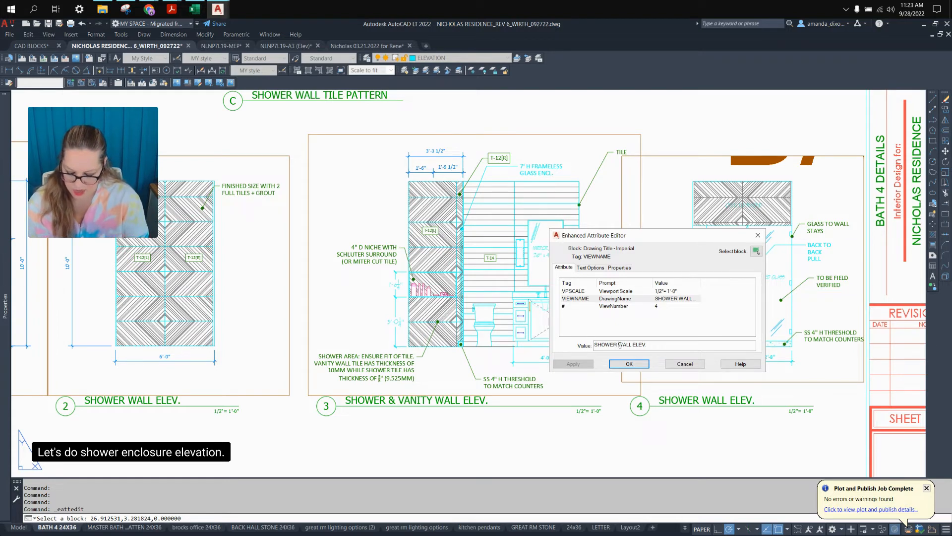
{"action": "type", "text": "GLASS ENCL. DETAI"}
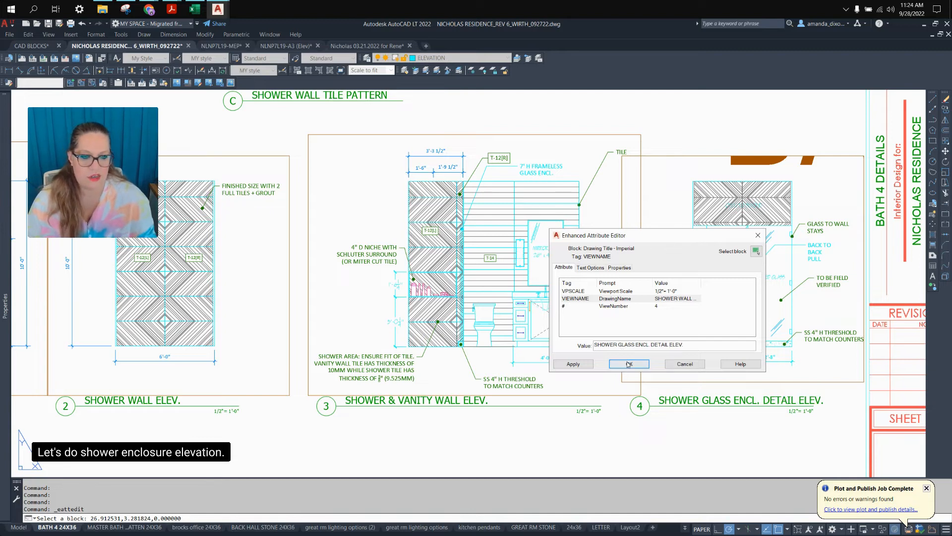
{"action": "left_click", "coordinate": [629, 364]}
- Extend the line of drawing title 4 farther right to span the longer drawing name
{"action": "left_click", "coordinate": [804, 404]}
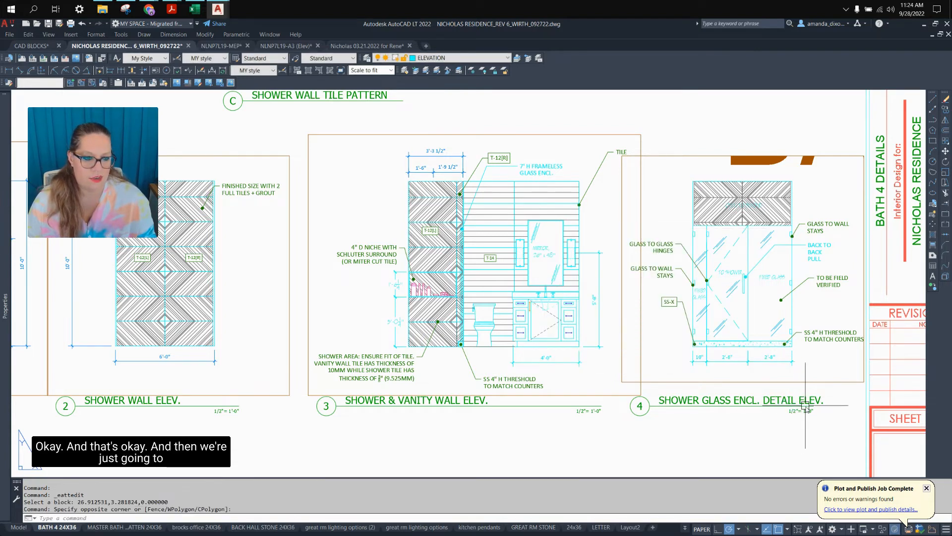
{"action": "left_click", "coordinate": [806, 406]}
{"action": "left_click", "coordinate": [814, 406]}
{"action": "left_click", "coordinate": [847, 406]}
{"action": "key", "text": "Escape"}
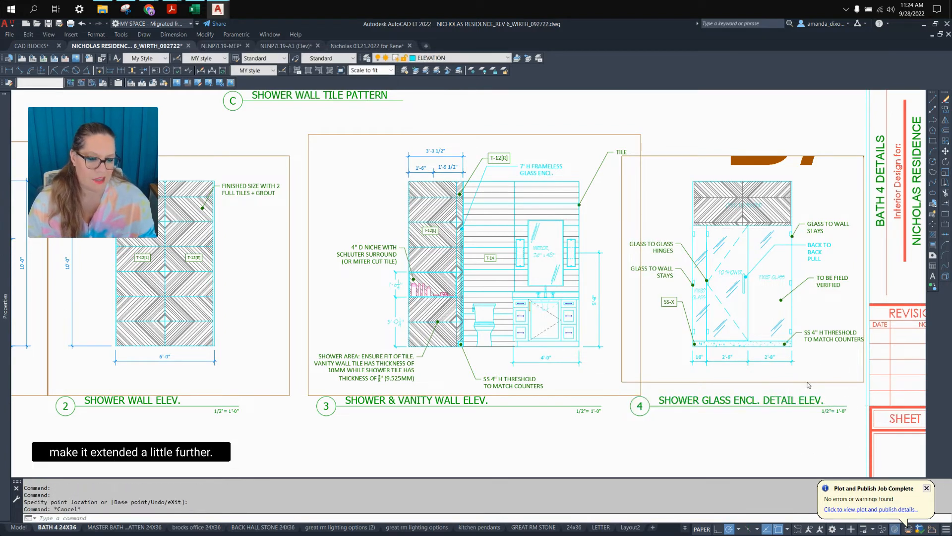
- Review the tags on the Bath 4 elevations and compare the floor plan's finish tags with the tile specifications
{"action": "scroll", "coordinate": [809, 385], "scroll_direction": "down", "scroll_amount": 3}
{"action": "middle_click_drag", "start_coordinate": [477, 304], "coordinate": [499, 317]}
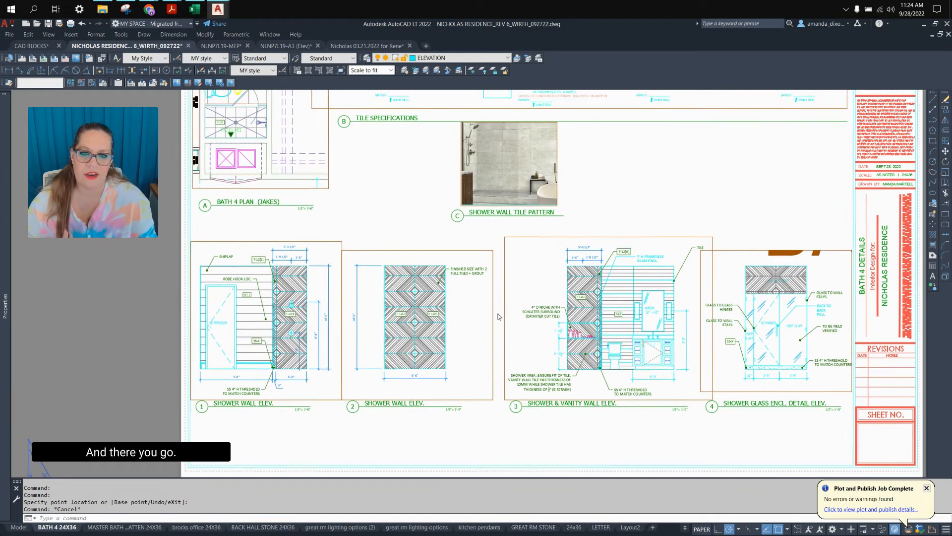
{"action": "scroll", "coordinate": [437, 350], "scroll_direction": "up", "scroll_amount": 4}
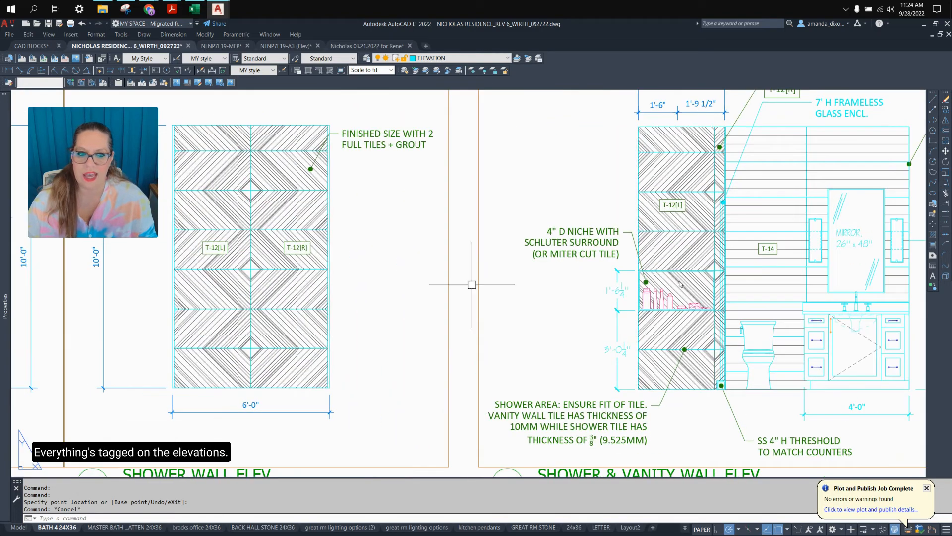
{"action": "middle_click_drag", "start_coordinate": [692, 280], "coordinate": [334, 289]}
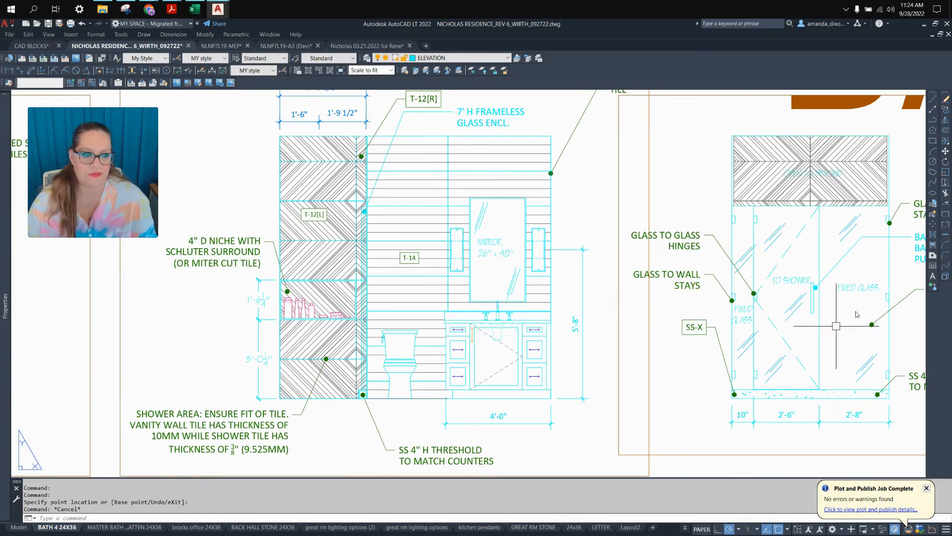
{"action": "scroll", "coordinate": [883, 327], "scroll_direction": "down", "scroll_amount": 5}
{"action": "scroll", "coordinate": [578, 310], "scroll_direction": "up", "scroll_amount": 2}
{"action": "scroll", "coordinate": [386, 234], "scroll_direction": "up", "scroll_amount": 2}
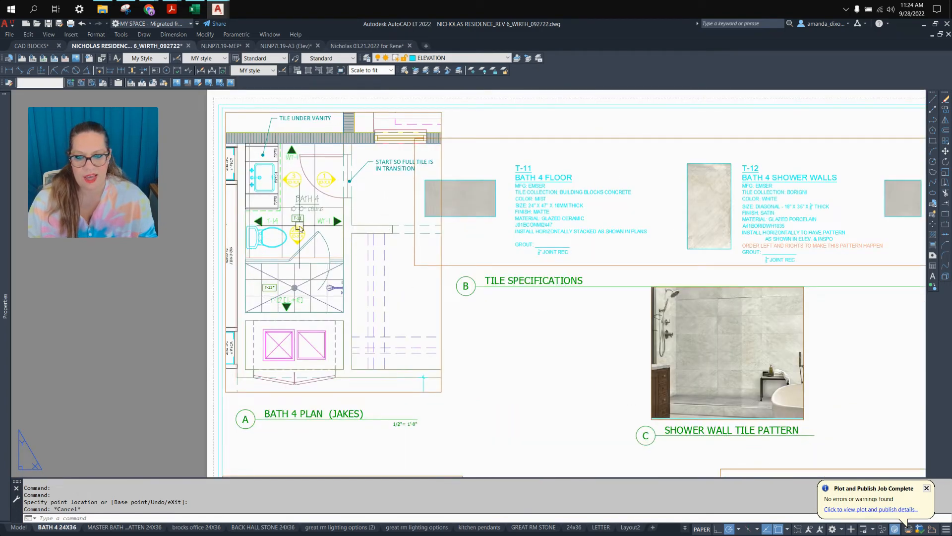
{"action": "scroll", "coordinate": [300, 228], "scroll_direction": "up", "scroll_amount": 4}
{"action": "scroll", "coordinate": [412, 281], "scroll_direction": "down", "scroll_amount": 2}
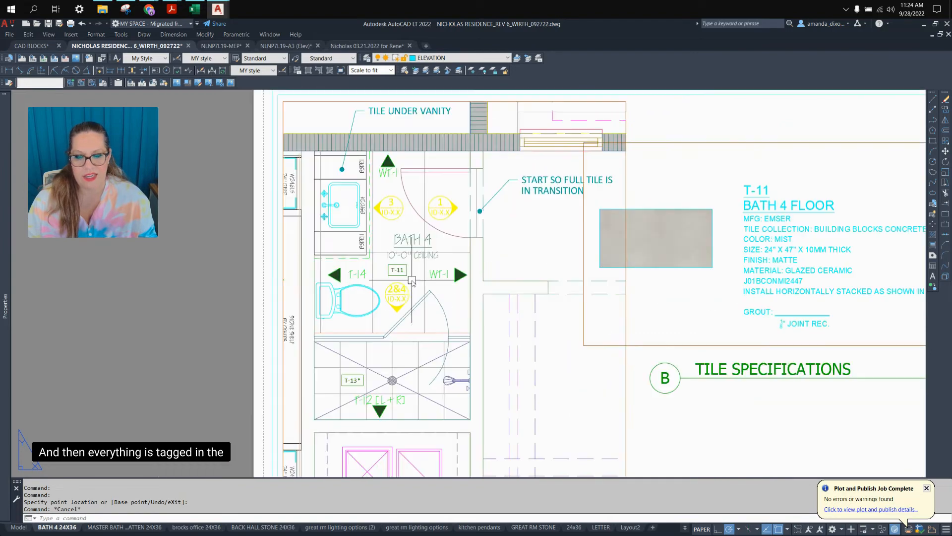
{"action": "scroll", "coordinate": [473, 344], "scroll_direction": "down", "scroll_amount": 2}
{"action": "middle_click_drag", "start_coordinate": [526, 409], "coordinate": [279, 350]}
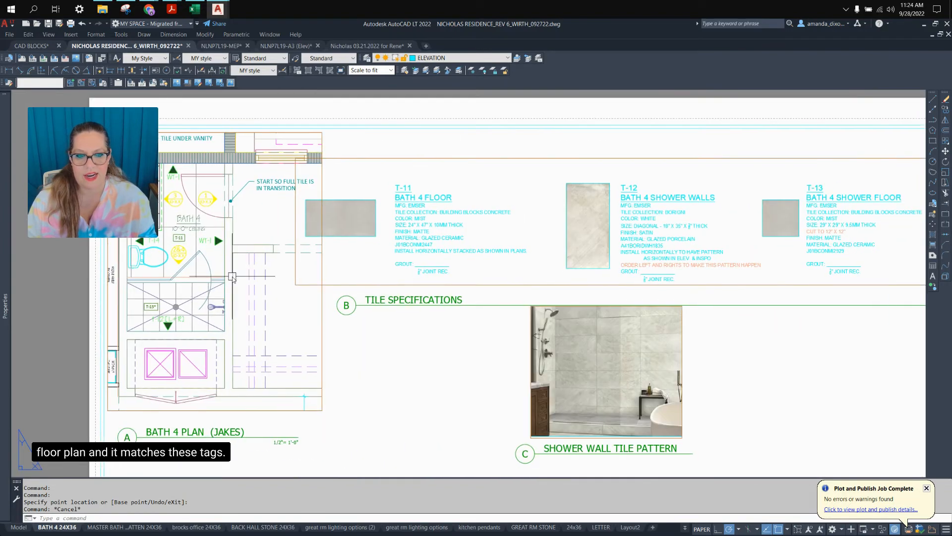
{"action": "middle_click_drag", "start_coordinate": [513, 262], "coordinate": [304, 270]}
{"action": "scroll", "coordinate": [602, 253], "scroll_direction": "down", "scroll_amount": 2}
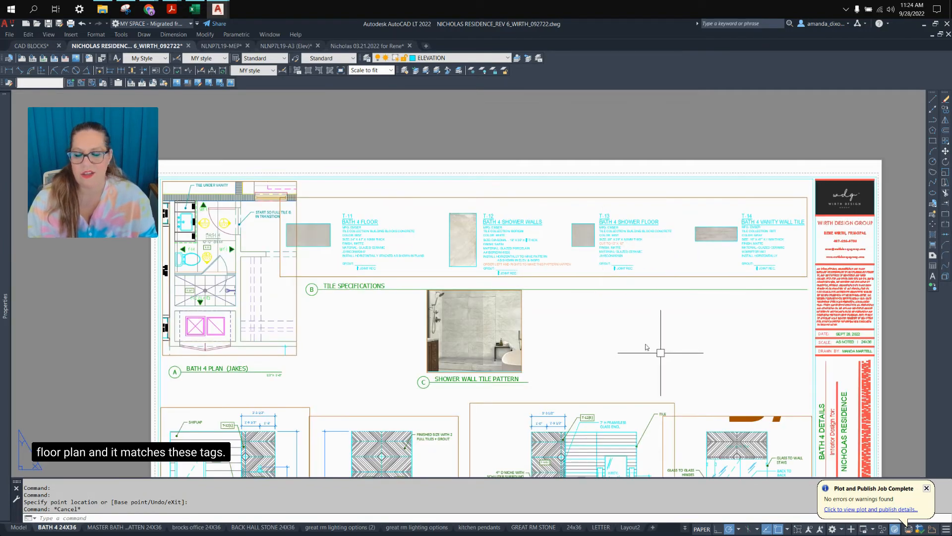
- Copy the SS-X leader tag at the threshold in the first shower wall elevation to the clipboard
{"action": "middle_click_drag", "start_coordinate": [644, 337], "coordinate": [630, 271]}
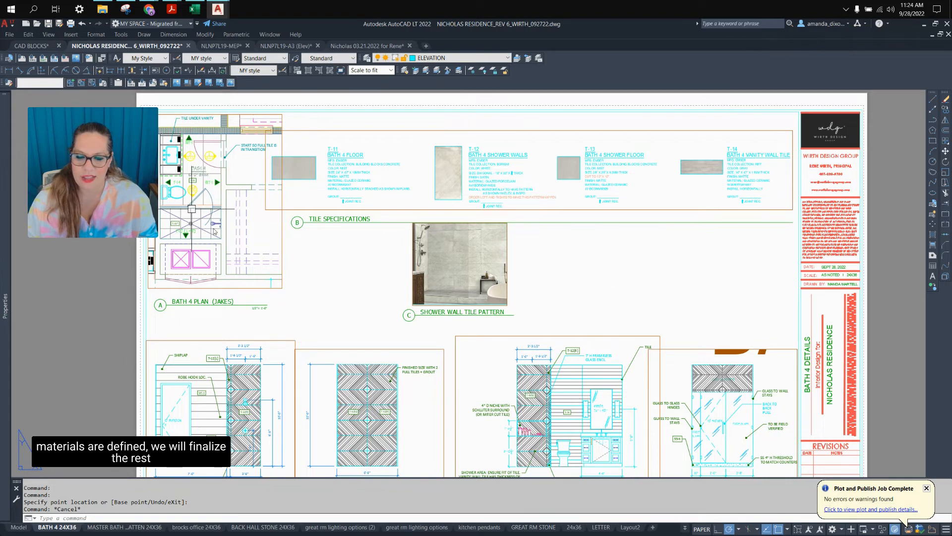
{"action": "scroll", "coordinate": [193, 208], "scroll_direction": "up", "scroll_amount": 5}
{"action": "scroll", "coordinate": [511, 224], "scroll_direction": "down", "scroll_amount": 3}
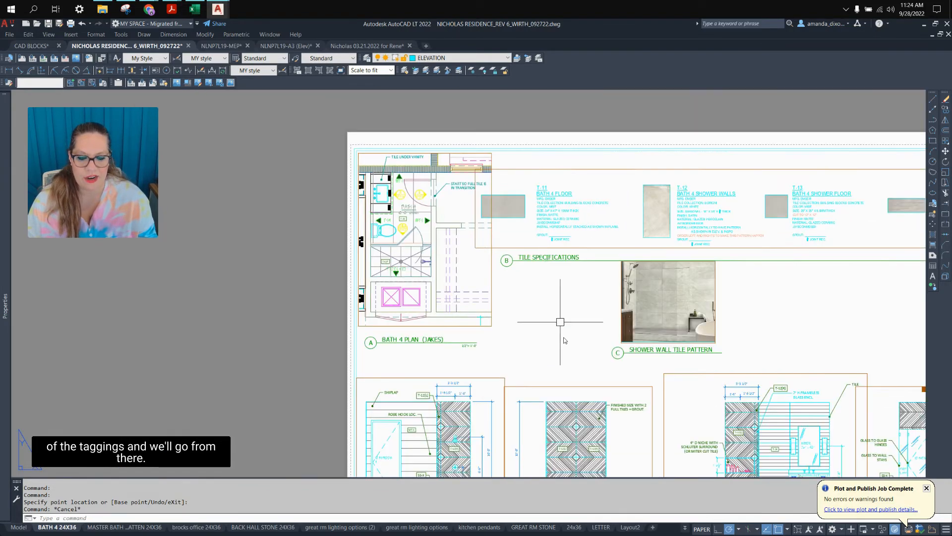
{"action": "middle_click_drag", "start_coordinate": [518, 329], "coordinate": [464, 266]}
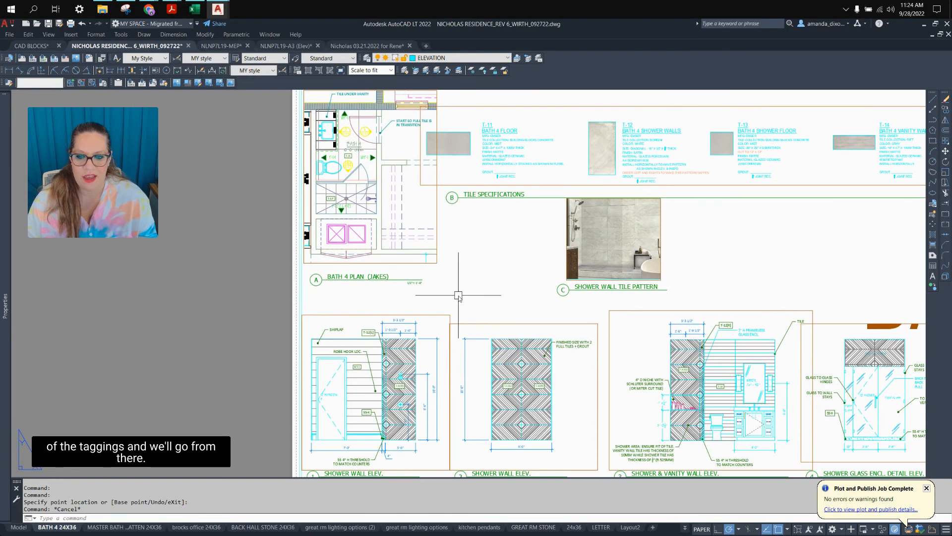
{"action": "scroll", "coordinate": [354, 406], "scroll_direction": "up", "scroll_amount": 2}
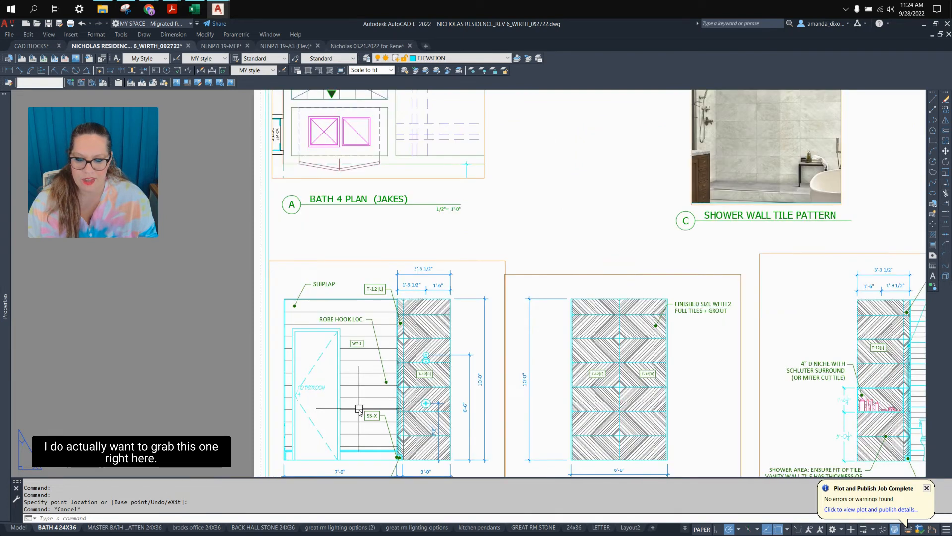
{"action": "double_click", "coordinate": [362, 409]}
{"action": "left_click", "coordinate": [362, 408]}
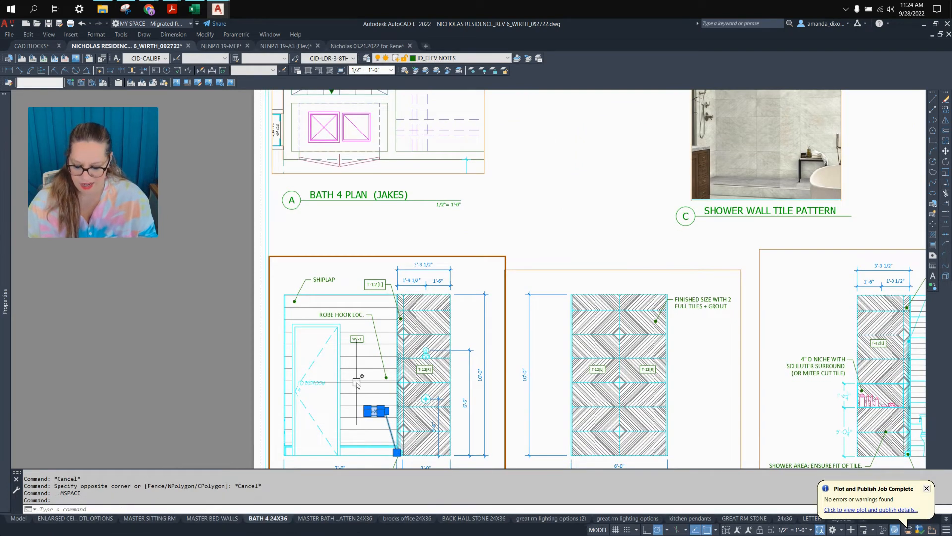
{"action": "key", "text": "ctrl+c"}
{"action": "double_click", "coordinate": [416, 237]}
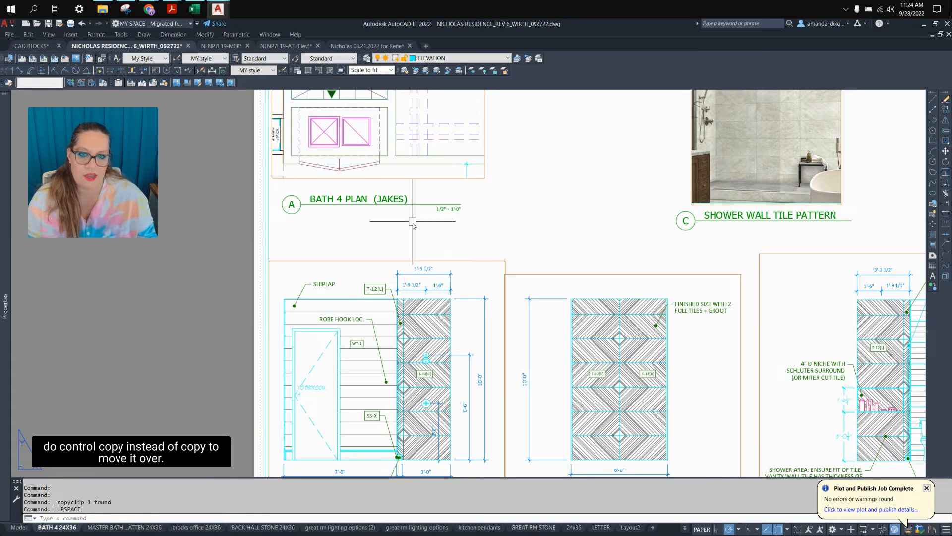
- Paste the SS-X leader tag into the Bath 4 floor plan viewport, with its text beside the shower door
{"action": "middle_click_drag", "start_coordinate": [415, 226], "coordinate": [434, 331]}
{"action": "scroll", "coordinate": [423, 179], "scroll_direction": "up", "scroll_amount": 2}
{"action": "middle_click_drag", "start_coordinate": [424, 179], "coordinate": [439, 312]}
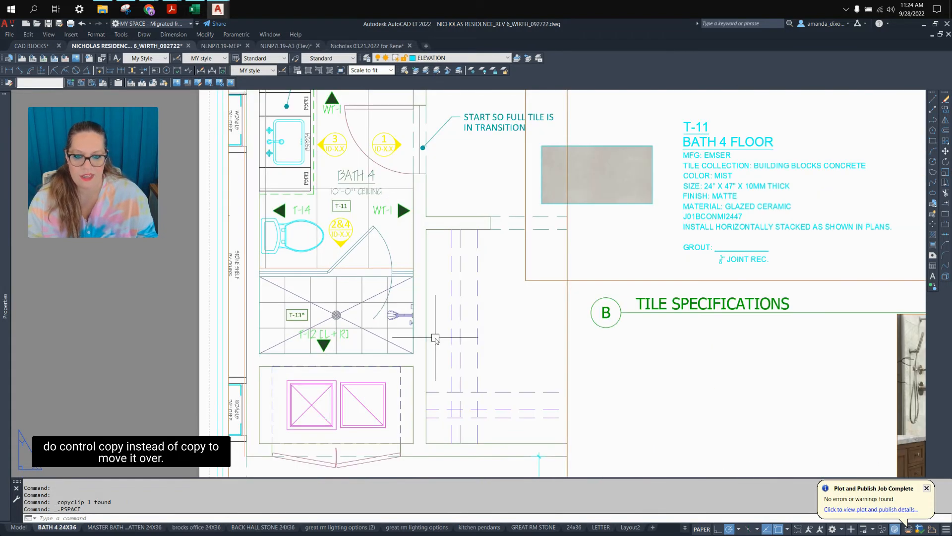
{"action": "double_click", "coordinate": [435, 339]}
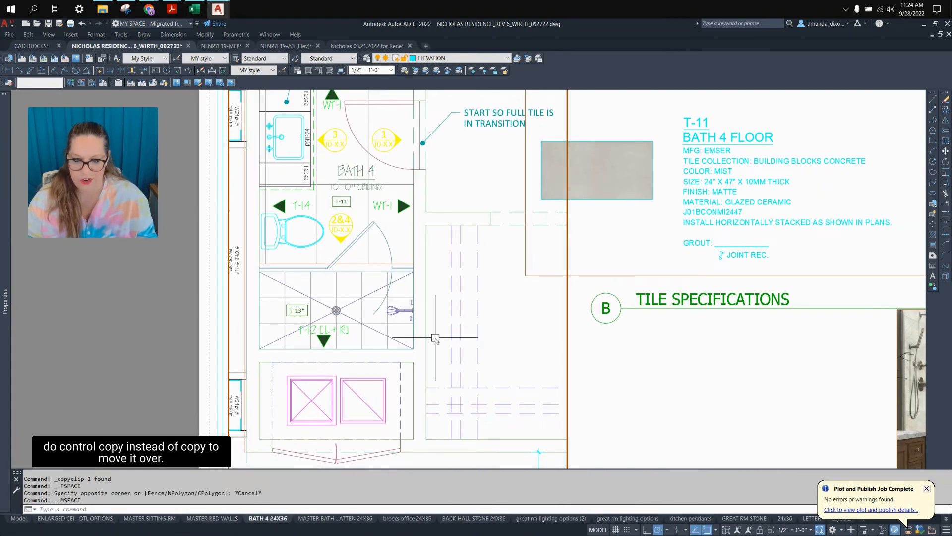
{"action": "key", "text": "ctrl+v"}
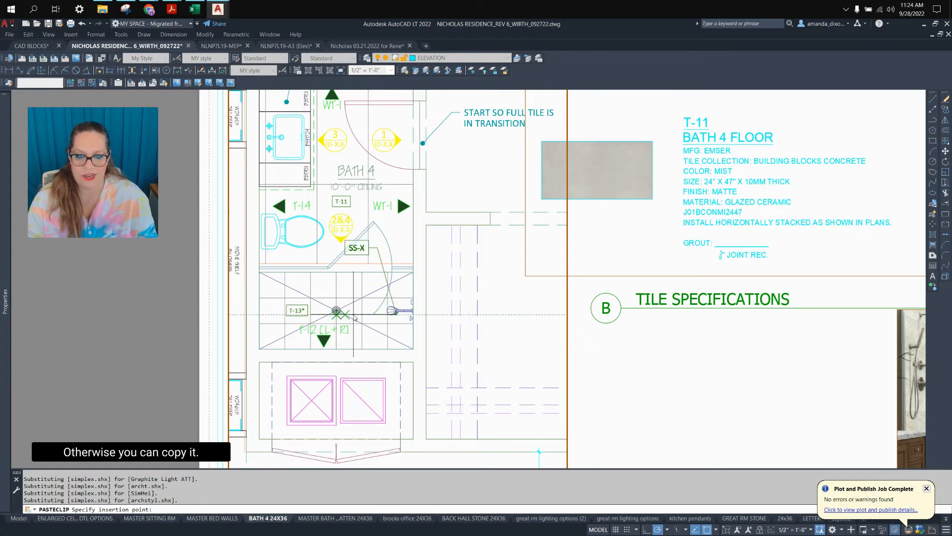
{"action": "key", "text": "Escape"}
- Move the SS-X leader's arrow point onto the shower threshold in the floor plan and return to paper space
{"action": "left_click", "coordinate": [396, 314]}
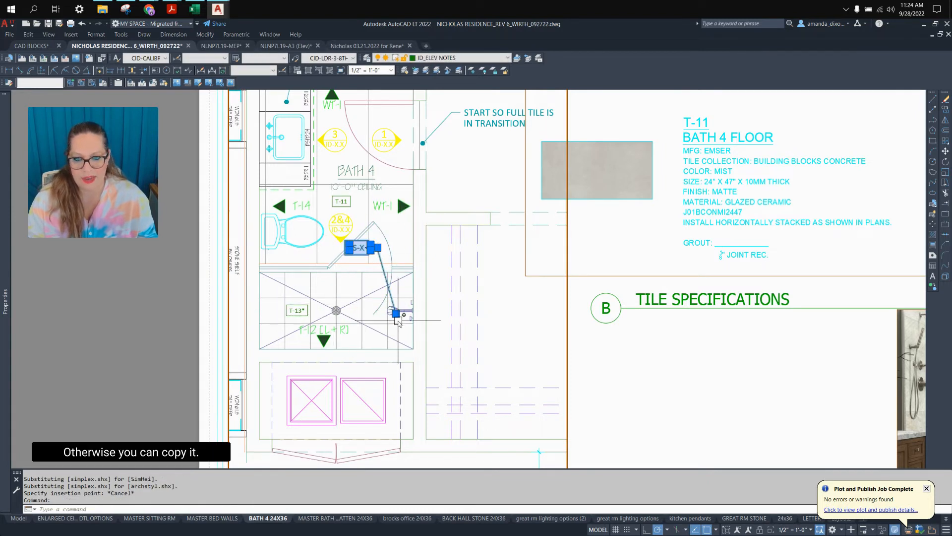
{"action": "left_click", "coordinate": [396, 314]}
{"action": "left_click", "coordinate": [385, 272]}
{"action": "key", "text": "Escape"}
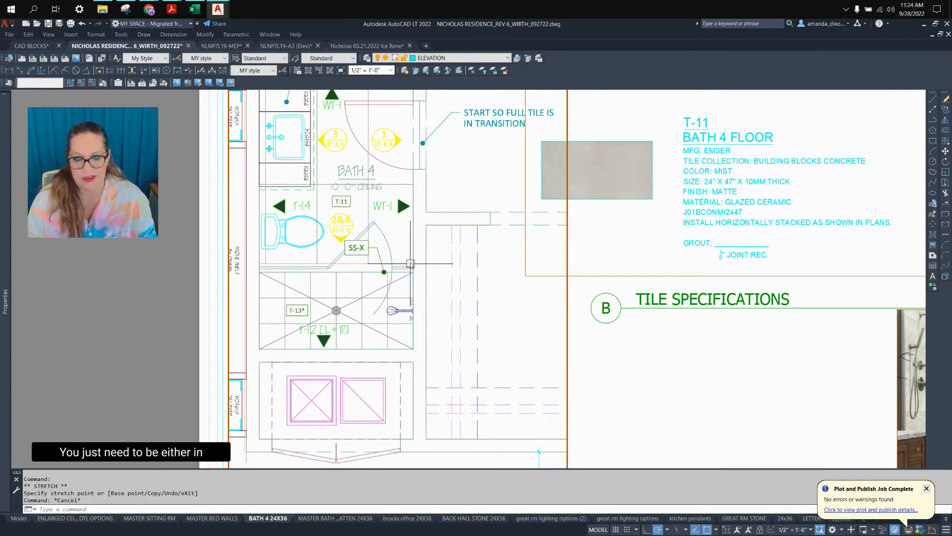
{"action": "double_click", "coordinate": [584, 329]}
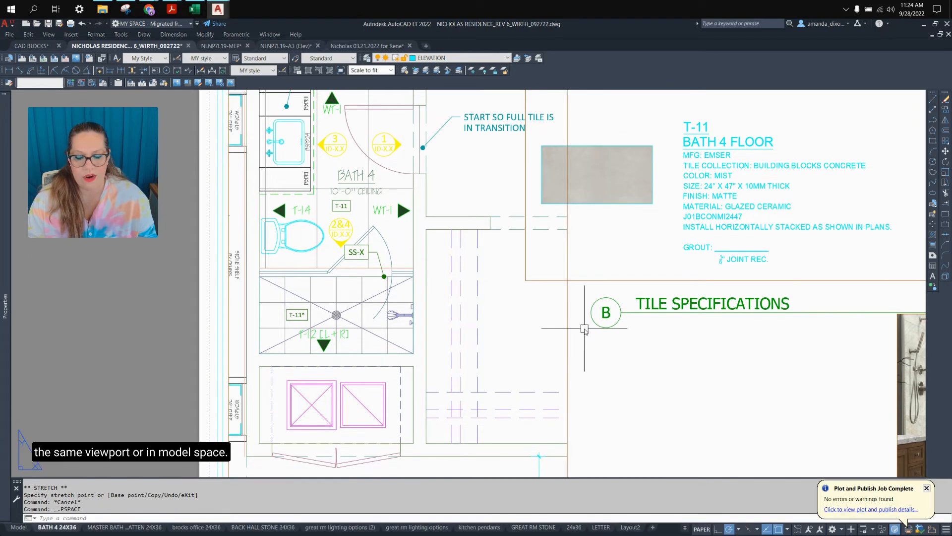
- Maximize the Bath 4 floor plan viewport to work in the full model with its viewport layers
{"action": "scroll", "coordinate": [584, 329], "scroll_direction": "down", "scroll_amount": 2}
{"action": "scroll", "coordinate": [471, 346], "scroll_direction": "up", "scroll_amount": 1}
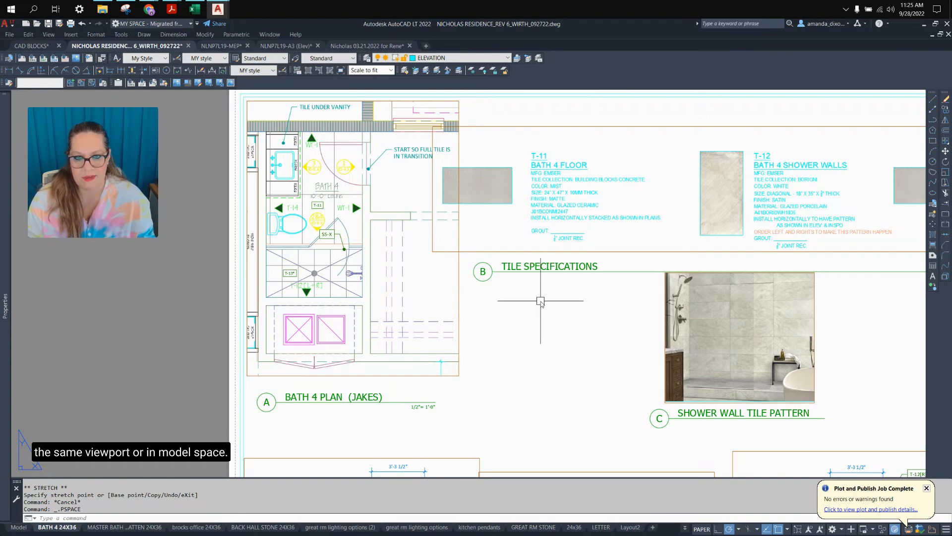
{"action": "scroll", "coordinate": [543, 317], "scroll_direction": "down", "scroll_amount": 2}
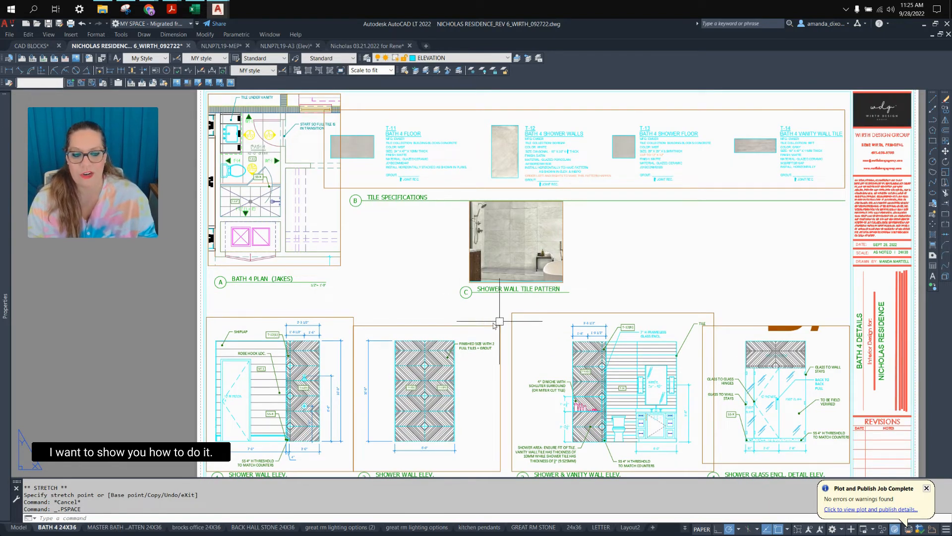
{"action": "scroll", "coordinate": [475, 318], "scroll_direction": "up", "scroll_amount": 2}
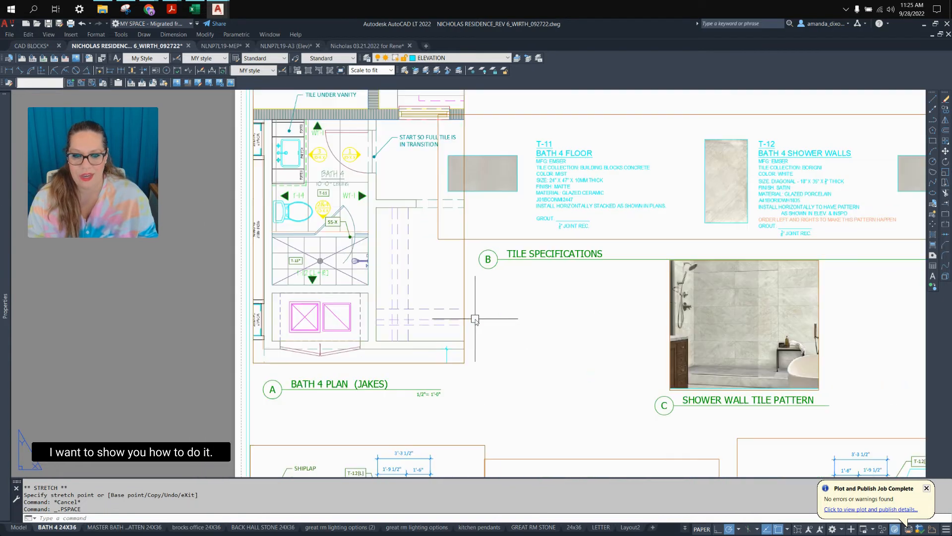
{"action": "left_click", "coordinate": [465, 289]}
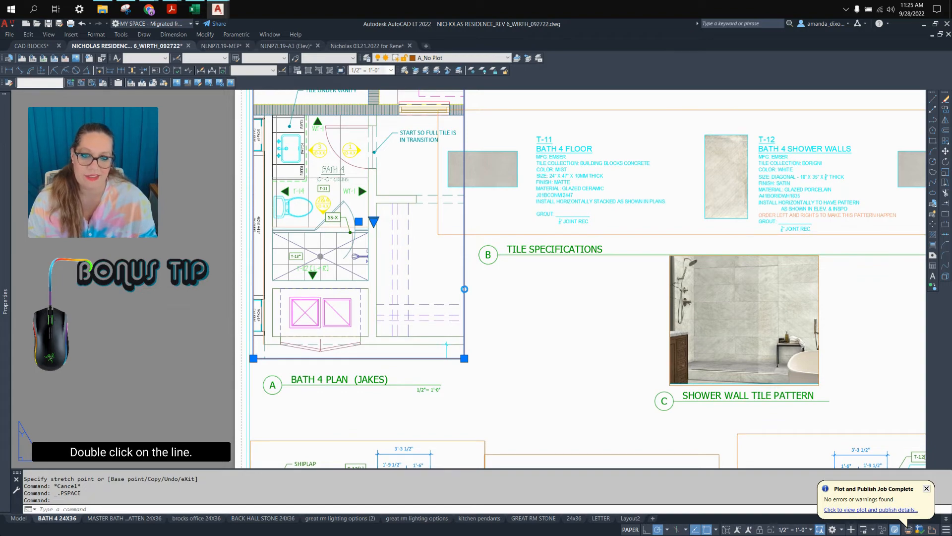
{"action": "double_click", "coordinate": [464, 289]}
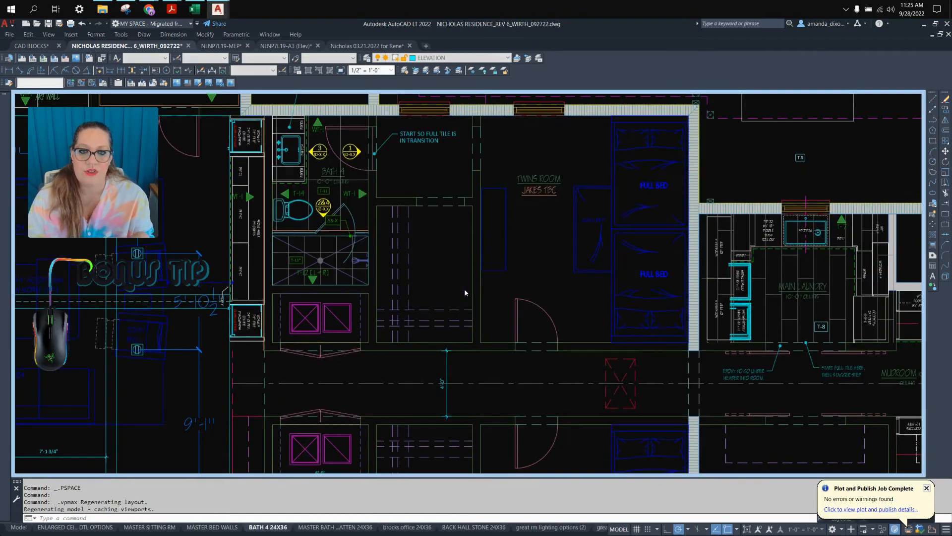
- Look over the whole house plan in the maximized viewport and restore the Bath 4 sheet layout
{"action": "middle_click_drag", "start_coordinate": [531, 315], "coordinate": [569, 343]}
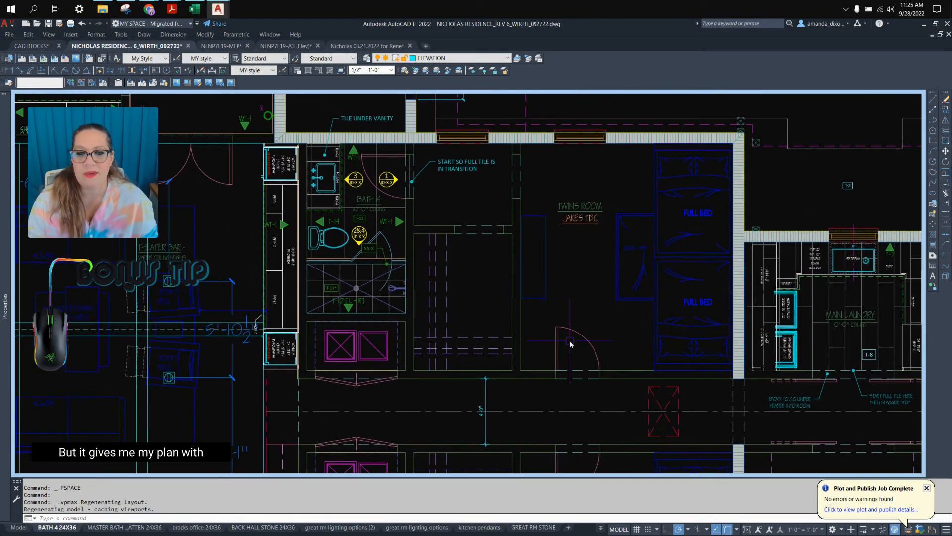
{"action": "middle_click_drag", "start_coordinate": [290, 250], "coordinate": [415, 310]}
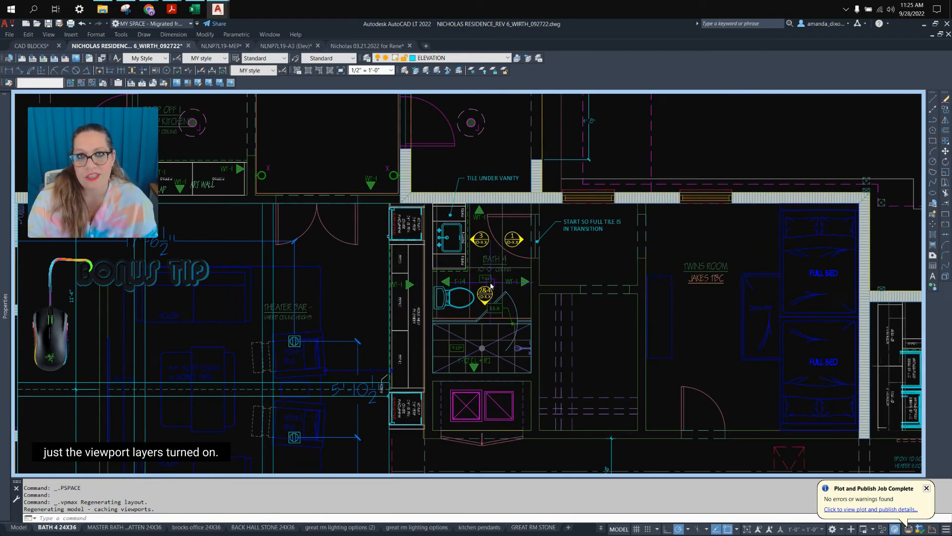
{"action": "scroll", "coordinate": [491, 286], "scroll_direction": "down", "scroll_amount": 5}
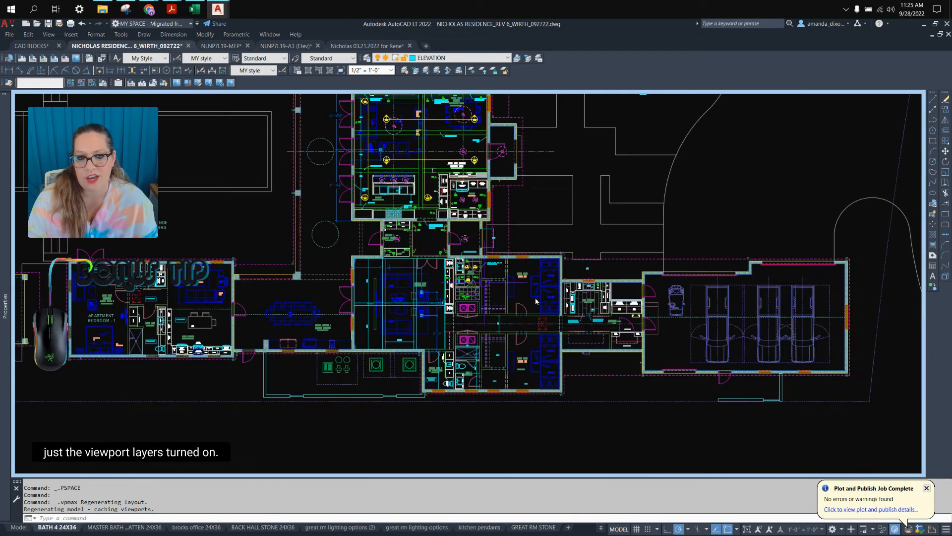
{"action": "middle_click_drag", "start_coordinate": [526, 305], "coordinate": [694, 337]}
{"action": "scroll", "coordinate": [673, 343], "scroll_direction": "up", "scroll_amount": 4}
{"action": "scroll", "coordinate": [546, 308], "scroll_direction": "down", "scroll_amount": 15}
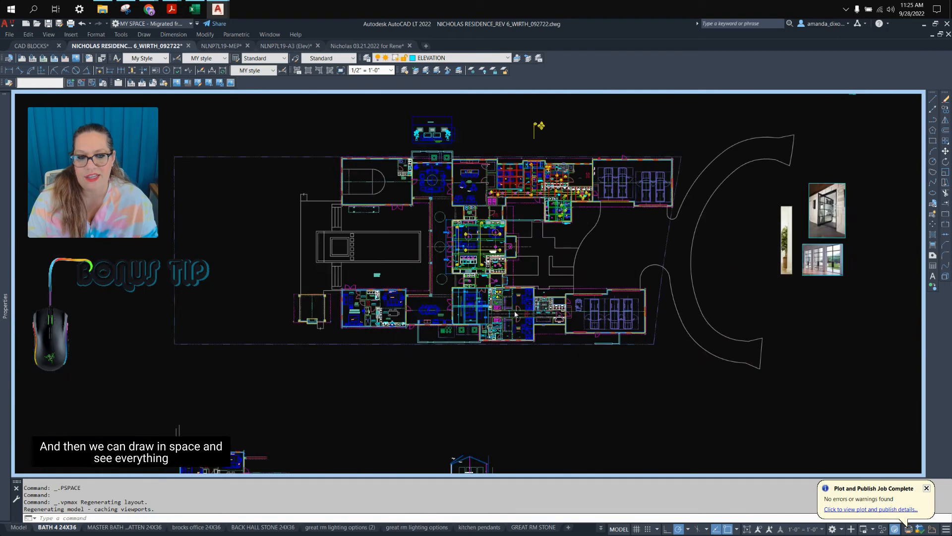
{"action": "middle_click_drag", "start_coordinate": [701, 259], "coordinate": [529, 304]}
{"action": "scroll", "coordinate": [396, 347], "scroll_direction": "up", "scroll_amount": 10}
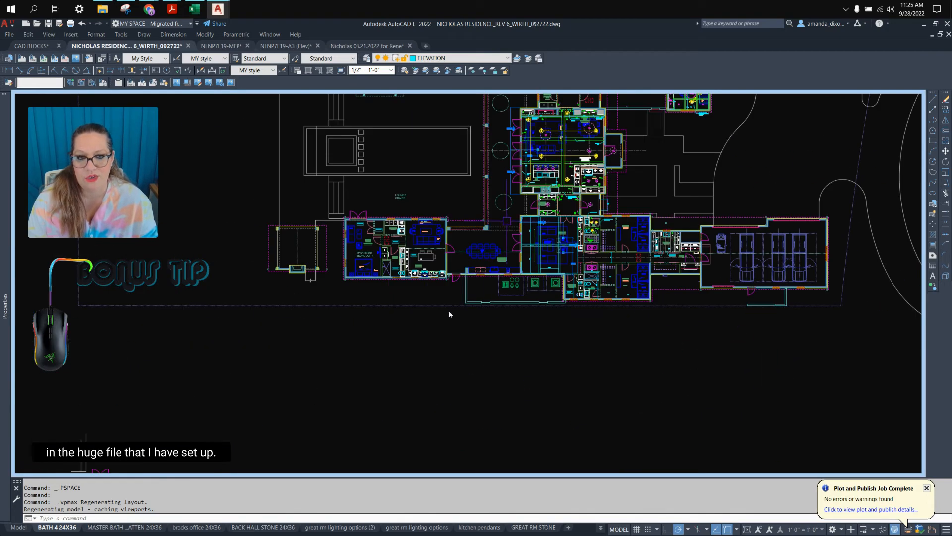
{"action": "middle_click_drag", "start_coordinate": [580, 342], "coordinate": [559, 275]}
{"action": "middle_click_drag", "start_coordinate": [720, 144], "coordinate": [618, 281]}
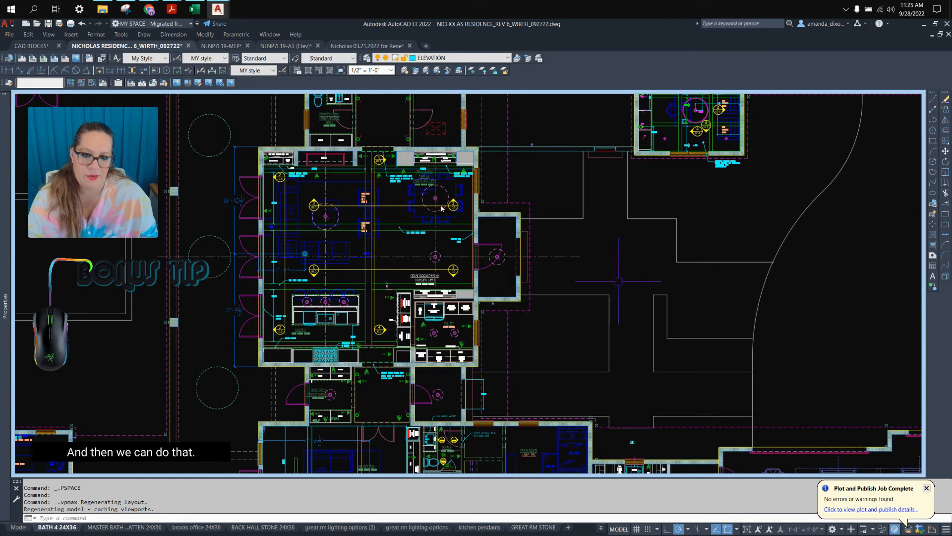
{"action": "left_click", "coordinate": [365, 92]}
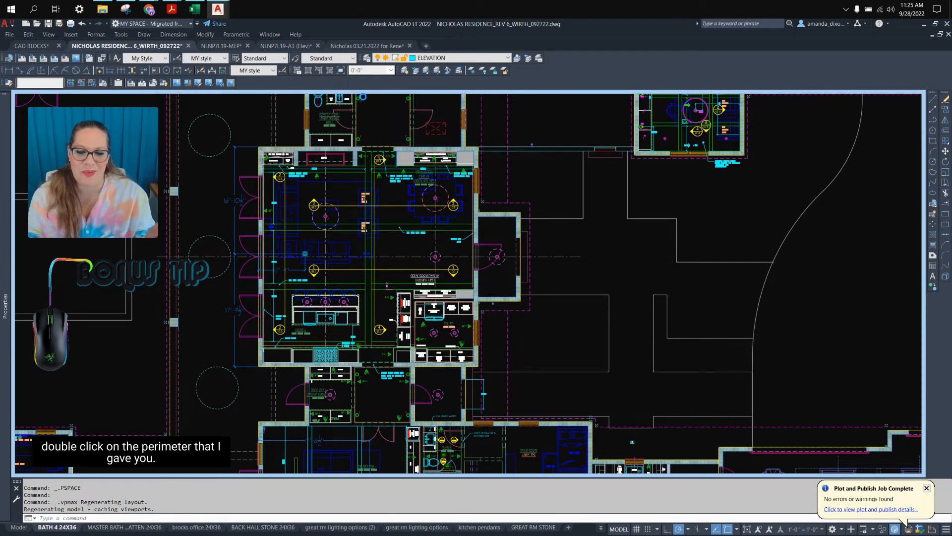
{"action": "double_click", "coordinate": [364, 94]}
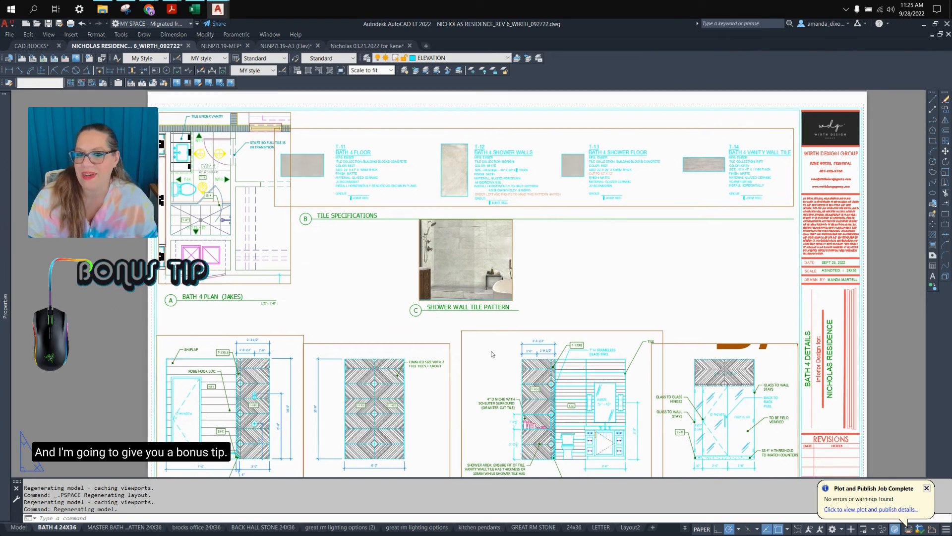
- Activate the Bath 4 floor plan viewport and open the Layer States Manager for it
{"action": "scroll", "coordinate": [372, 334], "scroll_direction": "up", "scroll_amount": 2}
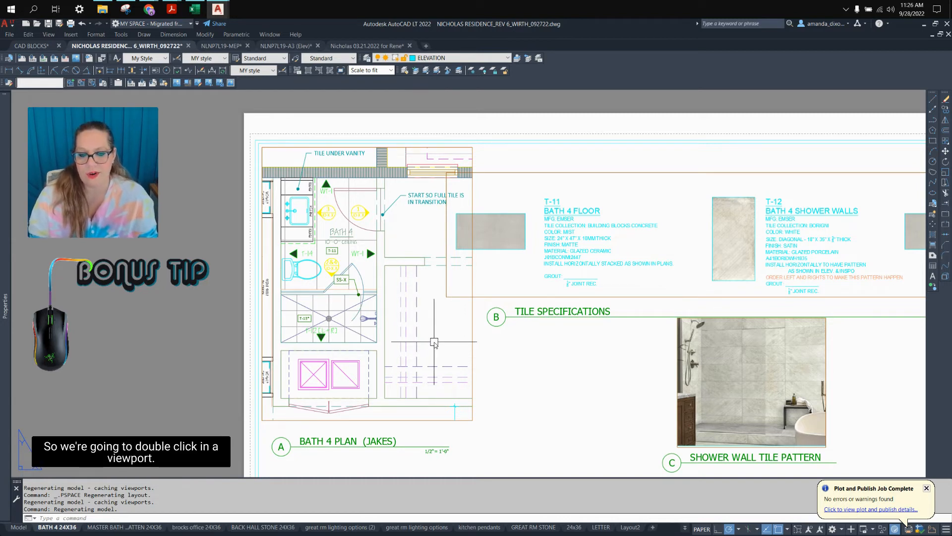
{"action": "double_click", "coordinate": [428, 342]}
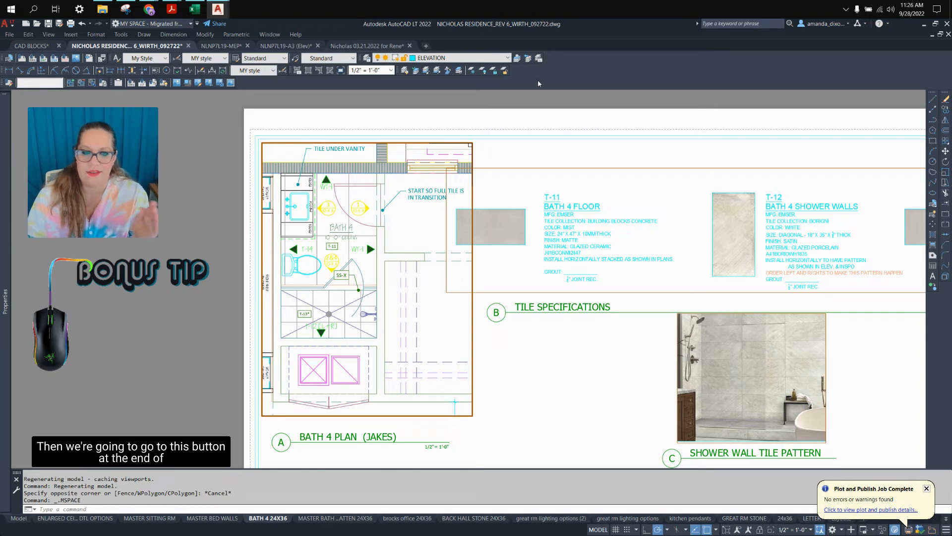
{"action": "left_click", "coordinate": [540, 58]}
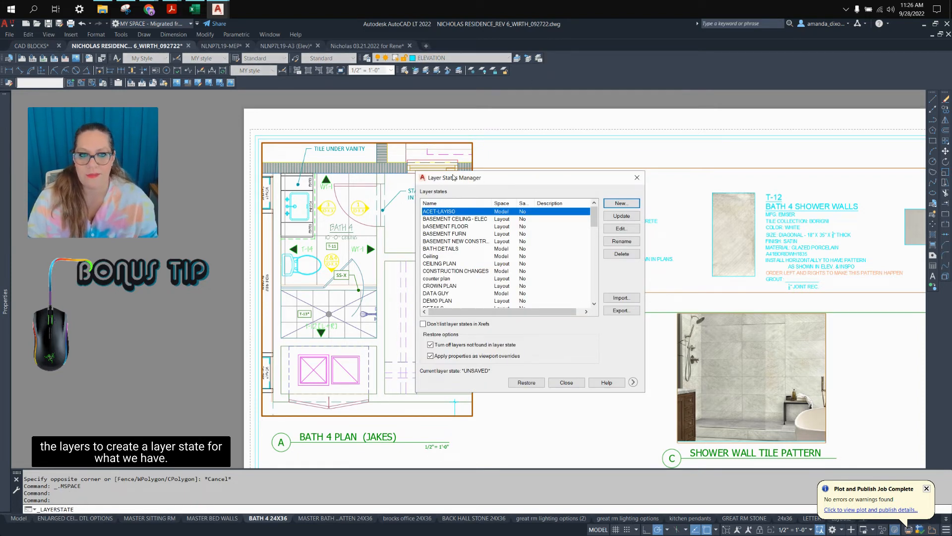
- Look through the list of saved layer states for one that suits the bath details
{"action": "scroll", "coordinate": [459, 284], "scroll_direction": "down", "scroll_amount": 5}
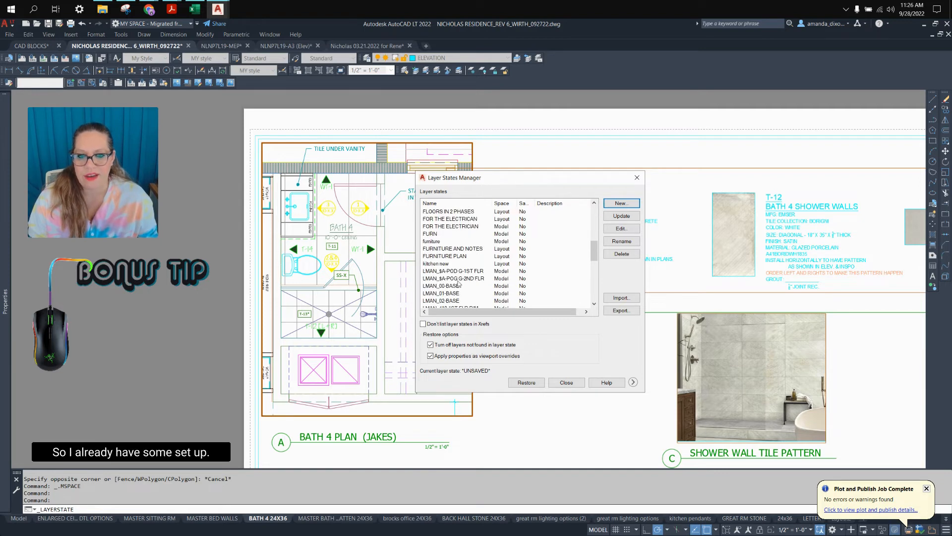
{"action": "scroll", "coordinate": [459, 284], "scroll_direction": "down", "scroll_amount": 4}
{"action": "left_click", "coordinate": [451, 264]}
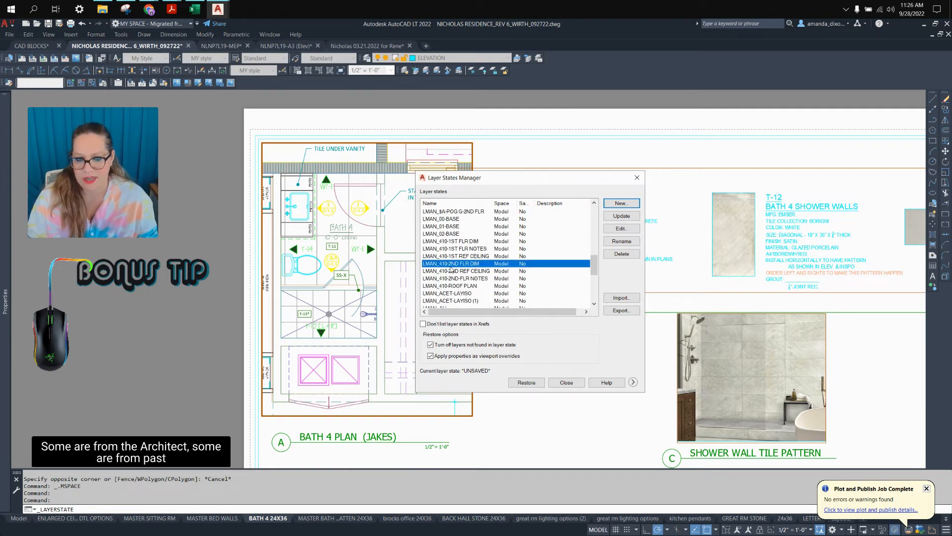
{"action": "scroll", "coordinate": [441, 253], "scroll_direction": "up", "scroll_amount": 7}
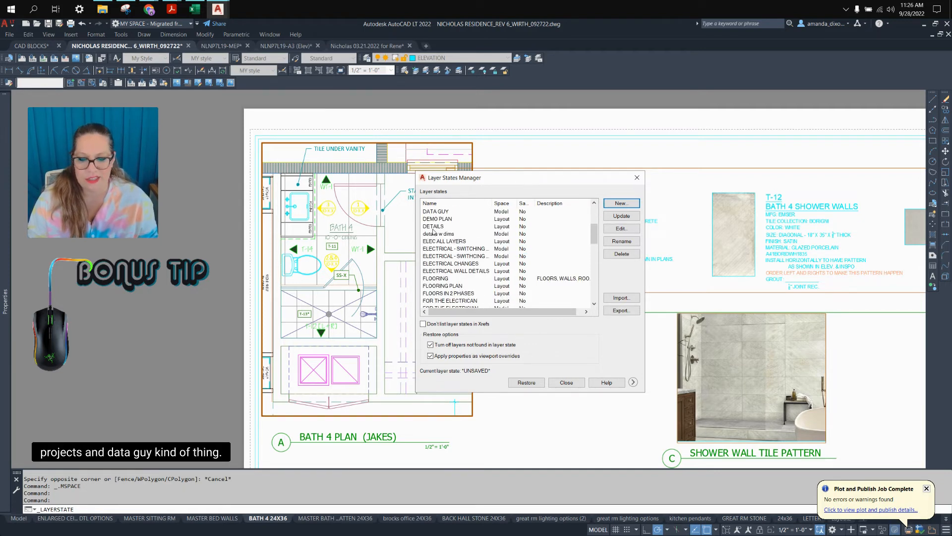
{"action": "scroll", "coordinate": [443, 219], "scroll_direction": "up", "scroll_amount": 4}
{"action": "left_click", "coordinate": [565, 212]}
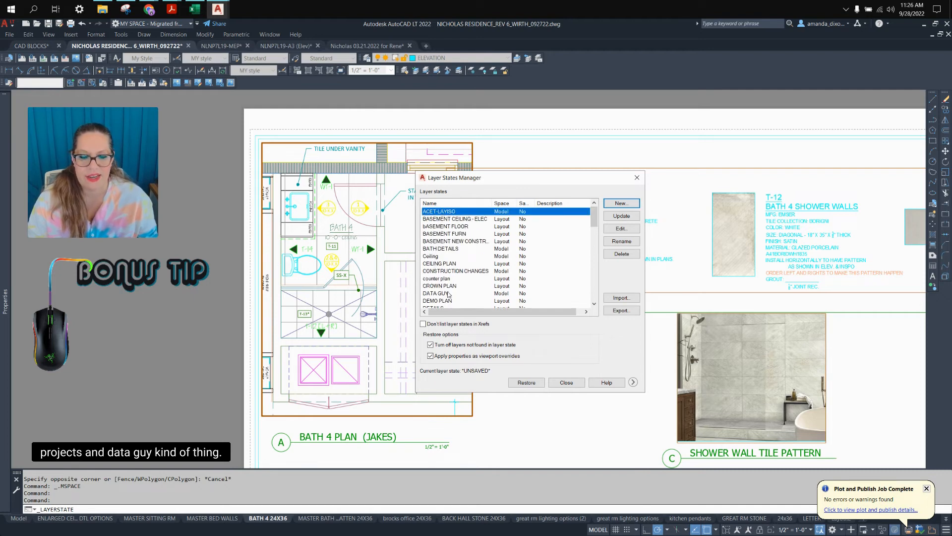
{"action": "left_click", "coordinate": [448, 294]}
{"action": "left_click", "coordinate": [446, 212]}
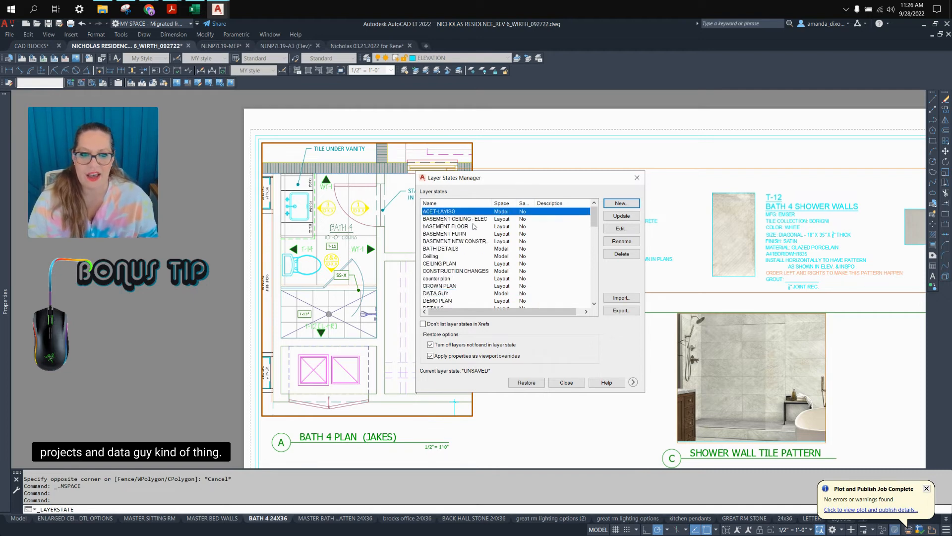
- Overwrite the BATH DETAILS layer state with the plan viewport's current layer settings, and return to paper space
{"action": "left_click", "coordinate": [459, 249]}
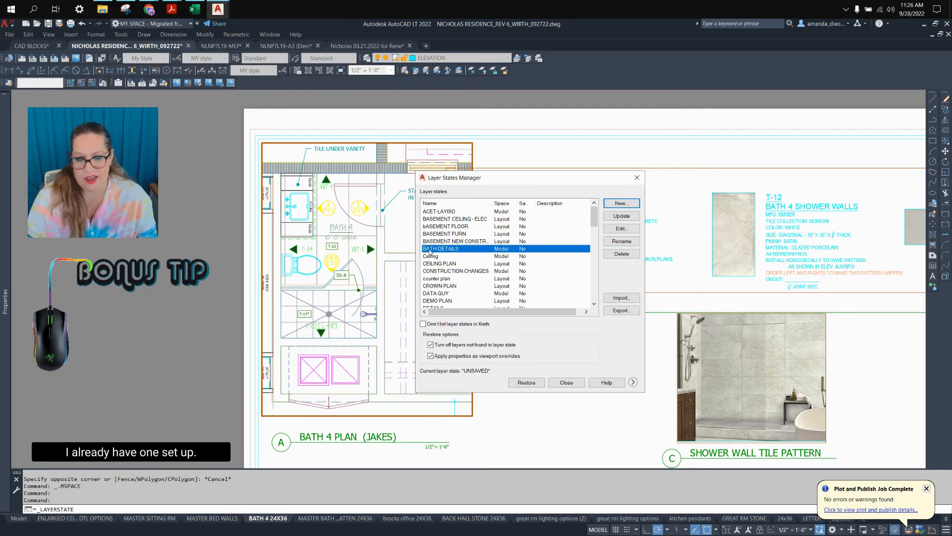
{"action": "left_click", "coordinate": [625, 217]}
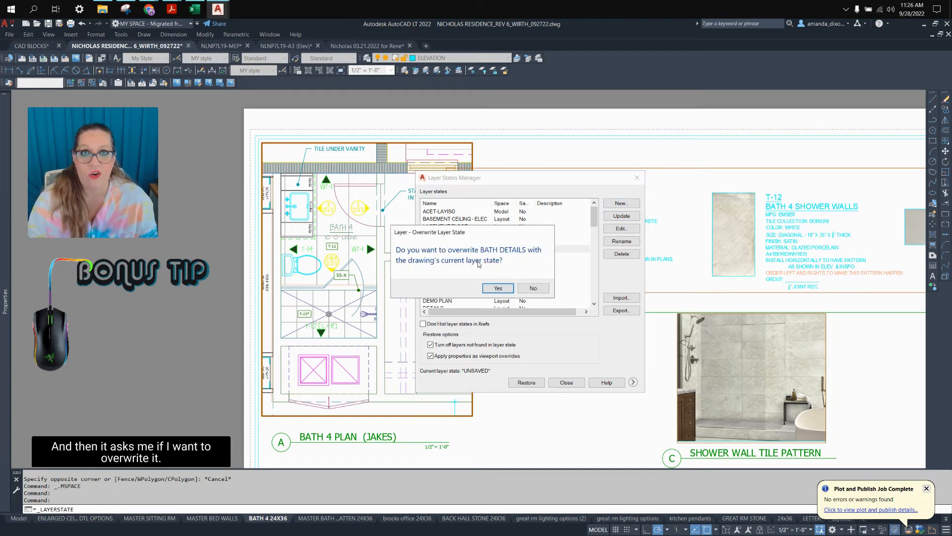
{"action": "left_click", "coordinate": [499, 288]}
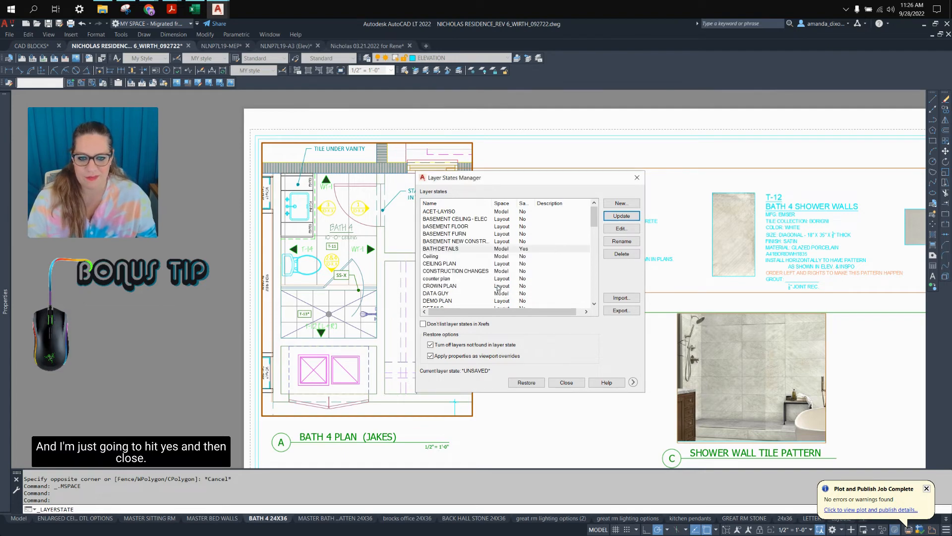
{"action": "left_click", "coordinate": [569, 384]}
{"action": "double_click", "coordinate": [518, 397]}
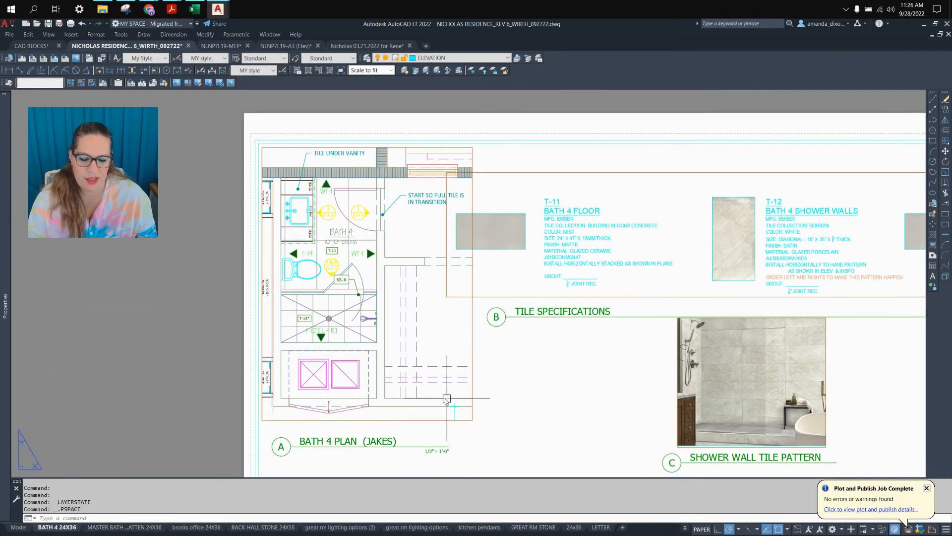
- Look over the whole Bath 4 sheet, including the plan, tile specifications and elevations
{"action": "scroll", "coordinate": [464, 396], "scroll_direction": "down", "scroll_amount": 5}
{"action": "middle_click_drag", "start_coordinate": [603, 419], "coordinate": [414, 286]}
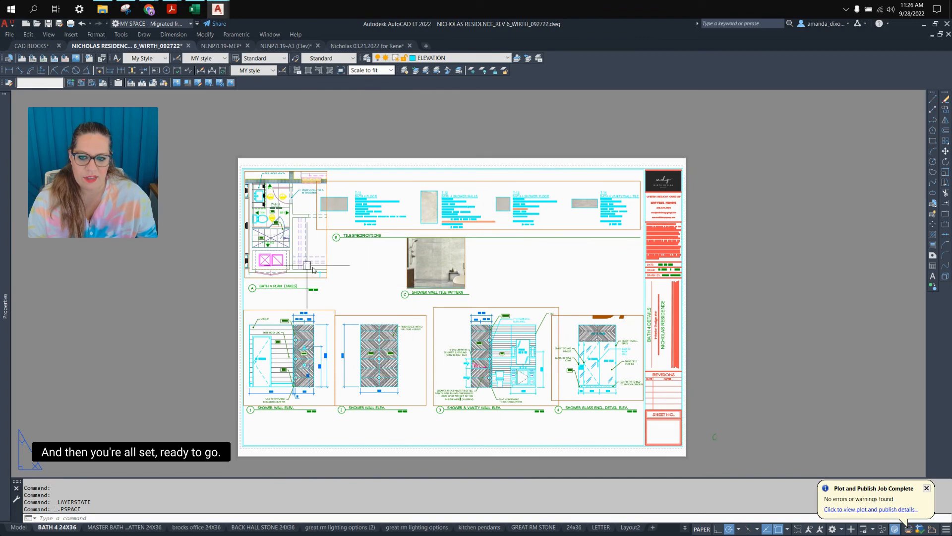
{"action": "scroll", "coordinate": [278, 224], "scroll_direction": "up", "scroll_amount": 4}
{"action": "scroll", "coordinate": [351, 236], "scroll_direction": "down", "scroll_amount": 2}
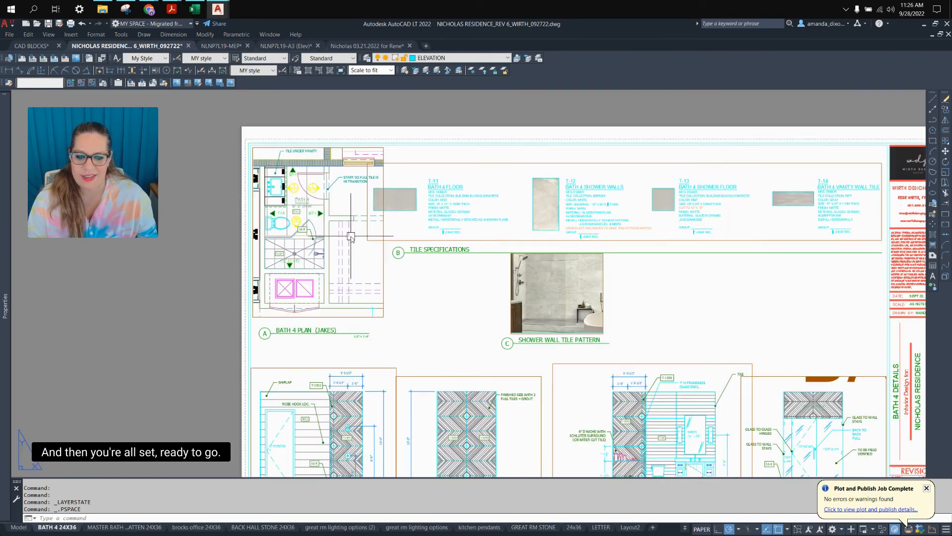
{"action": "middle_click_drag", "start_coordinate": [529, 329], "coordinate": [417, 231]}
{"action": "scroll", "coordinate": [598, 246], "scroll_direction": "down", "scroll_amount": 2}
{"action": "middle_click_drag", "start_coordinate": [598, 246], "coordinate": [552, 261]}
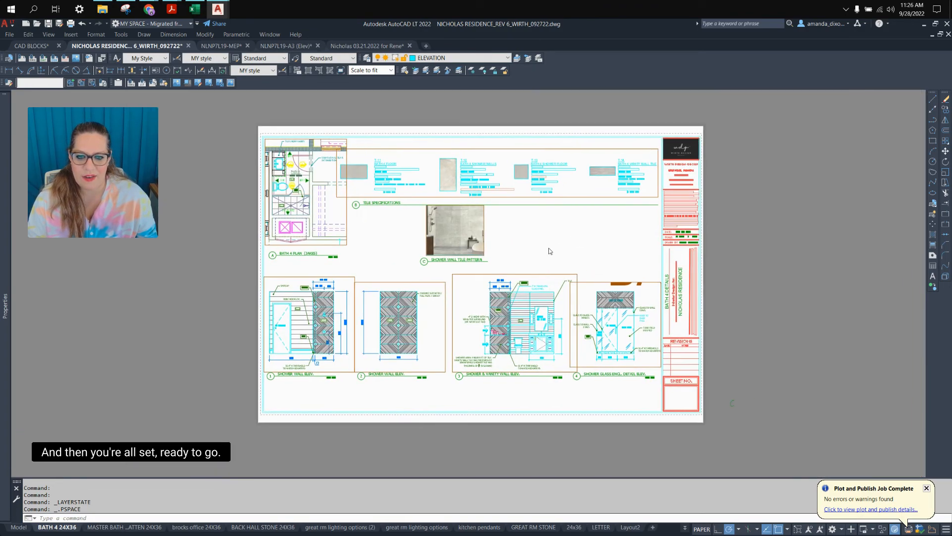
- Plot the BATH 4 24X36 layout with DWG To PDF.pc3 over the existing Bath 4 details PDF dated 092822, and close the PDF
{"action": "right_click", "coordinate": [64, 529]}
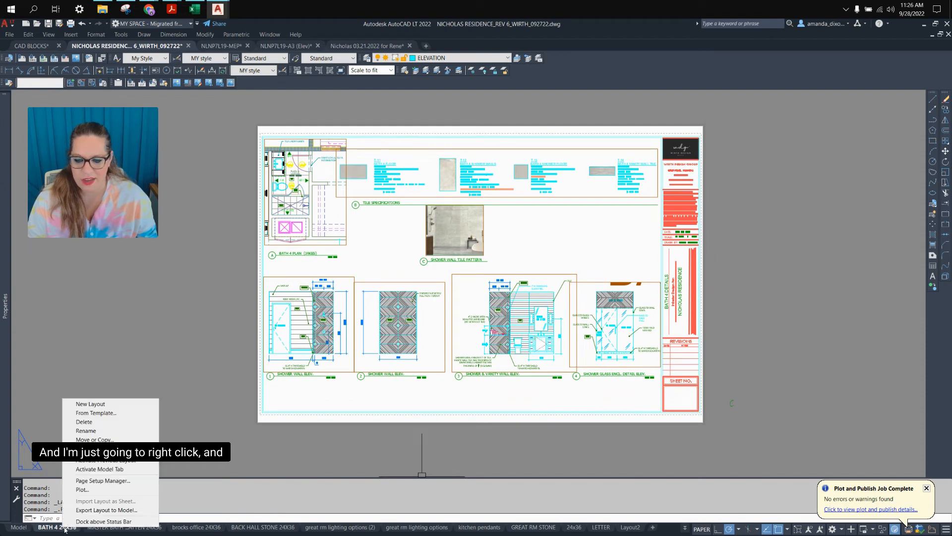
{"action": "left_click", "coordinate": [98, 491]}
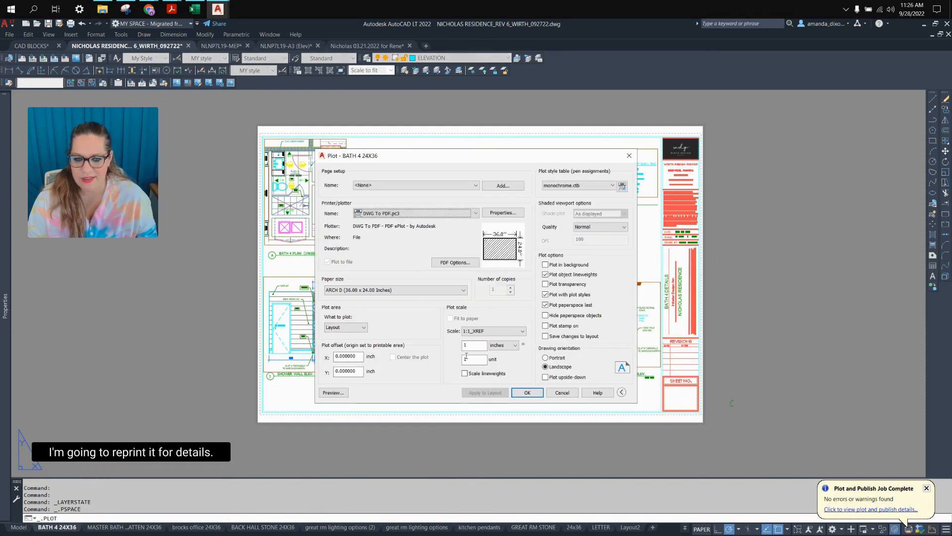
{"action": "left_click", "coordinate": [525, 394]}
{"action": "left_click", "coordinate": [296, 173]}
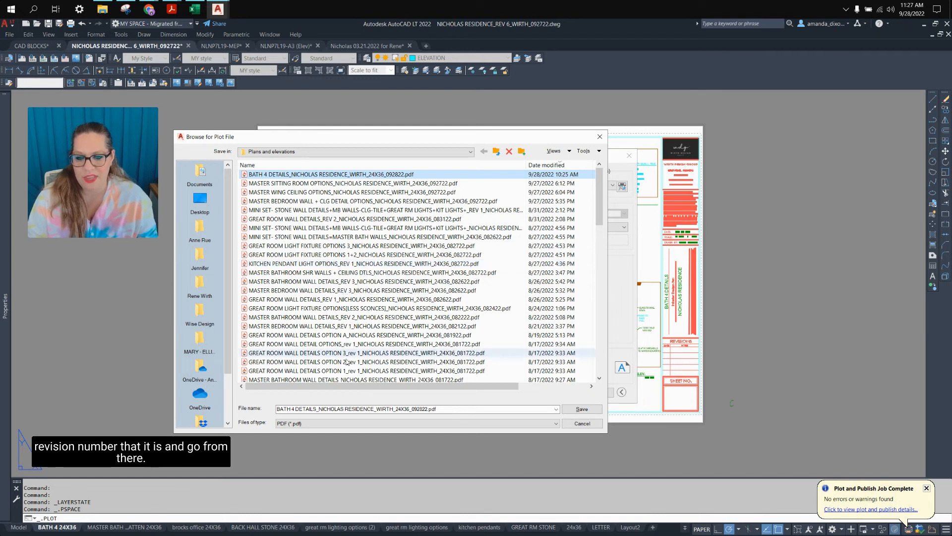
{"action": "left_click", "coordinate": [313, 412]}
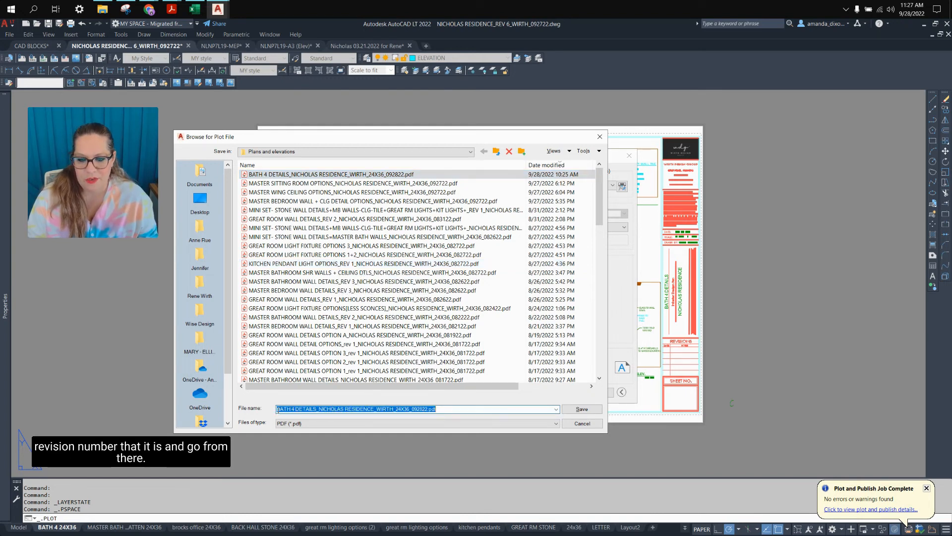
{"action": "left_click", "coordinate": [583, 410]}
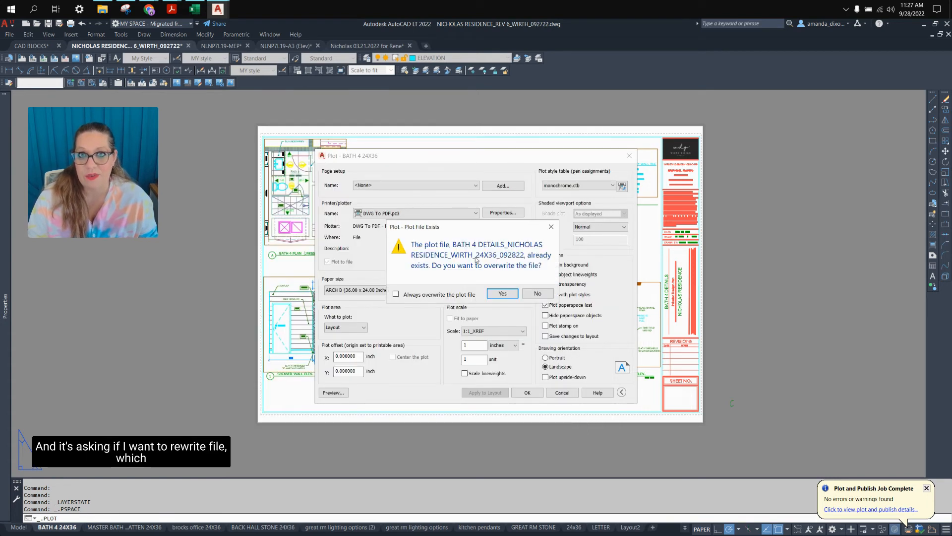
{"action": "left_click", "coordinate": [503, 294]}
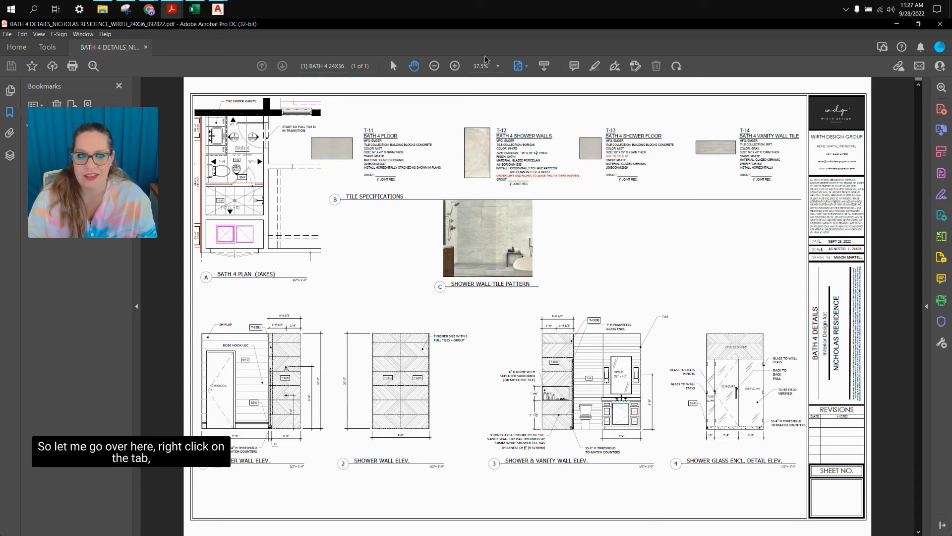
{"action": "left_click", "coordinate": [941, 24]}
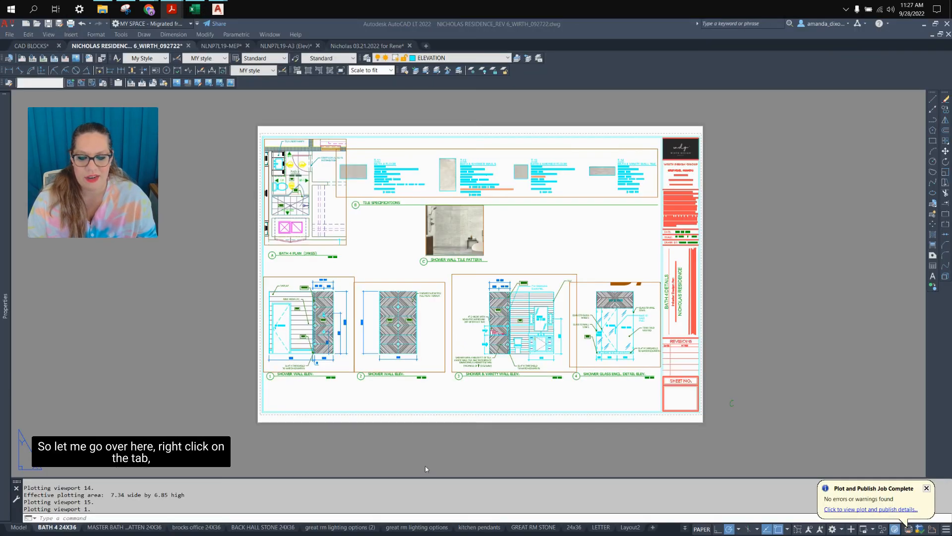
- Open the BATH 4 24X36 page setup with the monochrome.ctb plot style table, and open that table for editing
{"action": "right_click", "coordinate": [59, 530]}
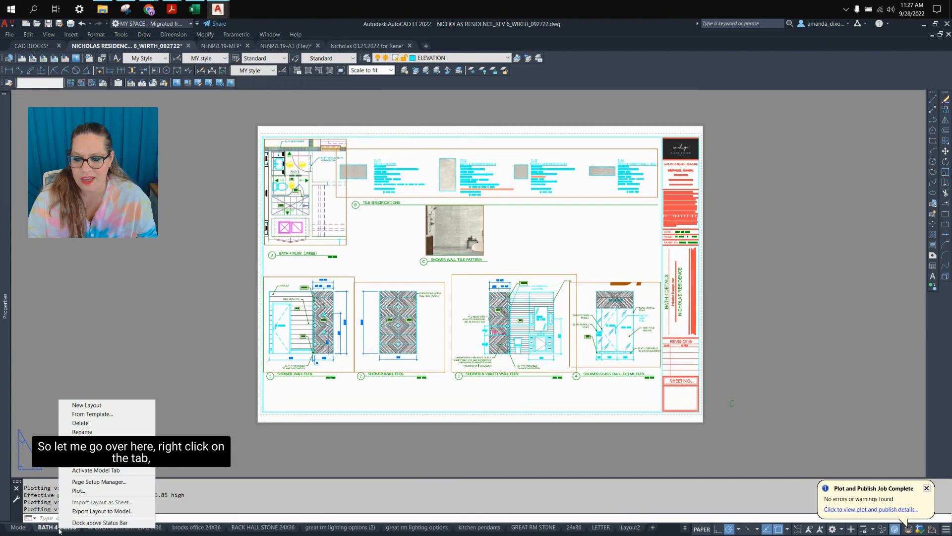
{"action": "left_click", "coordinate": [97, 481]}
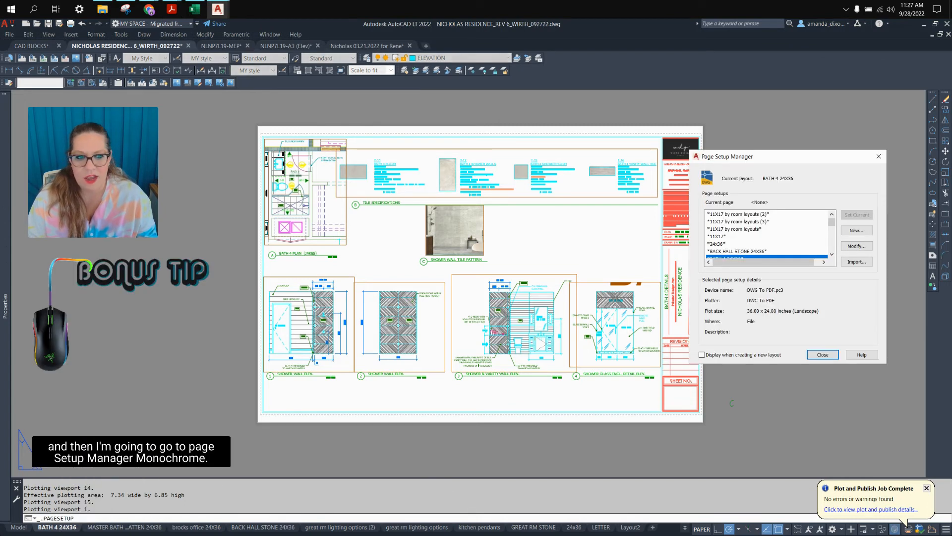
{"action": "left_click", "coordinate": [855, 248]}
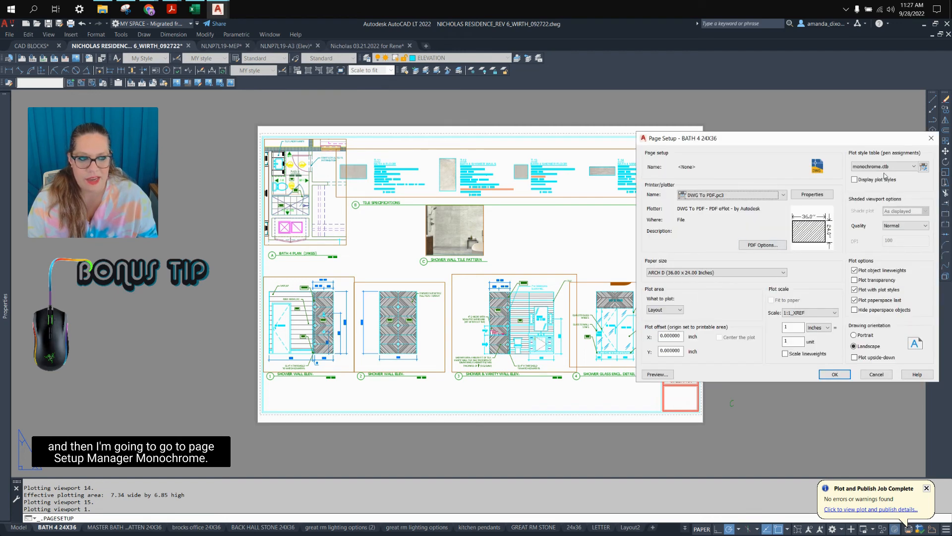
{"action": "left_click", "coordinate": [898, 167]}
{"action": "left_click", "coordinate": [891, 217]}
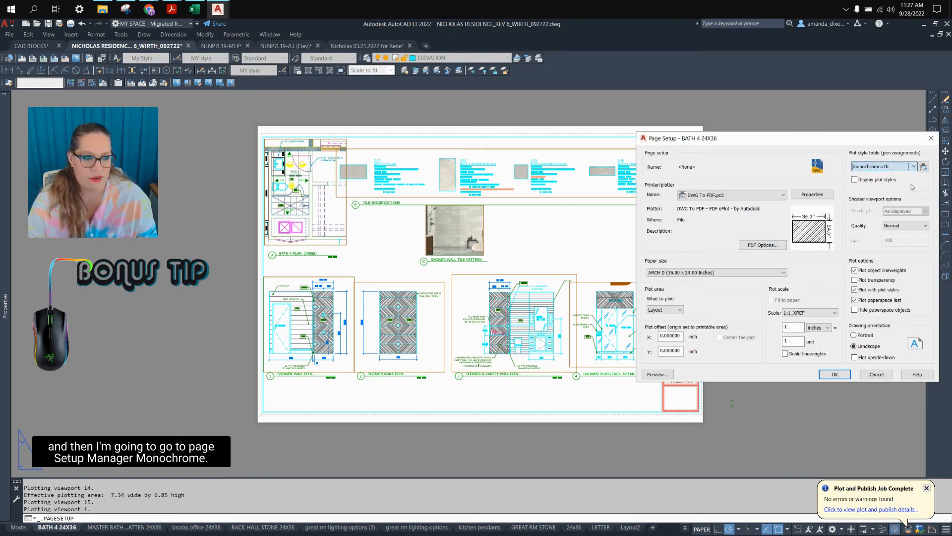
{"action": "left_click", "coordinate": [924, 167]}
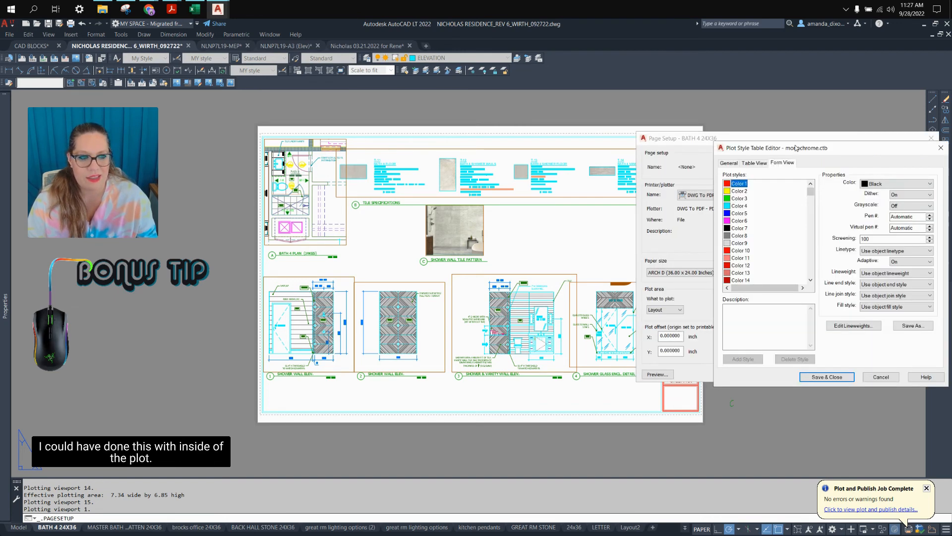
{"action": "left_click_drag", "start_coordinate": [796, 148], "coordinate": [413, 160]}
- Set plot style Color 6 to Black in monochrome.ctb, and save both the table and the page setup
{"action": "left_click", "coordinate": [357, 217]}
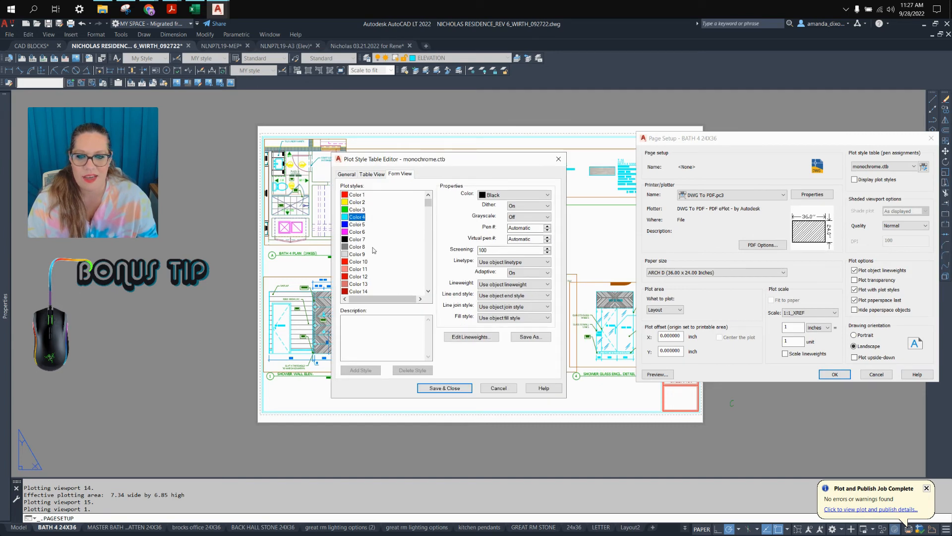
{"action": "left_click", "coordinate": [359, 262]}
{"action": "left_click", "coordinate": [357, 232]}
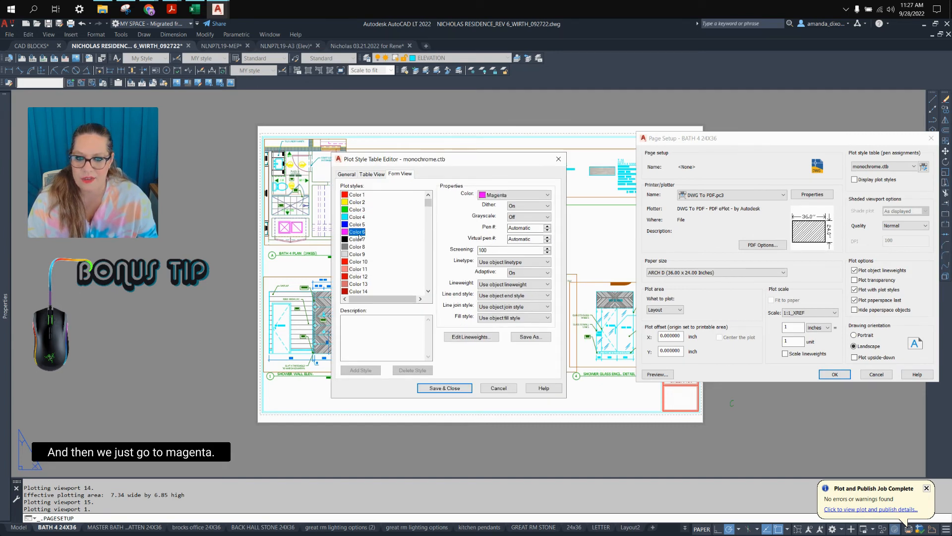
{"action": "left_click", "coordinate": [521, 195]}
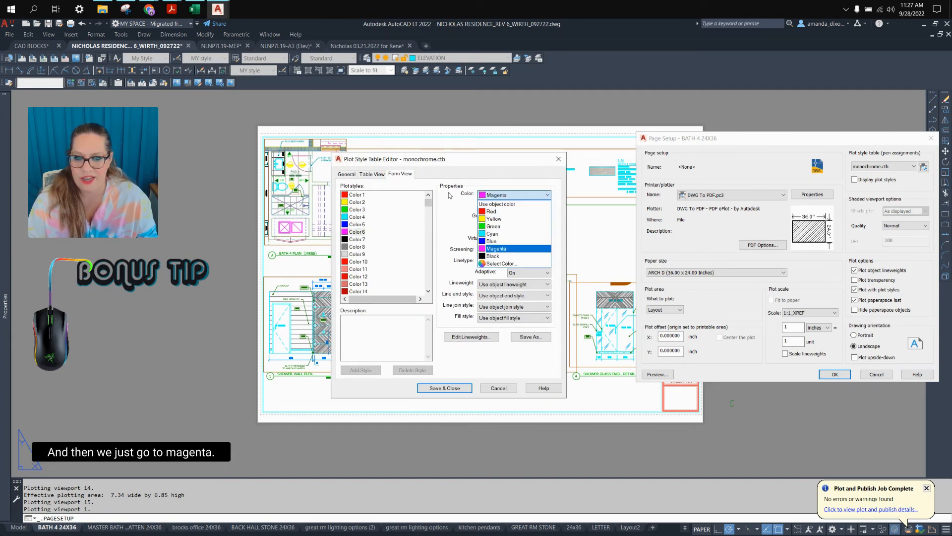
{"action": "left_click", "coordinate": [494, 257]}
{"action": "left_click", "coordinate": [444, 388]}
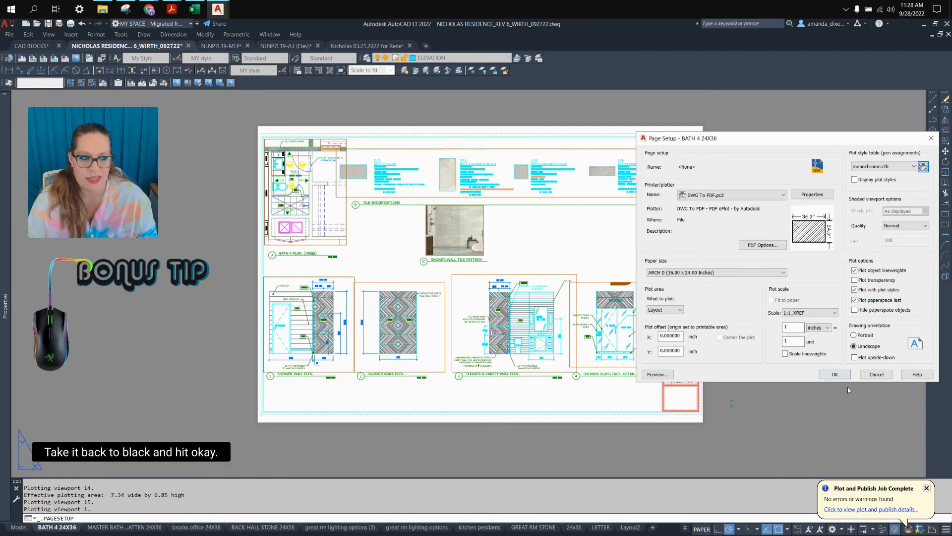
{"action": "left_click", "coordinate": [837, 376]}
{"action": "left_click", "coordinate": [824, 360]}
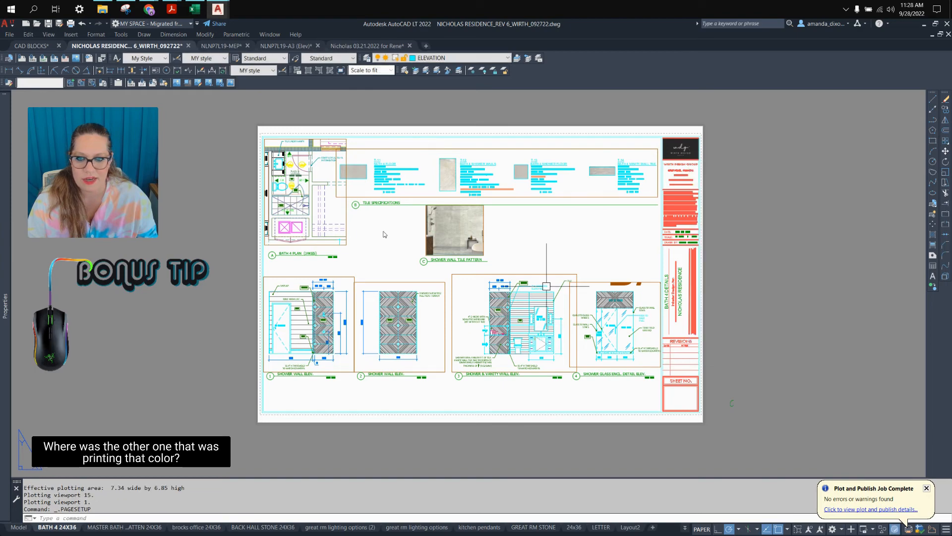
- Set the sink block's color to ByLayer in the shower and vanity wall elevation, and return to paper space
{"action": "scroll", "coordinate": [546, 287], "scroll_direction": "up", "scroll_amount": 6}
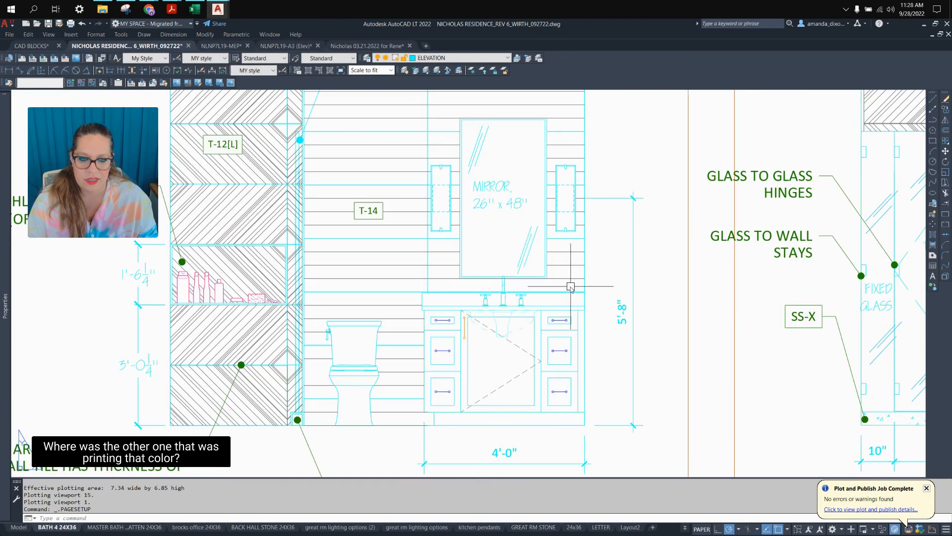
{"action": "scroll", "coordinate": [501, 333], "scroll_direction": "up", "scroll_amount": 2}
{"action": "double_click", "coordinate": [506, 320]}
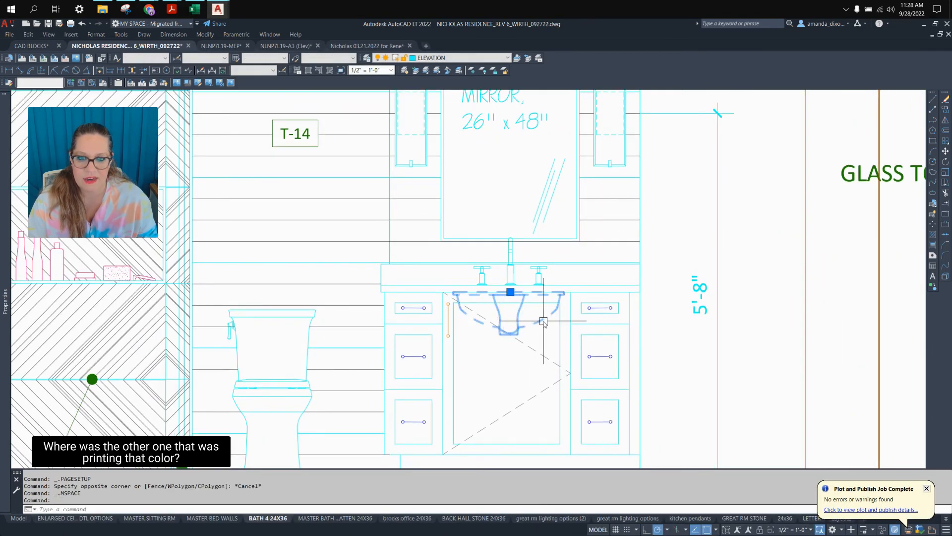
{"action": "mouse_move", "coordinate": [7, 217]}
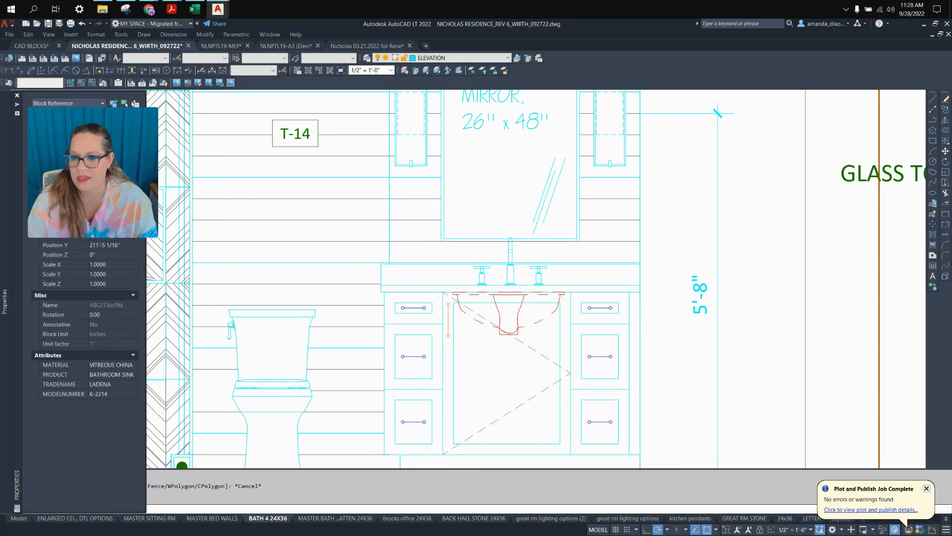
{"action": "key", "text": "Escape"}
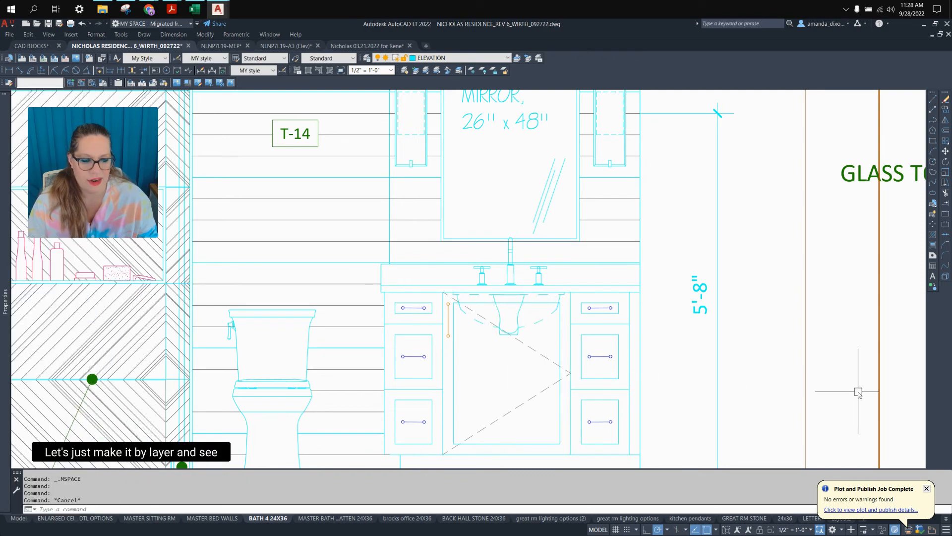
{"action": "left_click", "coordinate": [597, 529]}
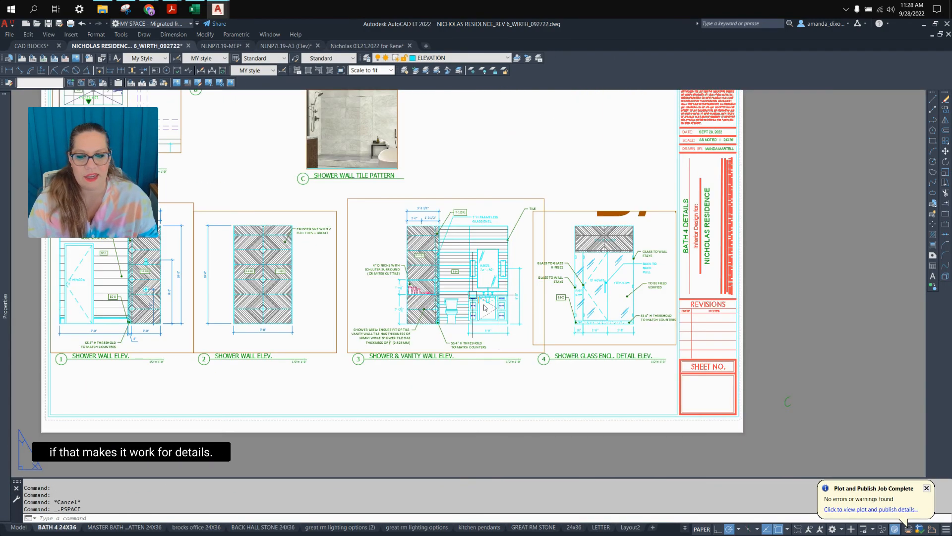
- Preview the BATH 4 24X36 plot and examine the printed line colors of the sink in the shower and vanity wall elevation
{"action": "middle_click_drag", "start_coordinate": [499, 284], "coordinate": [536, 303]}
{"action": "middle_click_drag", "start_coordinate": [475, 269], "coordinate": [486, 285]}
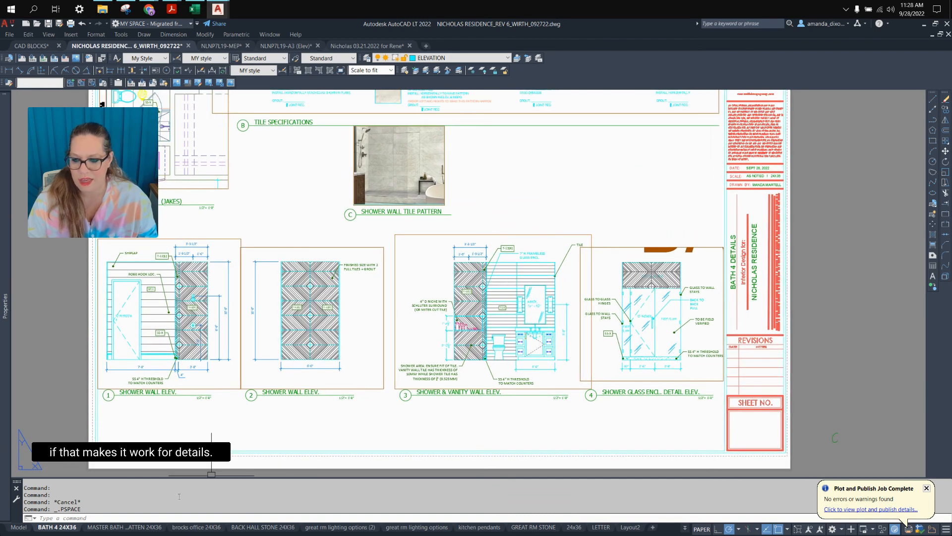
{"action": "right_click", "coordinate": [68, 530]}
{"action": "left_click", "coordinate": [102, 499]}
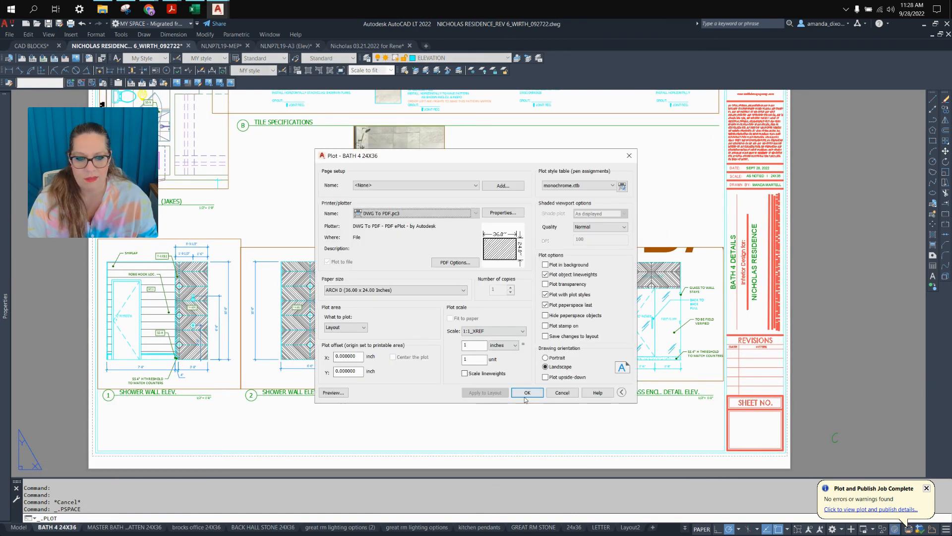
{"action": "key", "text": "Return"}
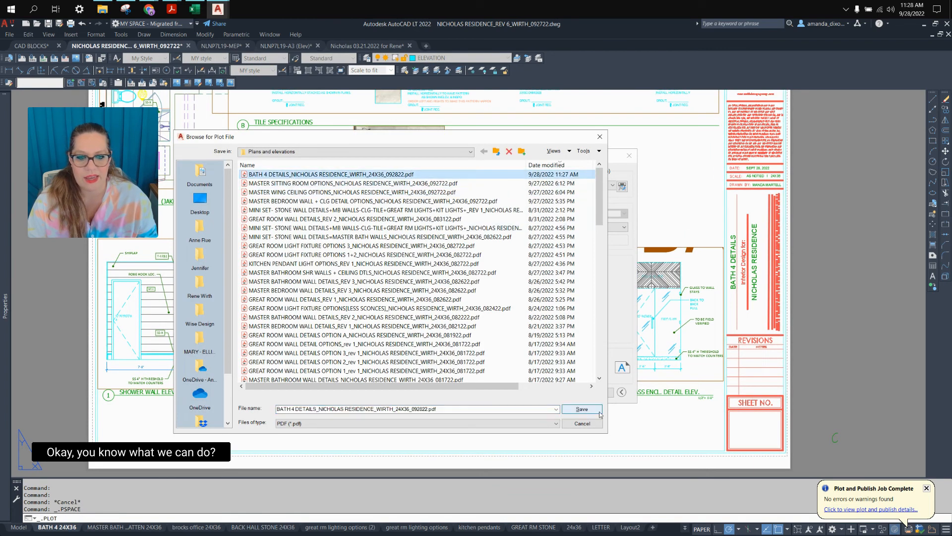
{"action": "left_click", "coordinate": [582, 409]}
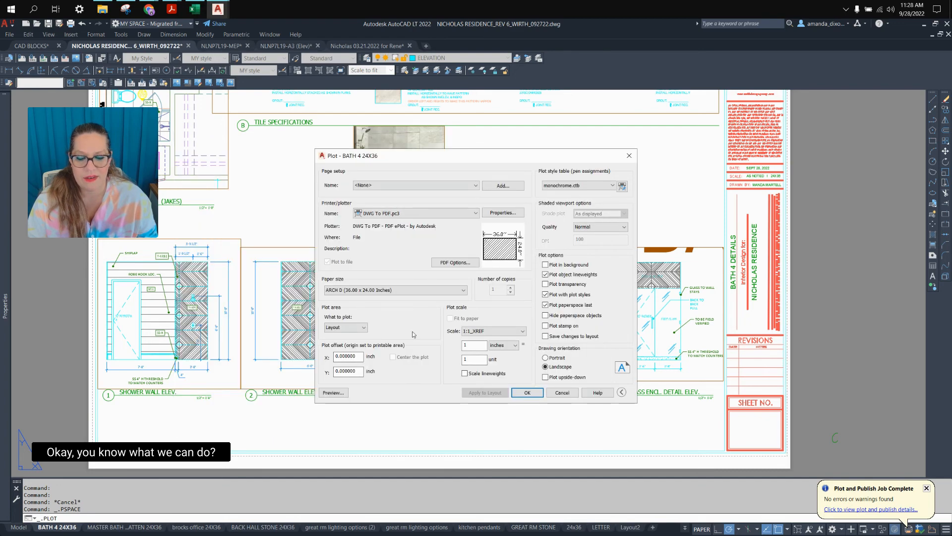
{"action": "left_click", "coordinate": [332, 393]}
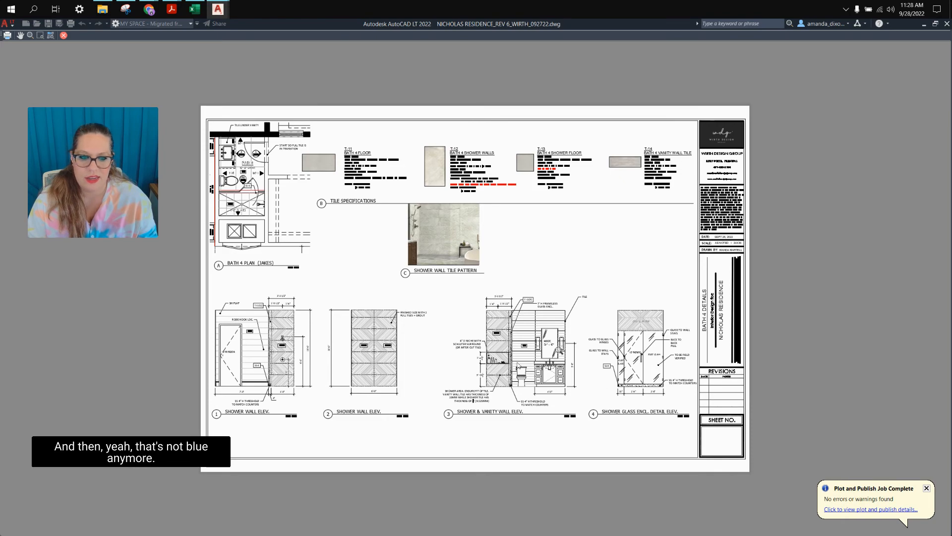
{"action": "scroll", "coordinate": [525, 359], "scroll_direction": "up", "scroll_amount": 8}
{"action": "scroll", "coordinate": [676, 385], "scroll_direction": "down", "scroll_amount": 8}
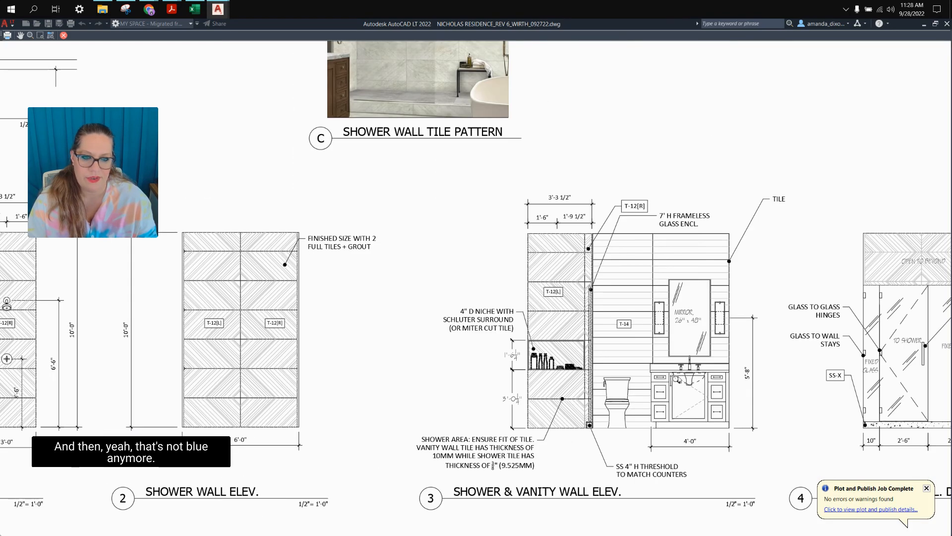
- Examine the red lines in the Bath 4 plan in the plot preview, and leave the preview and plot setup
{"action": "scroll", "coordinate": [596, 272], "scroll_direction": "up", "scroll_amount": 5}
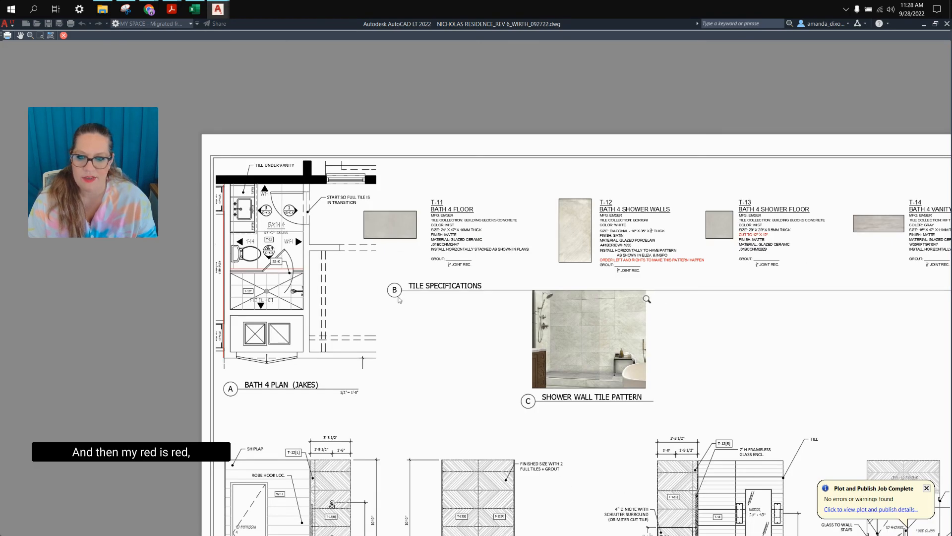
{"action": "scroll", "coordinate": [273, 266], "scroll_direction": "up", "scroll_amount": 3}
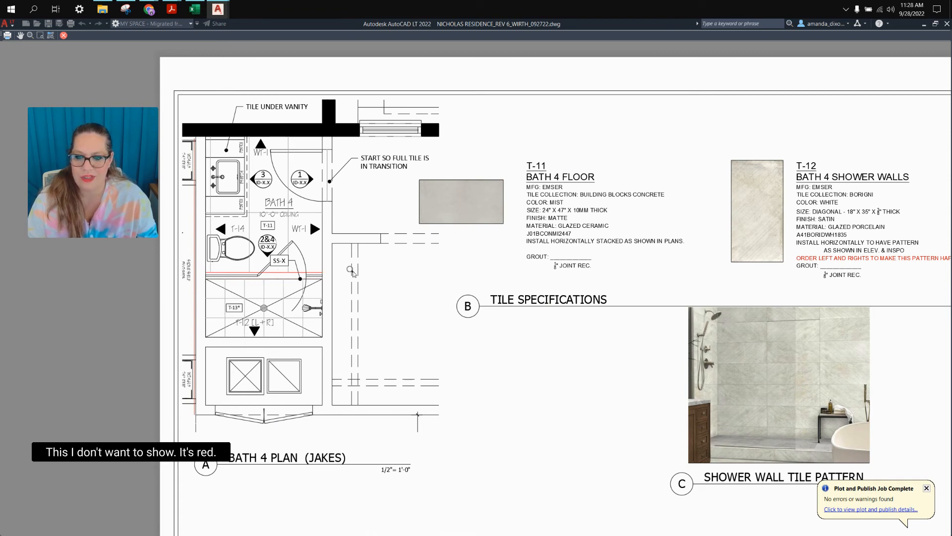
{"action": "scroll", "coordinate": [273, 285], "scroll_direction": "down", "scroll_amount": 5}
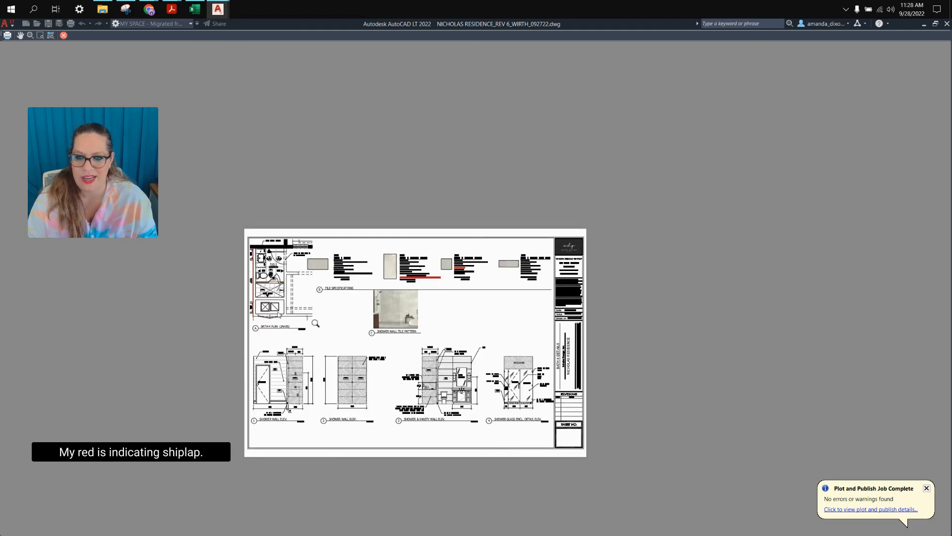
{"action": "key", "text": "Escape"}
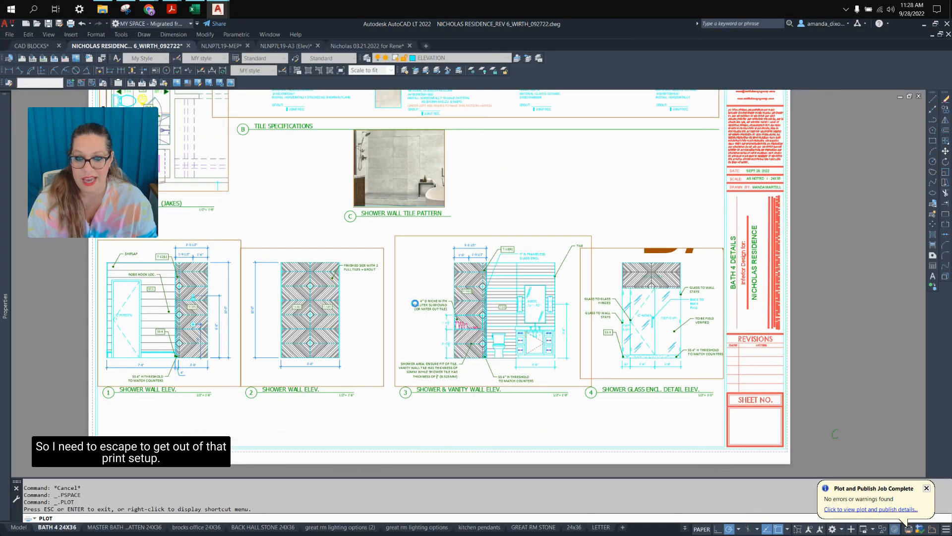
{"action": "left_click", "coordinate": [562, 392]}
- Select the horizontal line at the shower entrance inside the Bath 4 plan viewport and call up its properties
{"action": "scroll", "coordinate": [403, 264], "scroll_direction": "up", "scroll_amount": 5}
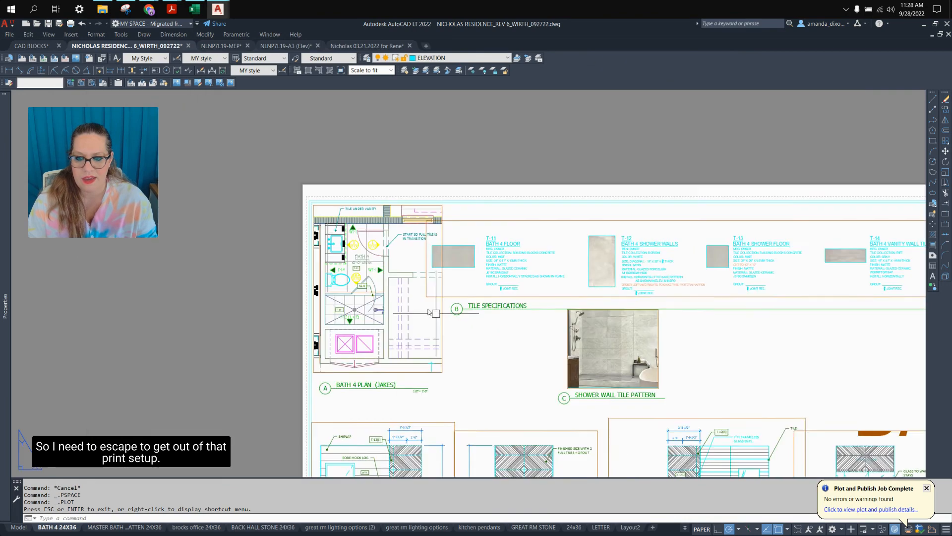
{"action": "scroll", "coordinate": [402, 264], "scroll_direction": "up", "scroll_amount": 3}
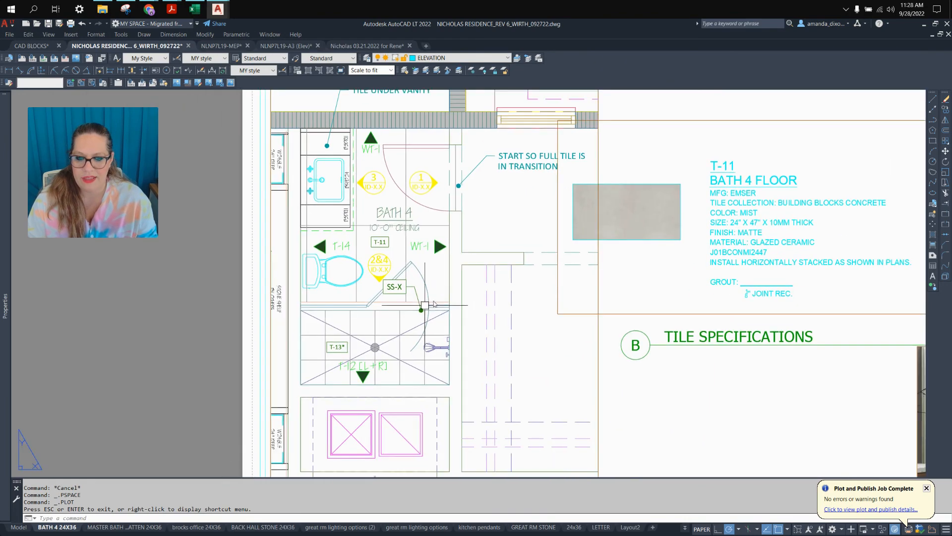
{"action": "double_click", "coordinate": [441, 281]}
{"action": "left_click", "coordinate": [348, 297]}
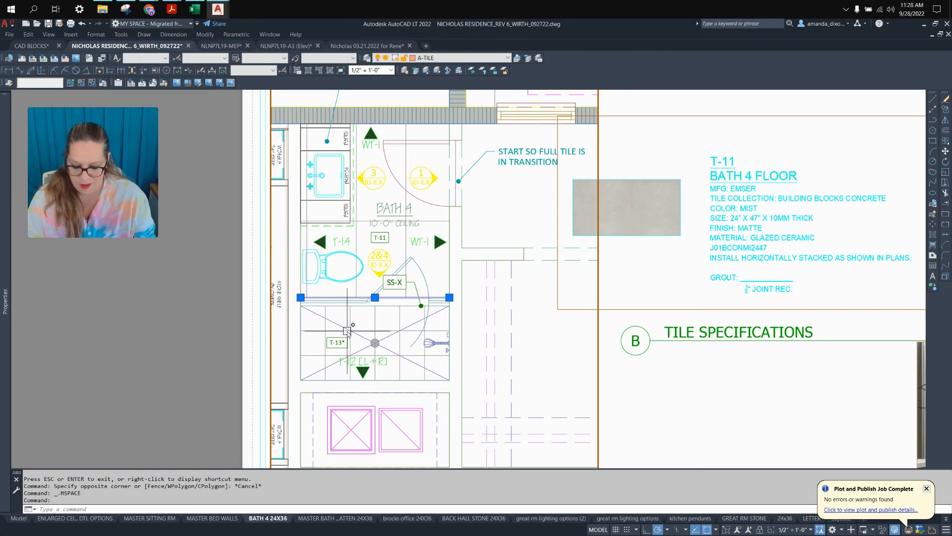
{"action": "type", "text": "PR"}
{"action": "key", "text": "Return"}
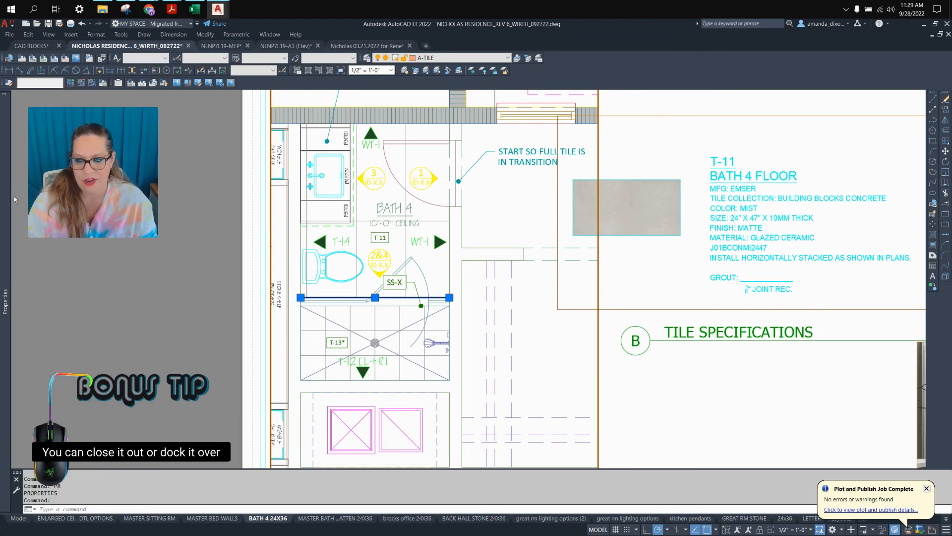
- Return to paper space, undock the Properties palette into a floating window, and close it
{"action": "double_click", "coordinate": [688, 406]}
{"action": "scroll", "coordinate": [691, 401], "scroll_direction": "down", "scroll_amount": 2}
{"action": "middle_click_drag", "start_coordinate": [691, 401], "coordinate": [431, 323]}
{"action": "mouse_move", "coordinate": [5, 189]}
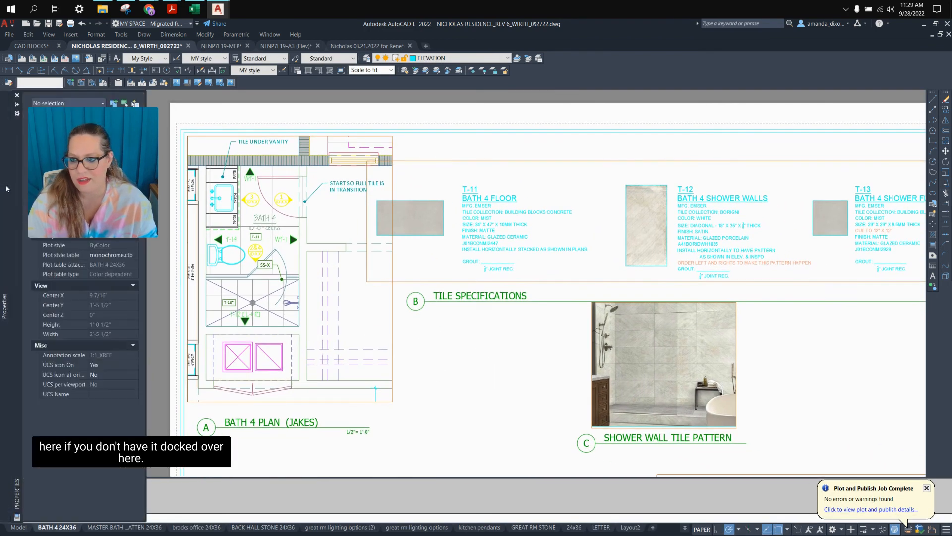
{"action": "mouse_move", "coordinate": [13, 189]}
{"action": "left_mouse_down"}
{"action": "mouse_move", "coordinate": [73, 210]}
{"action": "mouse_move", "coordinate": [367, 212]}
{"action": "left_mouse_up"}
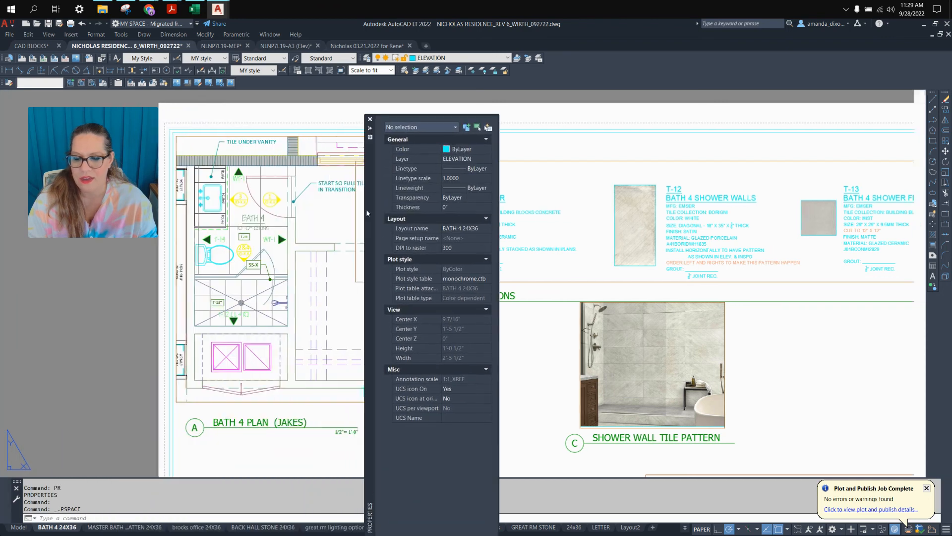
{"action": "left_click", "coordinate": [369, 119]}
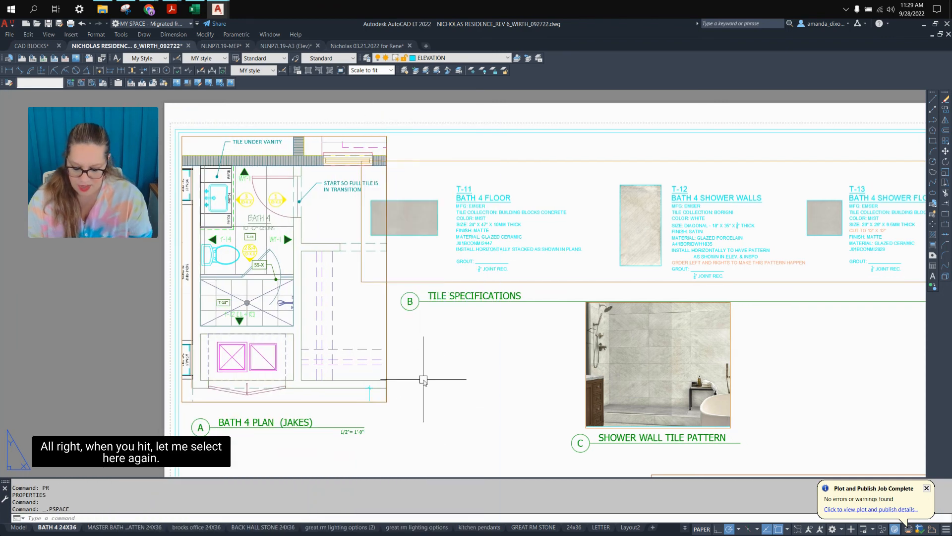
- Reopen the Properties palette for the shower entrance line inside the Bath 4 plan viewport
{"action": "type", "text": "PR"}
{"action": "double_click", "coordinate": [367, 322]}
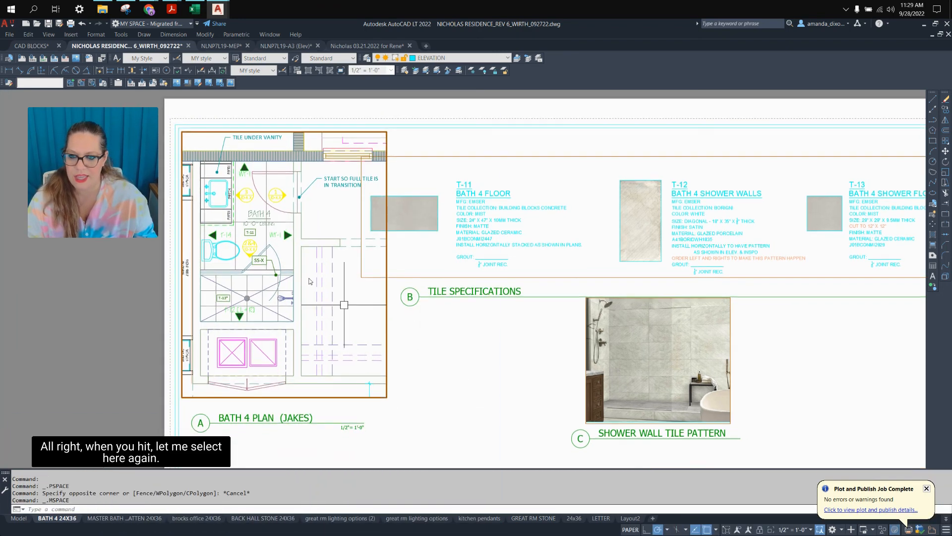
{"action": "key", "text": "Escape"}
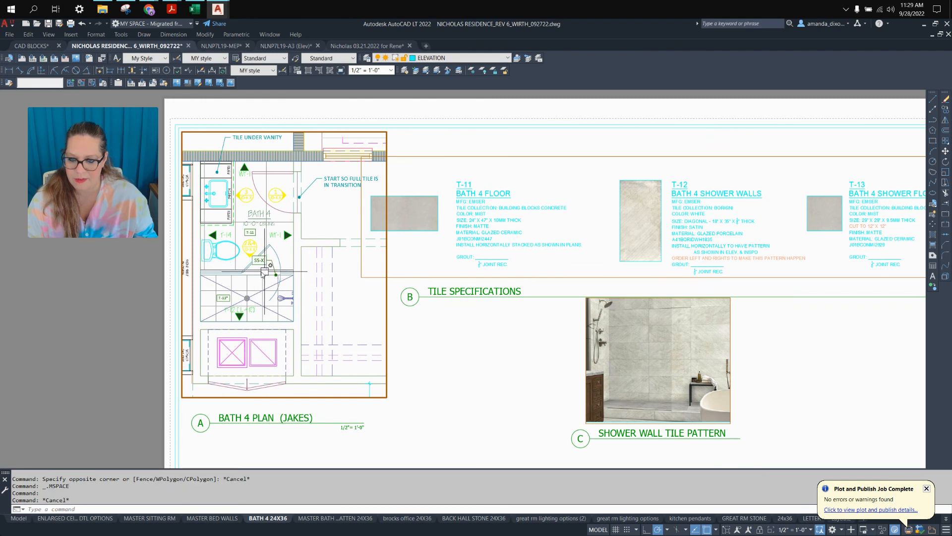
{"action": "left_click", "coordinate": [257, 270]}
{"action": "type", "text": "PR"}
{"action": "key", "text": "Return"}
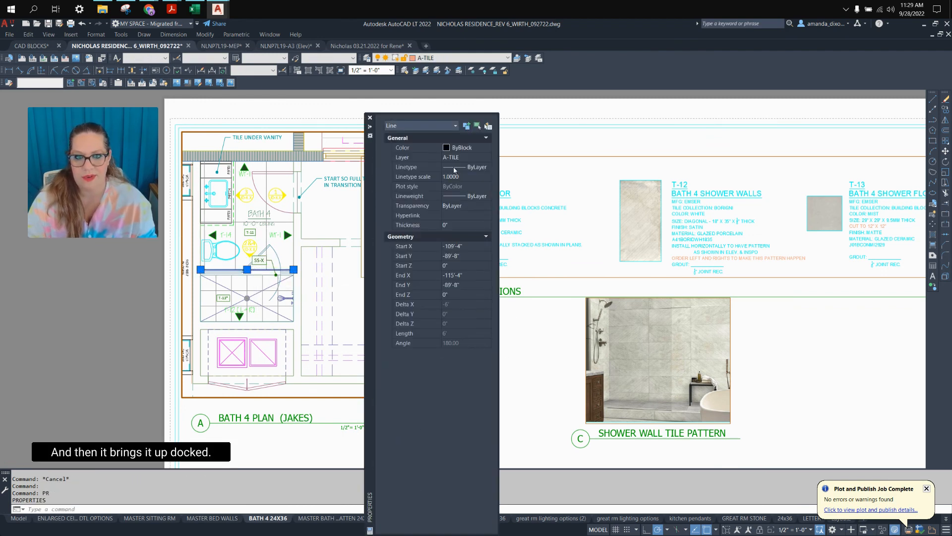
- Dock the floating Properties palette along the side of the drawing area and set it to auto-hide
{"action": "left_click", "coordinate": [370, 128]}
{"action": "left_click", "coordinate": [370, 128]}
{"action": "mouse_move", "coordinate": [371, 163]}
{"action": "left_mouse_down"}
{"action": "mouse_move", "coordinate": [54, 172]}
{"action": "mouse_move", "coordinate": [1, 150]}
{"action": "mouse_move", "coordinate": [6, 158]}
{"action": "left_mouse_up"}
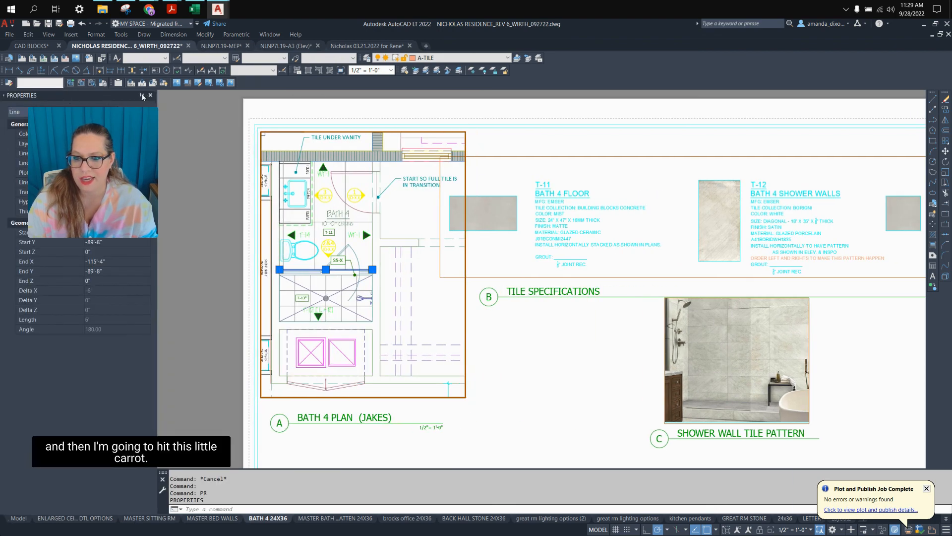
{"action": "left_click", "coordinate": [142, 95]}
{"action": "mouse_move", "coordinate": [3, 182]}
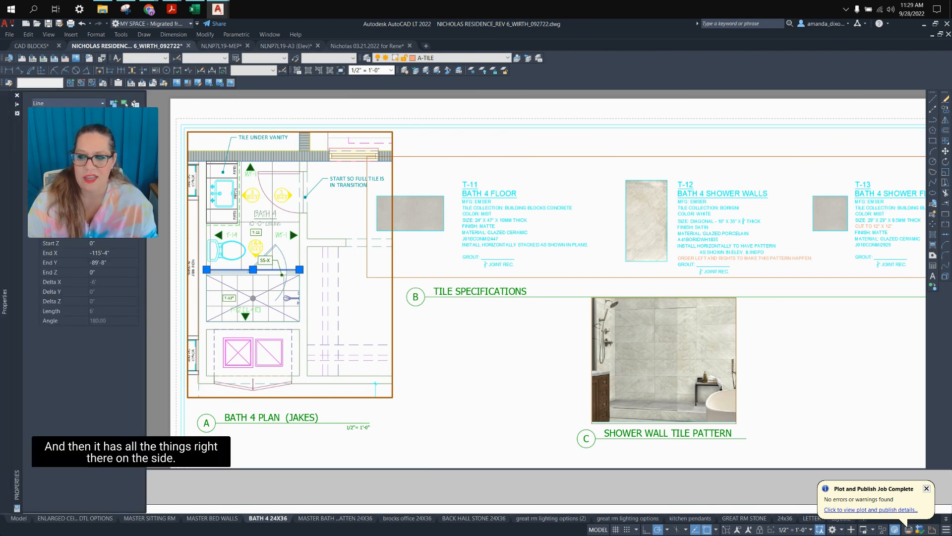
- Return to paper space and plot the BATH 4 24X36 layout with DWG To PDF.pc3 and monochrome.ctb, replacing the existing BATH 4 DETAILS PDF dated 092822
{"action": "double_click", "coordinate": [445, 352]}
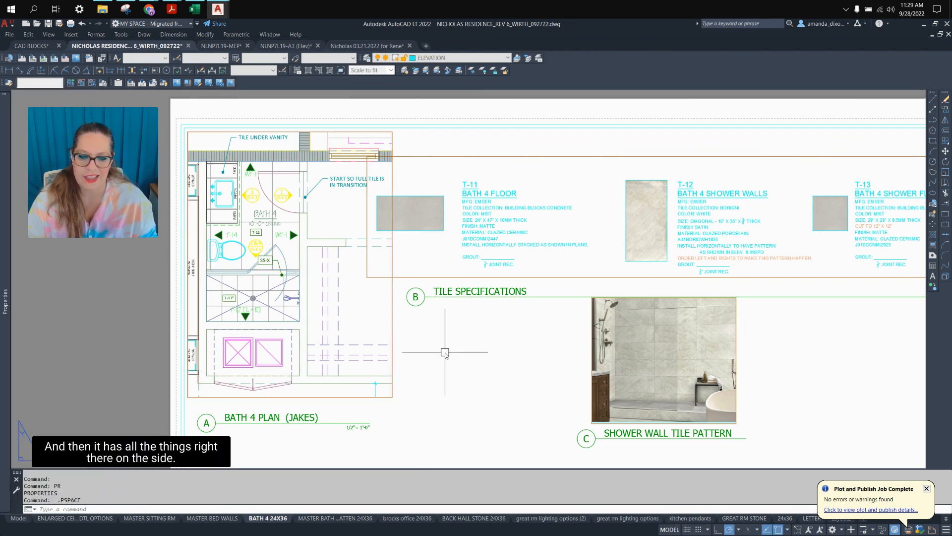
{"action": "scroll", "coordinate": [445, 352], "scroll_direction": "down", "scroll_amount": 4}
{"action": "middle_click_drag", "start_coordinate": [613, 379], "coordinate": [543, 313]}
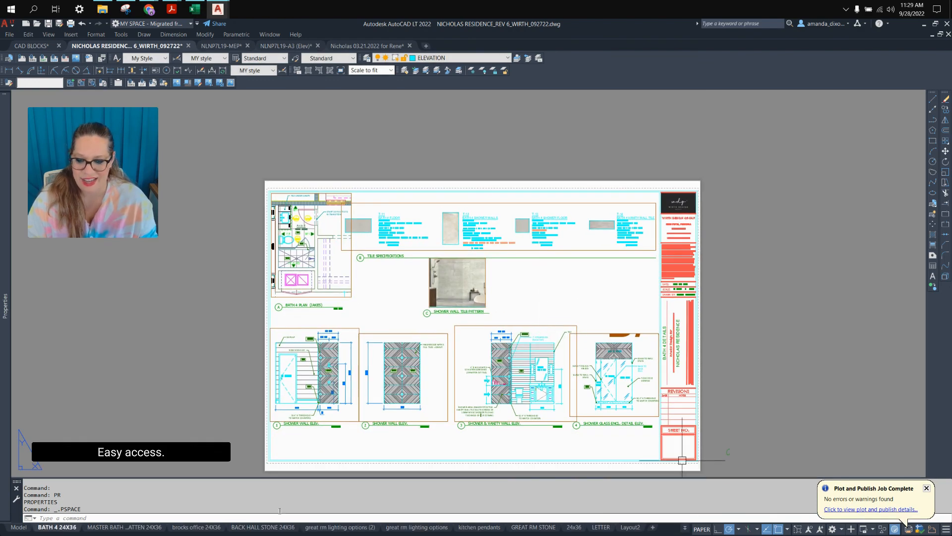
{"action": "right_click", "coordinate": [60, 529]}
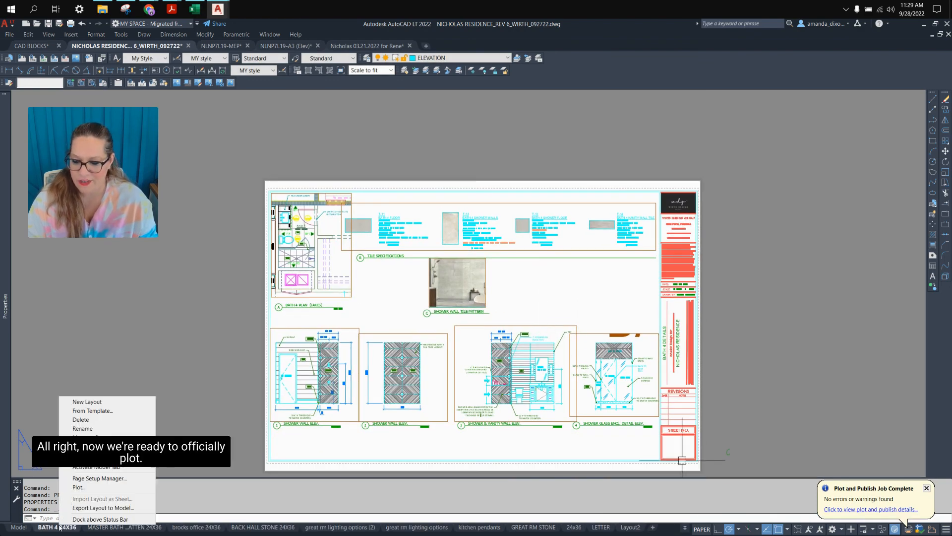
{"action": "left_click", "coordinate": [80, 490]}
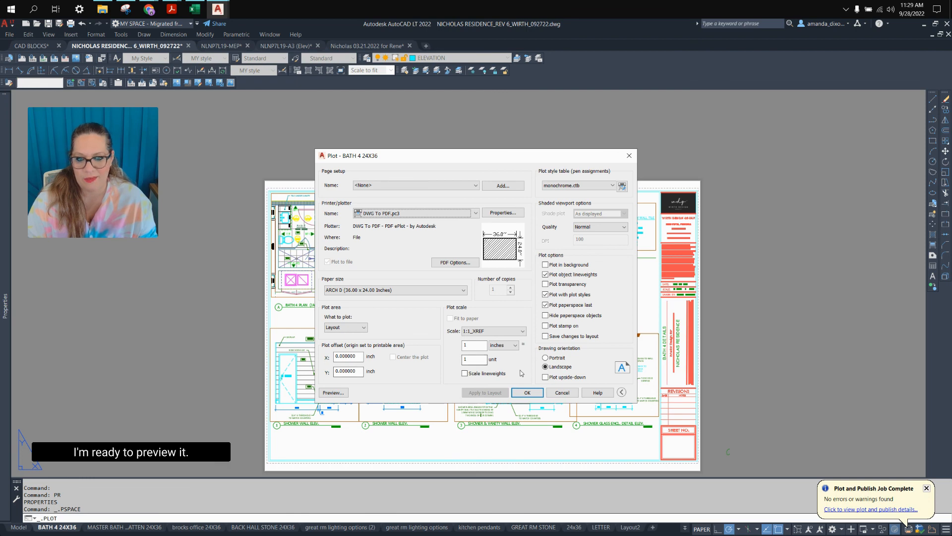
{"action": "left_click", "coordinate": [525, 392]}
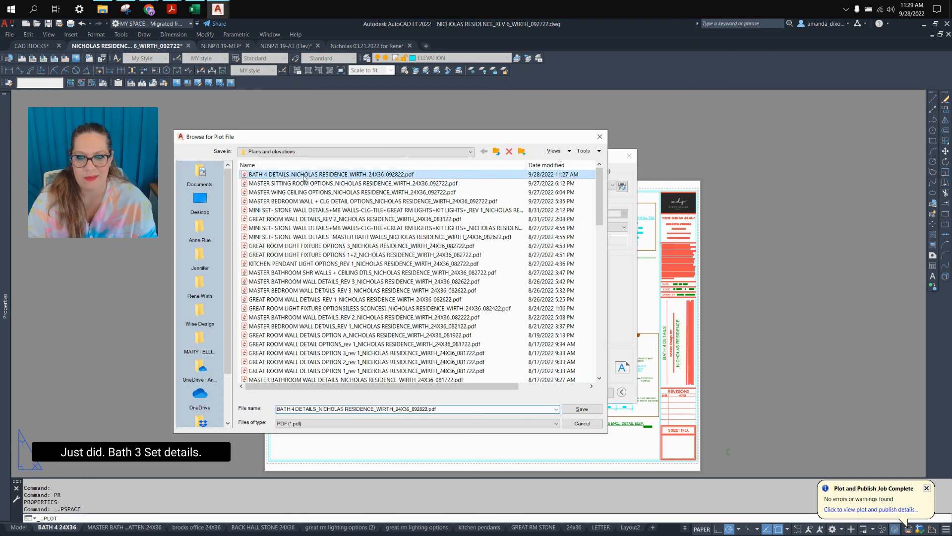
{"action": "left_click", "coordinate": [584, 409]}
{"action": "left_click", "coordinate": [503, 294]}
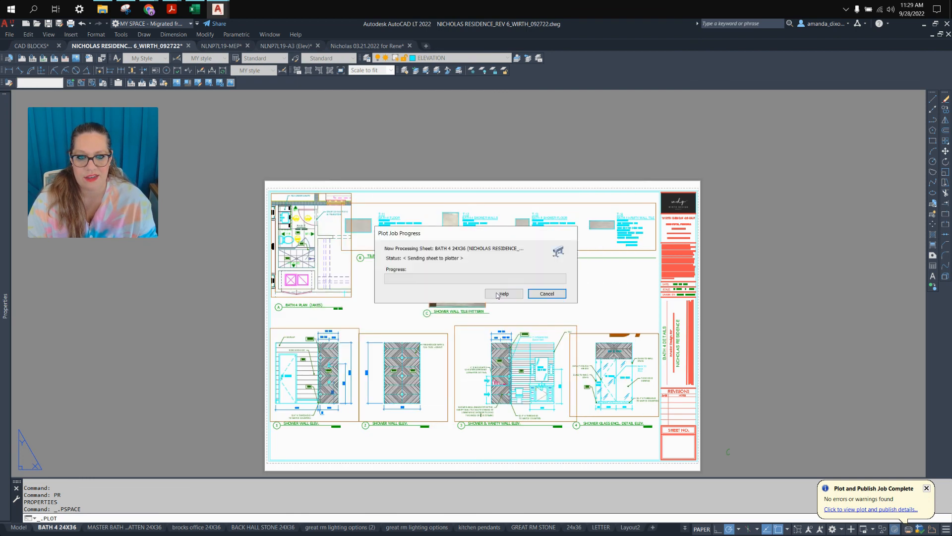